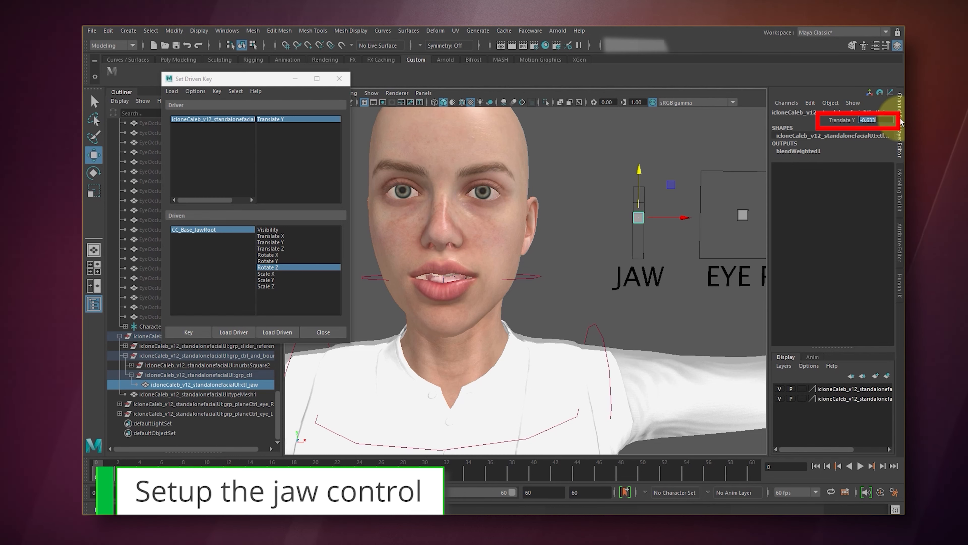
# Set the jaw control's Translate Y to 0.
pyautogui.write('0')
pyautogui.press('Return')
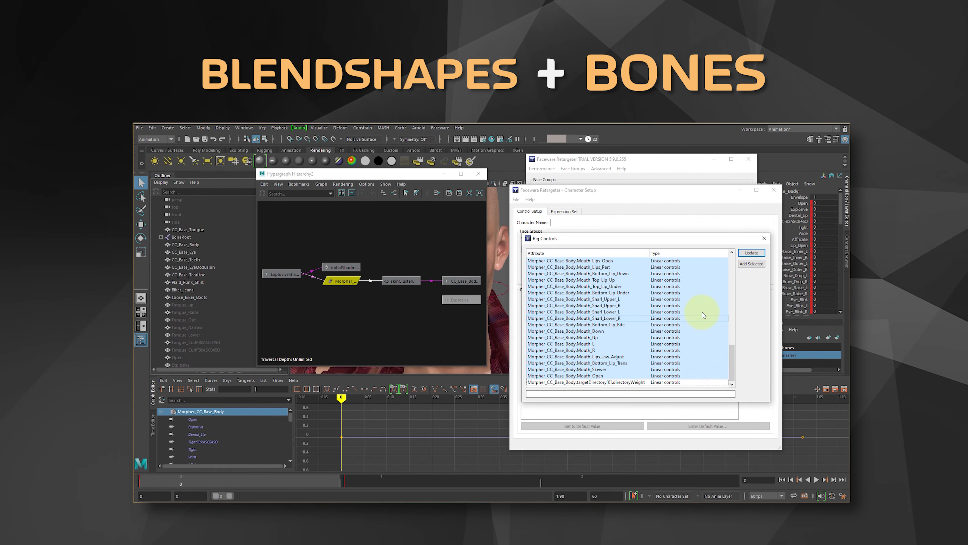
# Add the selected Morpher_CC_Base_Body attributes as Mouth rig controls and set all of them to their default value.
pyautogui.click(750, 265)
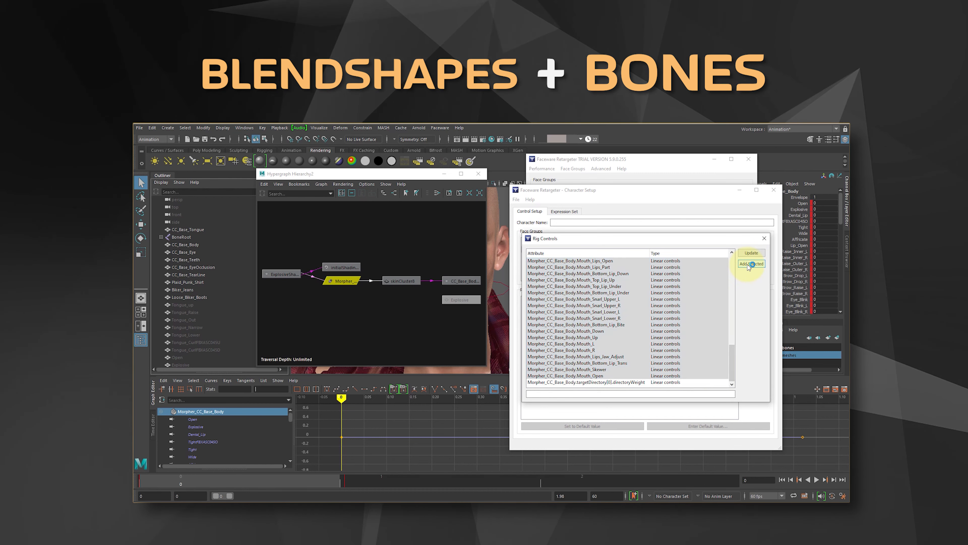
pyautogui.click(764, 238)
pyautogui.hotkey('ctrl', 'a')
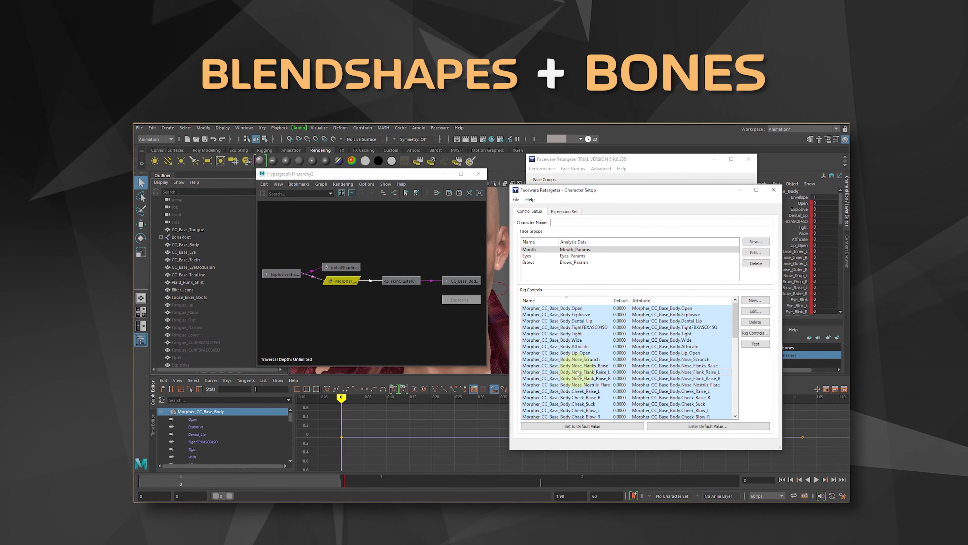
pyautogui.click(605, 427)
pyautogui.scroll(-10, 636, 392)
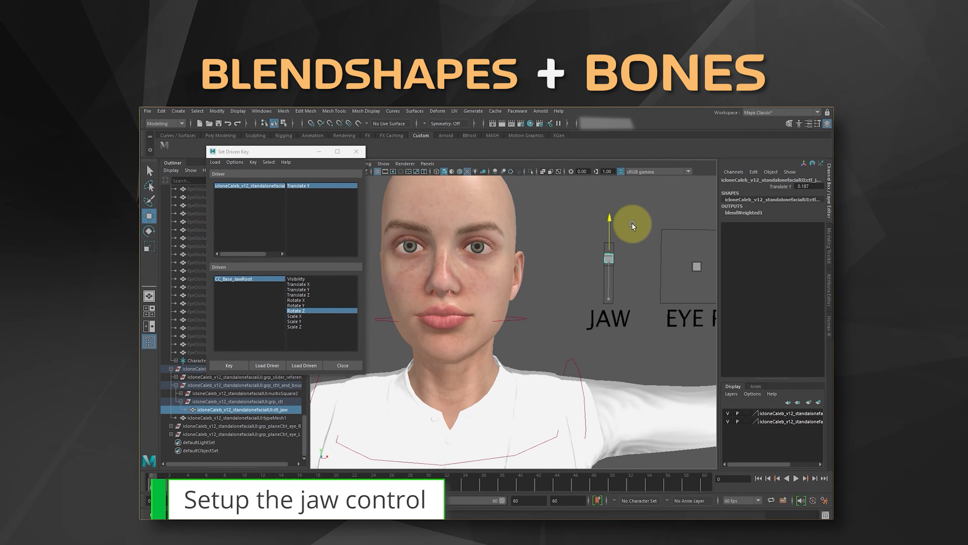
# Lower the jaw control to a Translate Y of about -0.633.
pyautogui.moveTo(632, 225); pyautogui.dragTo(638, 251)
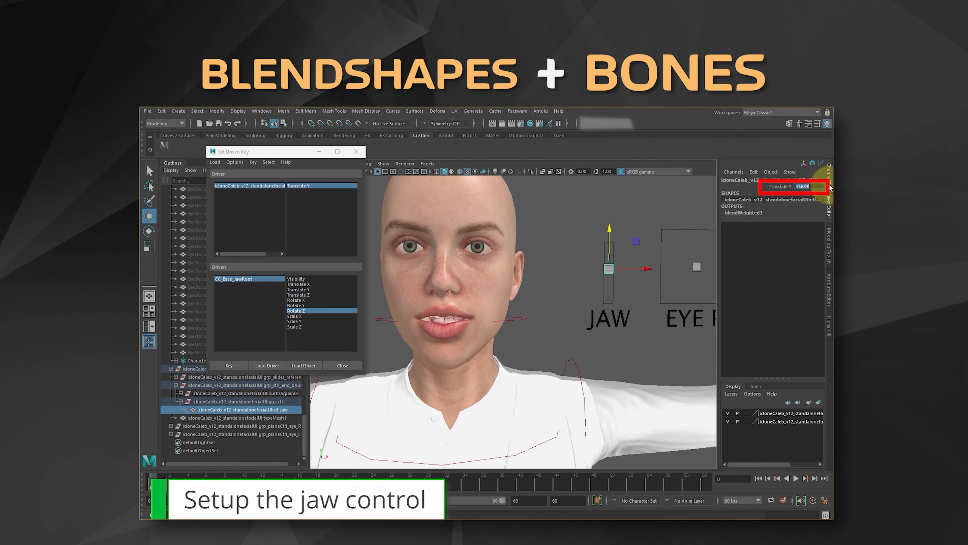
pyautogui.moveTo(808, 186); pyautogui.dragTo(816, 185, button='middle')
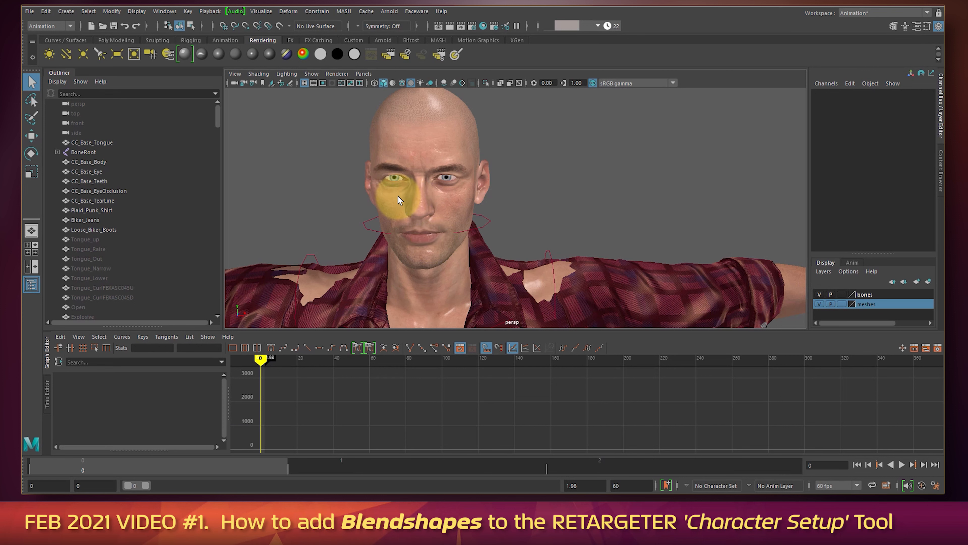
# Examine the character's face and the hidden blendshape meshes in the Outliner, from Tongue_Raise to Wide.
pyautogui.keyDown('alt'); pyautogui.moveTo(398, 196); pyautogui.dragTo(501, 184); pyautogui.keyUp('alt')
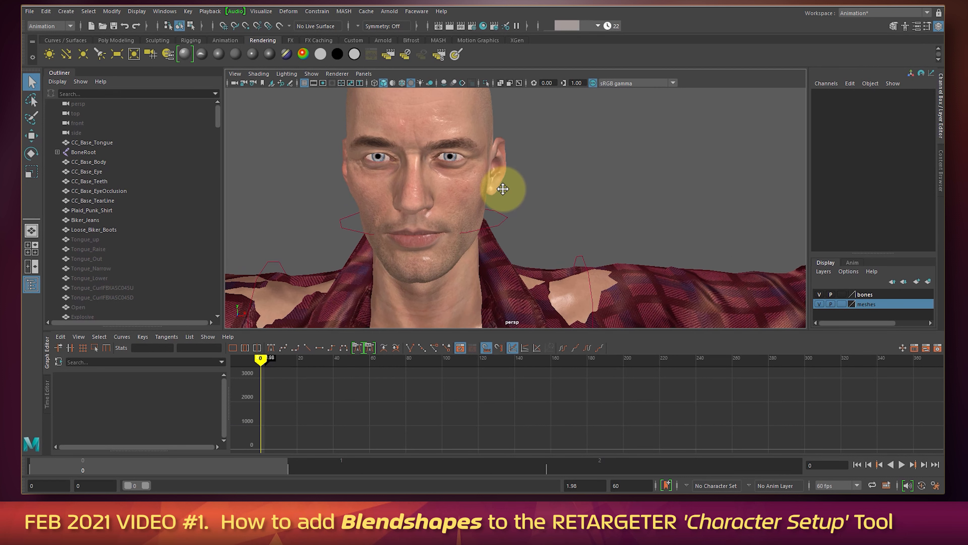
pyautogui.click(95, 152)
pyautogui.click(100, 249)
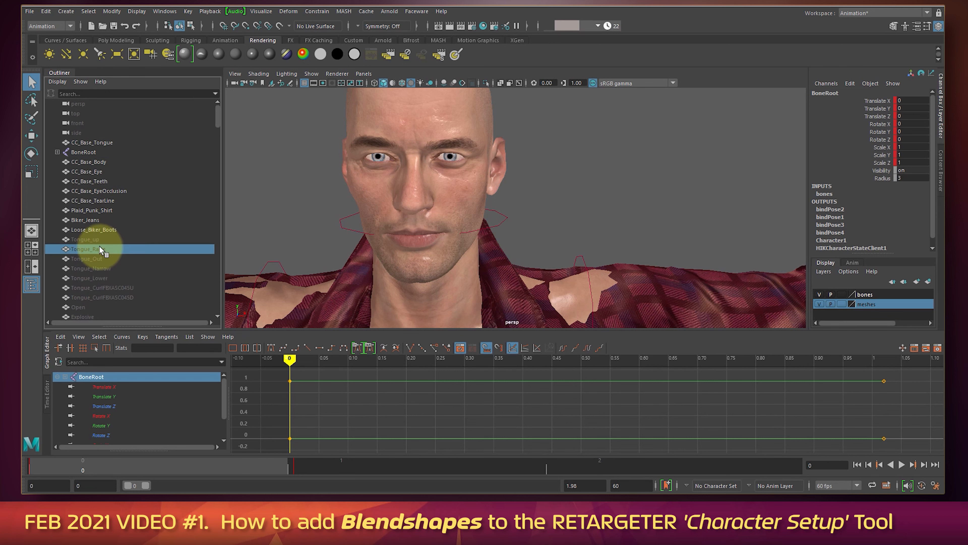
pyautogui.scroll(-4, 108, 255)
pyautogui.click(111, 229)
pyautogui.click(109, 250)
pyautogui.click(108, 268)
pyautogui.click(108, 279)
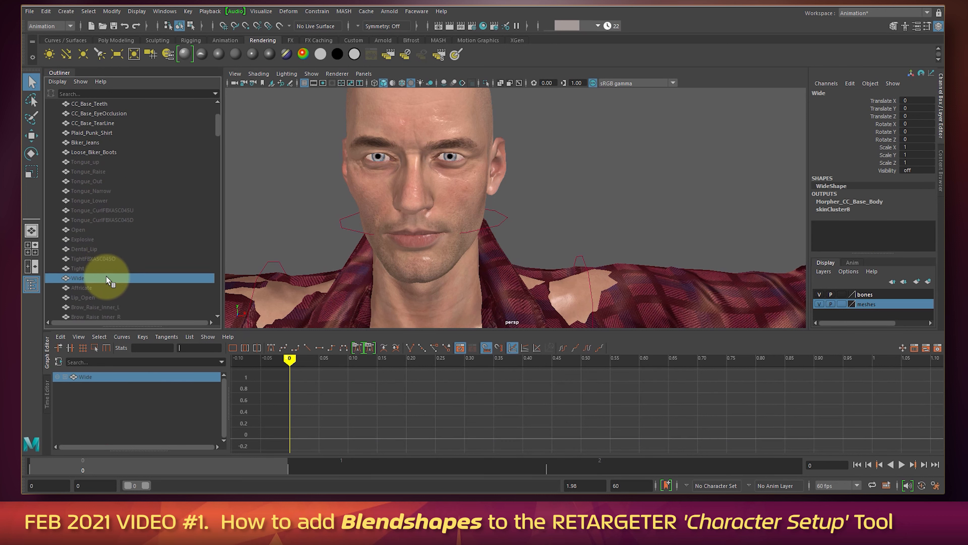
# Examine the tongue blendshape meshes in the Outliner, including Tongue_Raise and the range from Tongue_Lower to Open.
pyautogui.click(99, 181)
pyautogui.click(99, 172)
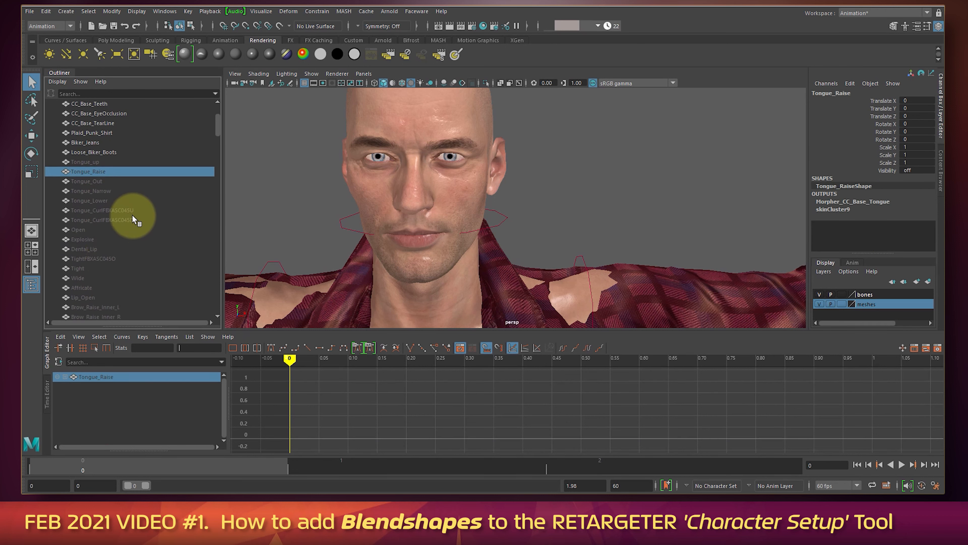
pyautogui.click(95, 181)
pyautogui.click(96, 173)
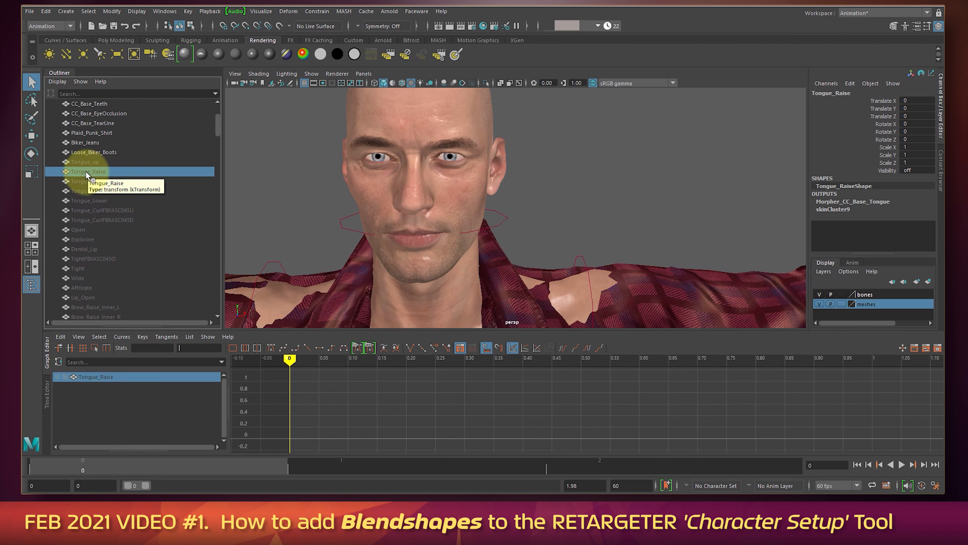
pyautogui.click(96, 199)
pyautogui.keyDown('shift'); pyautogui.click(94, 230); pyautogui.keyUp('shift')
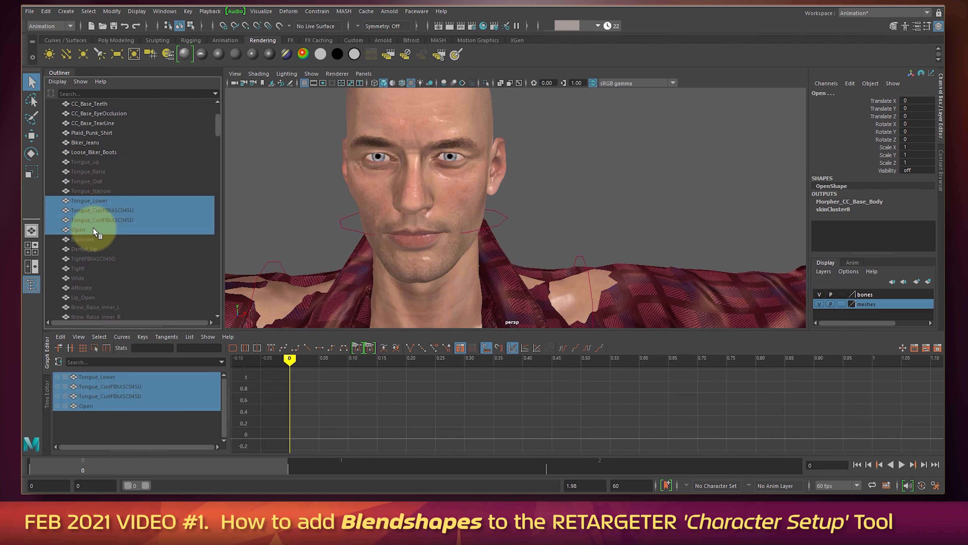
pyautogui.click(90, 172)
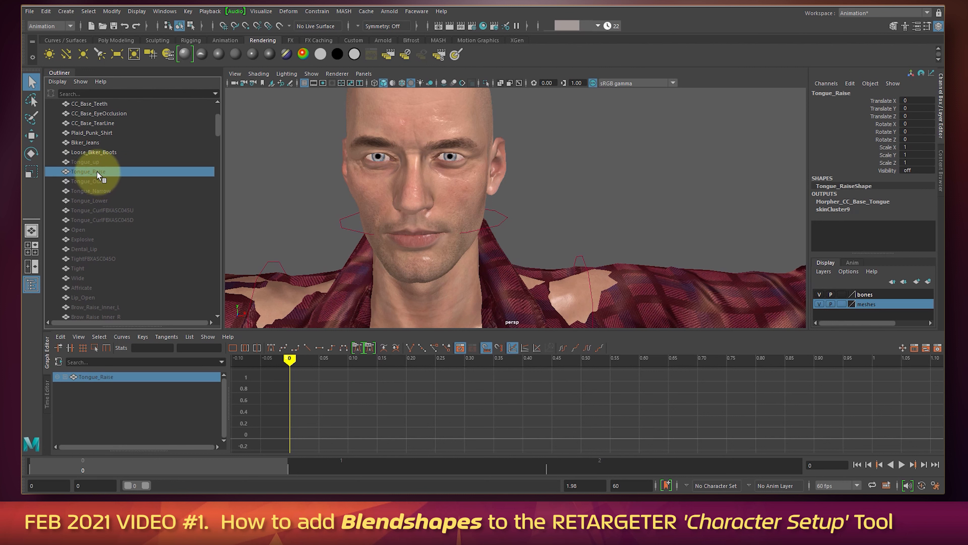
pyautogui.scroll(3, 98, 173)
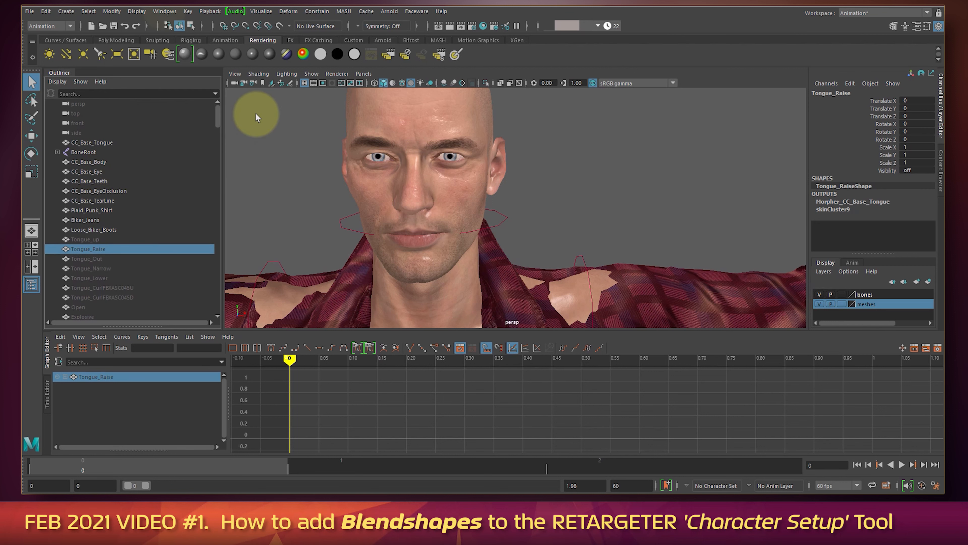
# Open the Shape Editor, expand Morpher_CC_Base_Body and examine its blendshape targets, starting with Open.
pyautogui.click(156, 12)
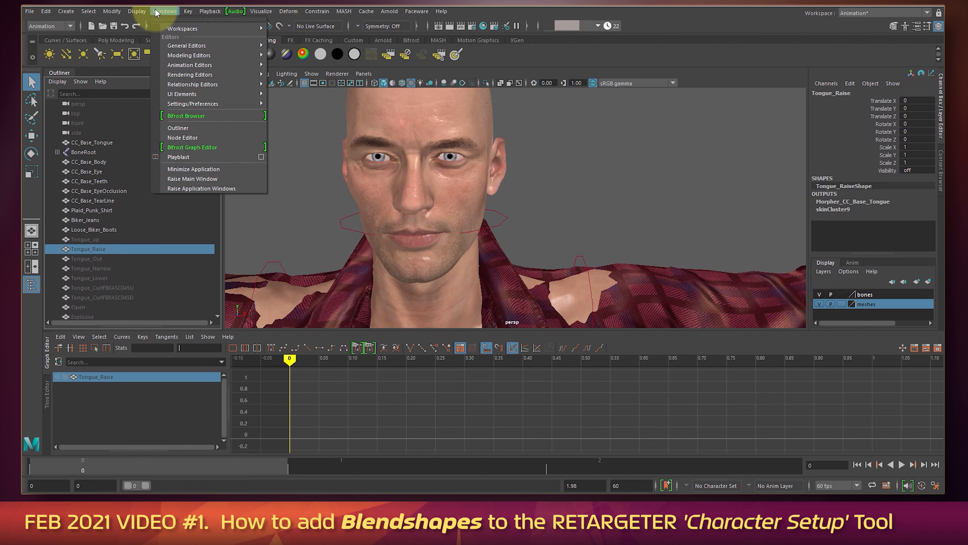
pyautogui.moveTo(189, 65)
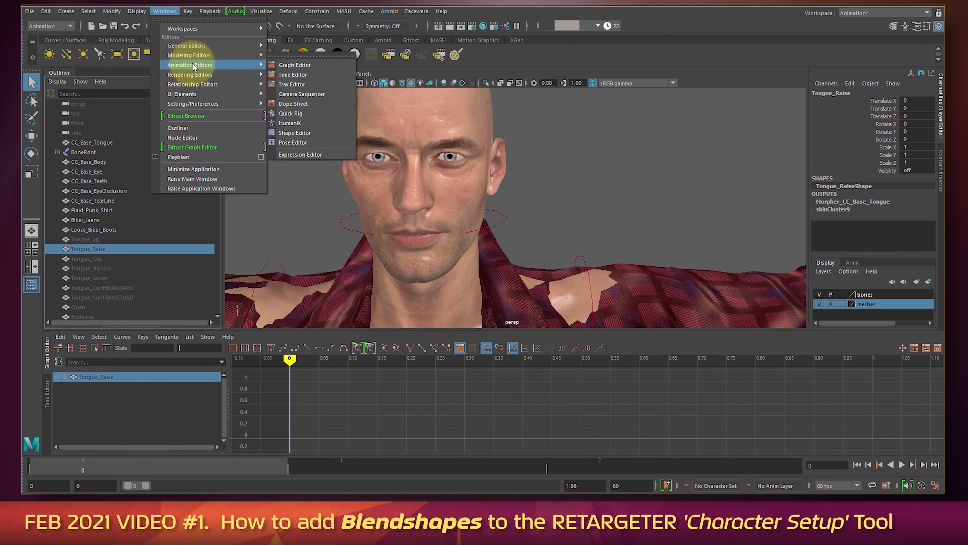
pyautogui.click(310, 134)
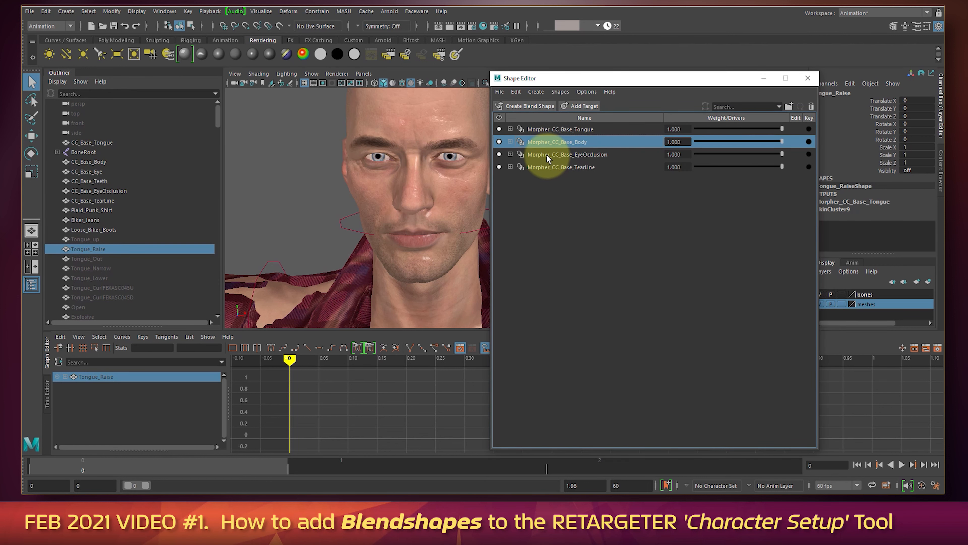
pyautogui.click(510, 141)
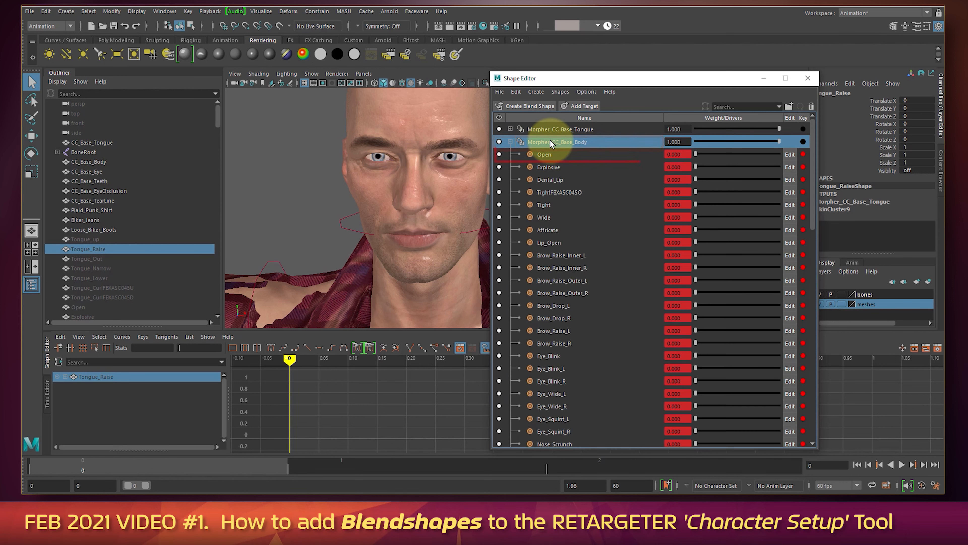
pyautogui.click(548, 155)
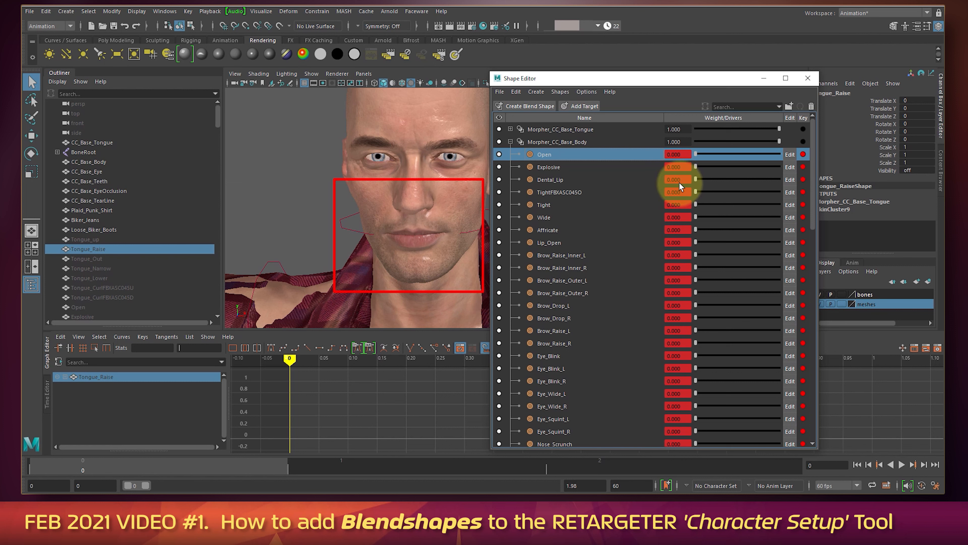
pyautogui.moveTo(753, 207); pyautogui.dragTo(664, 226)
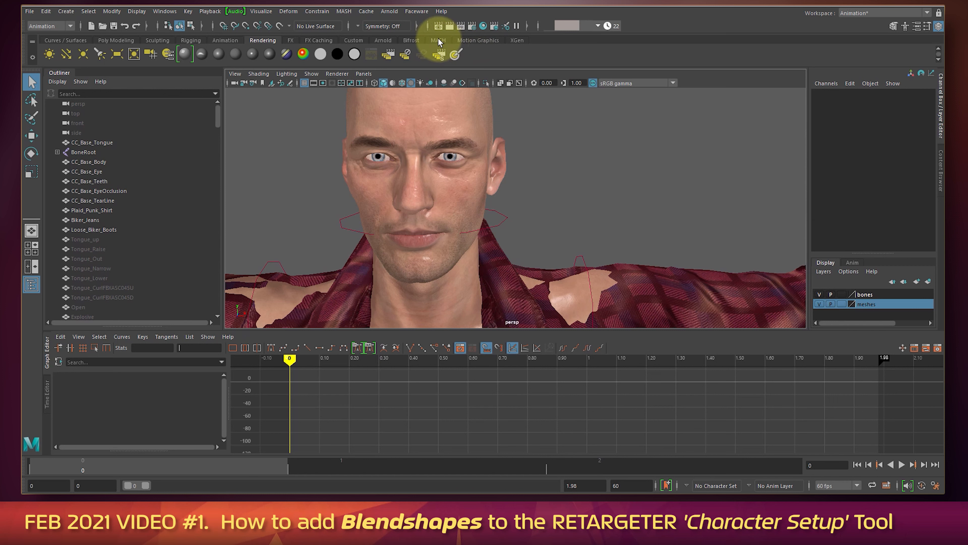
# Launch Faceware Retargeter and open its Character Setup window beside the character's face.
pyautogui.click(417, 11)
pyautogui.click(416, 22)
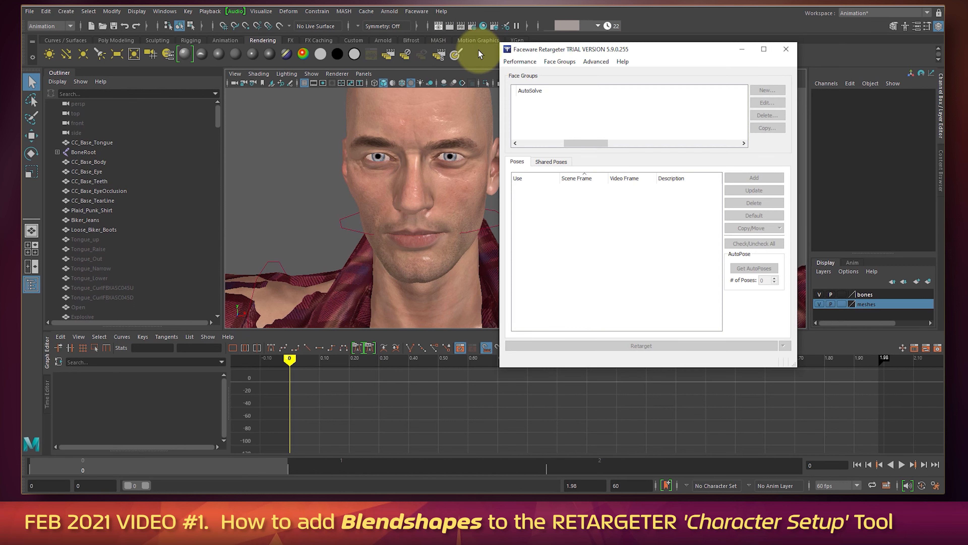
pyautogui.moveTo(602, 53); pyautogui.dragTo(628, 55)
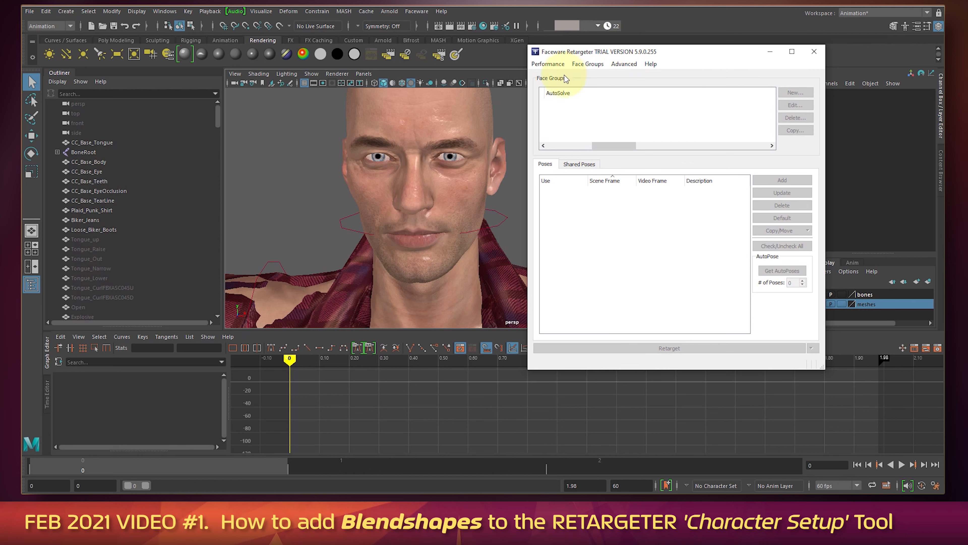
pyautogui.click(547, 64)
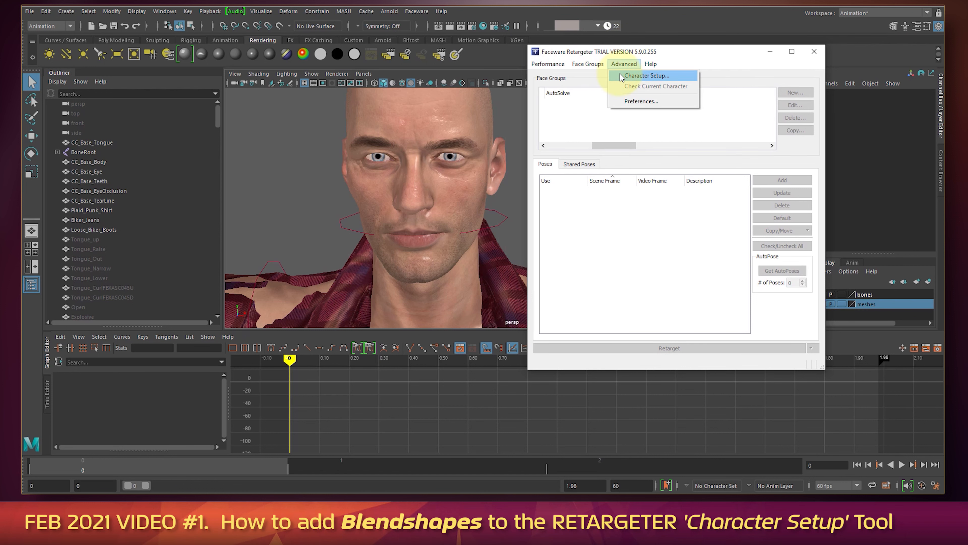
pyautogui.click(621, 76)
pyautogui.moveTo(595, 22); pyautogui.dragTo(664, 97)
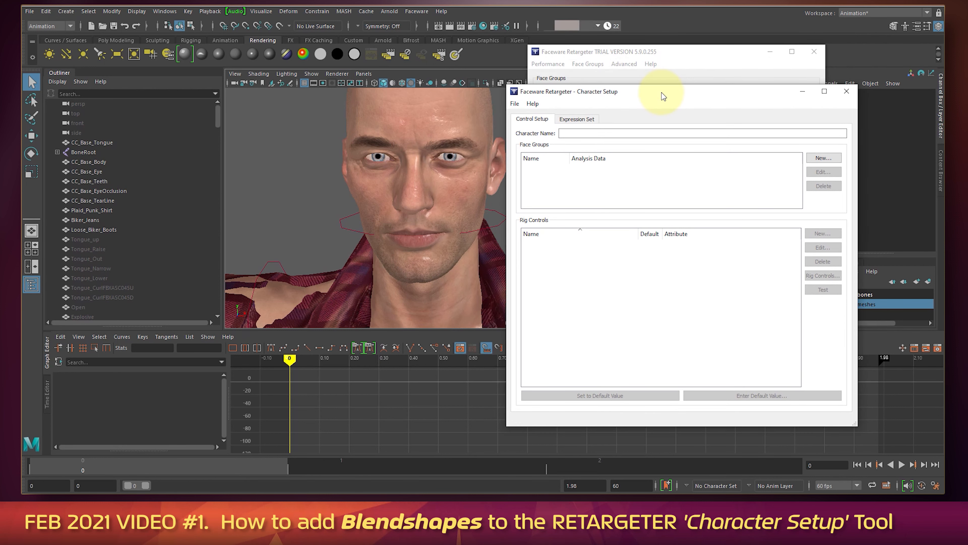
# Create the default Head, Mouth, Eyes and Brows face groups and delete the Head group.
pyautogui.click(513, 105)
pyautogui.click(520, 118)
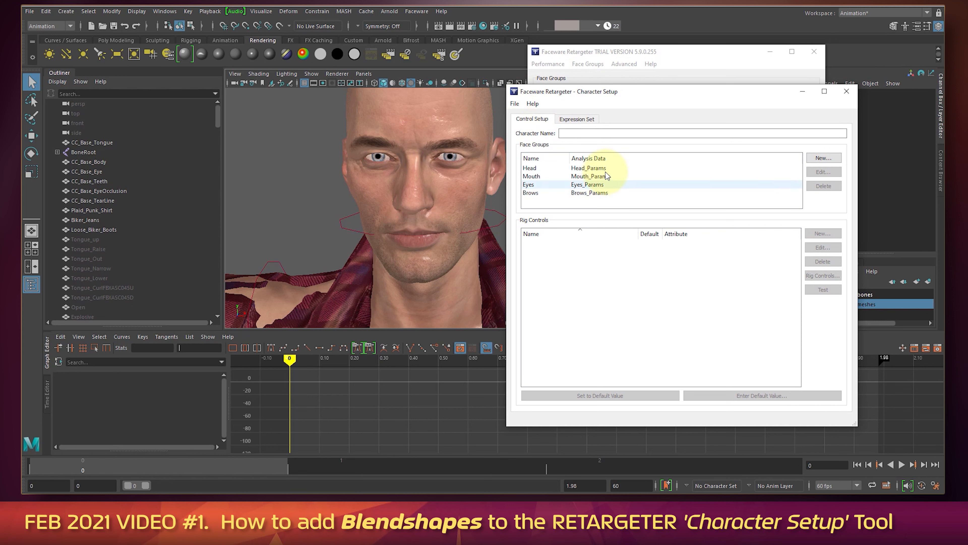
pyautogui.click(584, 169)
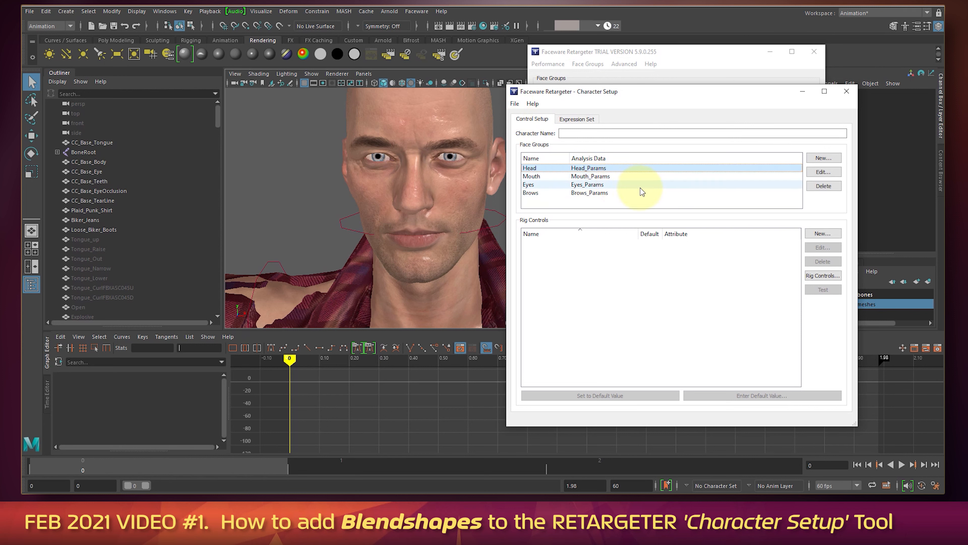
pyautogui.click(824, 186)
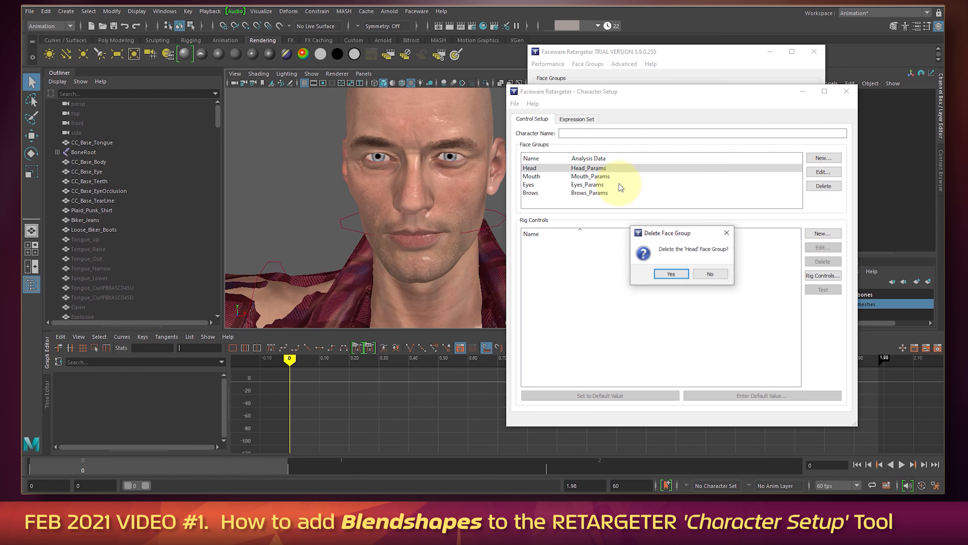
pyautogui.click(670, 274)
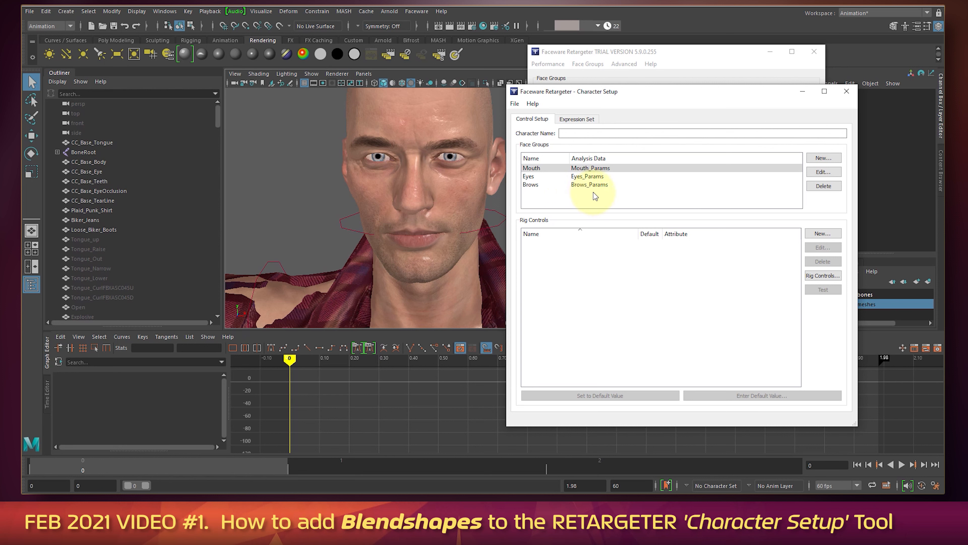
pyautogui.click(593, 205)
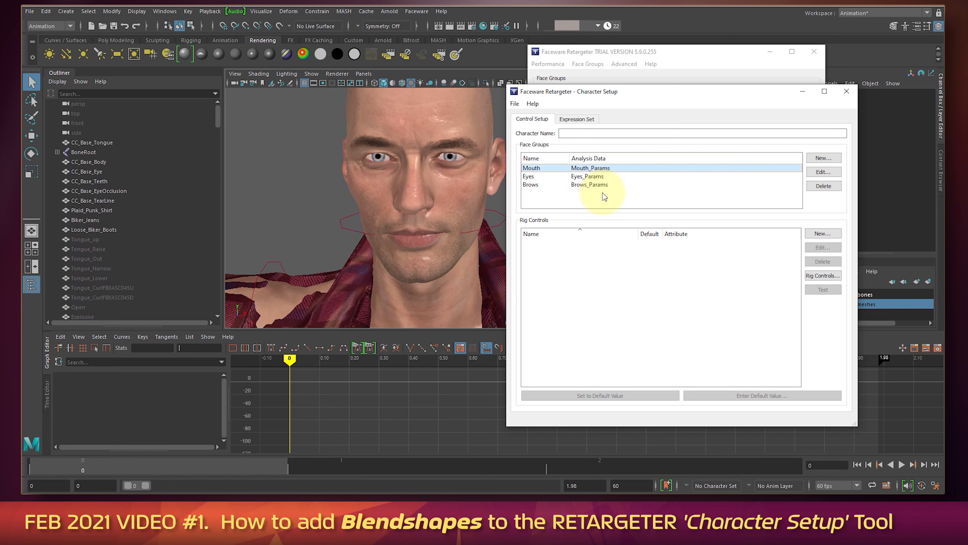
# Review the Brows face group and the mouth blendshape meshes in the Outliner, such as Open, Dental_Lip, Tight and Wide.
pyautogui.click(603, 185)
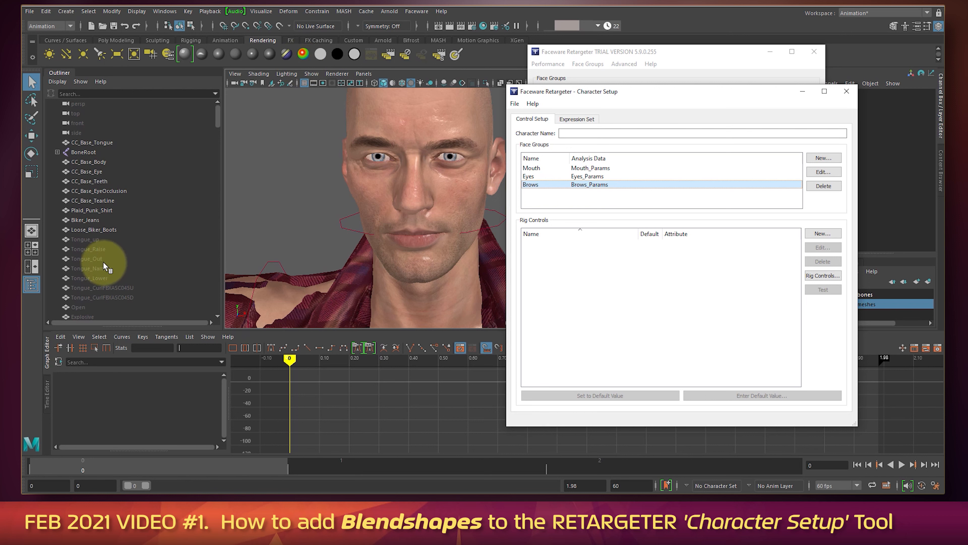
pyautogui.scroll(-3, 95, 273)
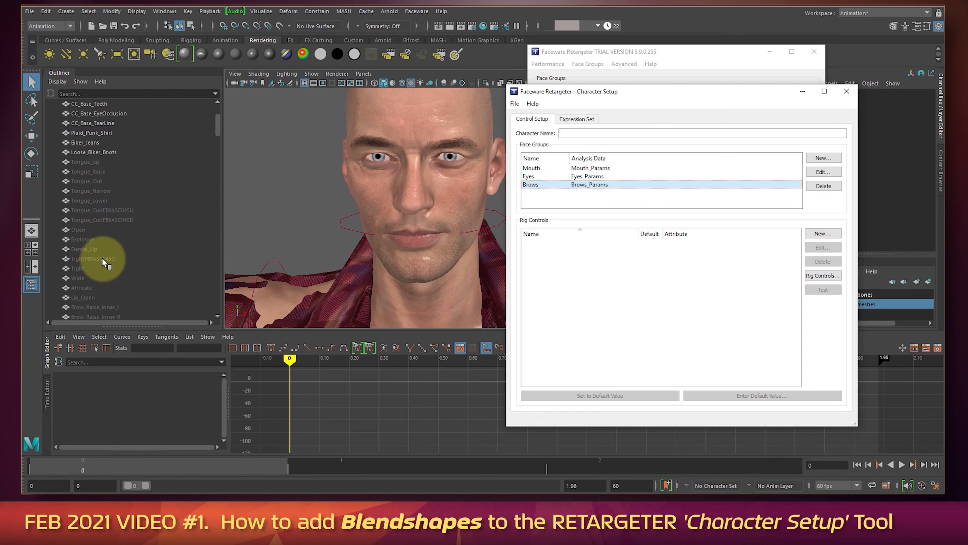
pyautogui.click(82, 239)
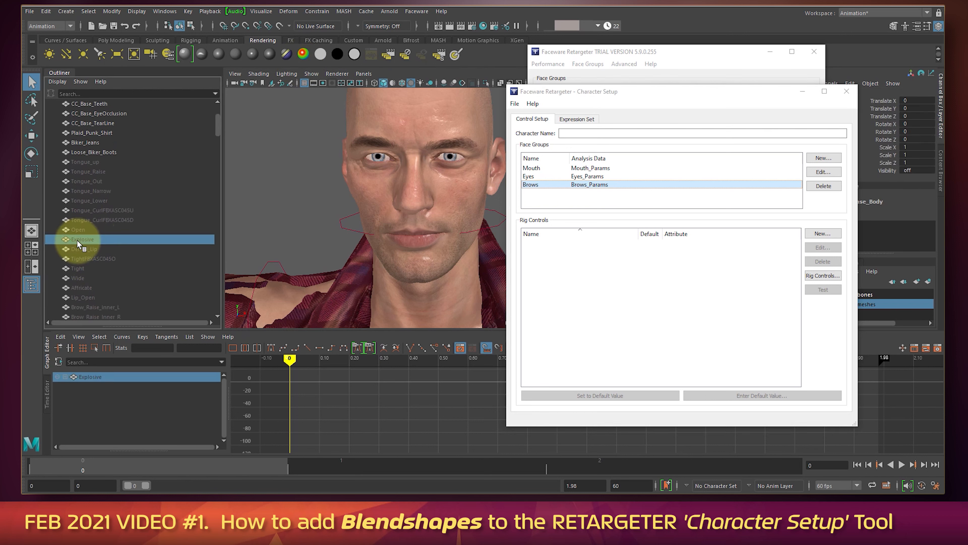
pyautogui.click(81, 231)
pyautogui.click(82, 241)
pyautogui.click(81, 250)
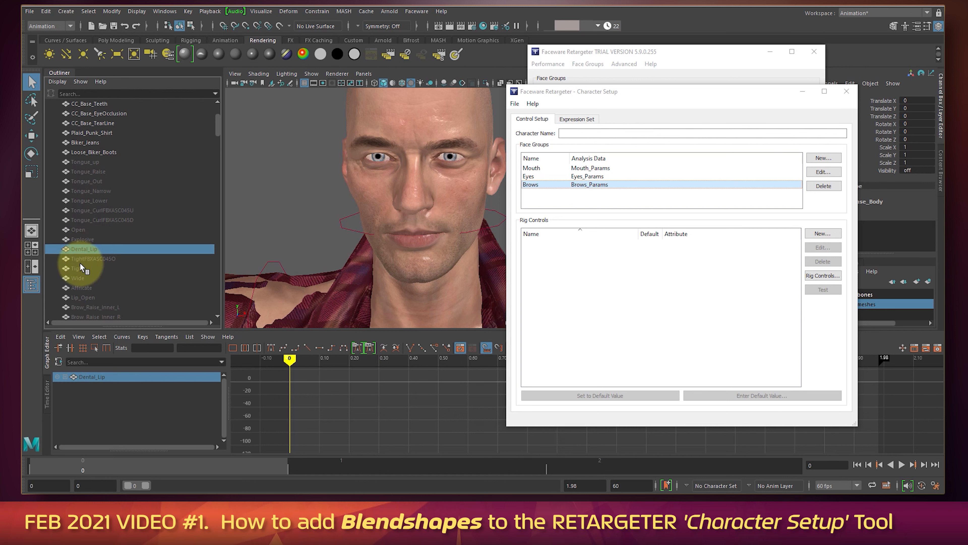
pyautogui.click(80, 268)
pyautogui.click(79, 278)
pyautogui.click(76, 249)
pyautogui.click(77, 259)
# Select the Explosive blendshape mesh and open an enlarged Hypergraph: Hierarchy window over the character view.
pyautogui.click(76, 240)
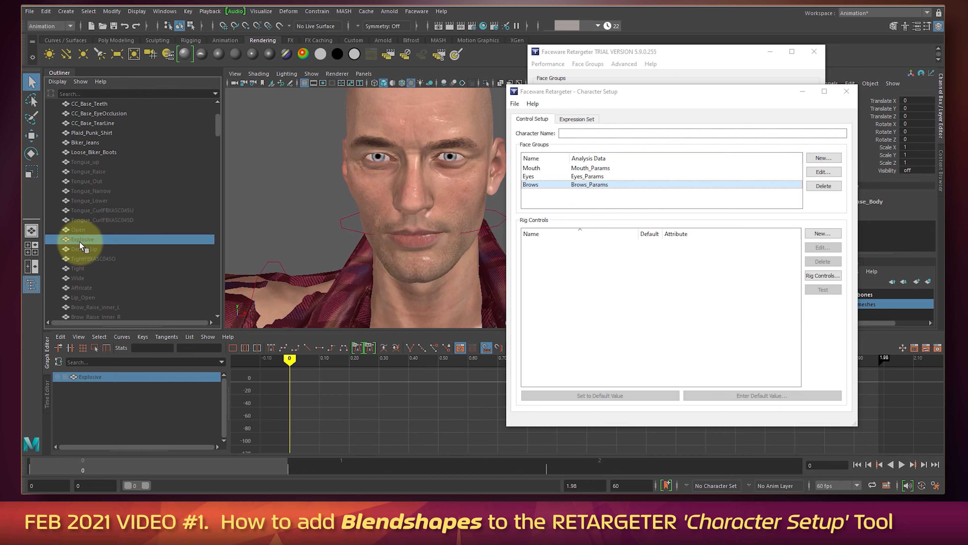
pyautogui.click(165, 14)
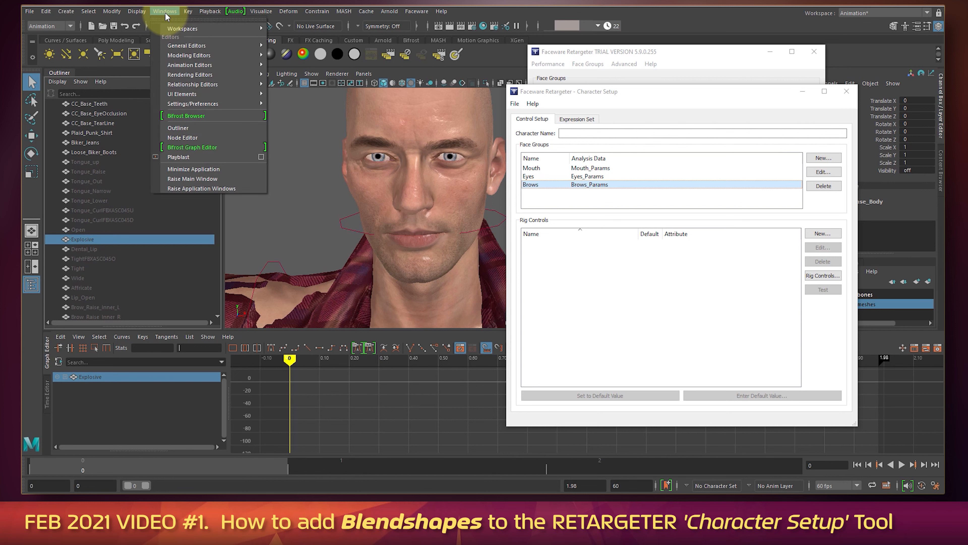
pyautogui.moveTo(181, 46)
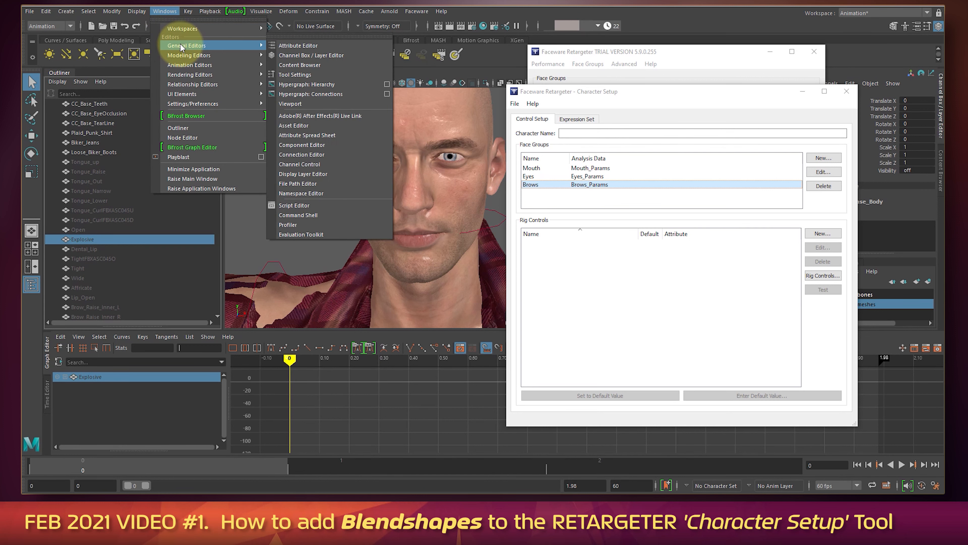
pyautogui.click(325, 83)
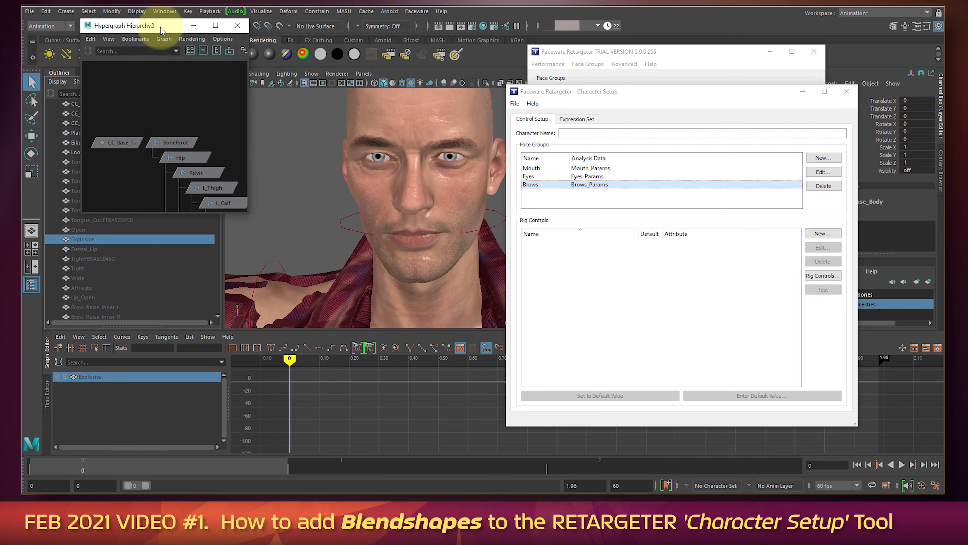
pyautogui.moveTo(152, 28); pyautogui.dragTo(179, 71)
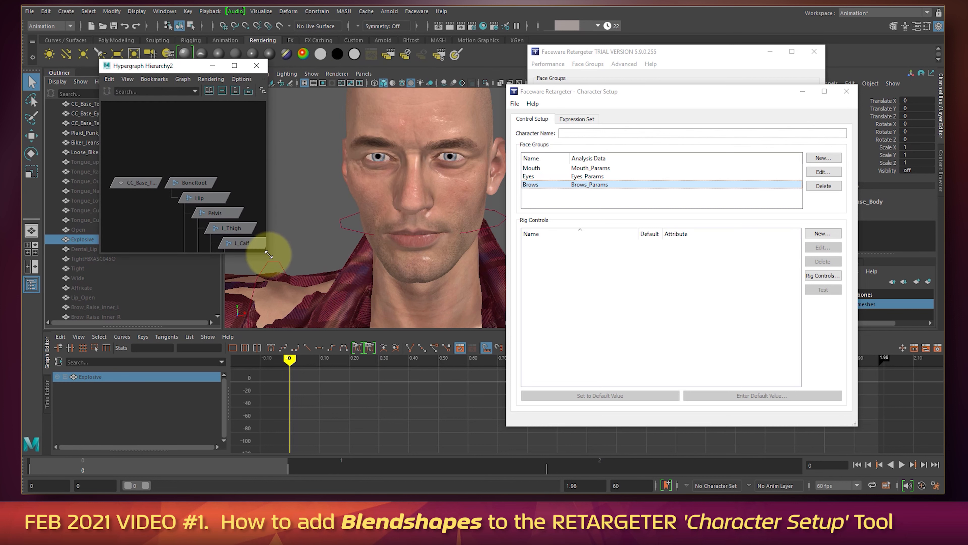
pyautogui.moveTo(269, 255); pyautogui.dragTo(397, 314)
# Graph the Explosive mesh's input and output connections and select the connected Morpher_CC_Base_Body blendshape node.
pyautogui.click(179, 79)
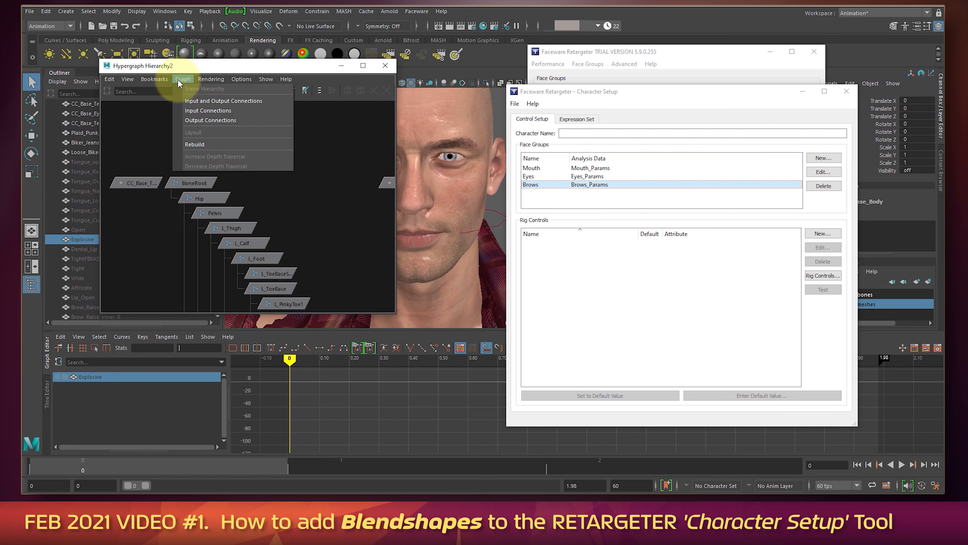
pyautogui.click(228, 101)
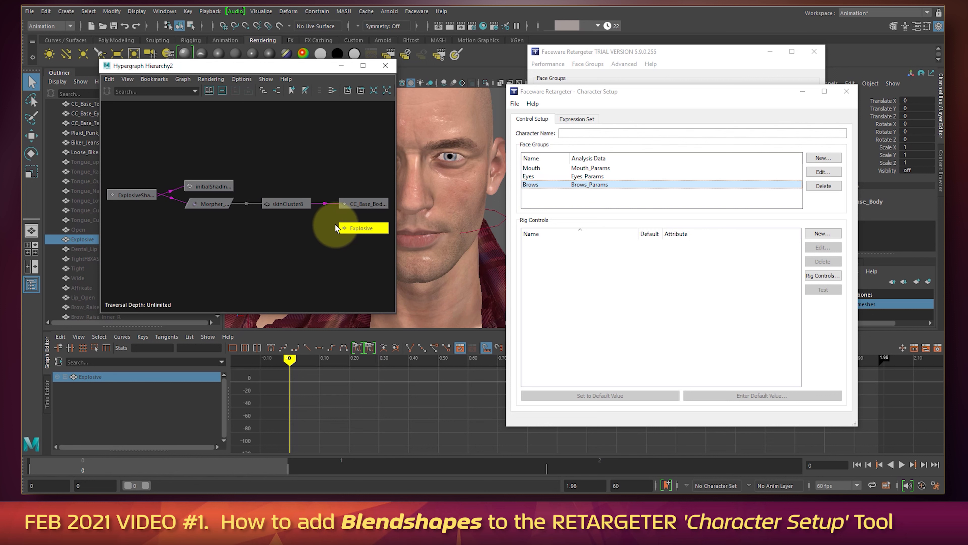
pyautogui.click(207, 203)
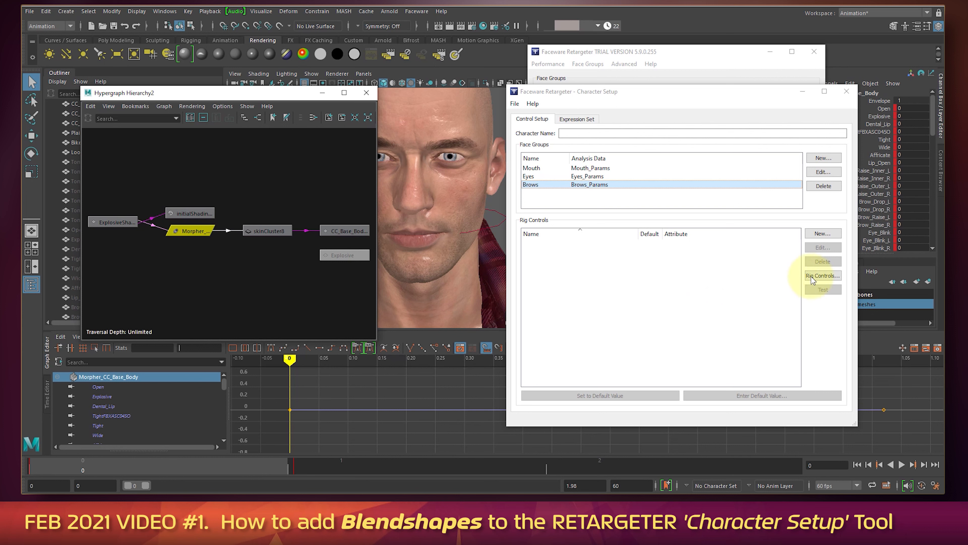
# Open Character Setup's Rig Controls list, load the Morpher_CC_Base_Body attributes into it and look through them.
pyautogui.click(821, 275)
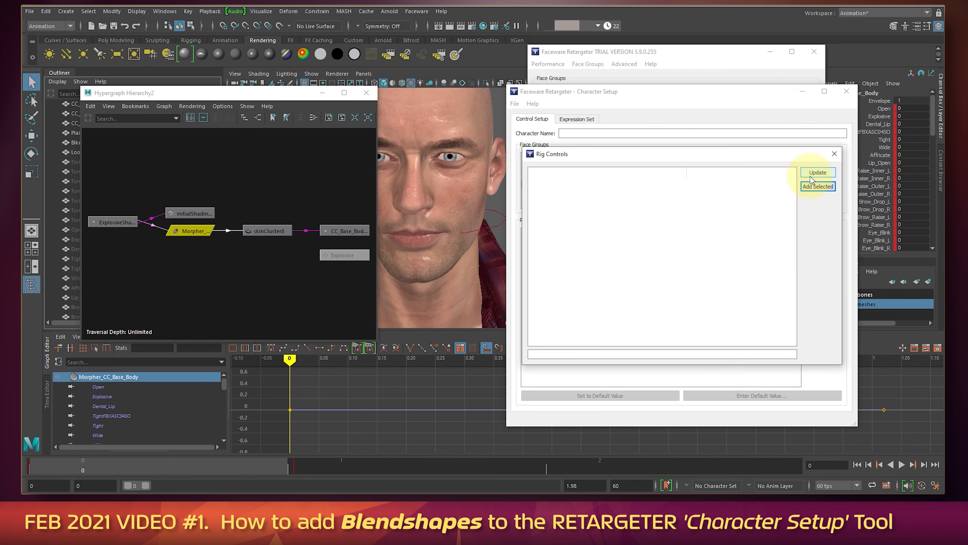
pyautogui.click(816, 172)
pyautogui.click(658, 207)
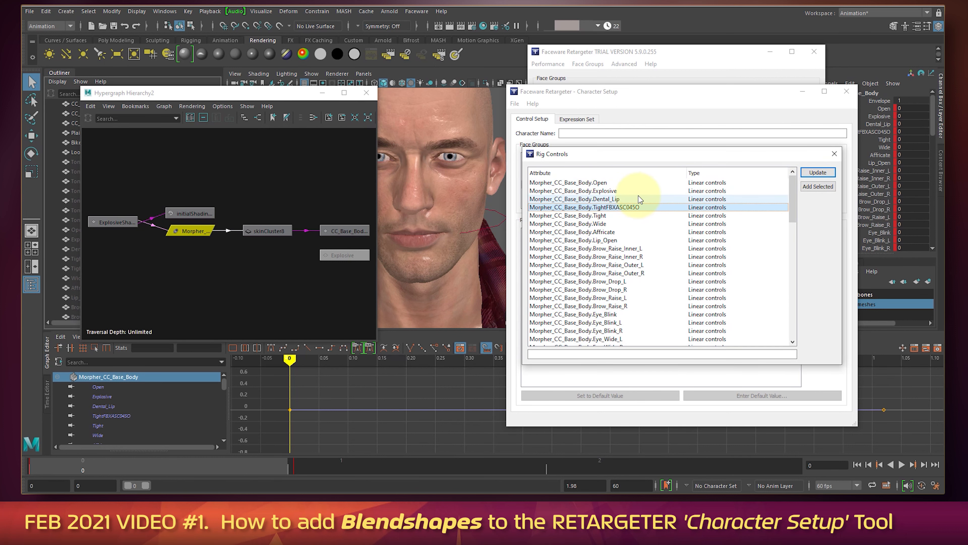
pyautogui.scroll(-15, 637, 202)
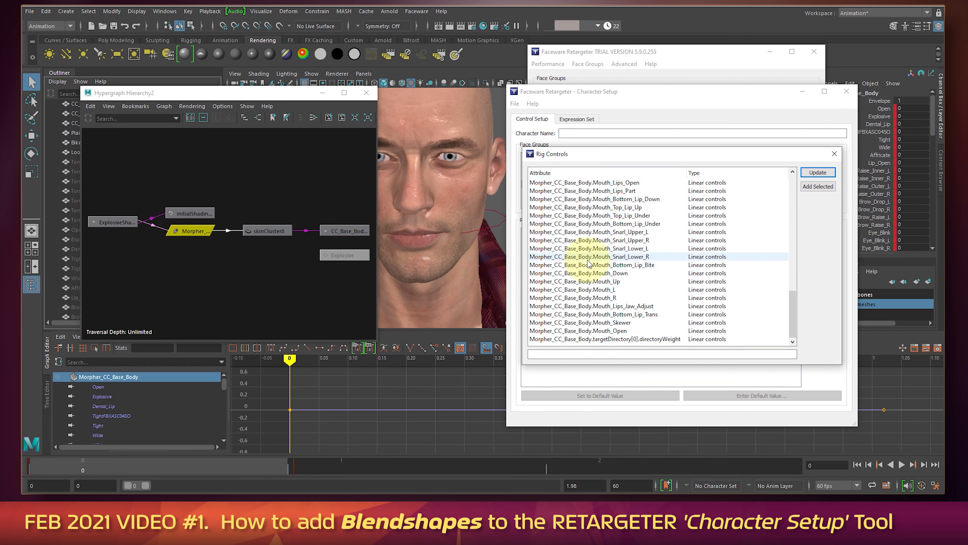
pyautogui.scroll(15, 572, 290)
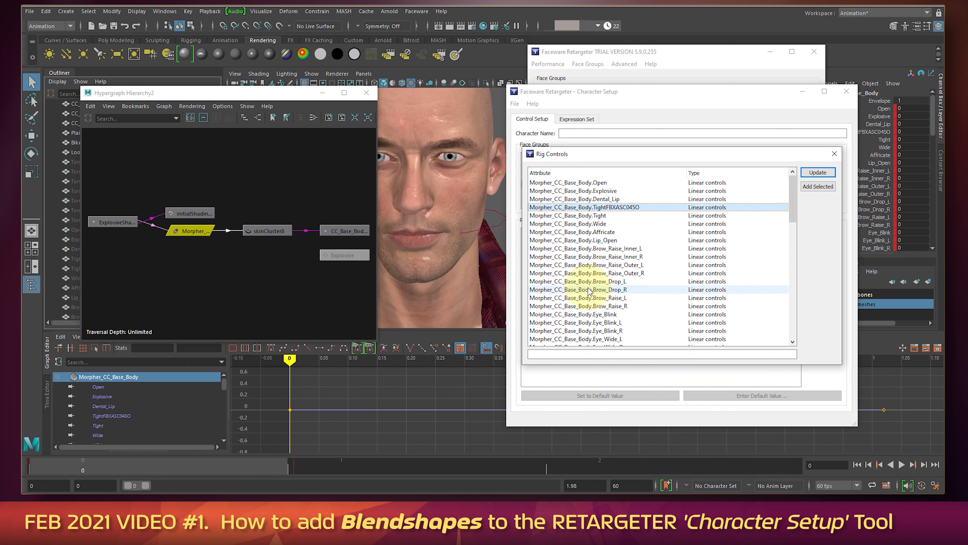
# Try loading rig controls from the blendshape meshes themselves, selecting Open through Nose_Flank_Raise_L in the Outliner and updating the list.
pyautogui.click(206, 255)
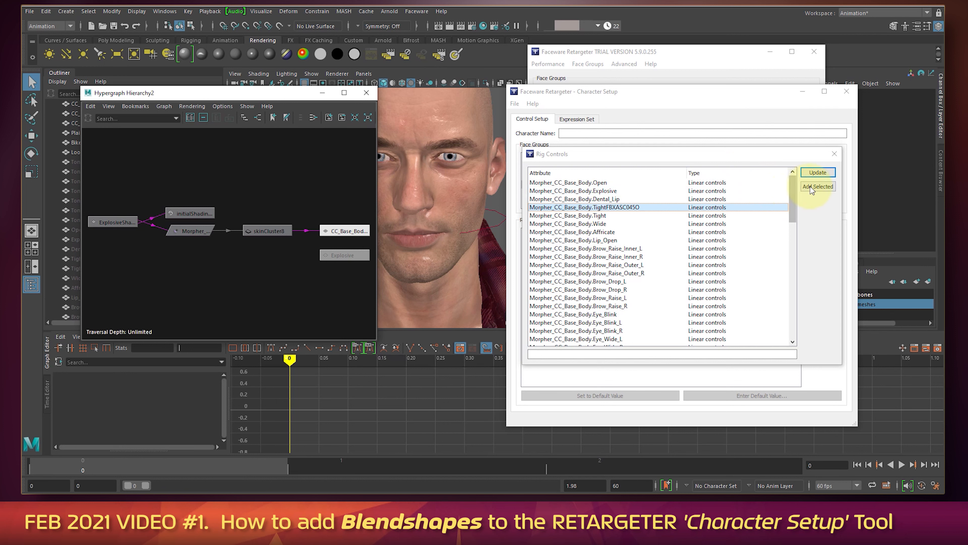
pyautogui.click(817, 172)
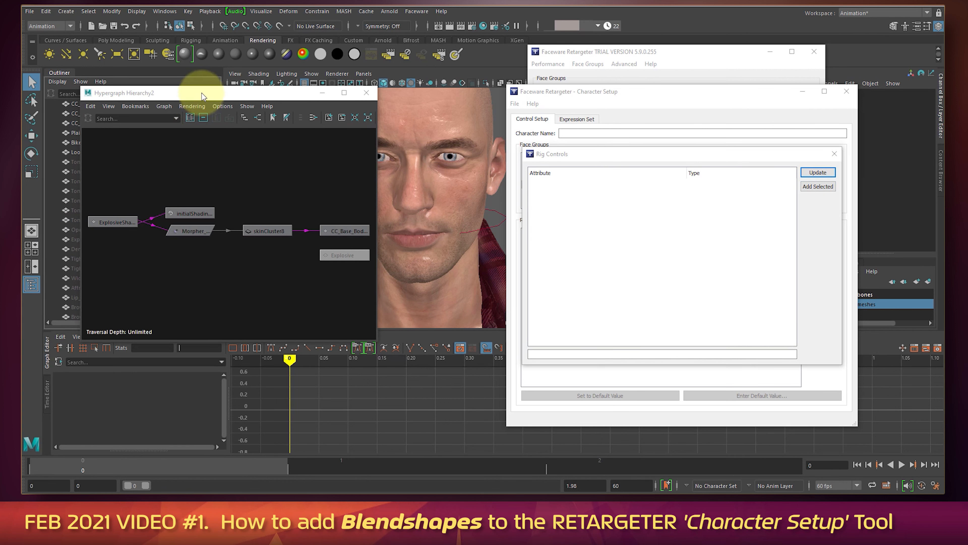
pyautogui.moveTo(201, 92); pyautogui.dragTo(301, 70)
pyautogui.scroll(-1, 72, 213)
pyautogui.click(72, 211)
pyautogui.scroll(-3, 86, 178)
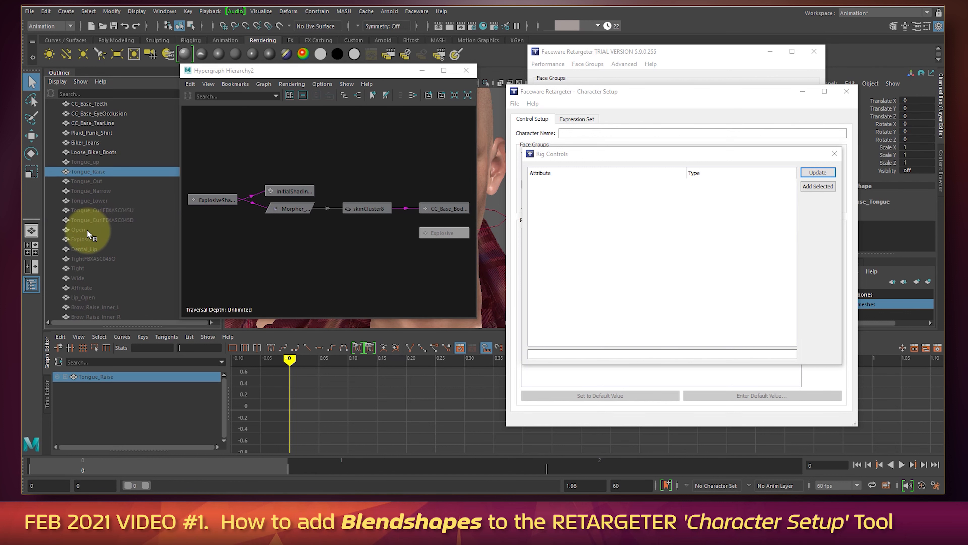
pyautogui.scroll(-5, 96, 241)
pyautogui.keyDown('shift'); pyautogui.click(96, 241); pyautogui.keyUp('shift')
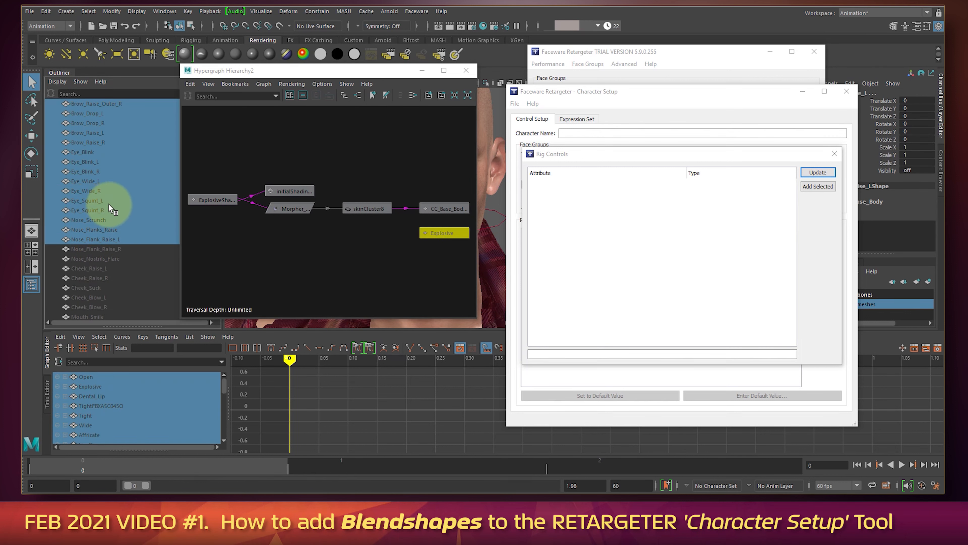
pyautogui.scroll(5, 110, 204)
pyautogui.scroll(-3, 110, 204)
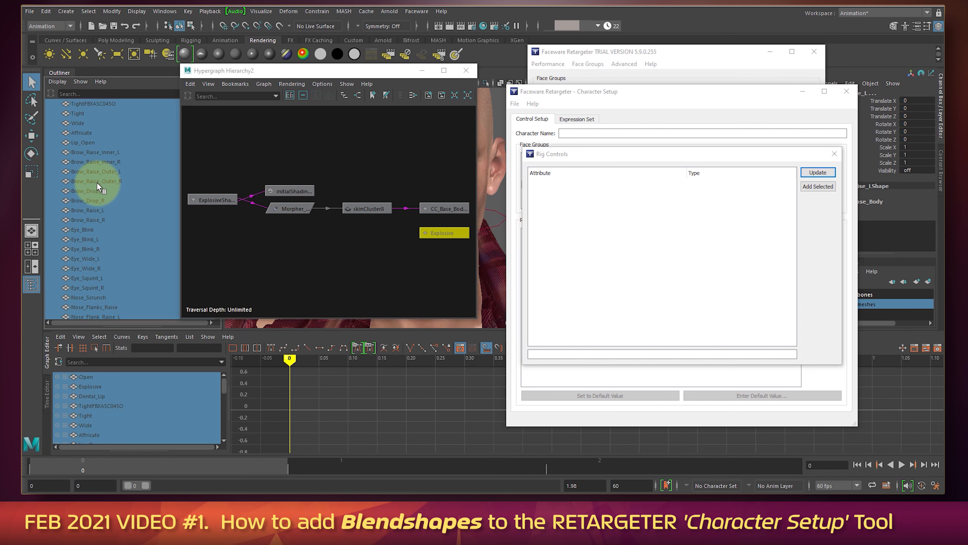
pyautogui.click(808, 176)
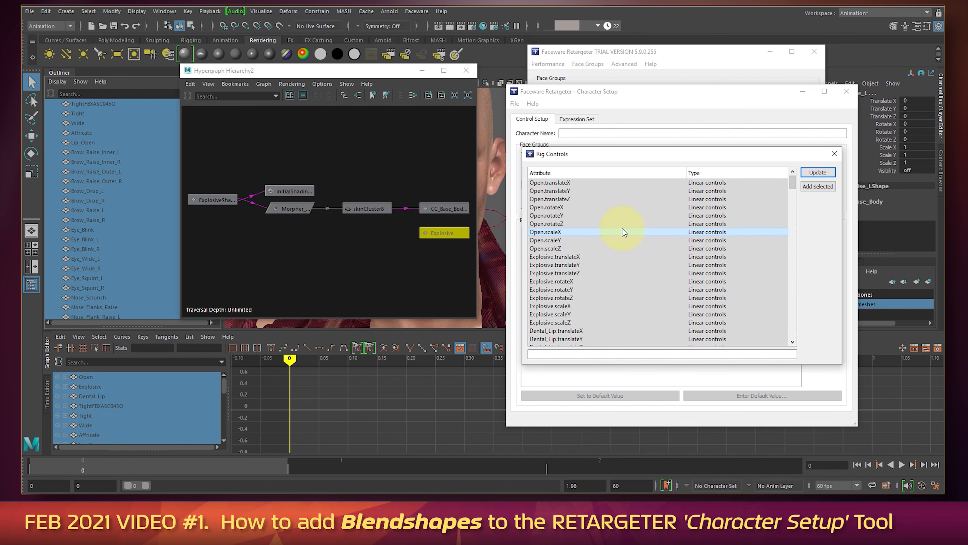
# Examine the translate, rotate and scale attributes listed for the blendshape meshes, from Open through Affricate.
pyautogui.click(613, 225)
pyautogui.scroll(-4, 604, 256)
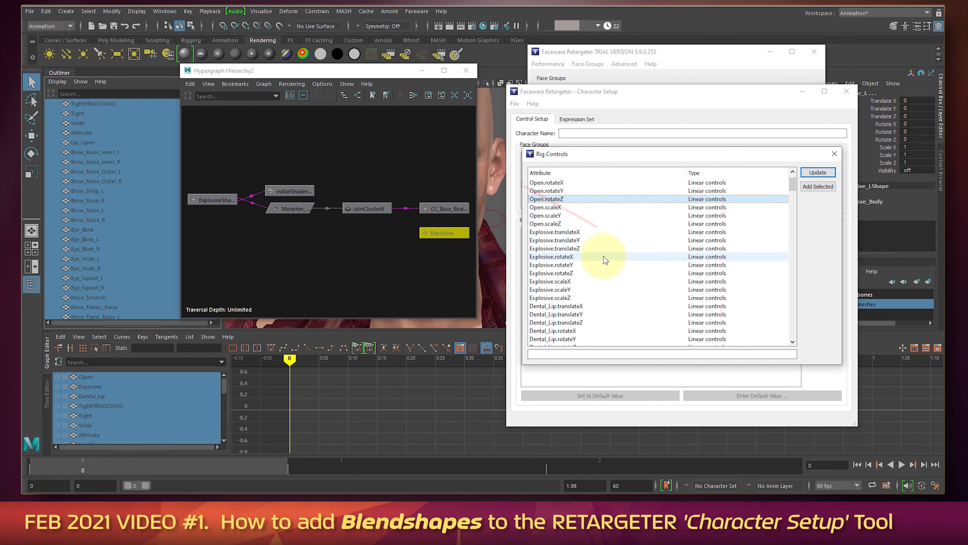
pyautogui.click(595, 232)
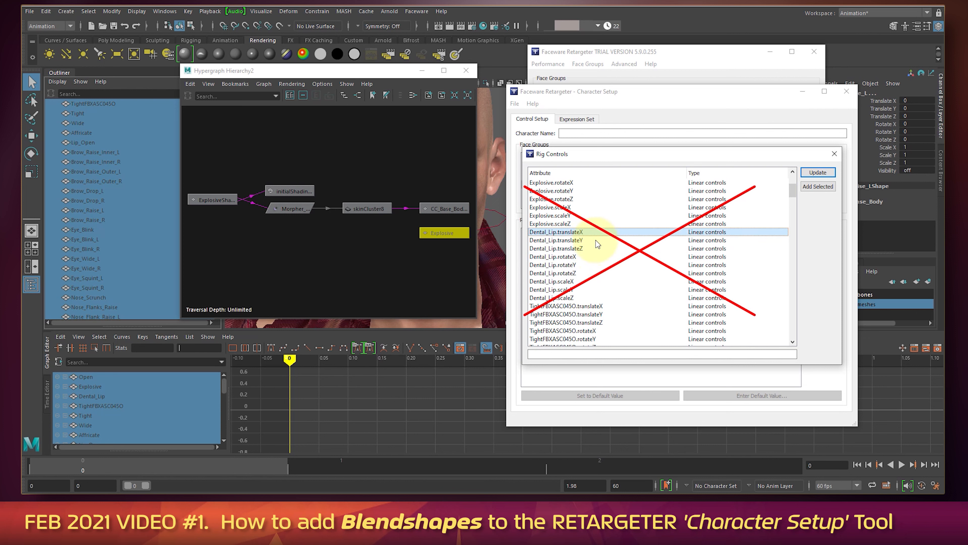
pyautogui.click(584, 248)
pyautogui.click(584, 256)
pyautogui.click(582, 263)
pyautogui.click(579, 281)
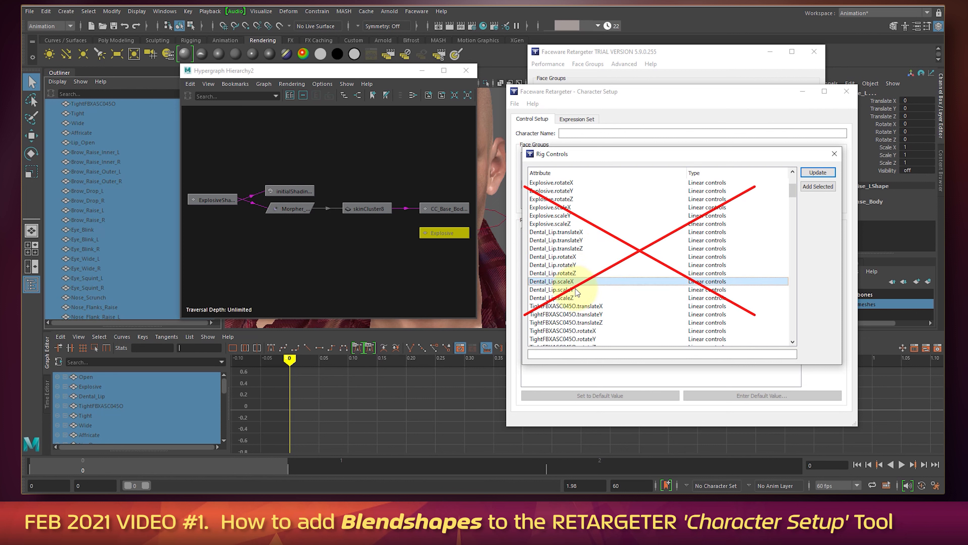
pyautogui.click(577, 296)
pyautogui.scroll(-3, 577, 296)
pyautogui.scroll(-5, 577, 294)
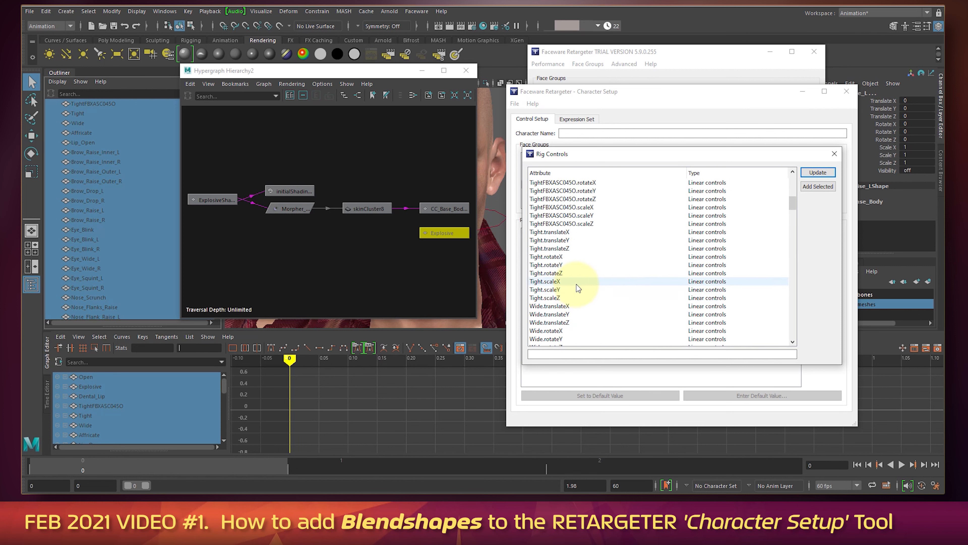
pyautogui.click(577, 265)
pyautogui.scroll(-3, 579, 272)
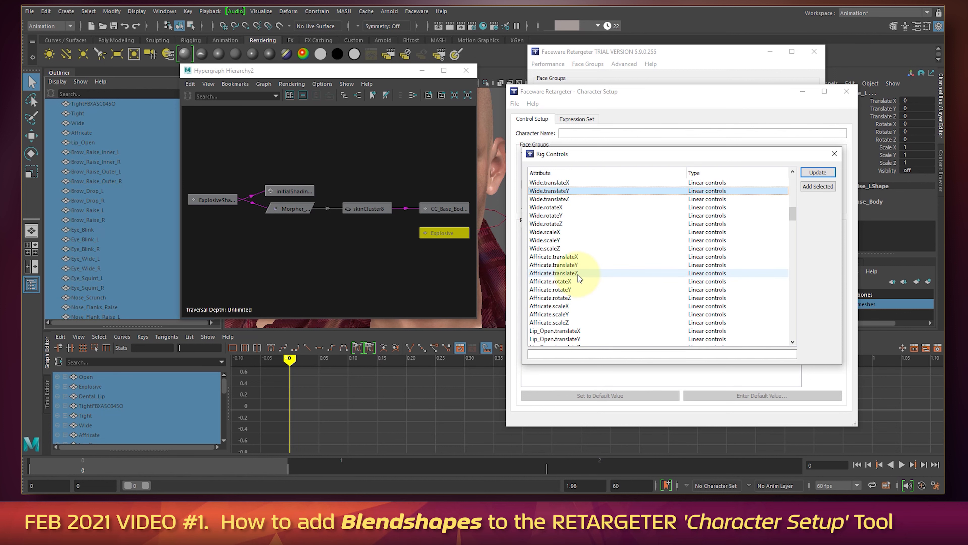
pyautogui.click(593, 260)
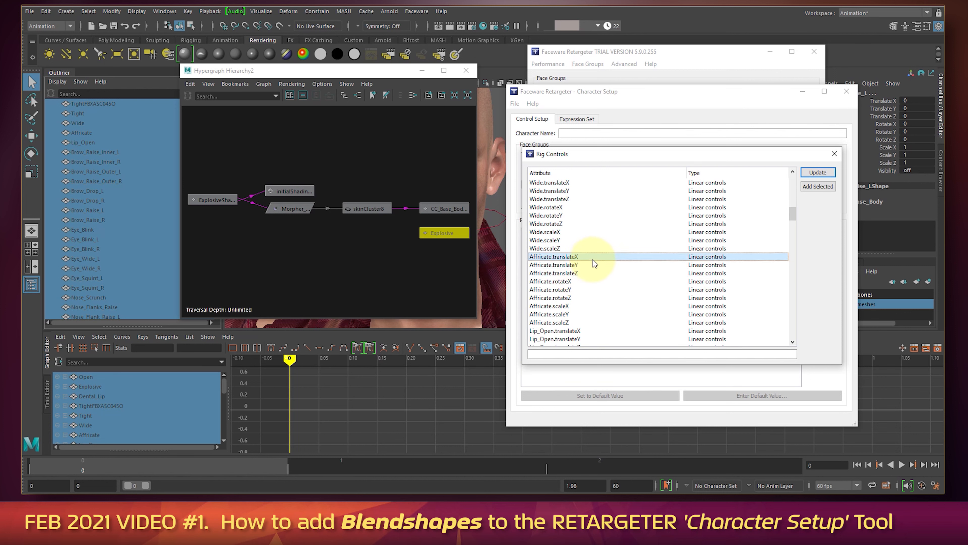
pyautogui.click(583, 273)
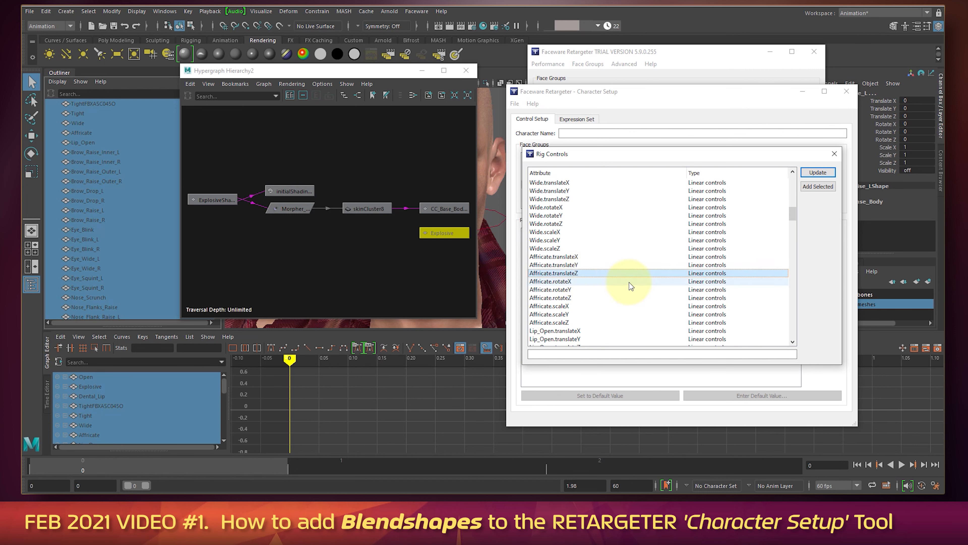
# Reselect the Morpher_CC_Base_Body node in the Hypergraph and reload its blendshape attributes into the Rig Controls list.
pyautogui.click(132, 143)
pyautogui.scroll(8, 132, 144)
pyautogui.click(289, 206)
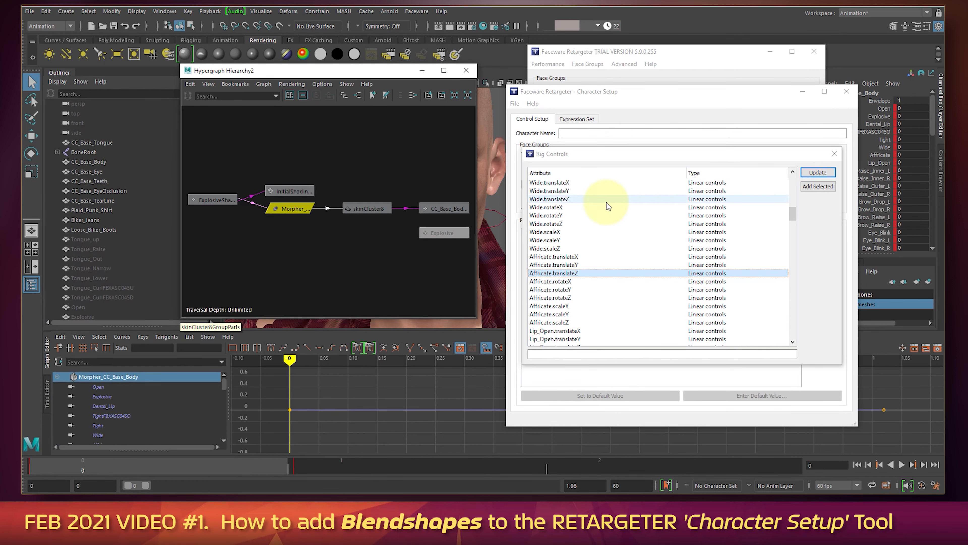
pyautogui.click(818, 173)
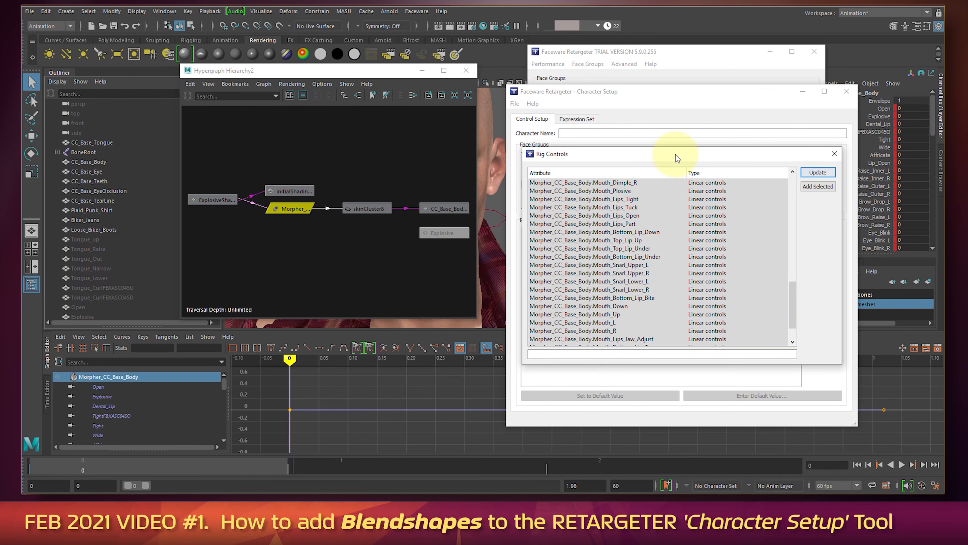
# Add the attributes Brow_Raise_Inner_L through Brow_Raise_R to the Brows face group and close the Rig Controls list.
pyautogui.moveTo(677, 158); pyautogui.dragTo(722, 204)
pyautogui.click(531, 184)
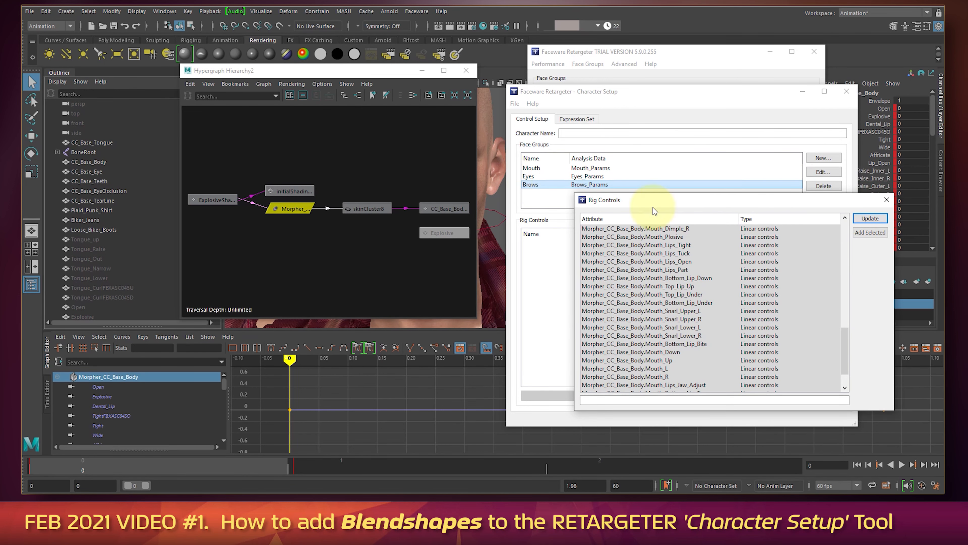
pyautogui.click(667, 294)
pyautogui.hotkey('ctrl', 'a')
pyautogui.scroll(15, 703, 282)
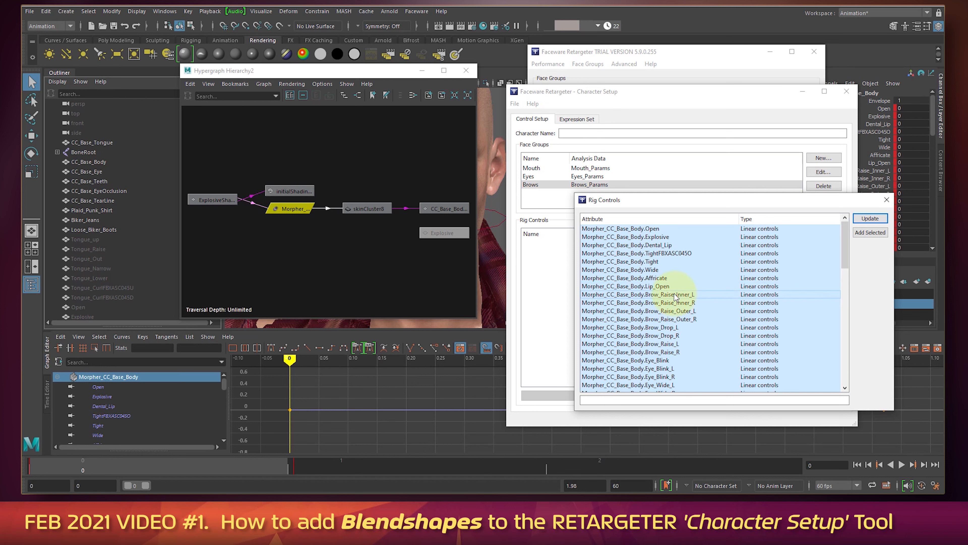
pyautogui.click(675, 294)
pyautogui.keyDown('shift'); pyautogui.click(667, 352); pyautogui.keyUp('shift')
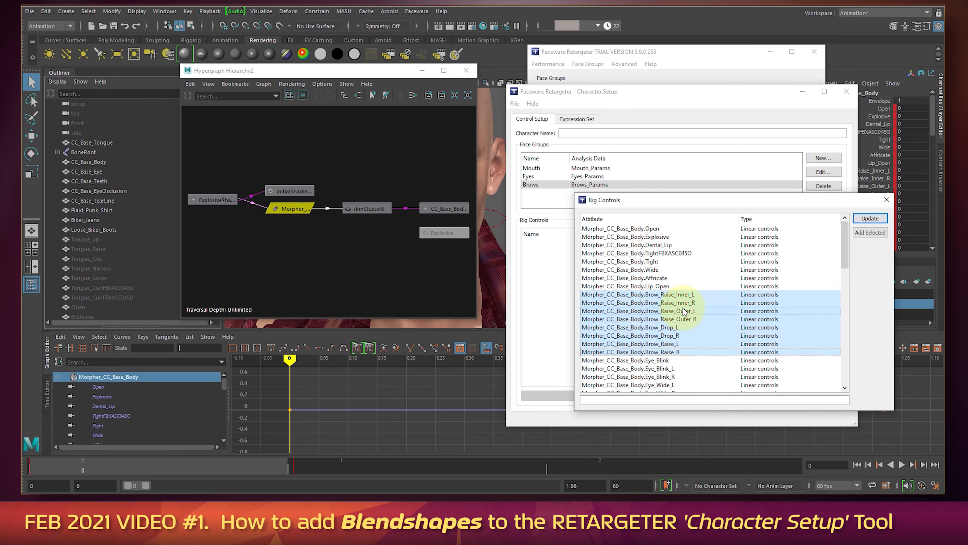
pyautogui.click(873, 231)
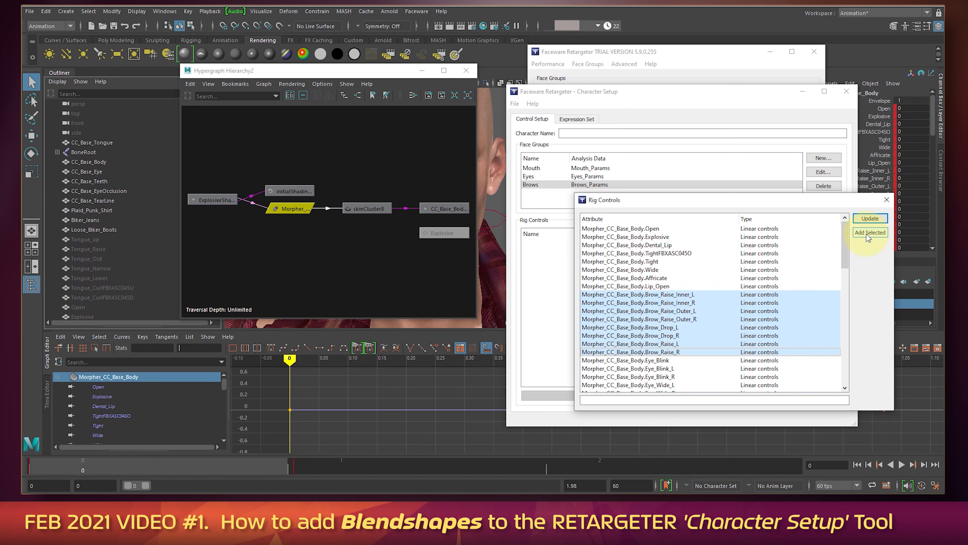
pyautogui.click(886, 199)
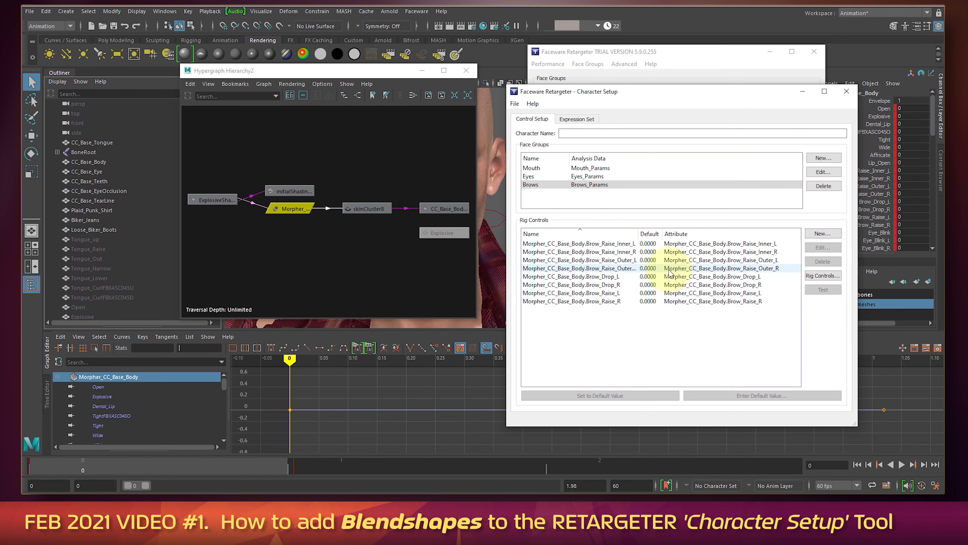
# Set all of the Brows group's rig controls to their default value and clear the selection.
pyautogui.click(628, 275)
pyautogui.hotkey('ctrl', 'a')
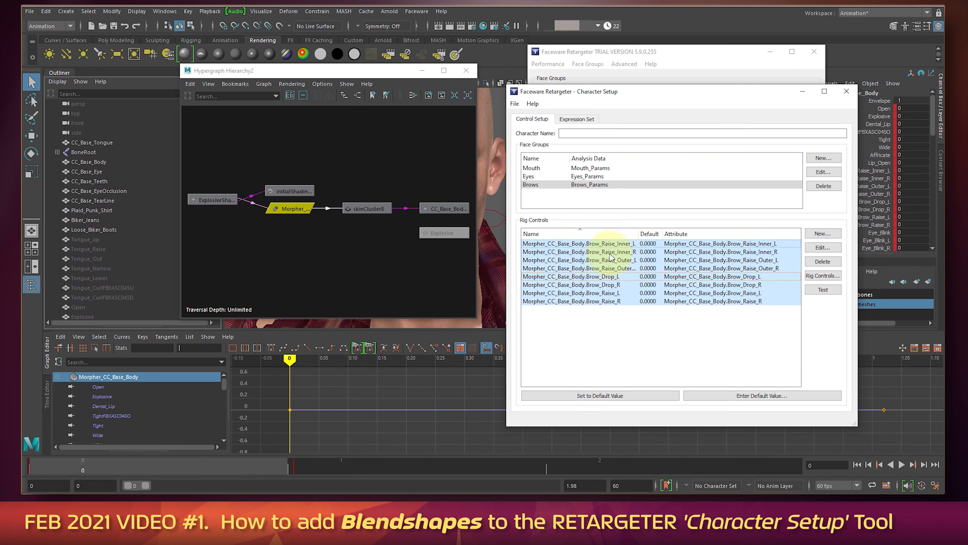
pyautogui.click(604, 397)
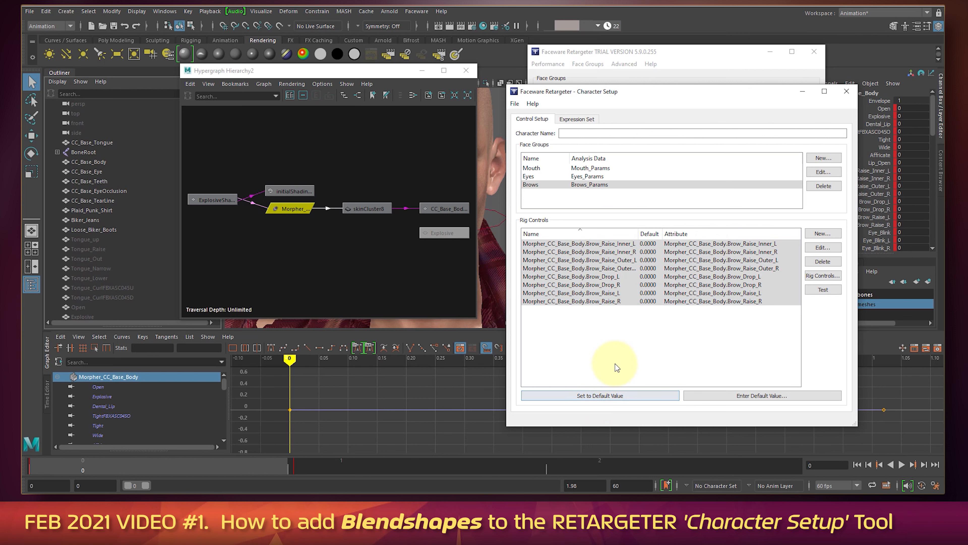
pyautogui.click(620, 342)
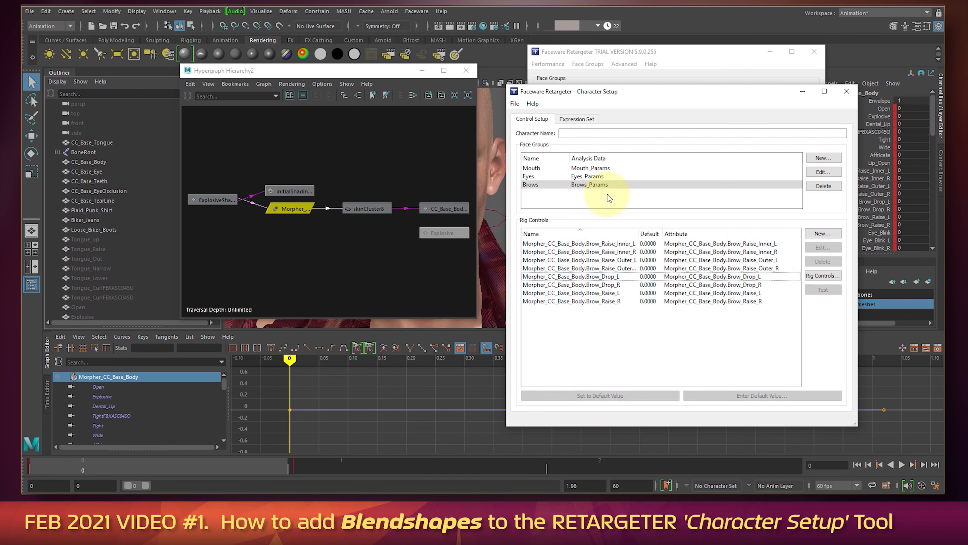
# Add the attributes Eye_Blink through Eye_Squint_R to the Eyes face group and set them all to their default value.
pyautogui.click(592, 178)
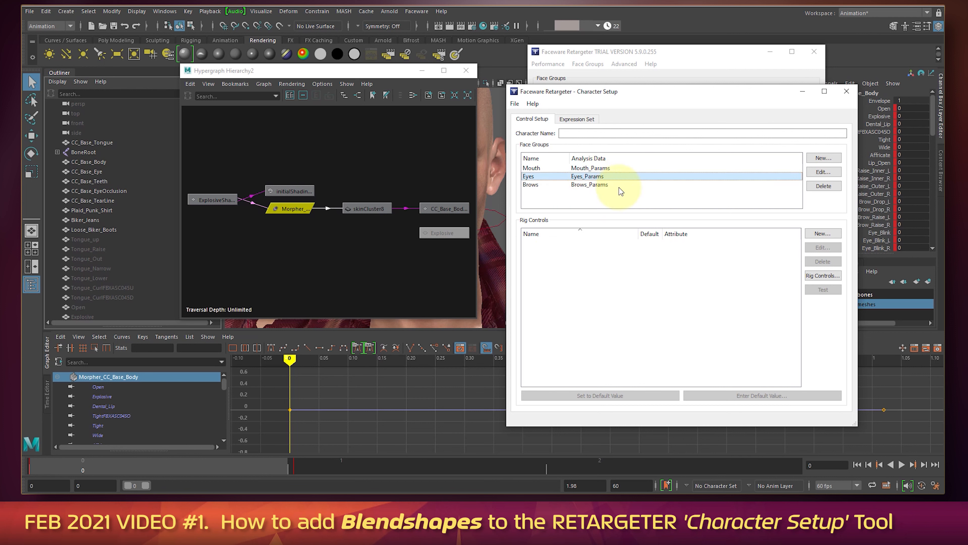
pyautogui.click(823, 275)
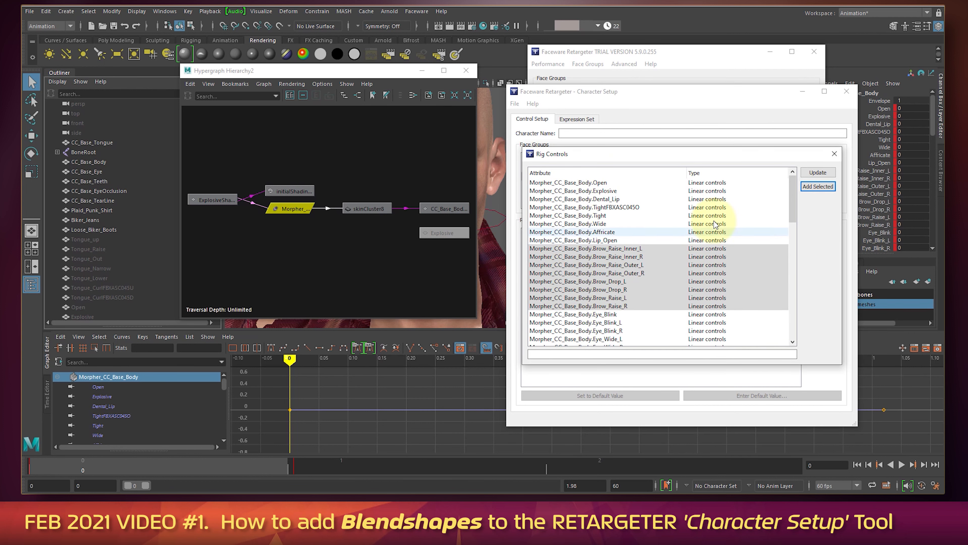
pyautogui.scroll(-2, 683, 267)
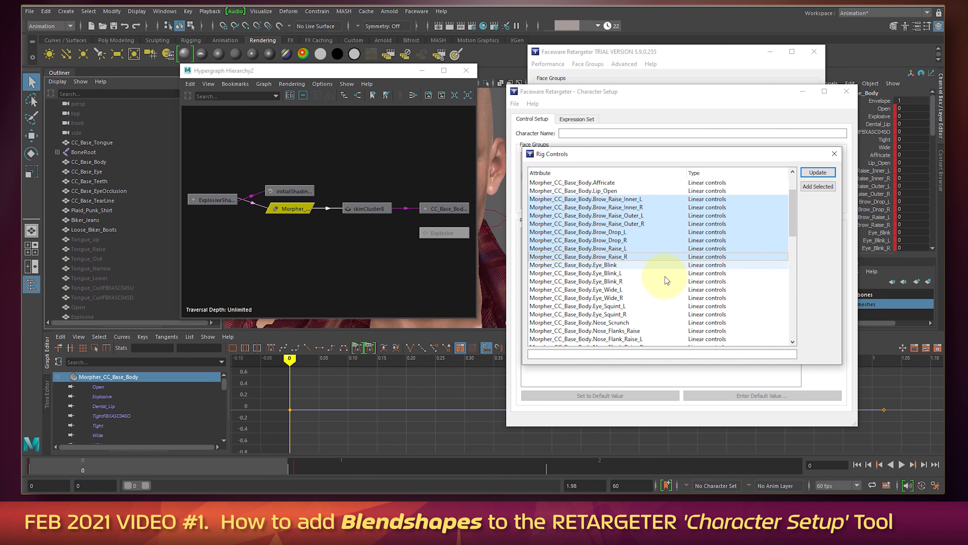
pyautogui.click(610, 264)
pyautogui.keyDown('shift'); pyautogui.click(618, 314); pyautogui.keyUp('shift')
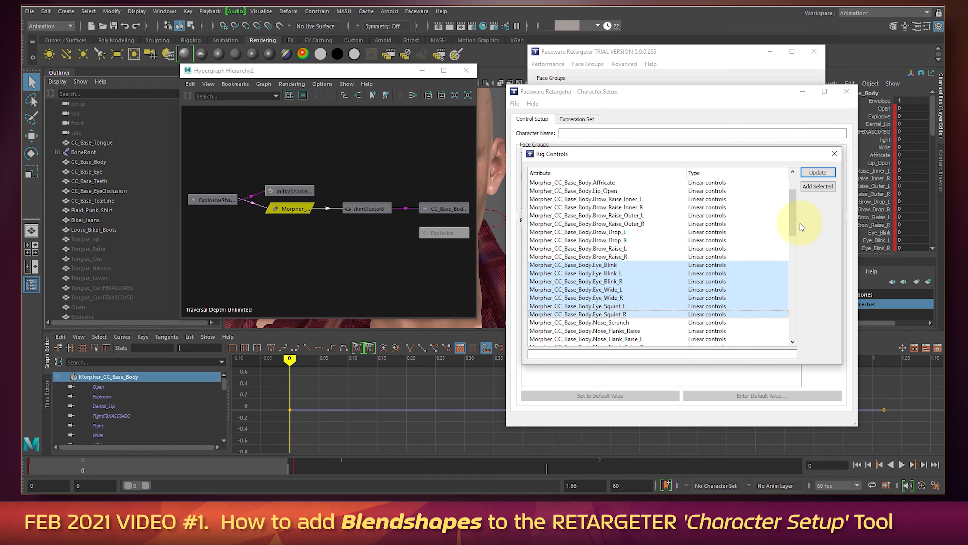
pyautogui.click(818, 186)
pyautogui.click(834, 154)
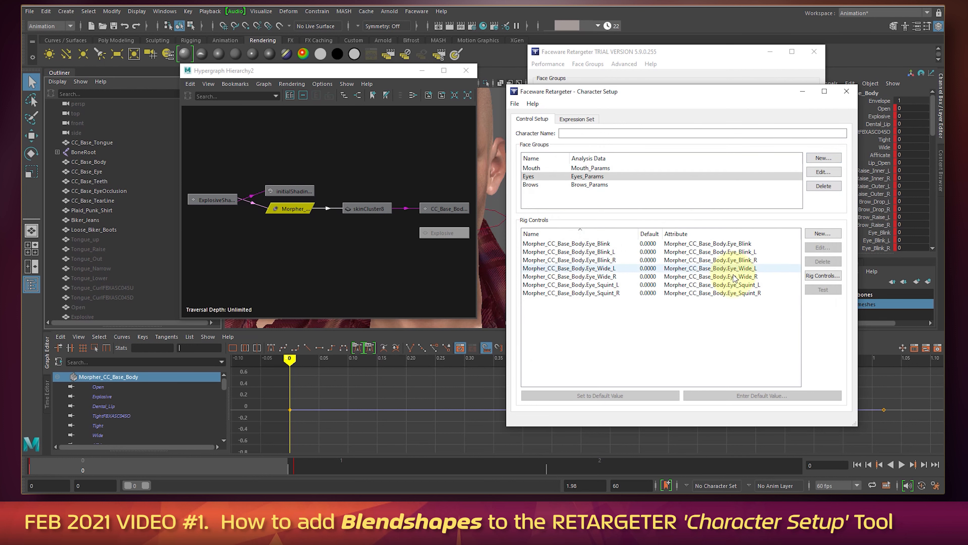
pyautogui.moveTo(637, 293); pyautogui.dragTo(610, 244)
pyautogui.click(617, 395)
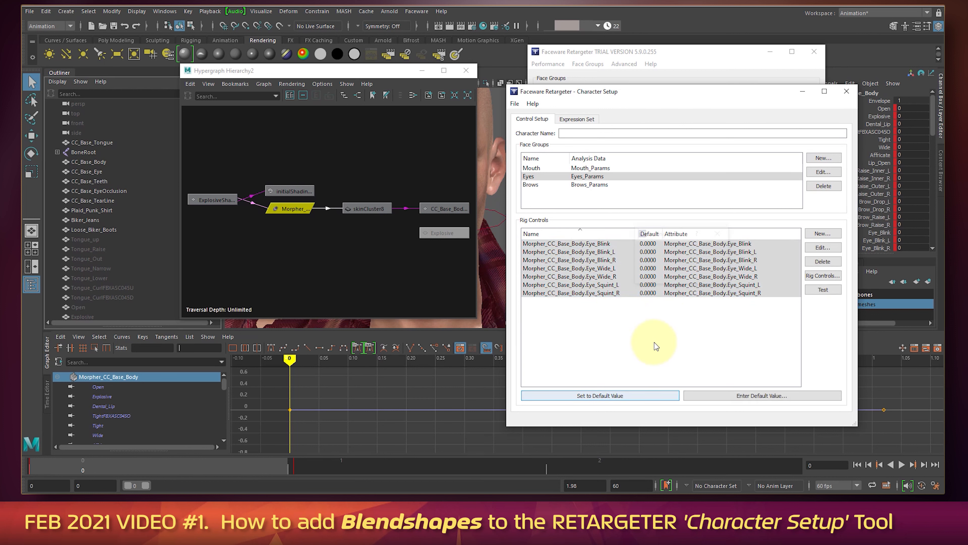
# Open the Rig Controls list for the Mouth face group and select all of its attributes.
pyautogui.click(592, 169)
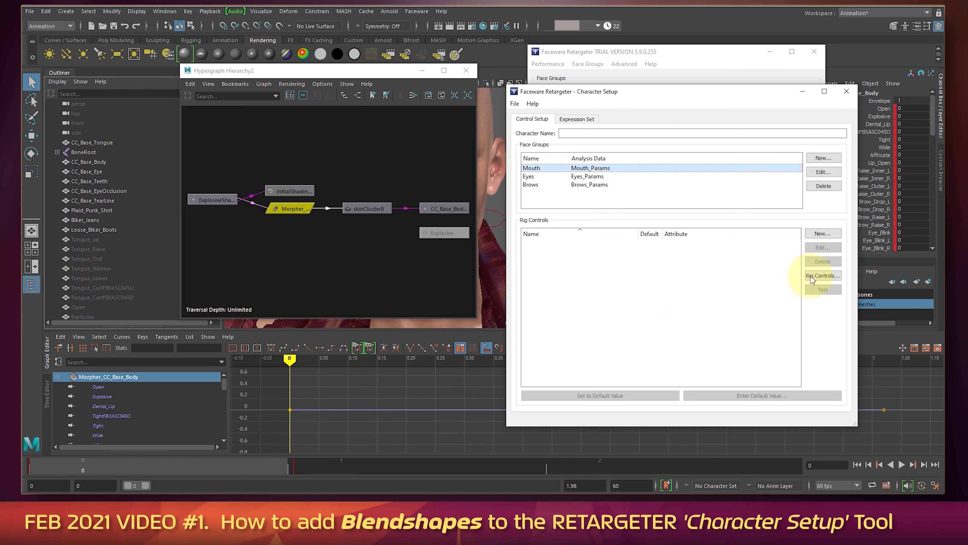
pyautogui.click(819, 277)
pyautogui.click(637, 200)
pyautogui.hotkey('ctrl', 'a')
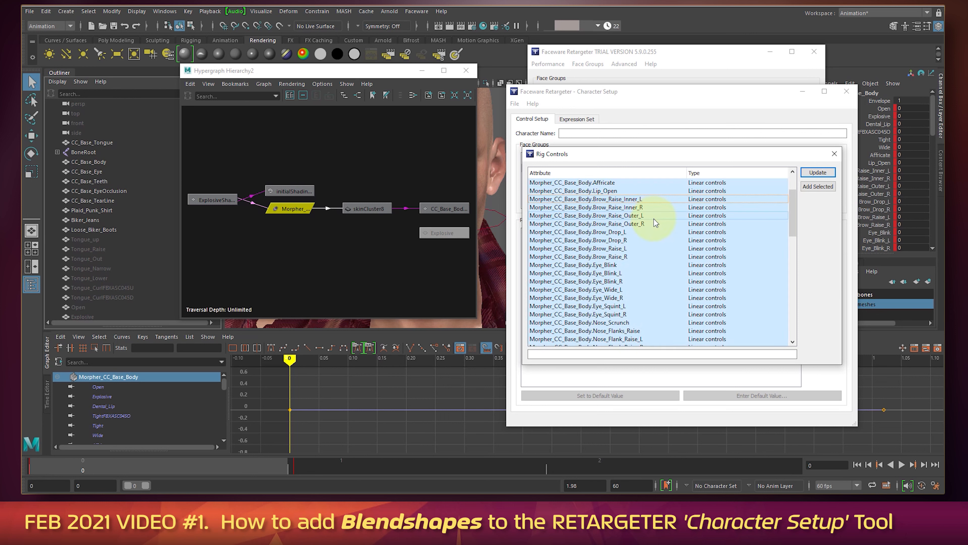
# Exclude the brow attributes, Brow_Raise_Inner_L through Brow_Raise_R, from the selection for the Mouth group.
pyautogui.scroll(2, 653, 220)
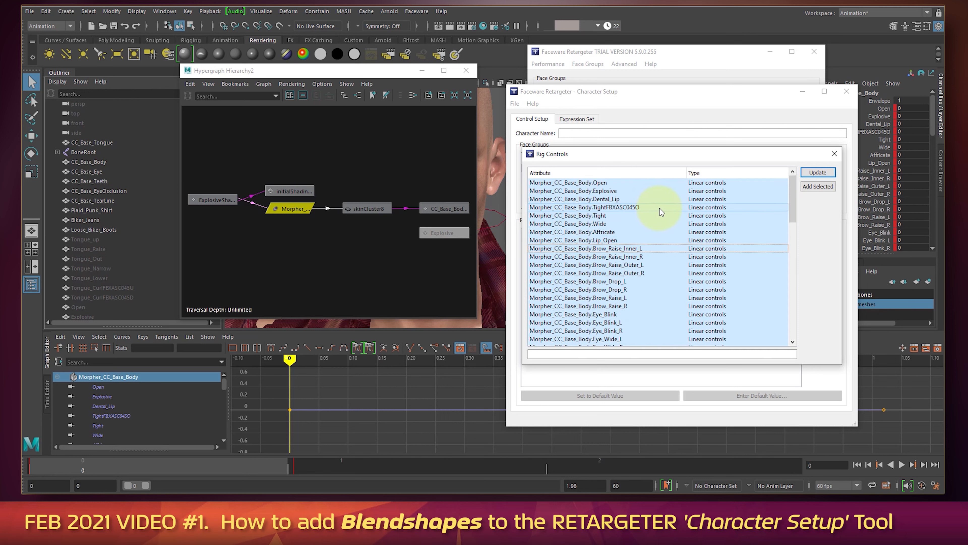
pyautogui.keyDown('ctrl'); pyautogui.click(626, 249); pyautogui.keyUp('ctrl')
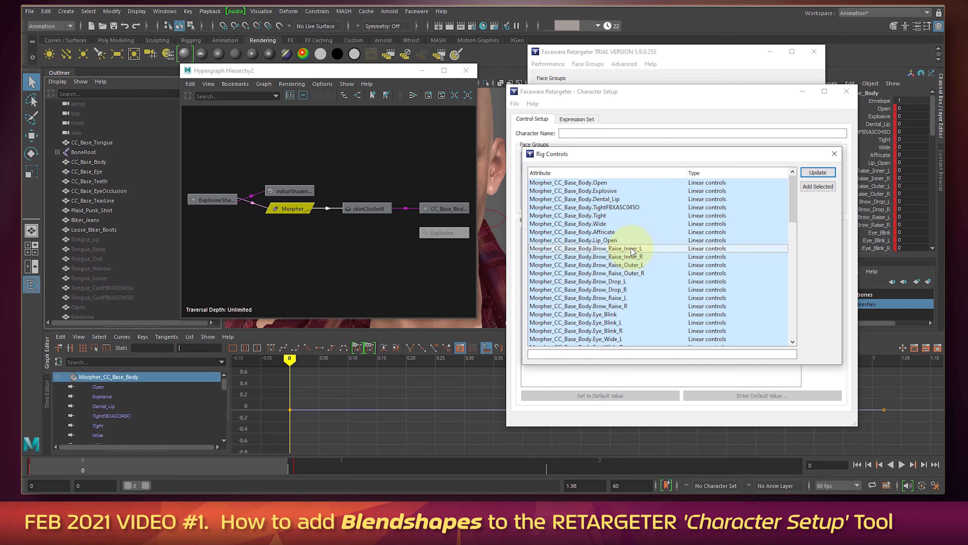
pyautogui.keyDown('ctrl'); pyautogui.click(625, 257); pyautogui.keyUp('ctrl')
pyautogui.keyDown('ctrl'); pyautogui.click(628, 265); pyautogui.keyUp('ctrl')
pyautogui.keyDown('ctrl'); pyautogui.click(627, 274); pyautogui.keyUp('ctrl')
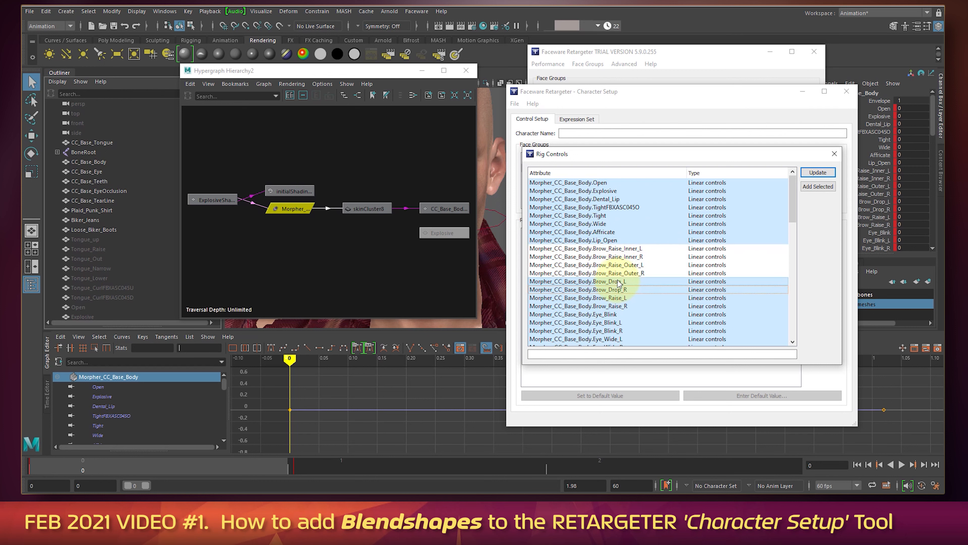
pyautogui.keyDown('ctrl'); pyautogui.click(619, 282); pyautogui.keyUp('ctrl')
pyautogui.keyDown('ctrl'); pyautogui.click(621, 289); pyautogui.keyUp('ctrl')
pyautogui.keyDown('ctrl'); pyautogui.click(623, 298); pyautogui.keyUp('ctrl')
# Exclude the eye attributes, Eye_Blink through Eye_Squint_R, from the selection for the Mouth group.
pyautogui.scroll(-1, 625, 308)
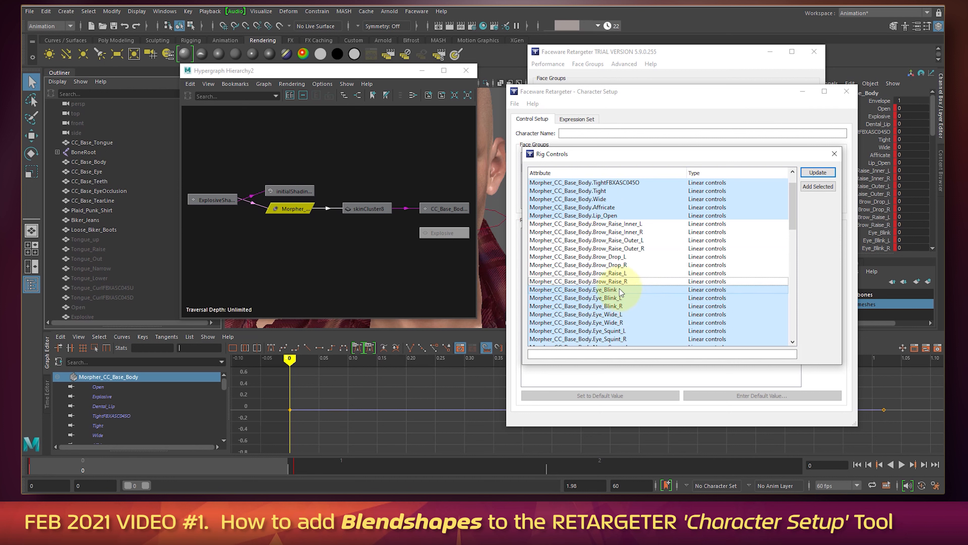
pyautogui.keyDown('ctrl'); pyautogui.click(612, 290); pyautogui.keyUp('ctrl')
pyautogui.keyDown('ctrl'); pyautogui.click(612, 298); pyautogui.keyUp('ctrl')
pyautogui.keyDown('ctrl'); pyautogui.click(612, 306); pyautogui.keyUp('ctrl')
pyautogui.scroll(-2, 612, 297)
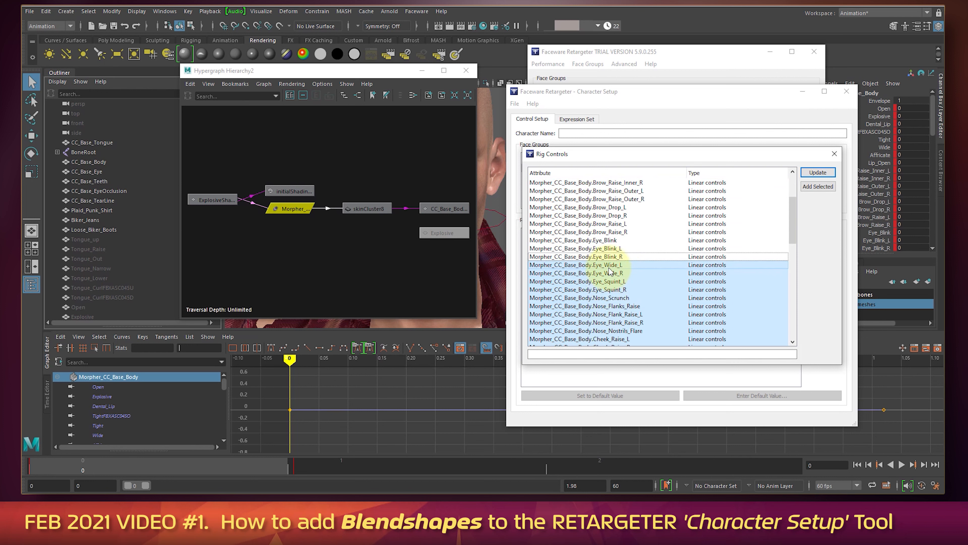
pyautogui.keyDown('ctrl'); pyautogui.click(609, 266); pyautogui.keyUp('ctrl')
pyautogui.keyDown('ctrl'); pyautogui.click(610, 273); pyautogui.keyUp('ctrl')
pyautogui.keyDown('ctrl'); pyautogui.click(612, 281); pyautogui.keyUp('ctrl')
pyautogui.keyDown('ctrl'); pyautogui.click(648, 290); pyautogui.keyUp('ctrl')
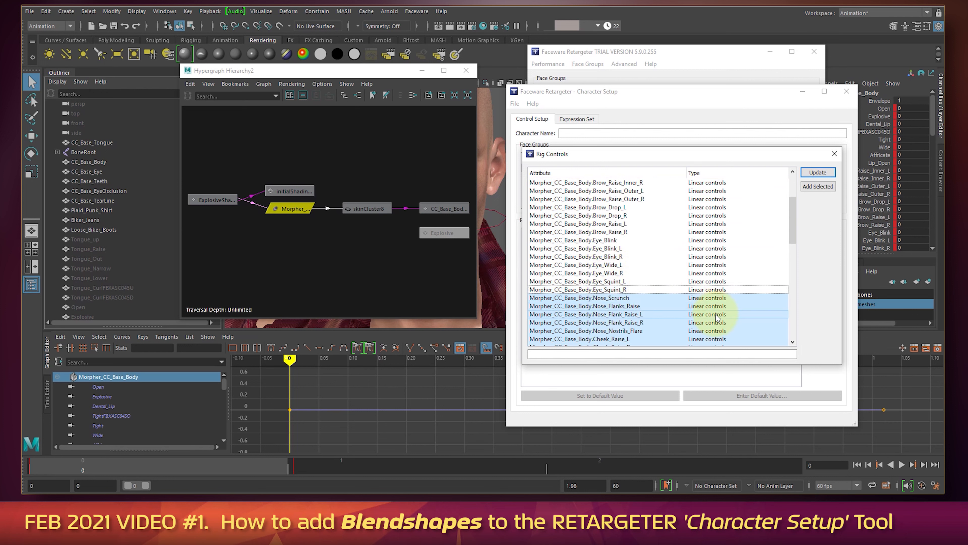
# Exclude targetDirectory[0].directoryWeight, add the remaining selected attributes to the Mouth face group and close the Rig Controls list.
pyautogui.scroll(-7, 717, 317)
pyautogui.scroll(-7, 625, 264)
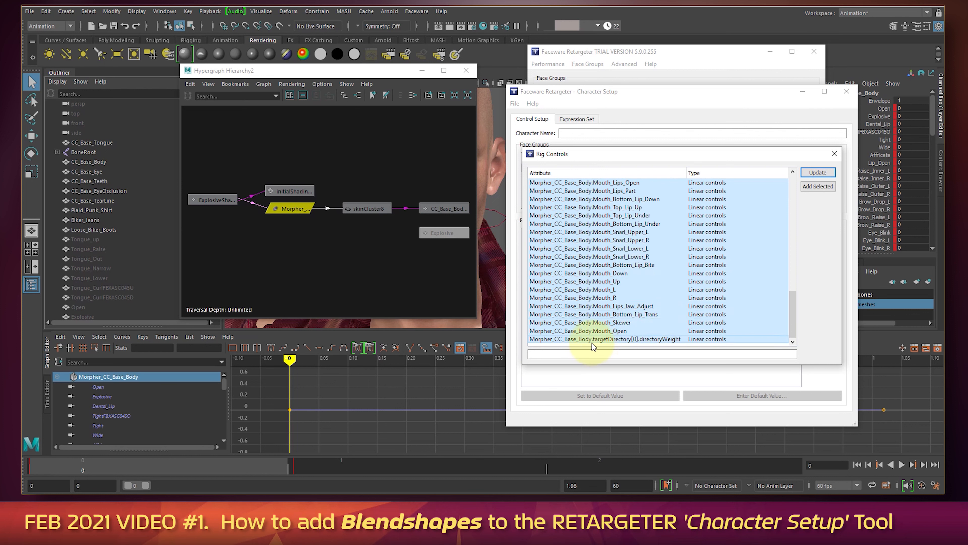
pyautogui.keyDown('ctrl'); pyautogui.click(645, 340); pyautogui.keyUp('ctrl')
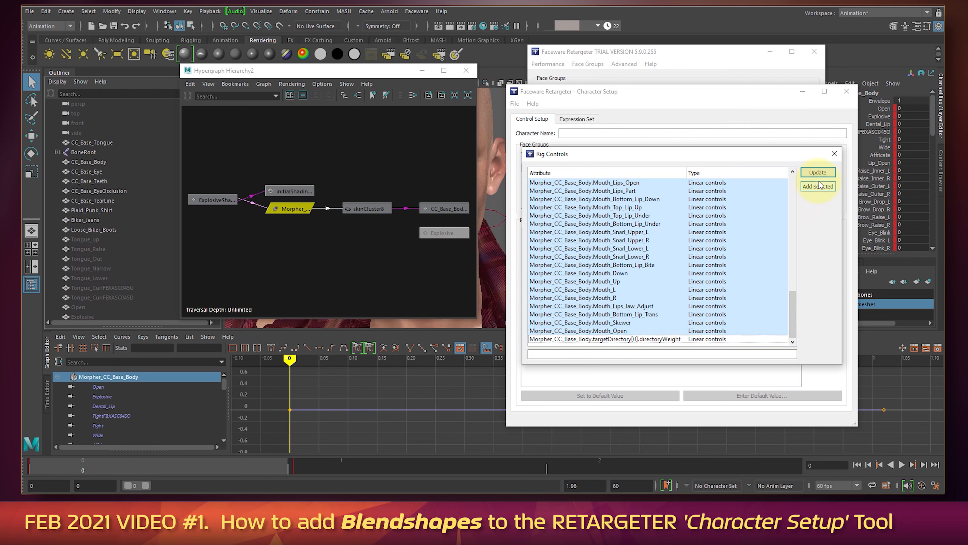
pyautogui.click(812, 187)
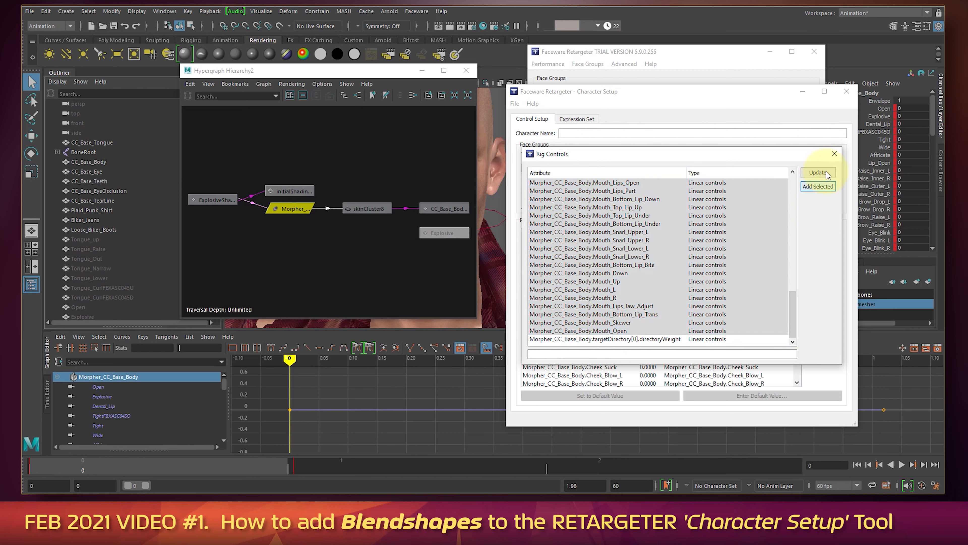
pyautogui.click(834, 155)
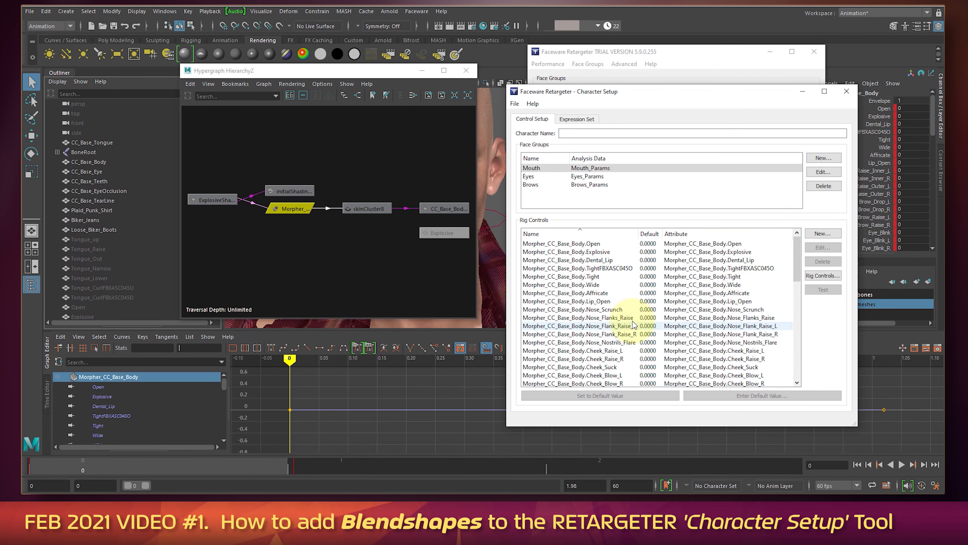
# Set all of the Mouth group's rig controls to their default value and reduce the selection to the Affricate control.
pyautogui.click(633, 395)
pyautogui.scroll(-4, 670, 352)
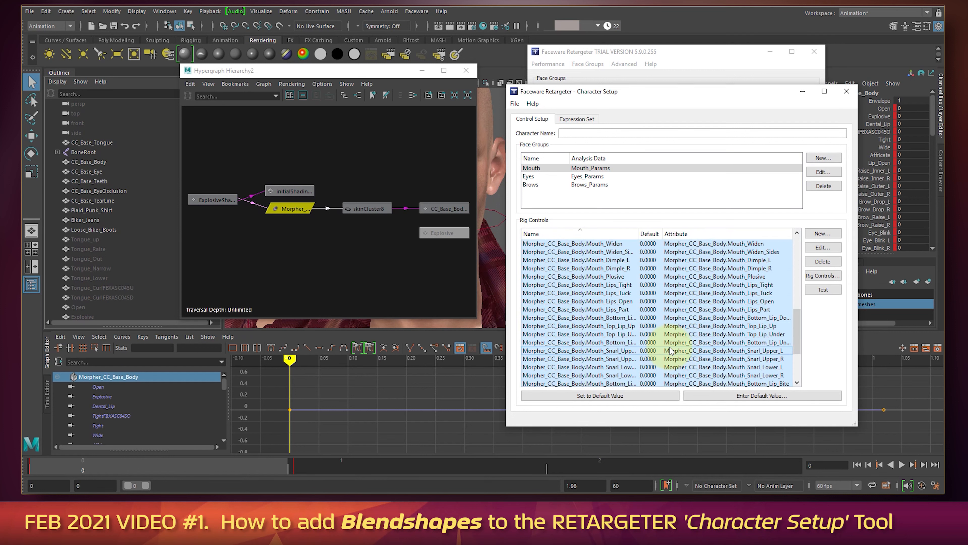
pyautogui.scroll(4, 670, 350)
pyautogui.click(673, 294)
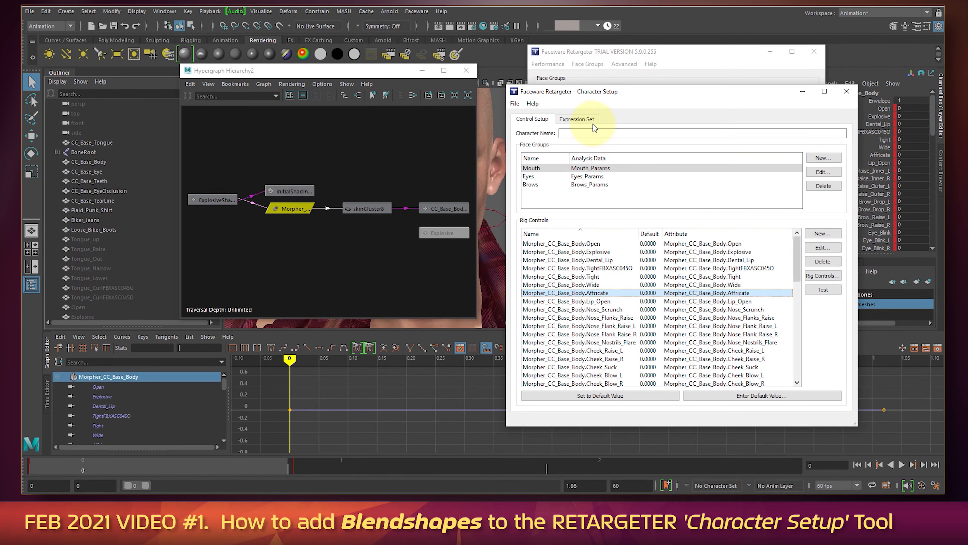
# Open the expression set and go to the Eye Blink - LEFT expression at frame 4.
pyautogui.click(577, 119)
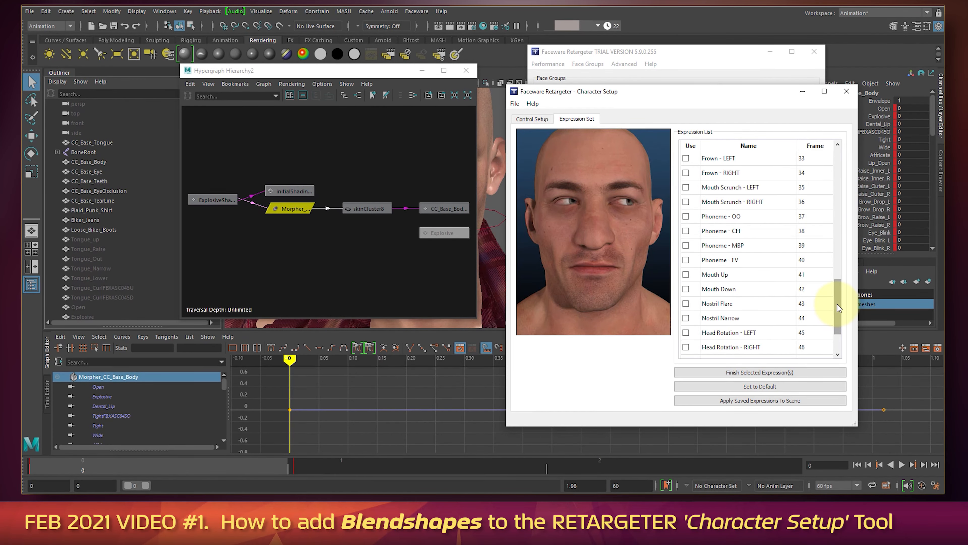
pyautogui.moveTo(838, 308); pyautogui.dragTo(839, 162)
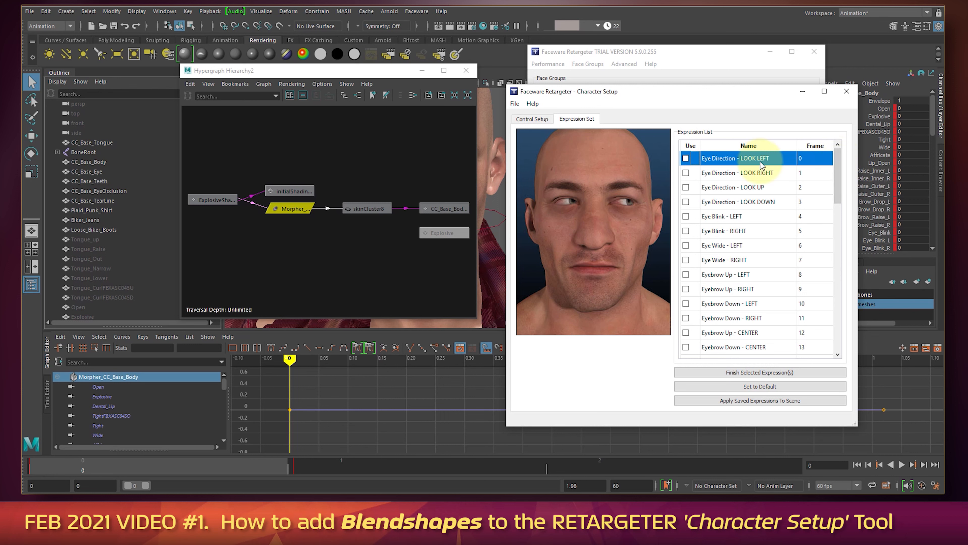
pyautogui.click(731, 216)
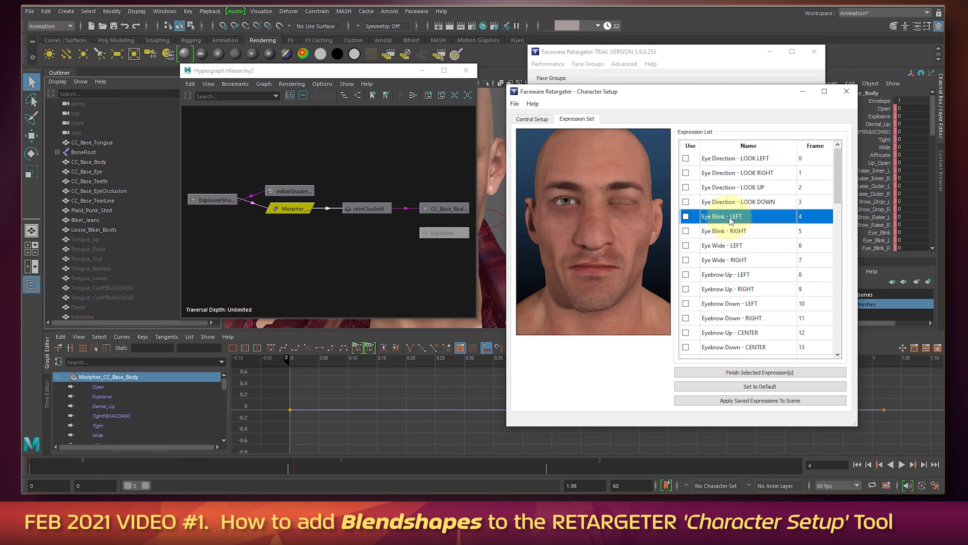
# Move the Hypergraph window out of the way so that the character's face can be seen in the viewport.
pyautogui.moveTo(385, 77); pyautogui.dragTo(183, 325)
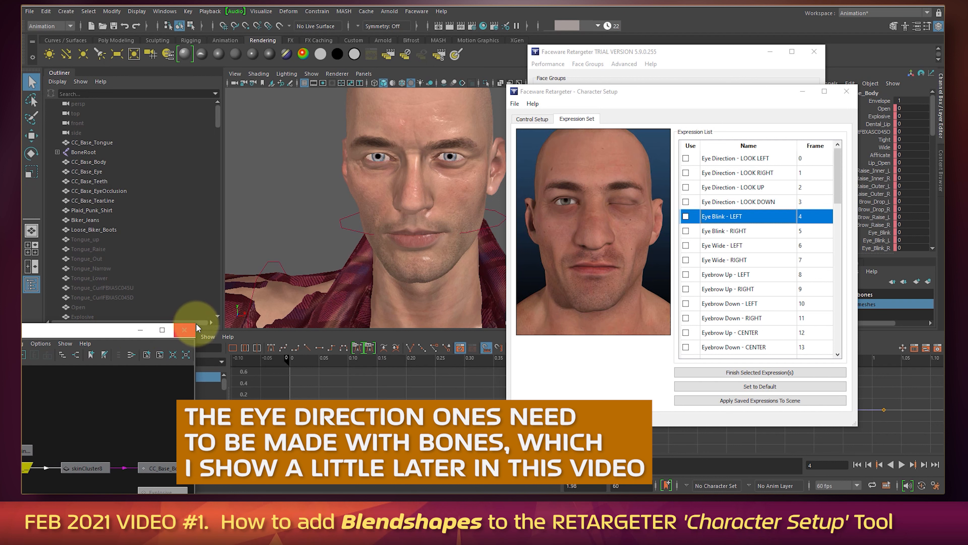
pyautogui.click(190, 329)
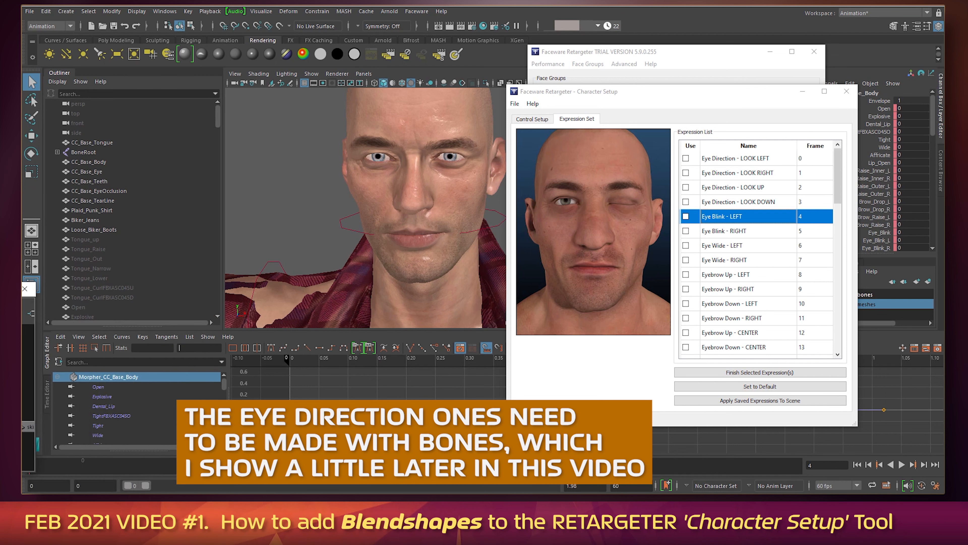
pyautogui.moveTo(19, 289); pyautogui.dragTo(17, 189)
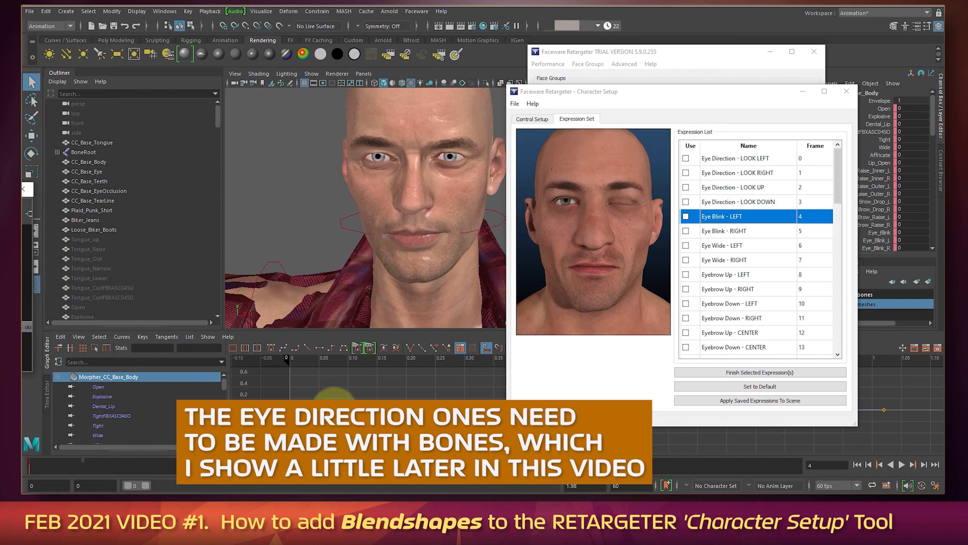
# Set the playback range to end at frame 50, play the timeline and return to frame 0.
pyautogui.moveTo(594, 486); pyautogui.dragTo(533, 478)
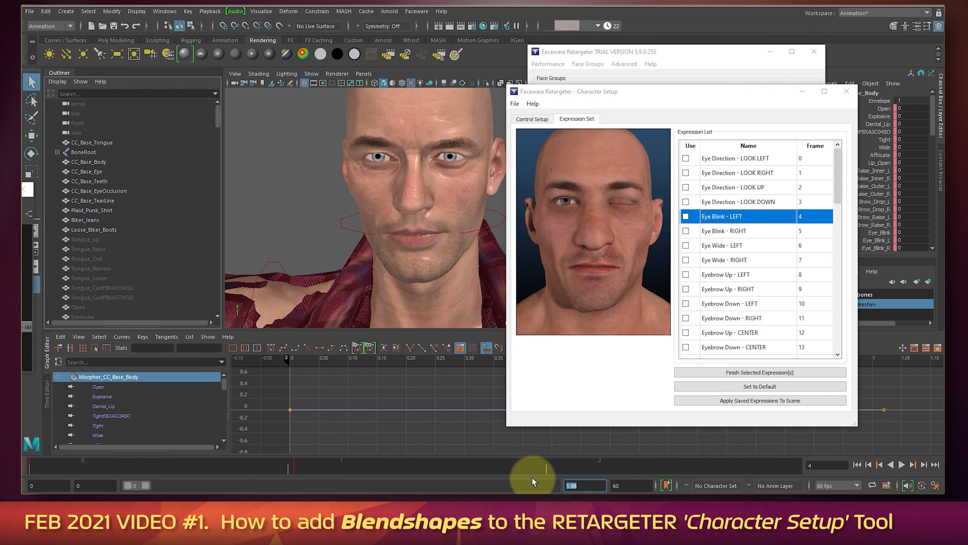
pyautogui.write('50')
pyautogui.press('Return')
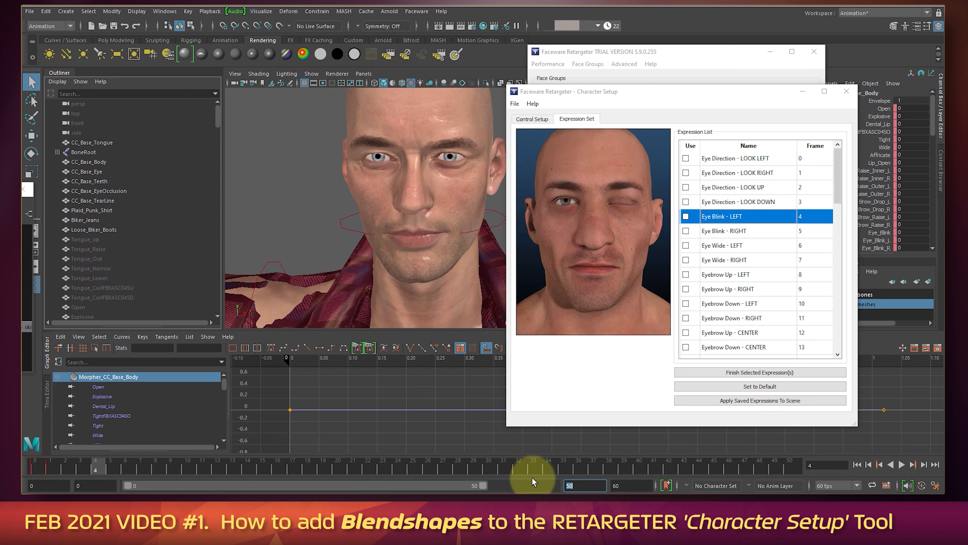
pyautogui.hotkey('alt', 'v')
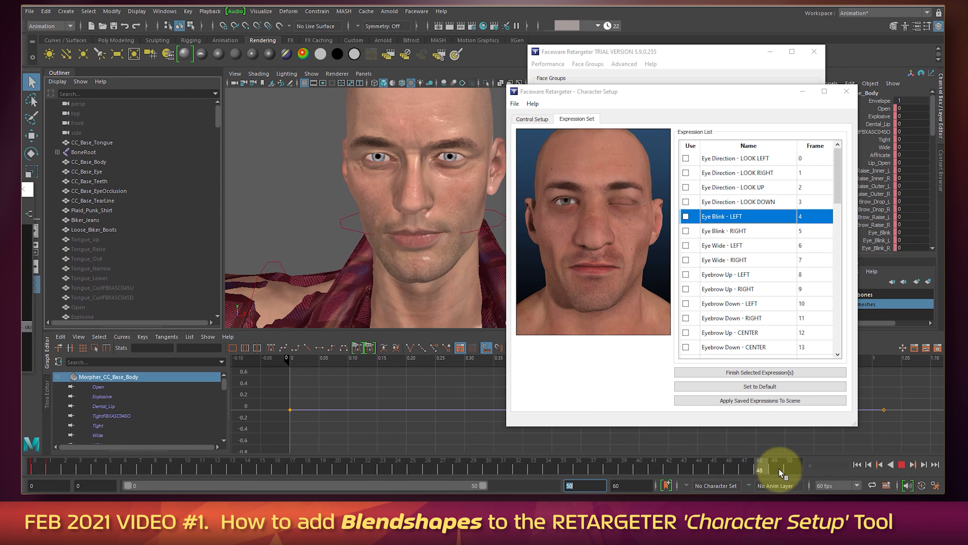
pyautogui.moveTo(444, 473); pyautogui.dragTo(41, 470)
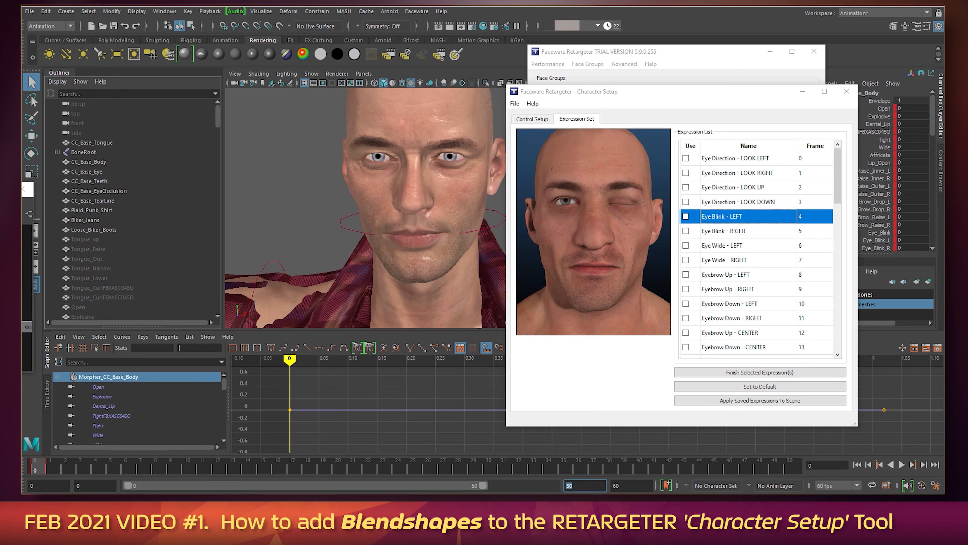
# Bring the Hypergraph into view to check the Morpher_CC_Base_Body node selection, and move the window aside again.
pyautogui.moveTo(0, 187); pyautogui.dragTo(177, 153)
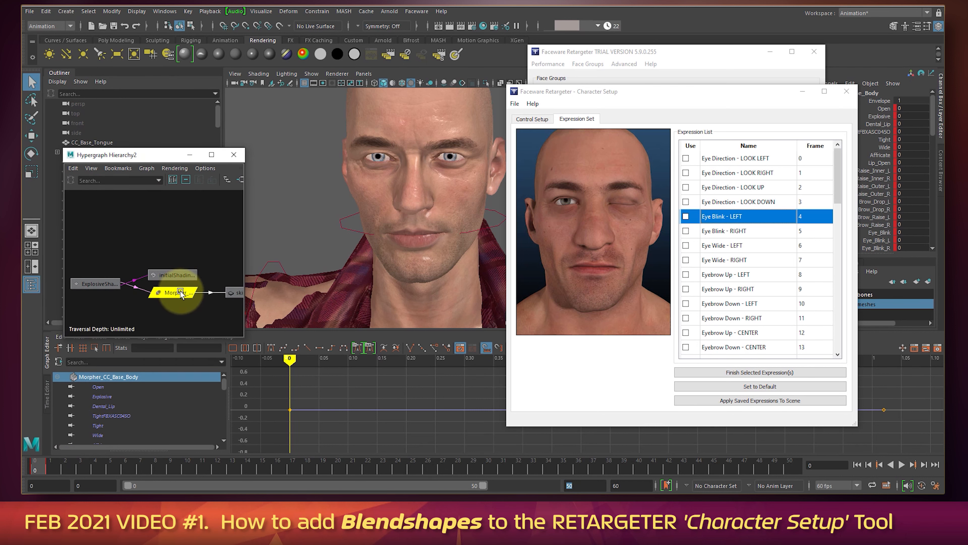
pyautogui.moveTo(153, 153); pyautogui.dragTo(266, 139)
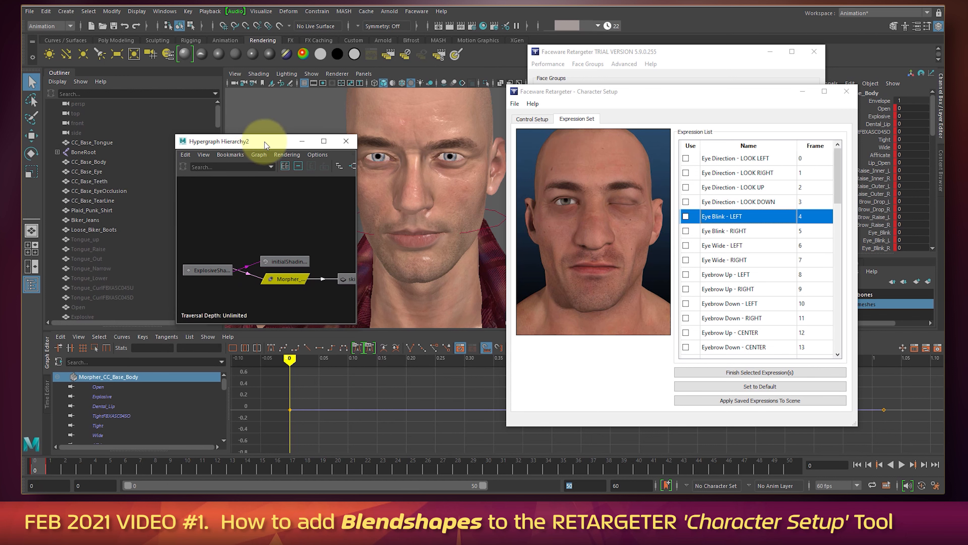
pyautogui.moveTo(286, 141); pyautogui.dragTo(34, 111)
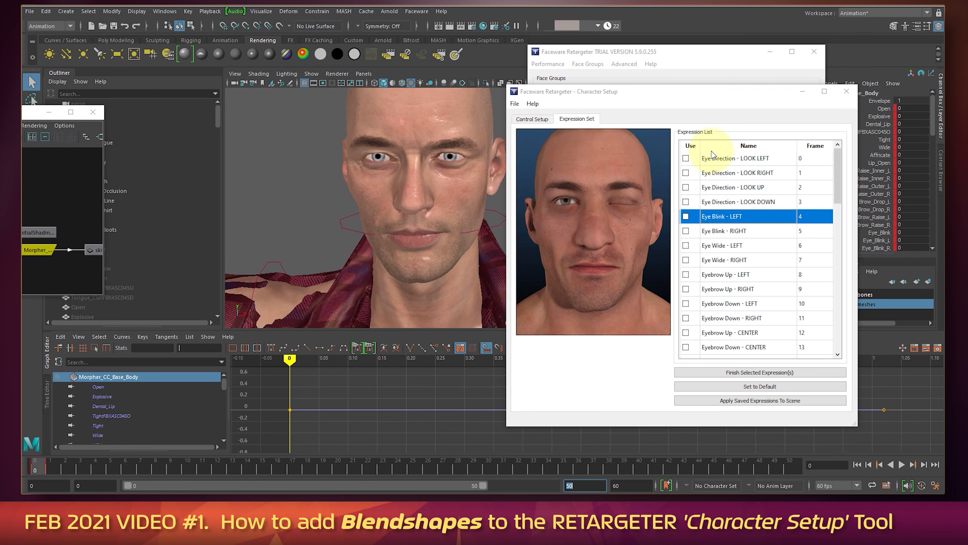
# Bake a simulation of the Morpher_CC_Base_Body blendshape channels to set keys on every frame of the playback range.
pyautogui.click(46, 11)
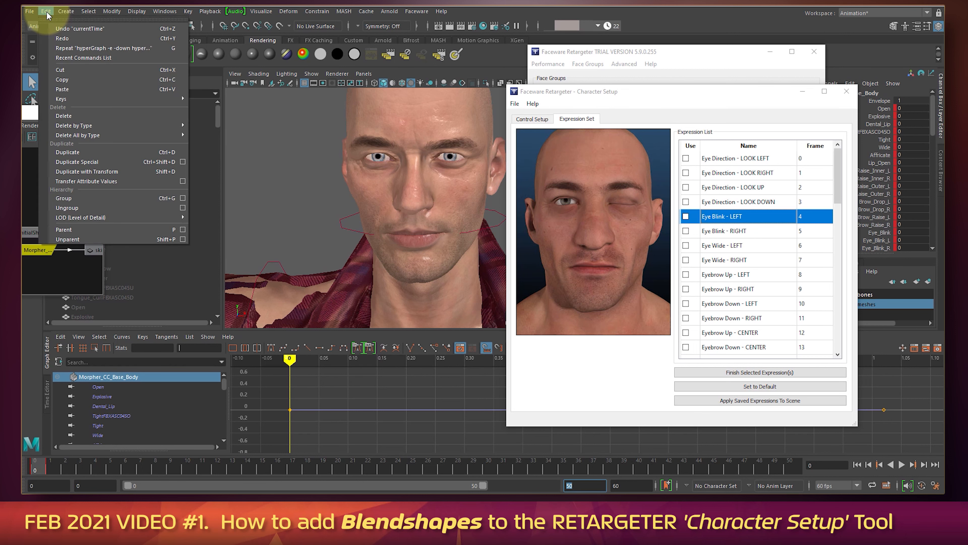
pyautogui.click(86, 100)
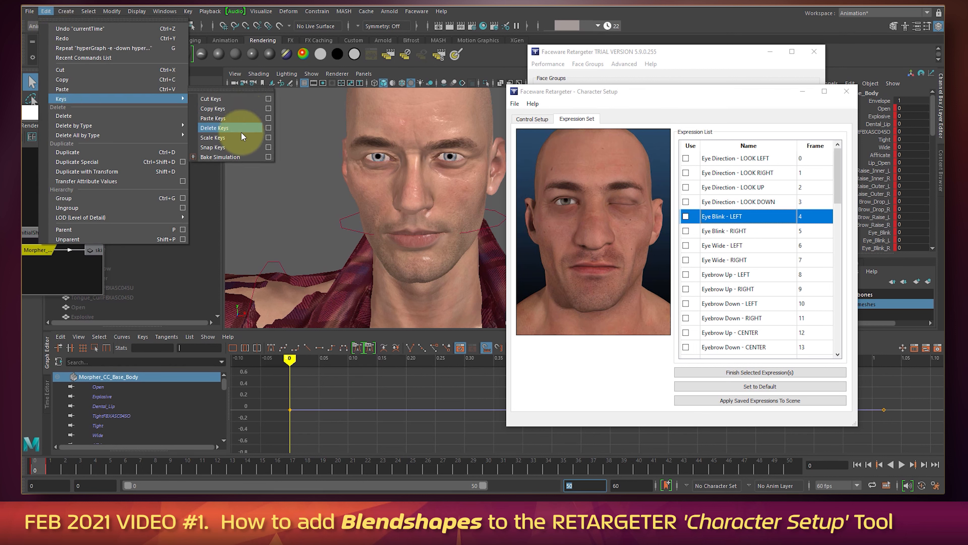
pyautogui.click(232, 156)
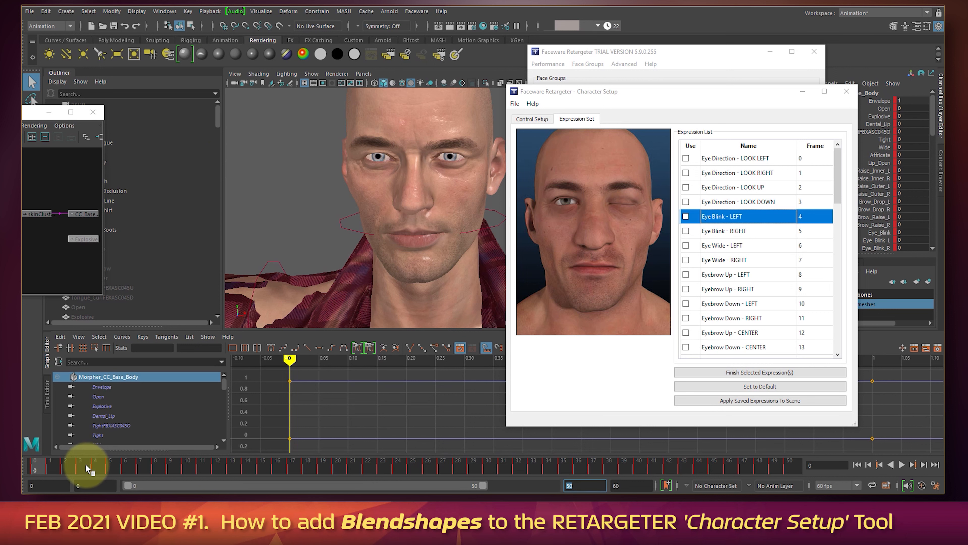
# Scrub to an early frame and examine the baked blendshape keys along the curves in the Graph Editor.
pyautogui.moveTo(86, 464)
pyautogui.mouseDown()
pyautogui.moveTo(372, 473)
pyautogui.moveTo(71, 471)
pyautogui.mouseUp()
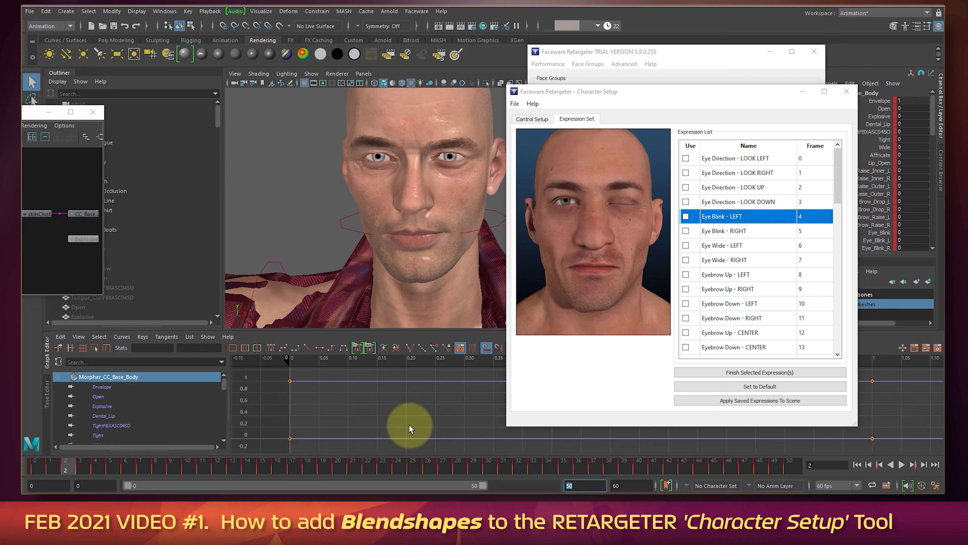
pyautogui.scroll(-3, 459, 406)
pyautogui.keyDown('alt'); pyautogui.moveTo(459, 403); pyautogui.dragTo(345, 405, button='middle'); pyautogui.keyUp('alt')
pyautogui.scroll(-5, 346, 405)
pyautogui.click(145, 379)
pyautogui.scroll(-3, 458, 389)
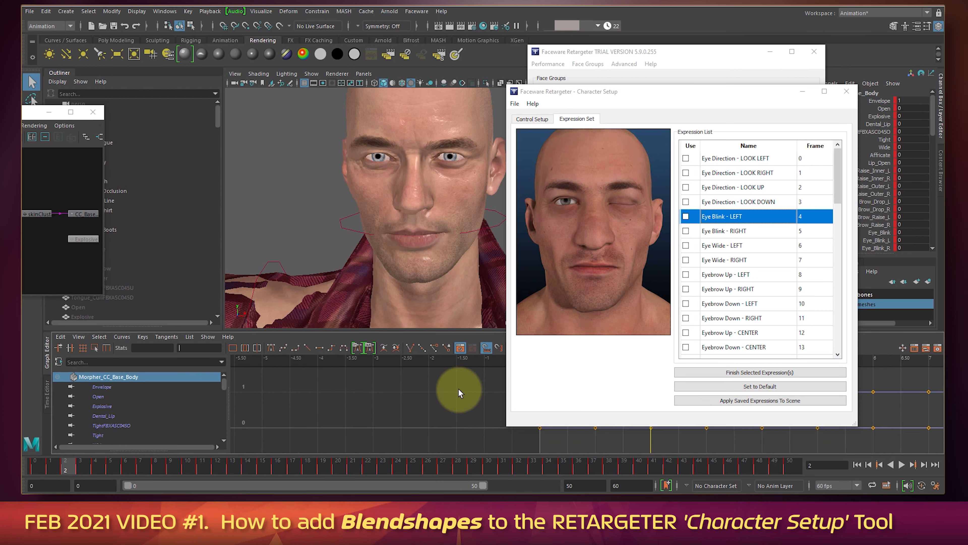
pyautogui.keyDown('alt'); pyautogui.moveTo(669, 442); pyautogui.dragTo(360, 438, button='middle'); pyautogui.keyUp('alt')
pyautogui.scroll(-5, 416, 403)
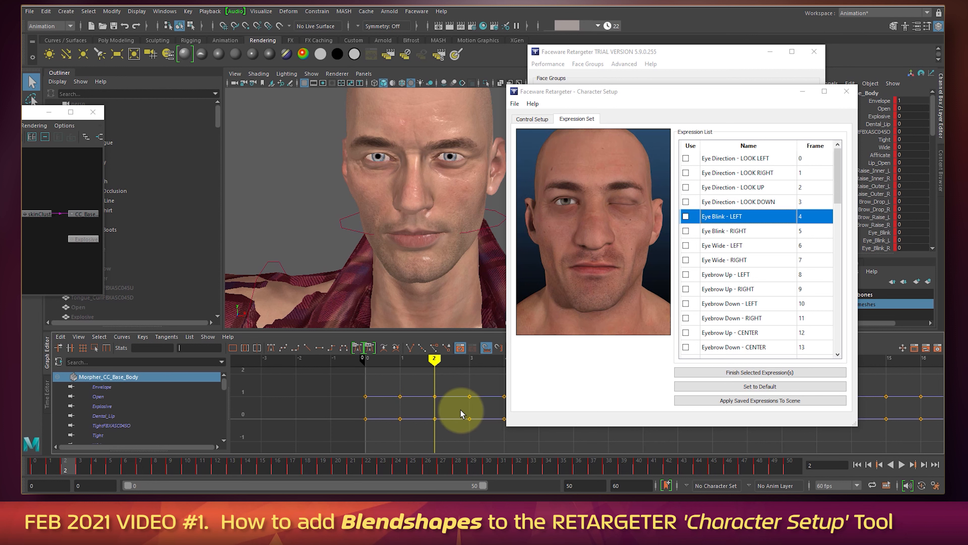
pyautogui.keyDown('alt'); pyautogui.moveTo(457, 412); pyautogui.dragTo(303, 414, button='middle'); pyautogui.keyUp('alt')
pyautogui.scroll(-6, 365, 408)
pyautogui.keyDown('alt'); pyautogui.moveTo(488, 419); pyautogui.dragTo(215, 414, button='middle'); pyautogui.keyUp('alt')
pyautogui.keyDown('alt'); pyautogui.scroll(10, 278, 397); pyautogui.keyUp('alt')
pyautogui.keyDown('alt'); pyautogui.moveTo(308, 394); pyautogui.dragTo(444, 400, button='middle'); pyautogui.keyUp('alt')
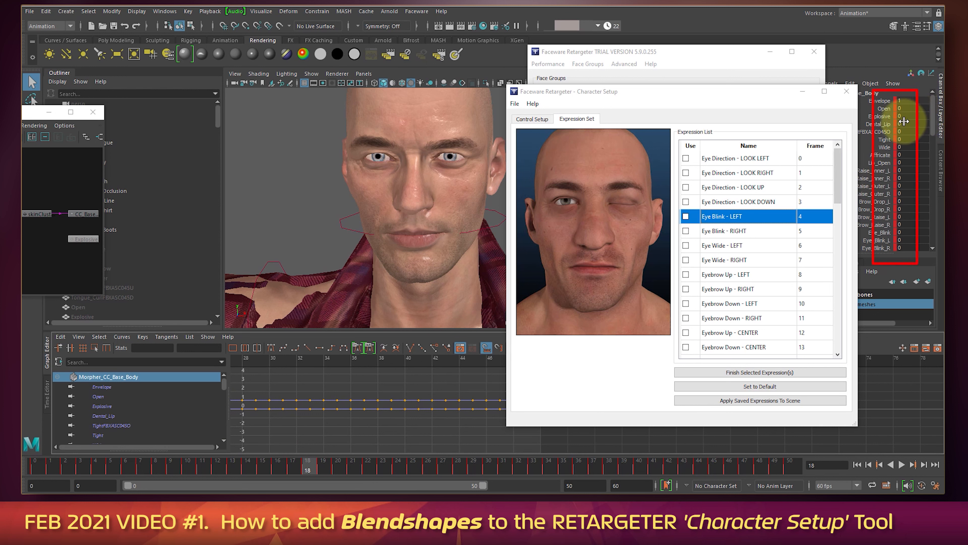
# Check that the blendshape channels of Morpher_CC_Base_Body are all keyed and return the timeline to frame 0.
pyautogui.scroll(-15, 899, 171)
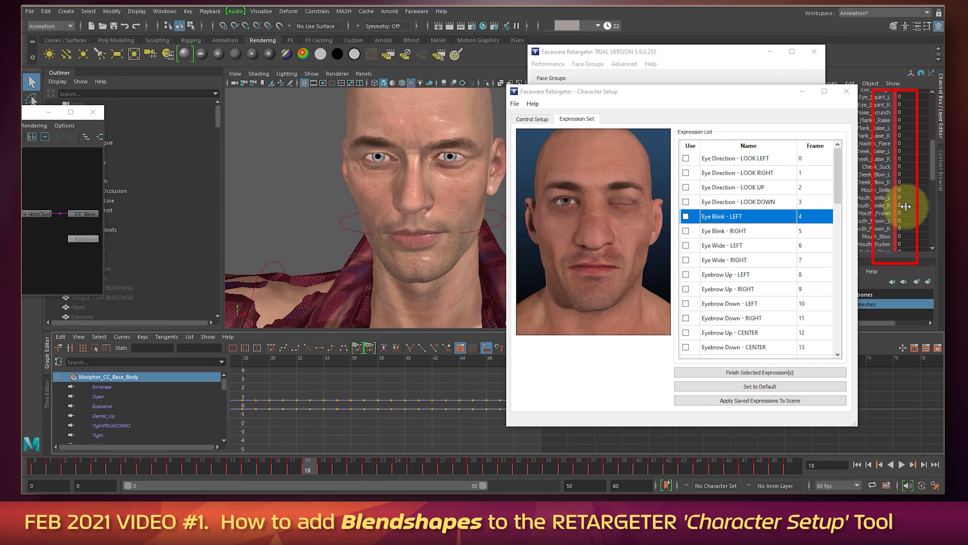
pyautogui.scroll(15, 906, 206)
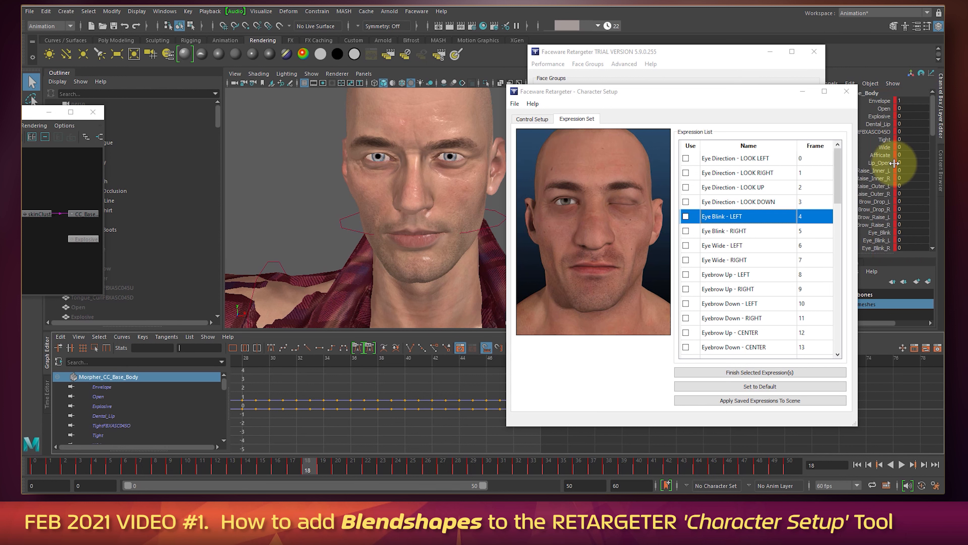
pyautogui.moveTo(362, 460)
pyautogui.mouseDown()
pyautogui.moveTo(688, 478)
pyautogui.moveTo(780, 473)
pyautogui.moveTo(112, 461)
pyautogui.moveTo(34, 471)
pyautogui.mouseUp()
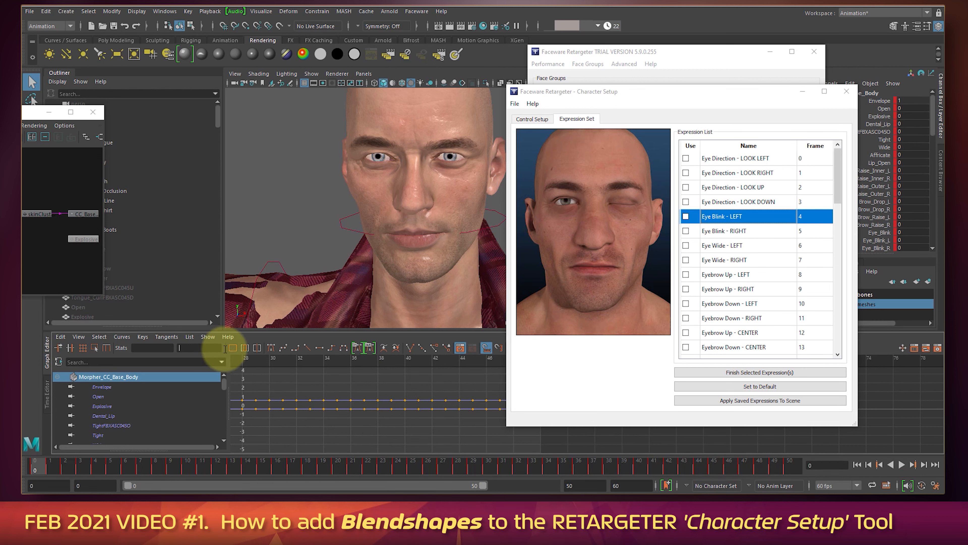
# For the Eye Blink - LEFT expression at frame 4, set Eye_Blink_L to 1 on the selected Morpher_CC_Base_Body node and finish the expression.
pyautogui.click(736, 203)
pyautogui.click(736, 219)
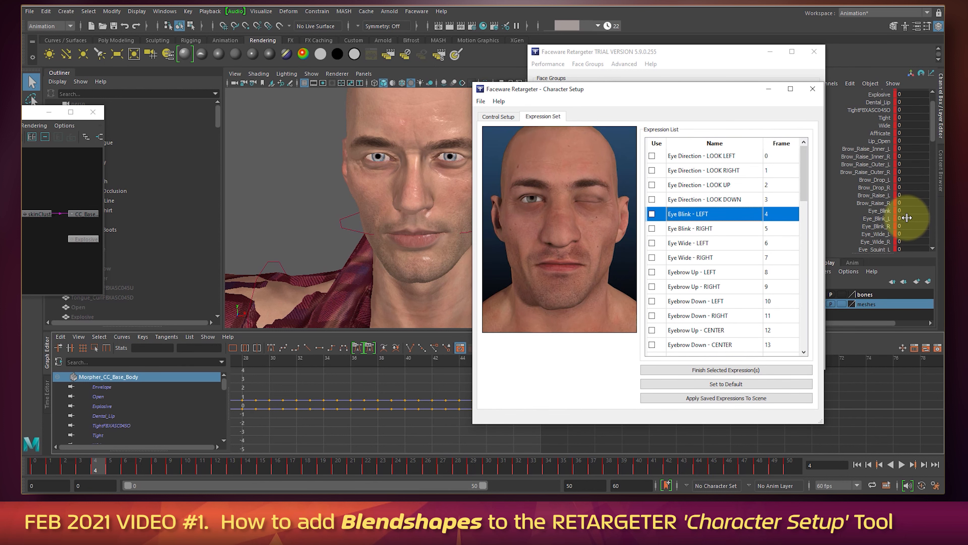
pyautogui.moveTo(906, 218); pyautogui.dragTo(928, 218)
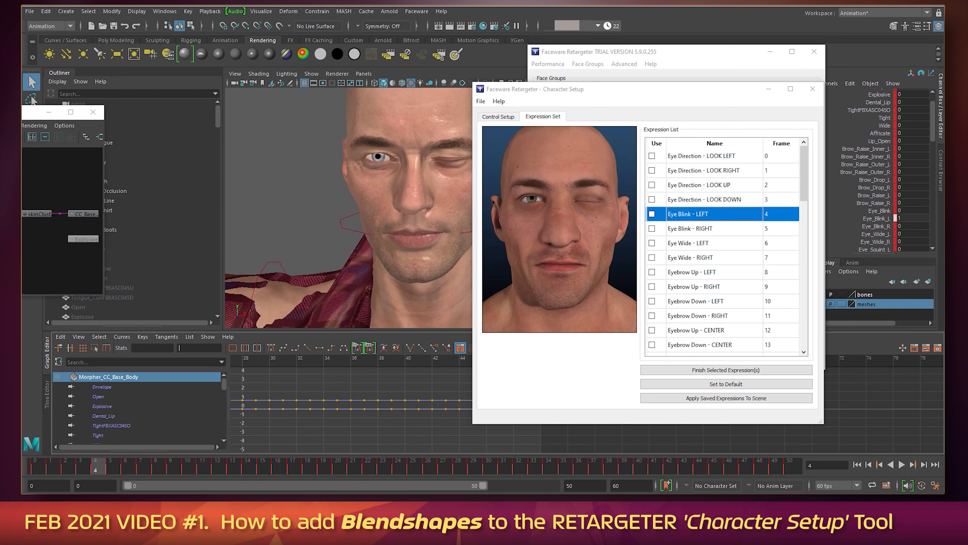
pyautogui.moveTo(0, 113); pyautogui.dragTo(108, 93)
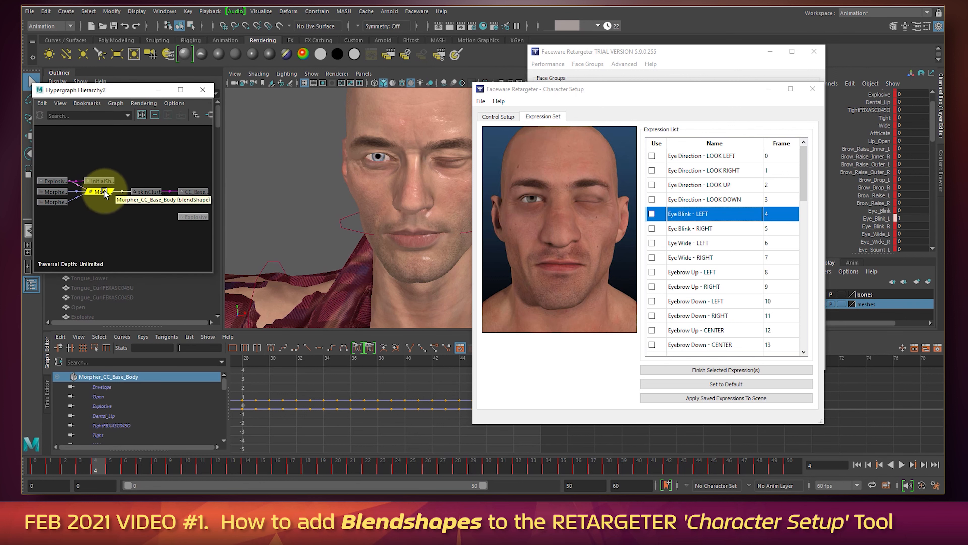
pyautogui.click(738, 370)
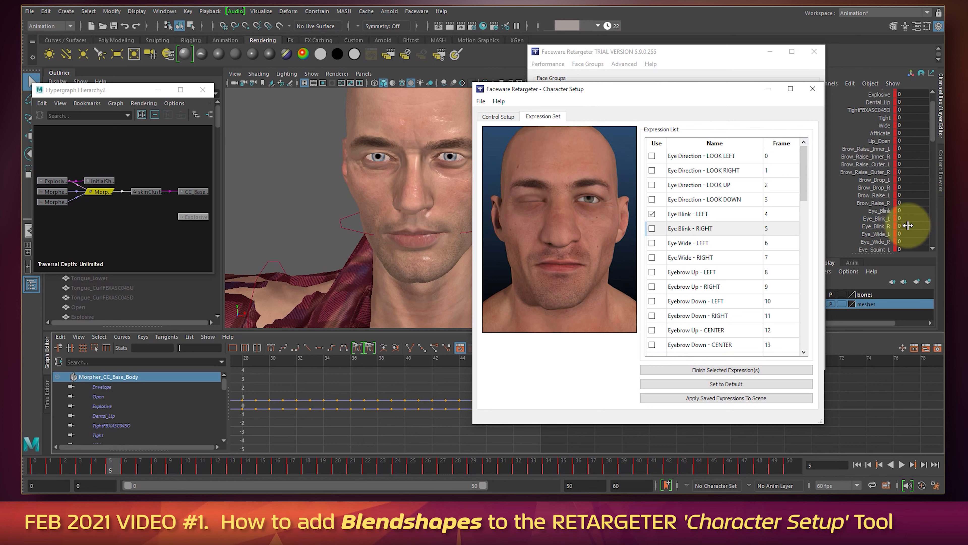
# For the Eye Blink - RIGHT expression at frame 5, set Eye_Blink_R to 1 and finish the expression.
pyautogui.moveTo(908, 226); pyautogui.dragTo(928, 225)
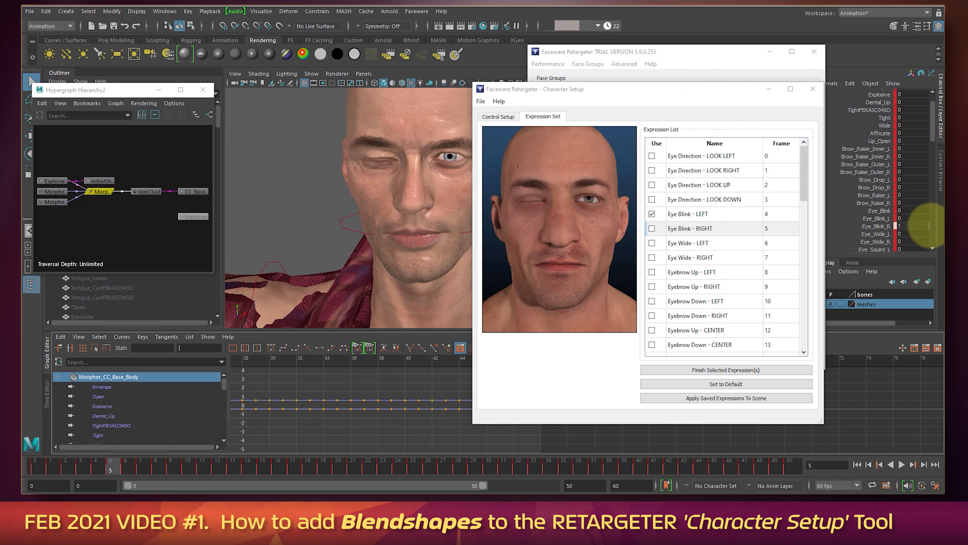
pyautogui.click(734, 370)
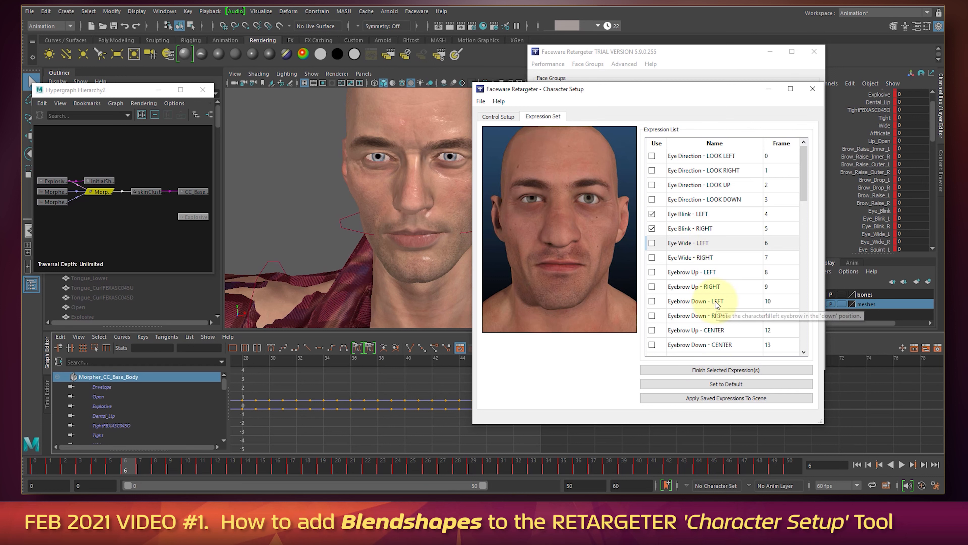
# Review the remaining expressions through Head Tilt - RIGHT, and return to the control setup to view its file saving options.
pyautogui.scroll(-8, 715, 301)
pyautogui.scroll(-5, 717, 301)
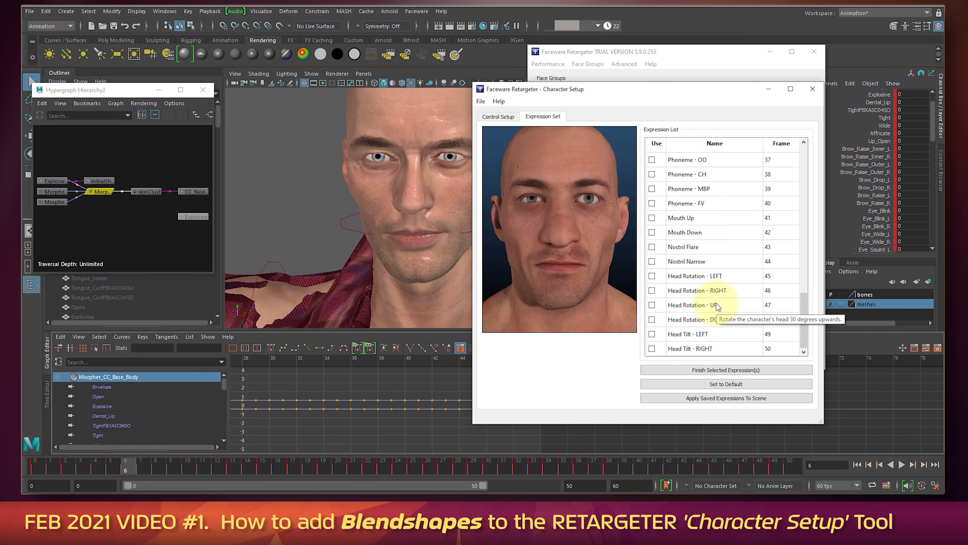
pyautogui.click(497, 116)
pyautogui.click(481, 101)
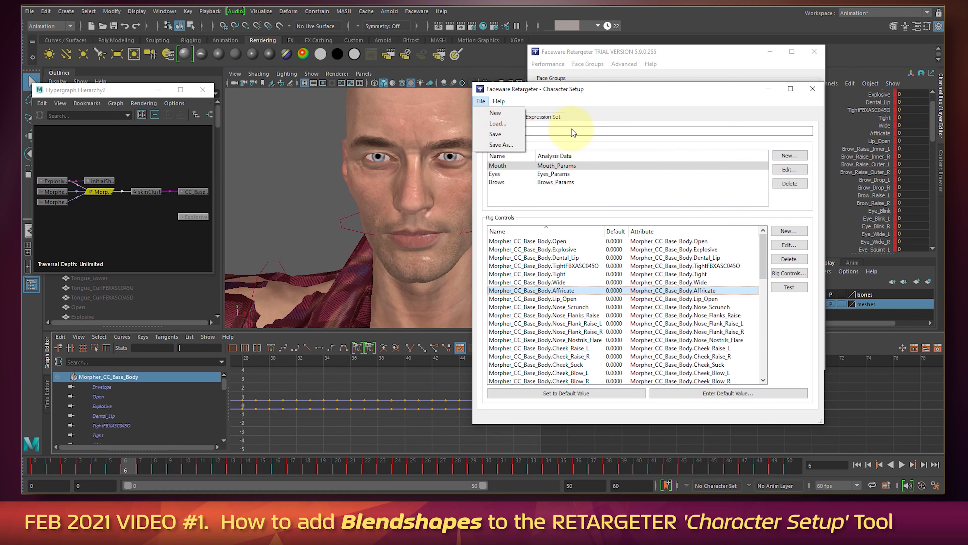
pyautogui.click(599, 98)
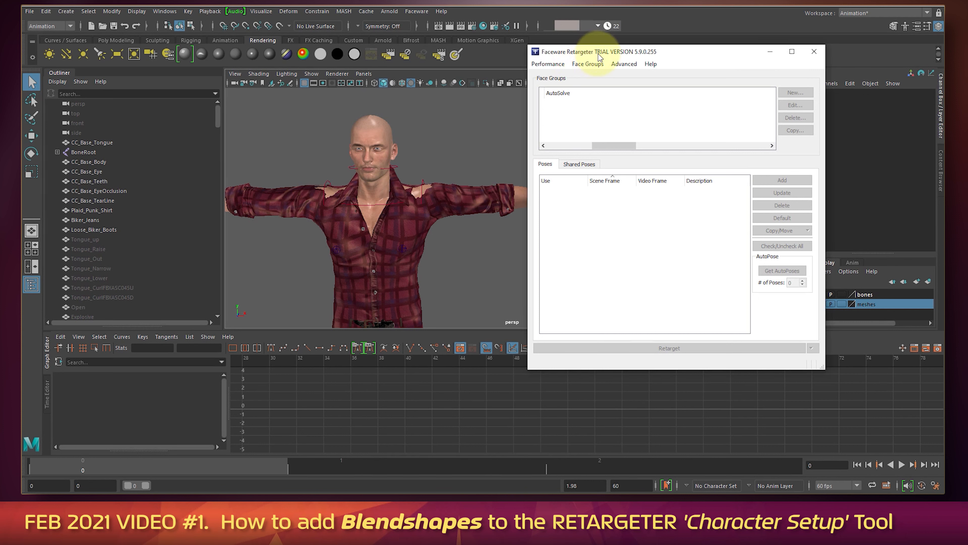
# Load the saved iclone_cc3plus_CharConfigFileV5_noexpressionset character in Character Setup and review the rig controls of its Mouth, Eyes and Brows groups.
pyautogui.click(625, 64)
pyautogui.click(634, 76)
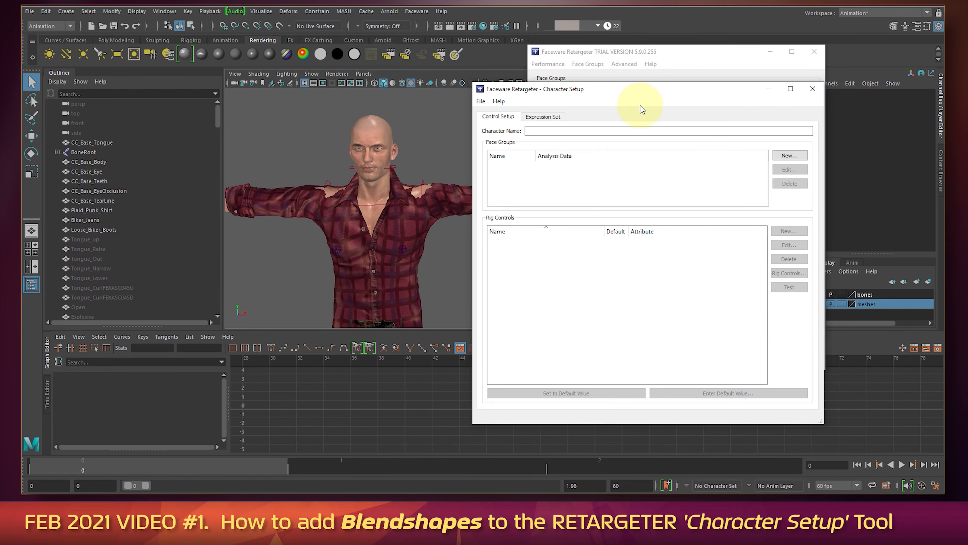
pyautogui.click(481, 101)
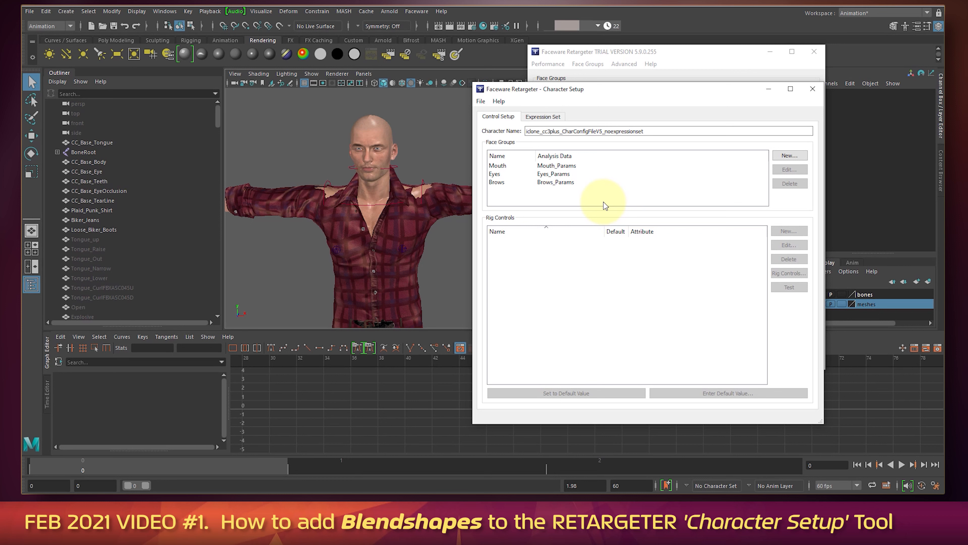
pyautogui.click(560, 166)
pyautogui.click(559, 174)
pyautogui.click(554, 183)
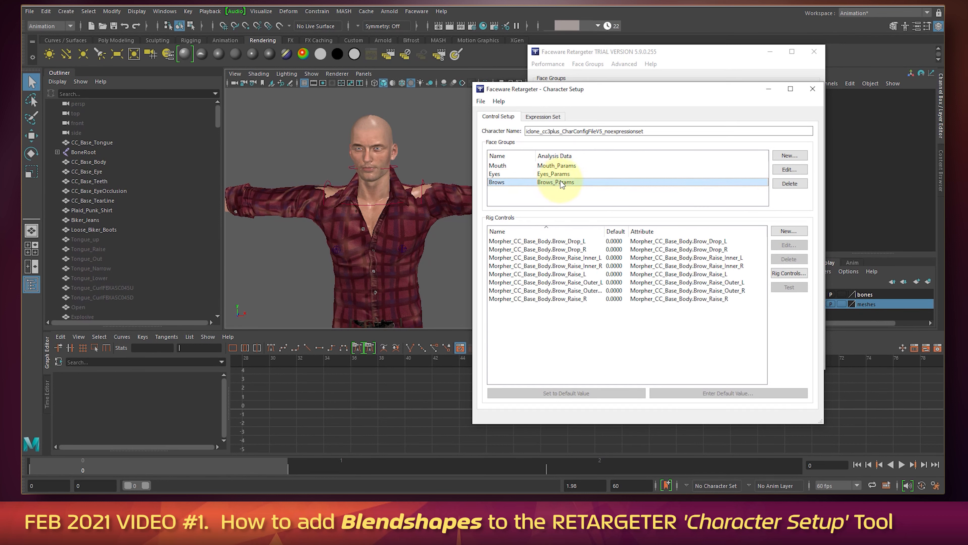
# Browse the loaded character's finished expressions from Eye Blink - LEFT to Nostril Flare, and close the Character Setup.
pyautogui.click(552, 117)
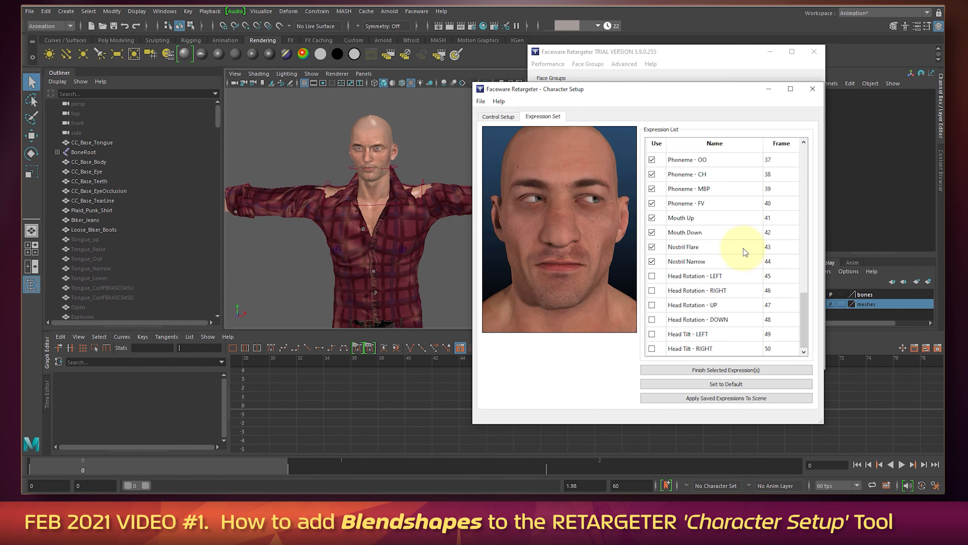
pyautogui.scroll(5, 756, 259)
pyautogui.scroll(6, 767, 272)
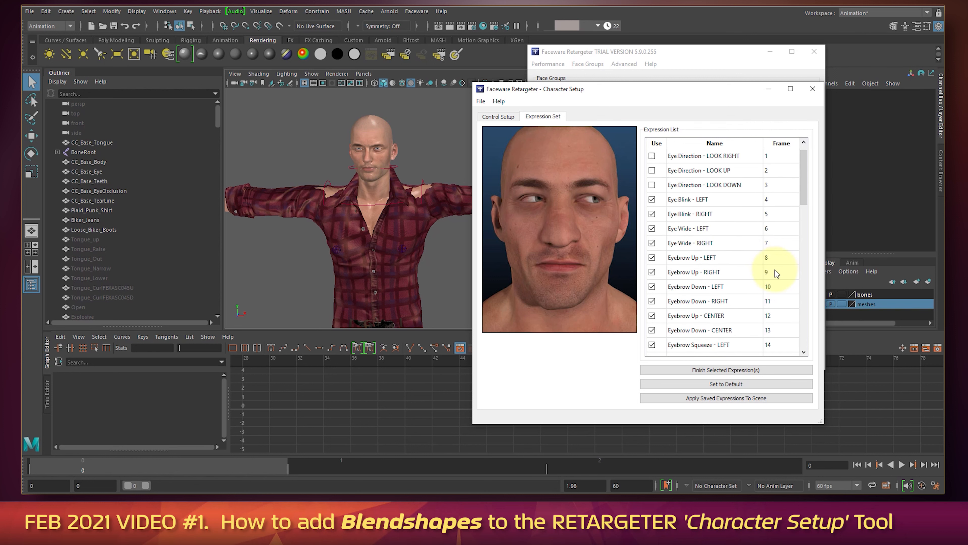
pyautogui.scroll(1, 764, 272)
pyautogui.click(705, 214)
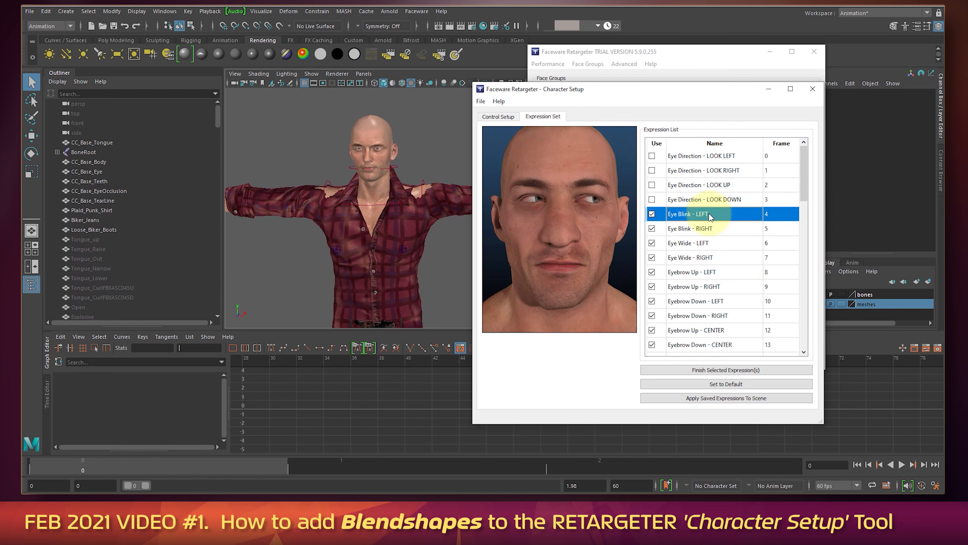
pyautogui.click(707, 229)
pyautogui.click(705, 245)
pyautogui.click(707, 274)
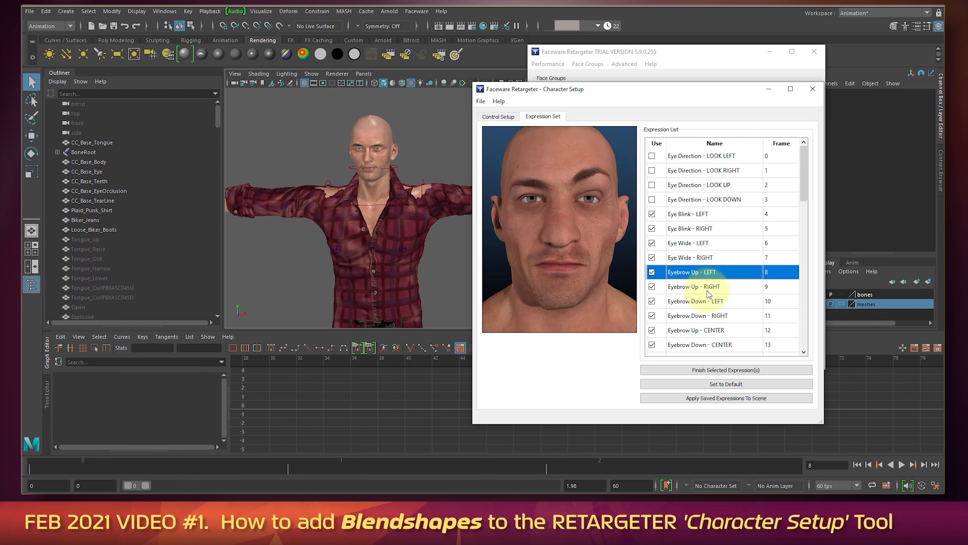
pyautogui.scroll(-3, 705, 289)
pyautogui.click(704, 289)
pyautogui.scroll(-3, 705, 292)
pyautogui.click(710, 258)
pyautogui.scroll(-4, 713, 301)
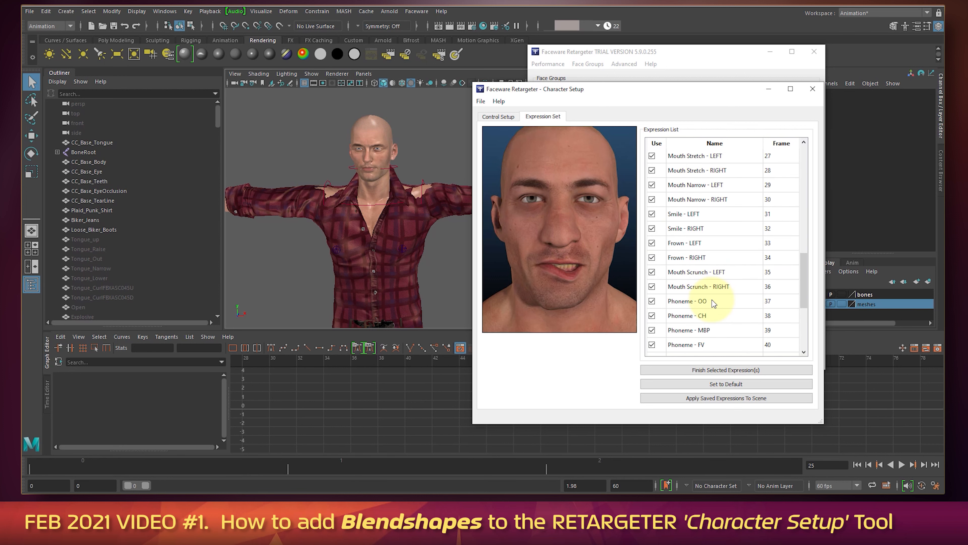
pyautogui.click(714, 271)
pyautogui.scroll(-2, 715, 271)
pyautogui.click(712, 258)
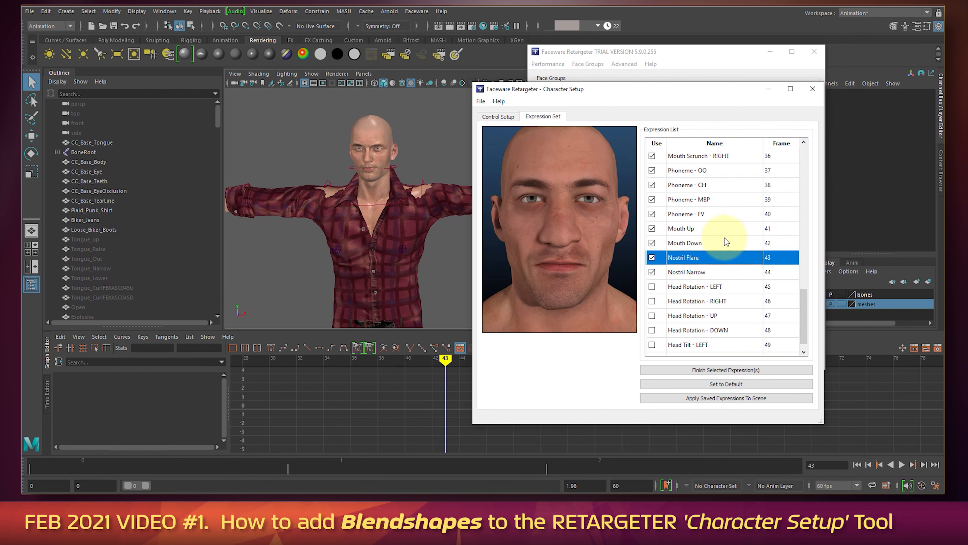
pyautogui.click(813, 88)
# Open the performance F_Dia_ProHD_L02.fwr with the character setup file iclone_cc3plus_CharConfigFileV5_expressionset_nobones.xml, importing video and audio.
pyautogui.click(547, 64)
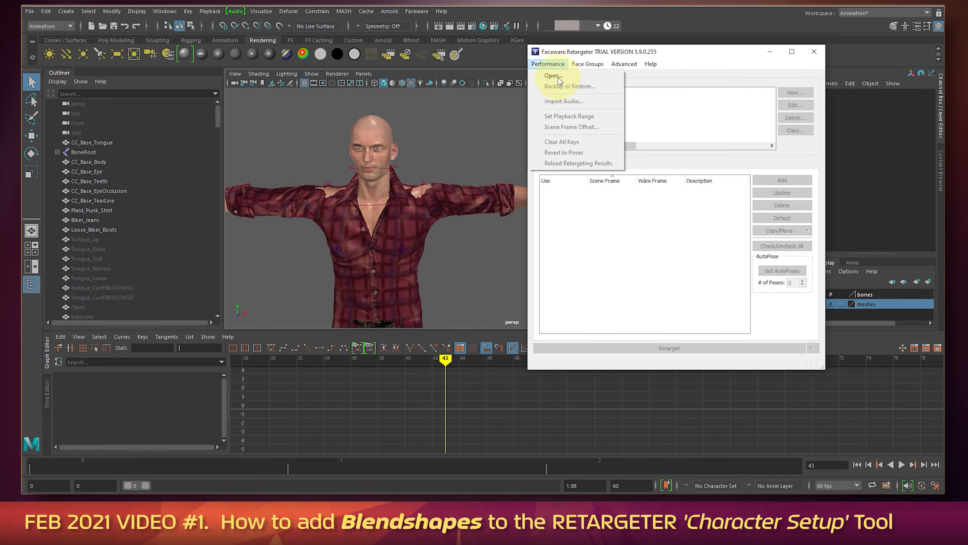
pyautogui.click(560, 78)
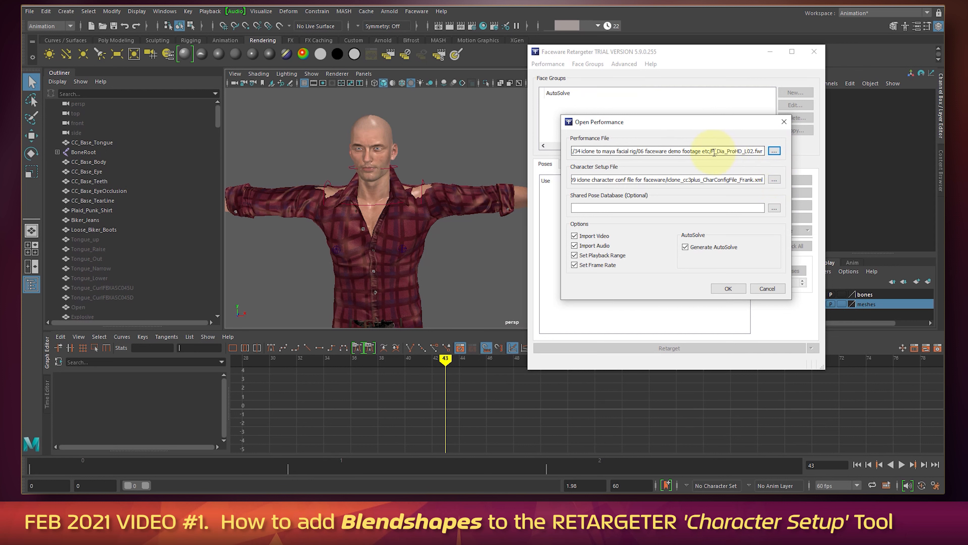
pyautogui.moveTo(712, 152); pyautogui.dragTo(772, 152)
pyautogui.click(763, 152)
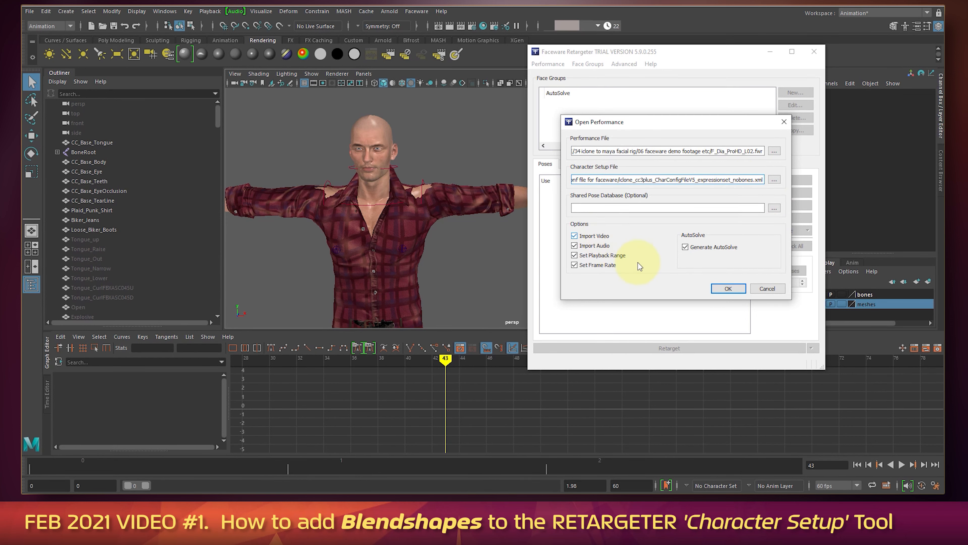
pyautogui.click(727, 291)
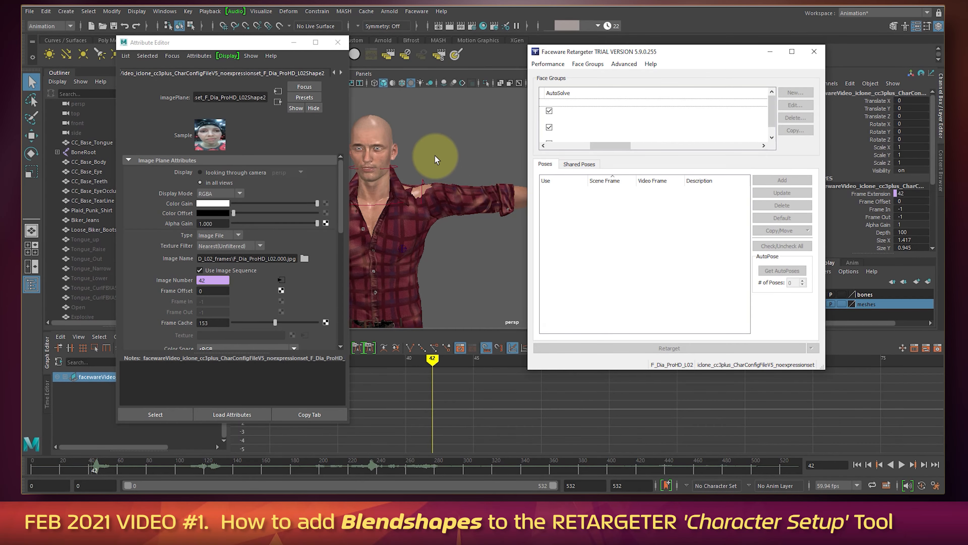
# Frame the character's face closely in the perspective viewport and close the Attribute Editor.
pyautogui.scroll(5, 435, 155)
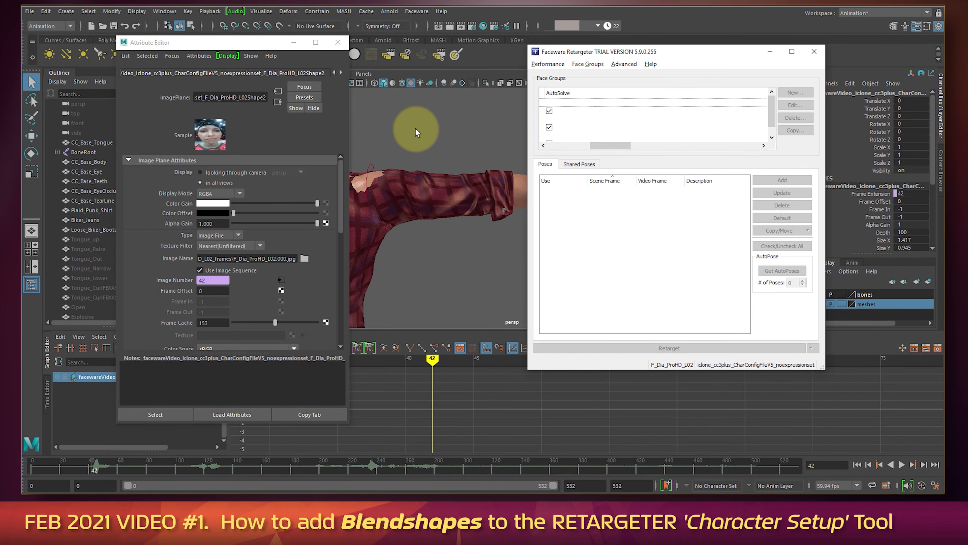
pyautogui.keyDown('alt'); pyautogui.moveTo(415, 128); pyautogui.dragTo(523, 172, button='middle'); pyautogui.keyUp('alt')
pyautogui.scroll(4, 473, 156)
pyautogui.keyDown('alt'); pyautogui.moveTo(426, 164); pyautogui.dragTo(503, 192, button='middle'); pyautogui.keyUp('alt')
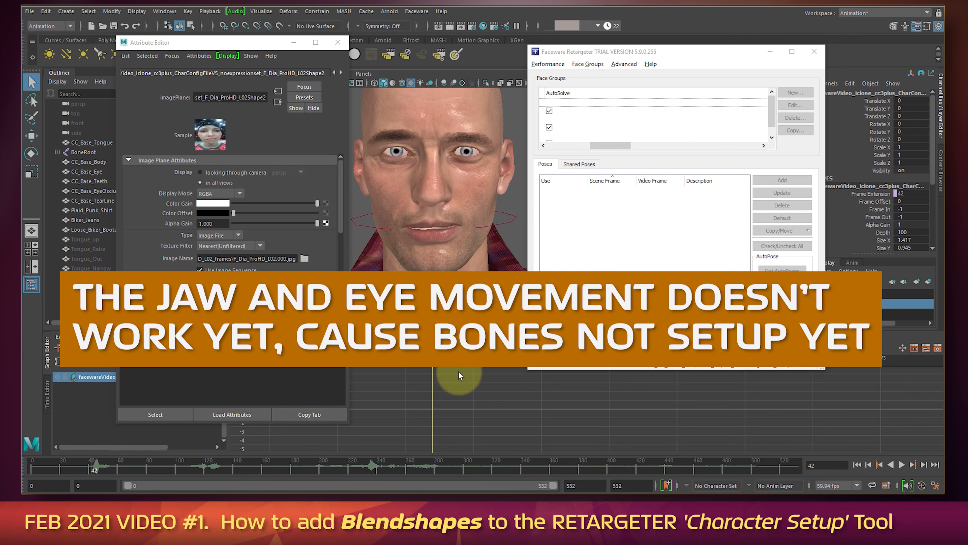
pyautogui.click(336, 44)
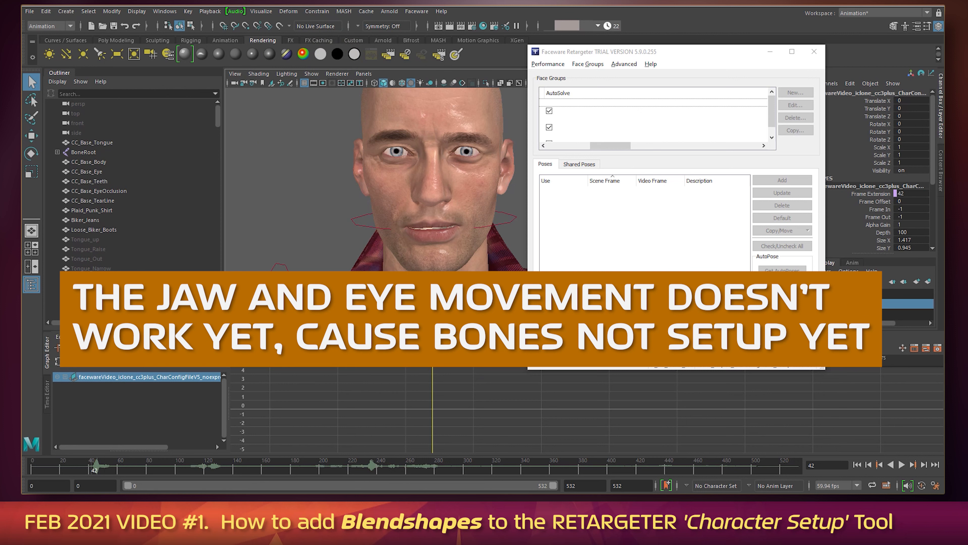
# Play the retargeted facial performance from the first frame, stop it, and replay it to check the mouth and brow motion.
pyautogui.click(858, 464)
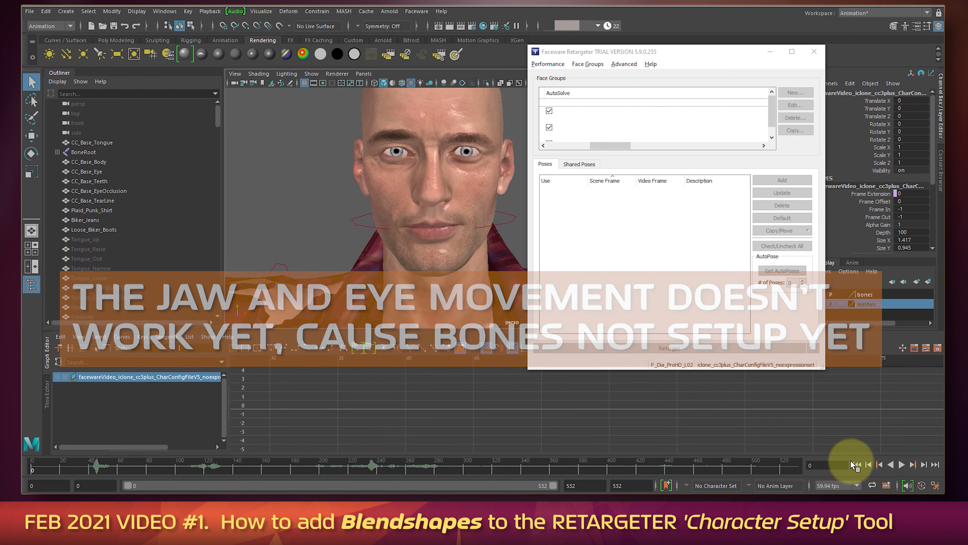
pyautogui.click(902, 466)
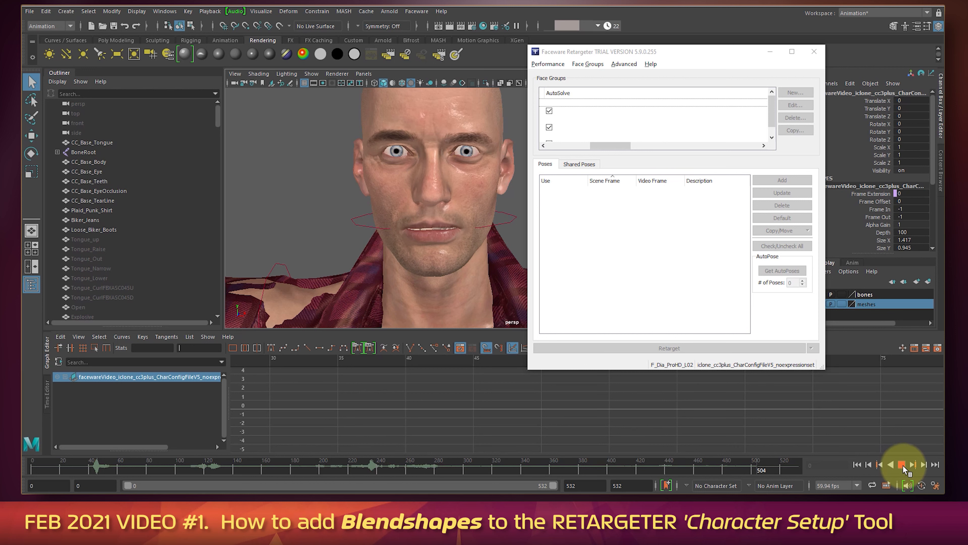
pyautogui.click(901, 464)
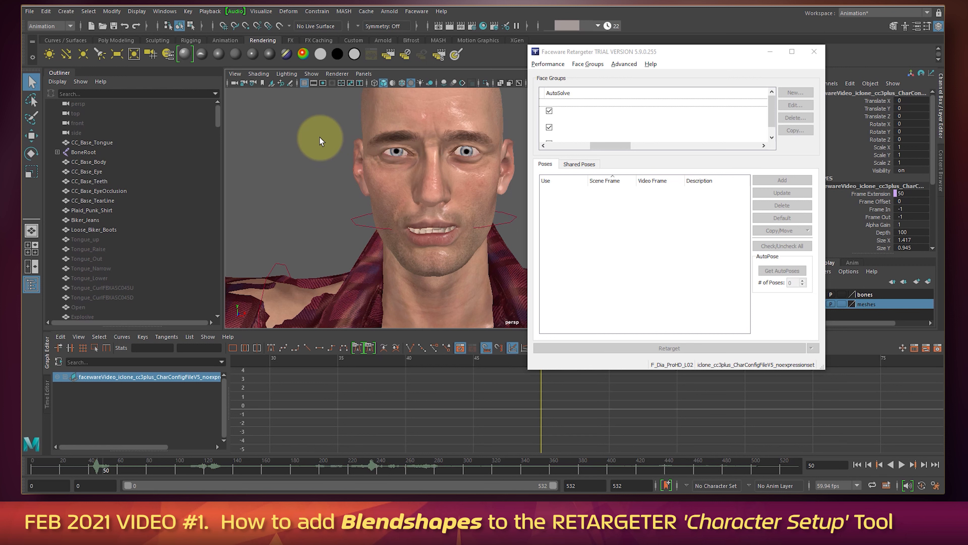
pyautogui.click(901, 464)
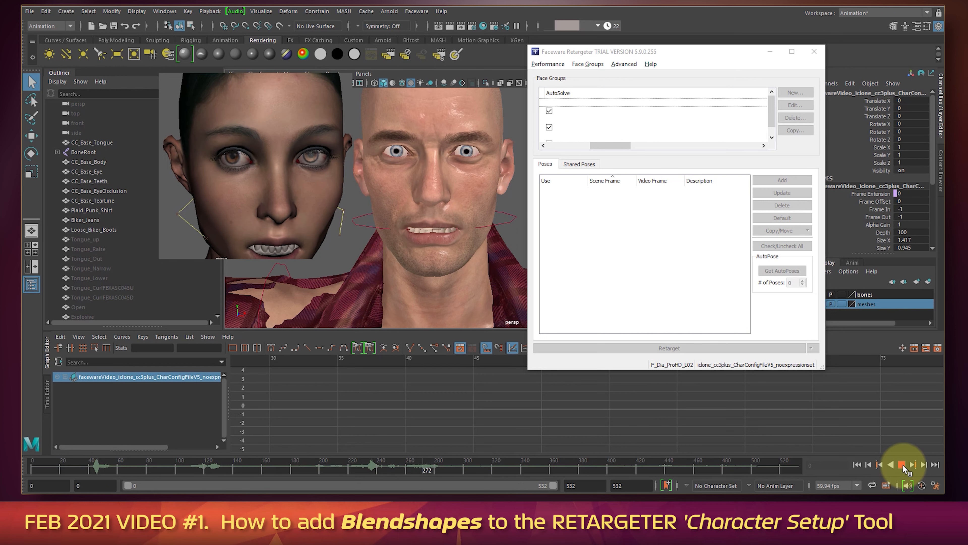
pyautogui.click(902, 465)
pyautogui.click(320, 139)
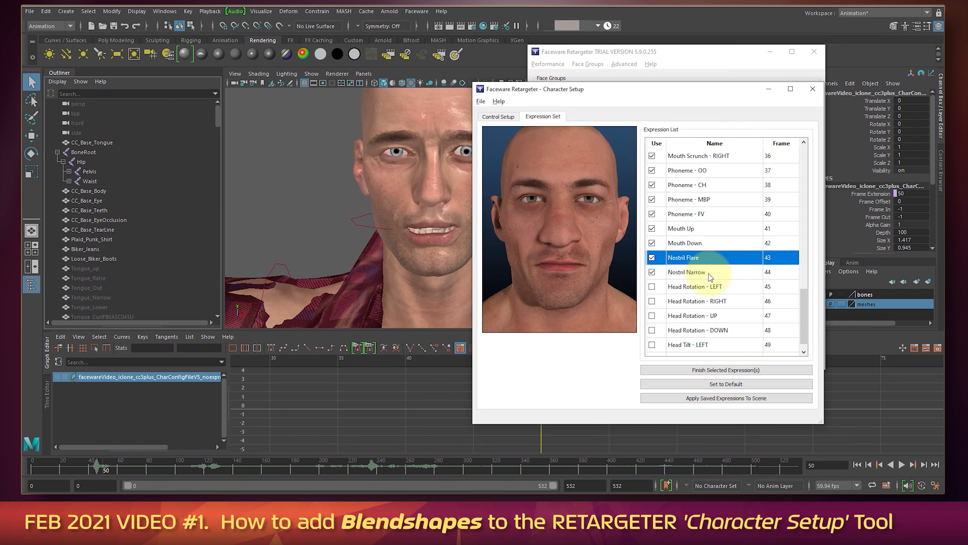
# Expand the BoneRoot skeleton from the Waist to the FacialBone and select the JawRoot, R_Eye and L_Eye joints together.
pyautogui.click(69, 181)
pyautogui.click(76, 192)
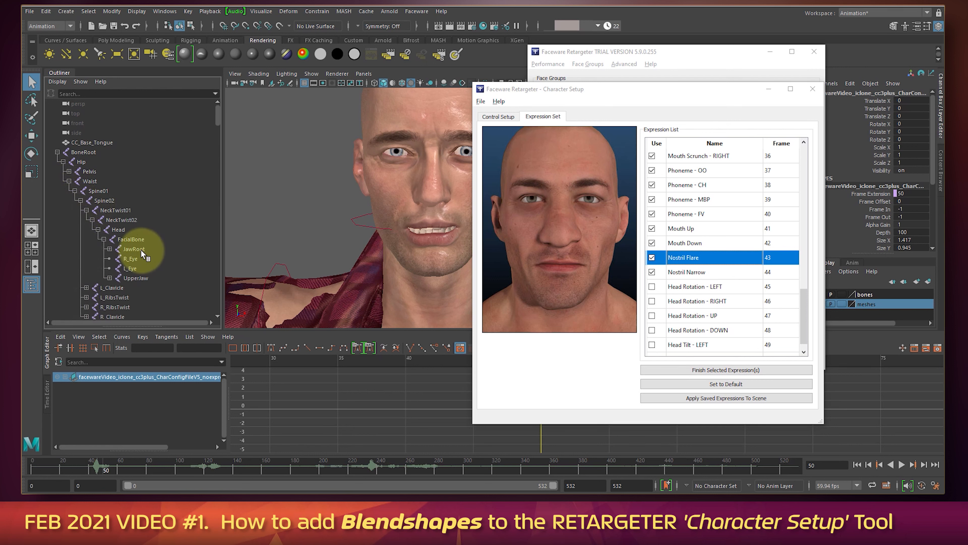
pyautogui.click(132, 249)
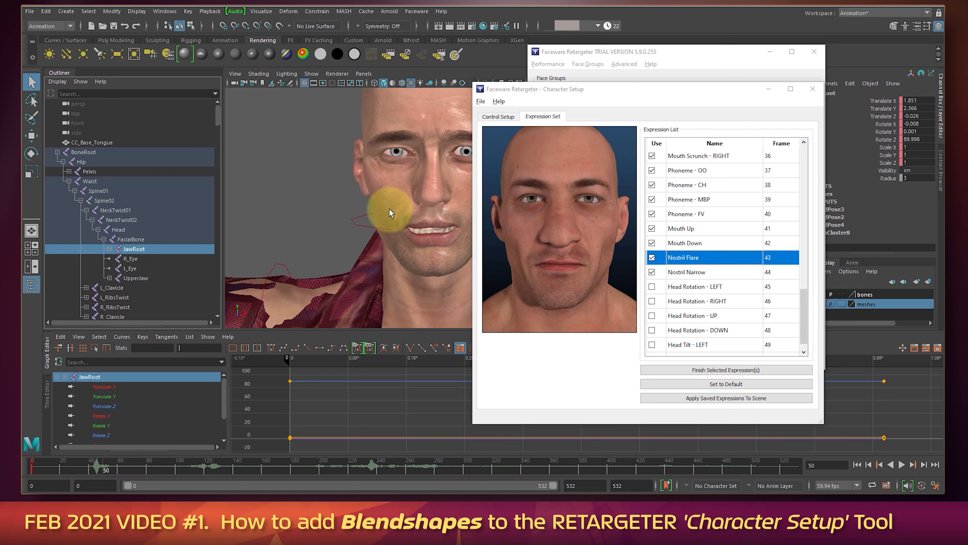
pyautogui.keyDown('ctrl'); pyautogui.click(135, 261); pyautogui.keyUp('ctrl')
pyautogui.keyDown('ctrl'); pyautogui.click(135, 267); pyautogui.keyUp('ctrl')
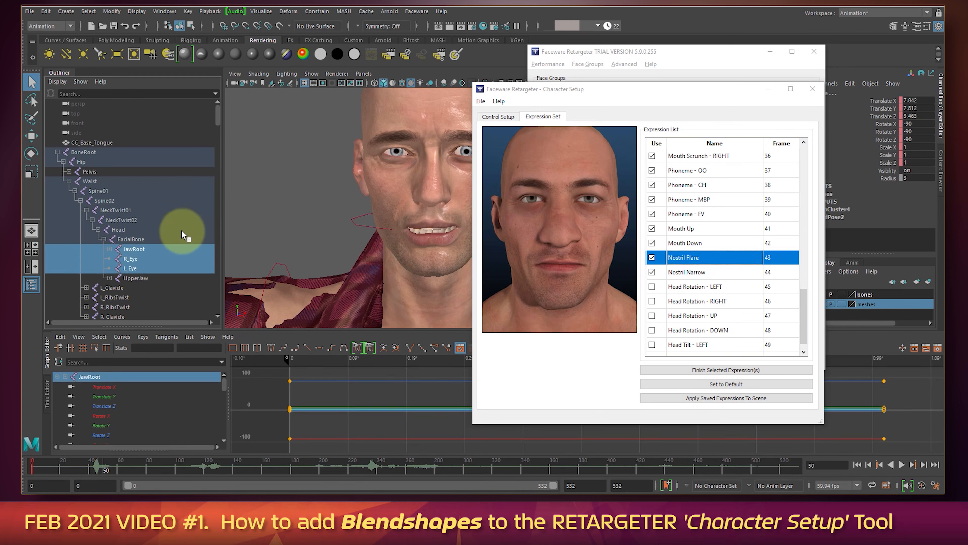
# Open the Hypergraph Hierarchy with the jaw and eye joints selected.
pyautogui.click(165, 11)
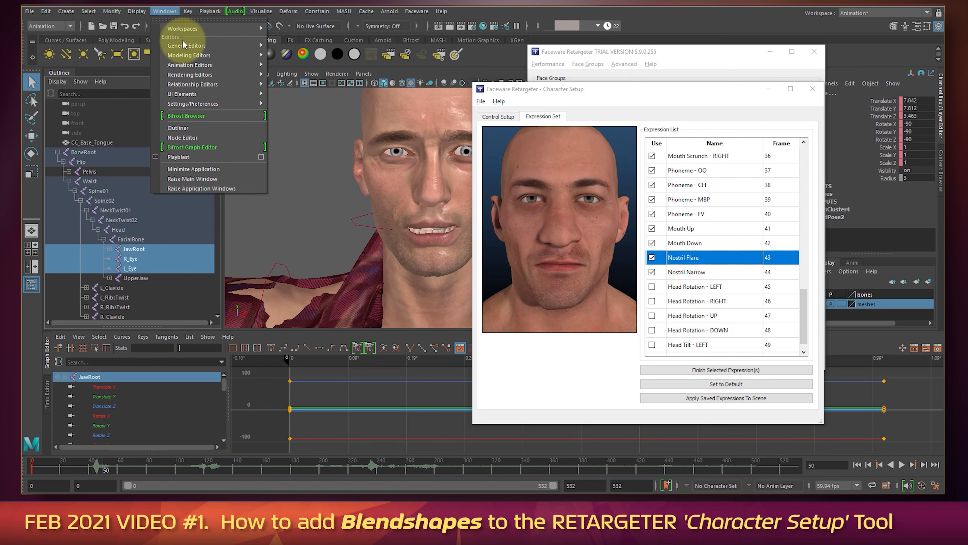
pyautogui.moveTo(197, 48)
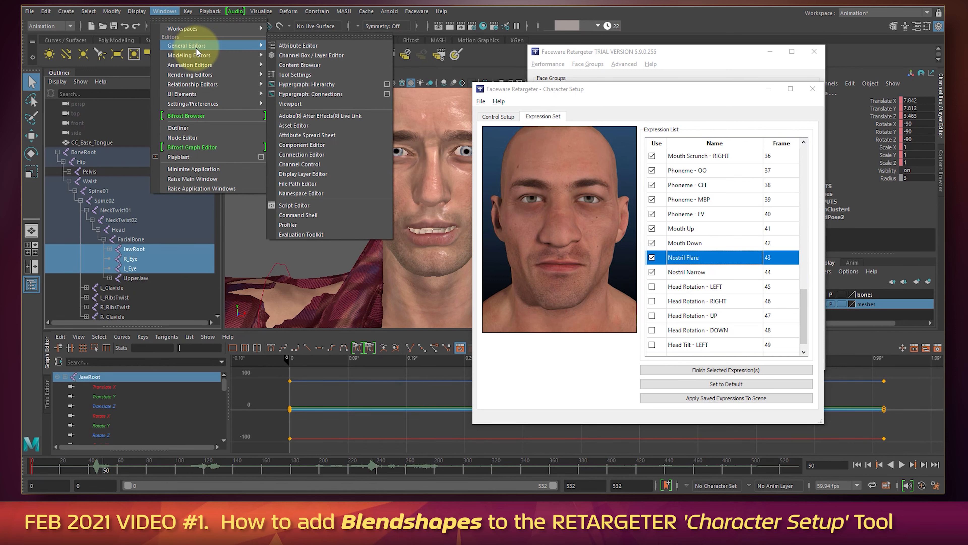
pyautogui.click(296, 83)
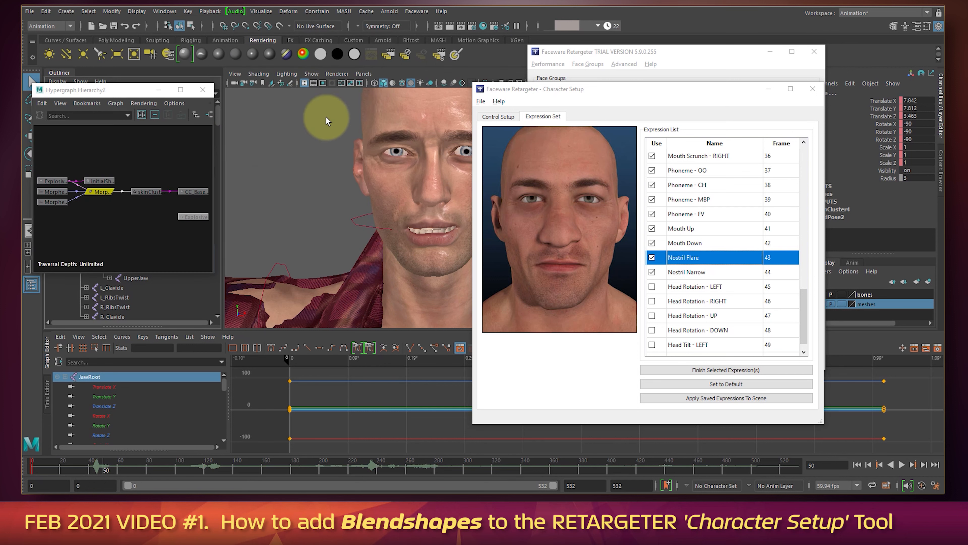
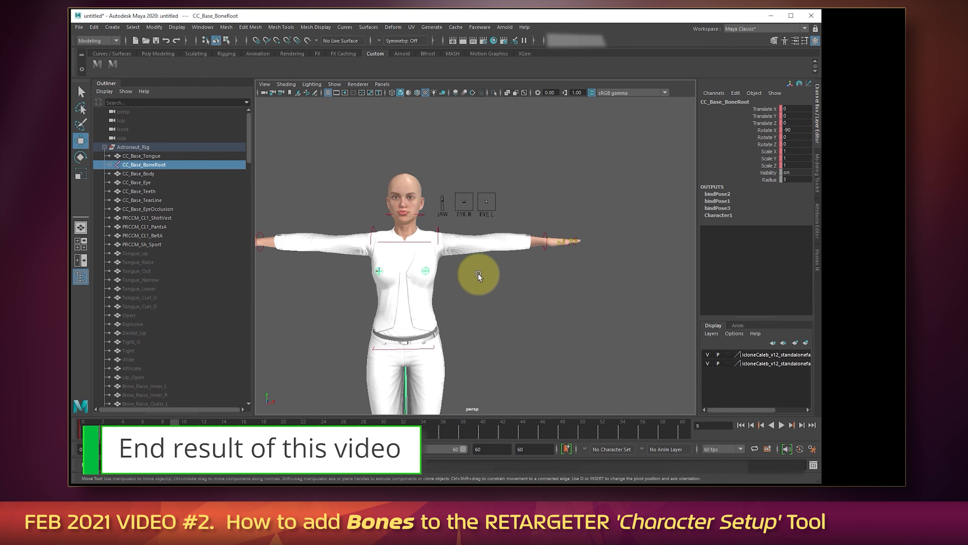
# Try out the JAW, EYE R and EYE L controls beside the character's head, moving both eye controls together.
pyautogui.scroll(5, 480, 274)
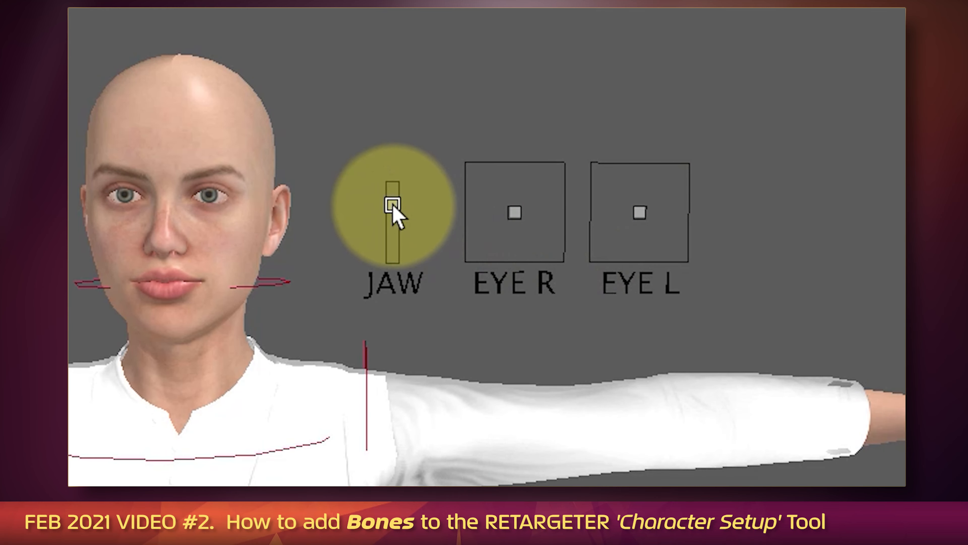
pyautogui.click(391, 208)
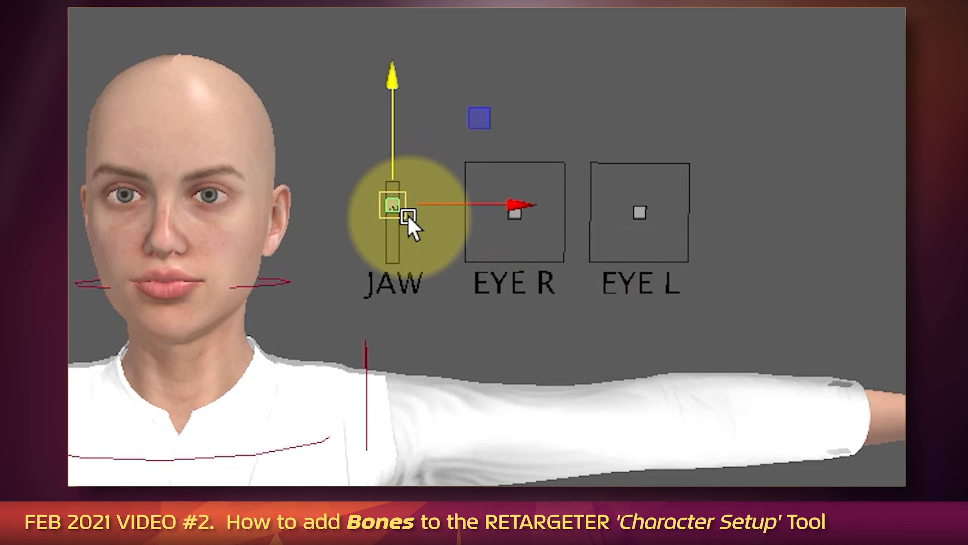
pyautogui.moveTo(427, 140)
pyautogui.mouseDown()
pyautogui.moveTo(428, 156)
pyautogui.moveTo(434, 129)
pyautogui.moveTo(435, 140)
pyautogui.mouseUp()
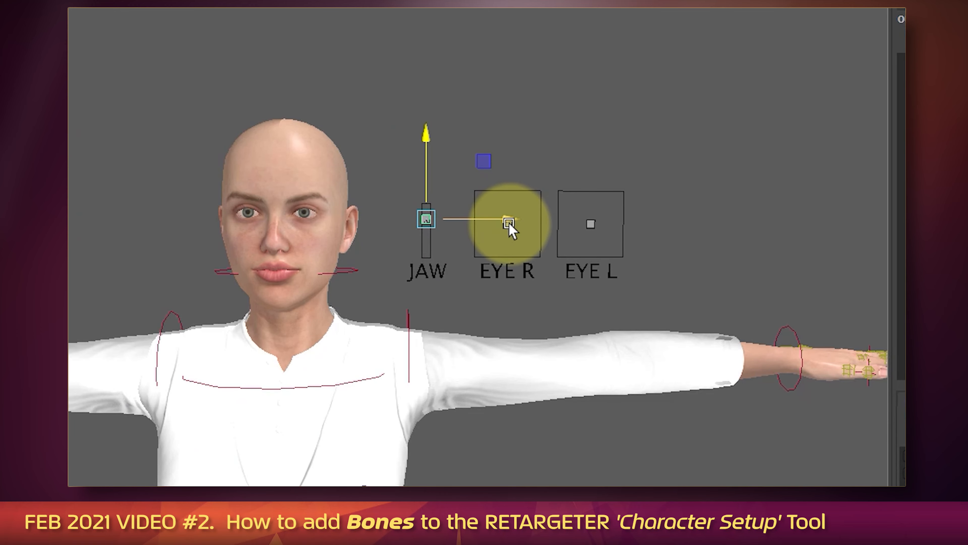
pyautogui.moveTo(510, 225); pyautogui.dragTo(510, 227)
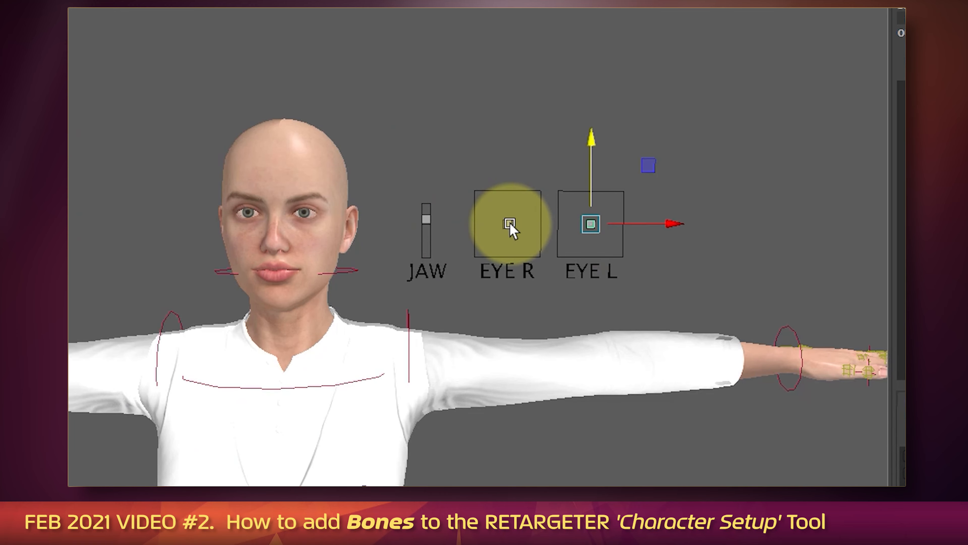
pyautogui.keyDown('shift'); pyautogui.click(511, 226); pyautogui.keyUp('shift')
pyautogui.moveTo(652, 165); pyautogui.dragTo(605, 170)
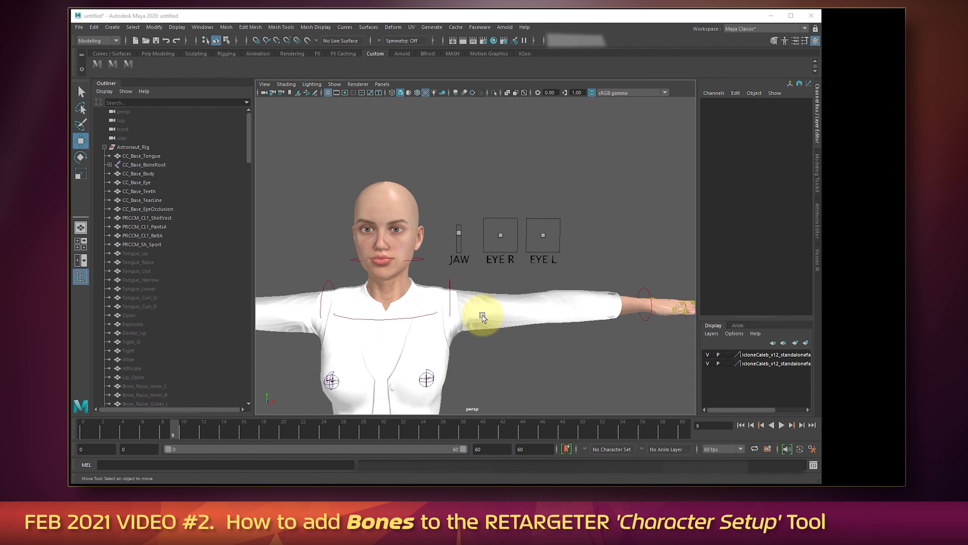
# Show the Morpher_CC_Base_Body blendshape channels, try the Mouth_Down value, and reset it to 0.
pyautogui.scroll(-3, 482, 318)
pyautogui.keyDown('alt'); pyautogui.moveTo(507, 344); pyautogui.dragTo(521, 314, button='middle'); pyautogui.keyUp('alt')
pyautogui.scroll(3, 449, 303)
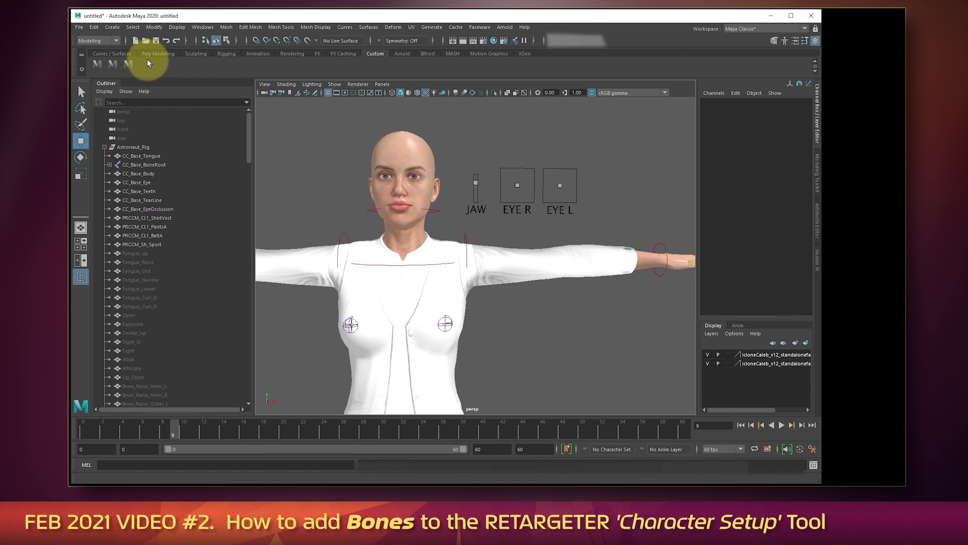
pyautogui.click(128, 65)
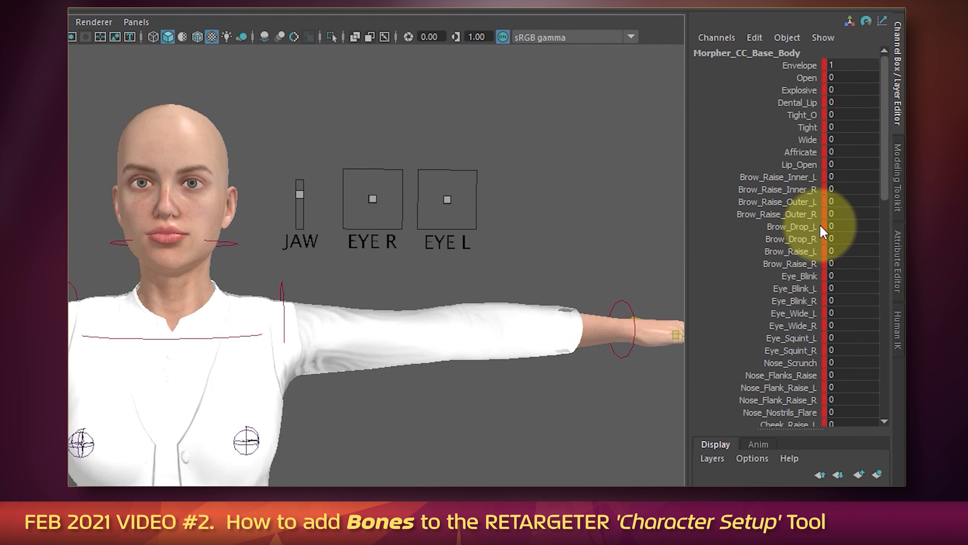
pyautogui.scroll(-10, 778, 302)
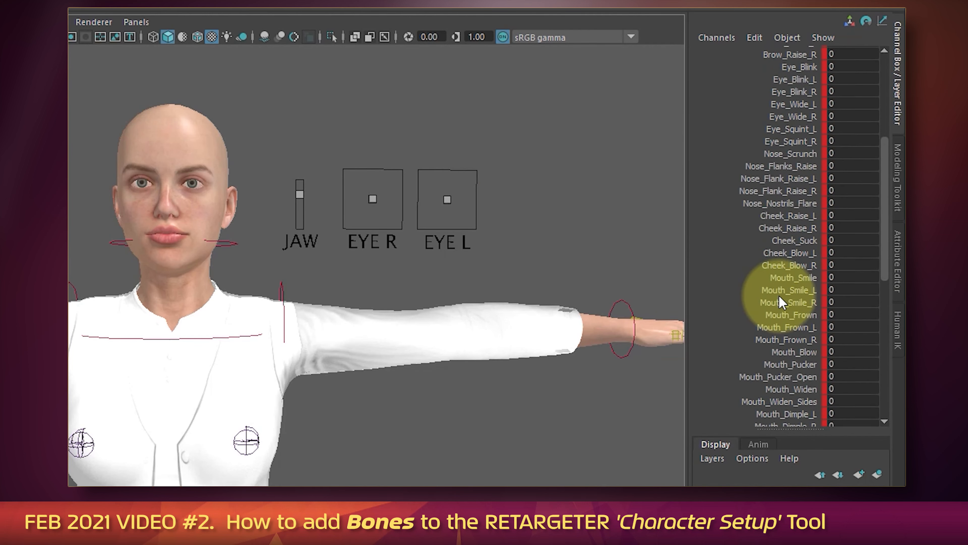
pyautogui.moveTo(841, 259)
pyautogui.keyDown('ctrl'); pyautogui.mouseDown()
pyautogui.moveTo(880, 265)
pyautogui.moveTo(631, 262)
pyautogui.moveTo(857, 268)
pyautogui.mouseUp(); pyautogui.keyUp('ctrl')
pyautogui.click(861, 257)
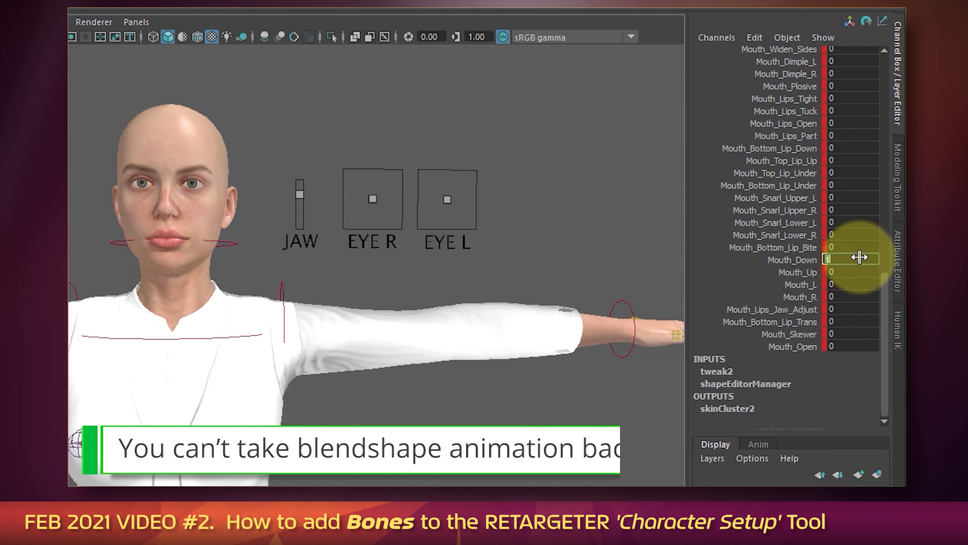
pyautogui.write('0')
pyautogui.press('Return')
pyautogui.click(597, 216)
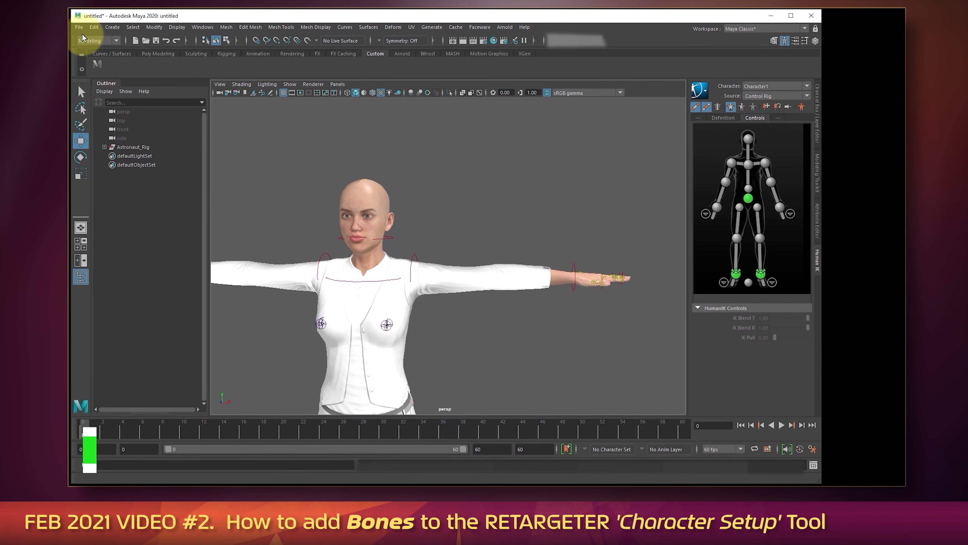
# Import the icloneCaleb_v12_standalonefacialUI controls and move the JAW, EYE R and EYE L groups down beside the character's head.
pyautogui.click(81, 32)
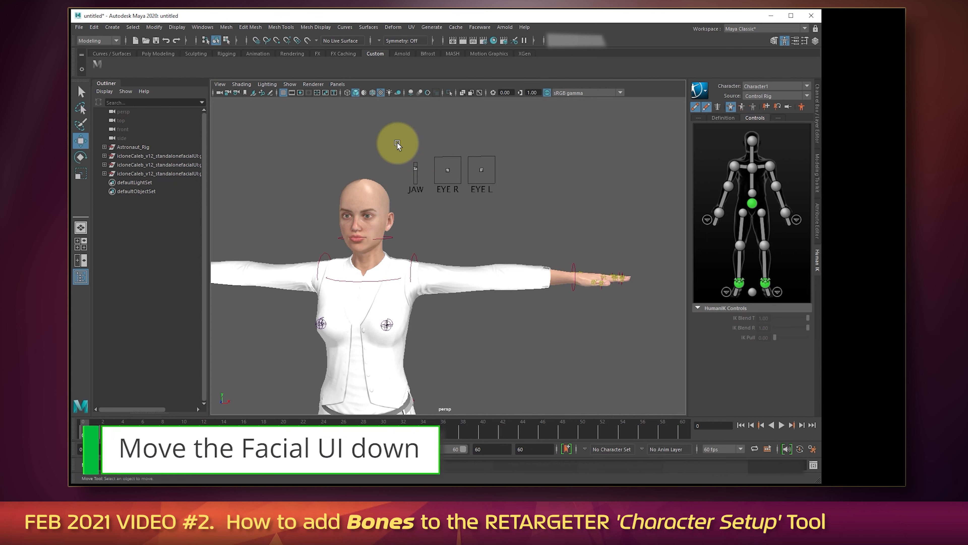
pyautogui.click(159, 155)
pyautogui.keyDown('shift'); pyautogui.click(141, 173); pyautogui.keyUp('shift')
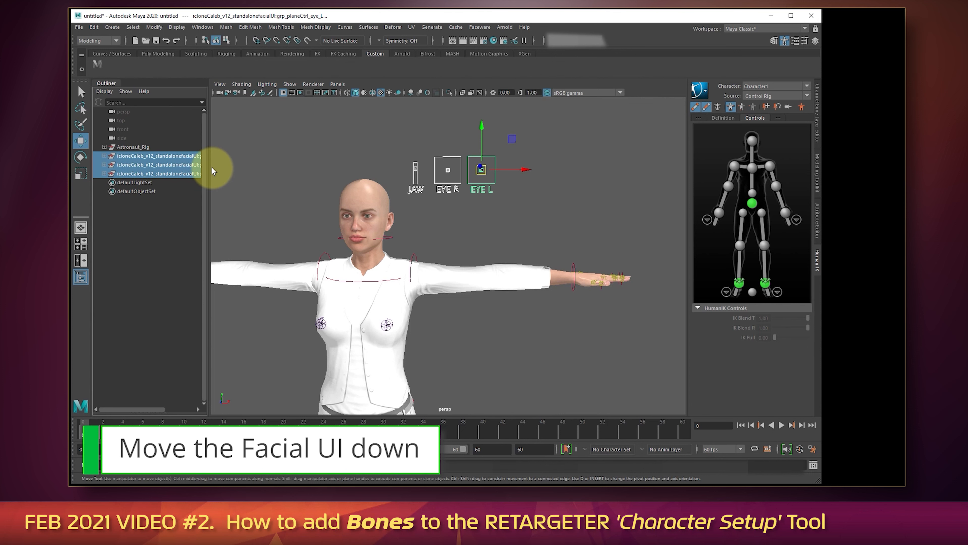
pyautogui.moveTo(209, 168); pyautogui.dragTo(252, 168)
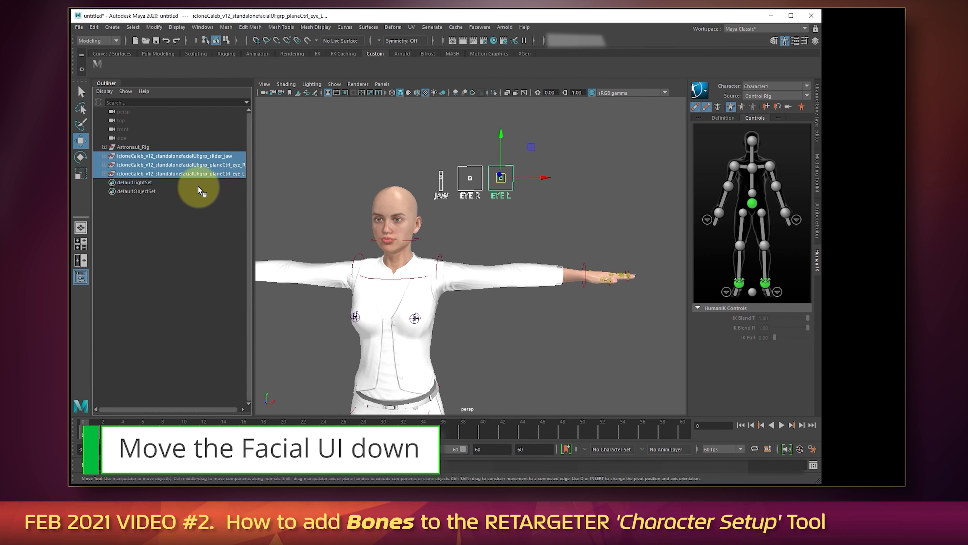
pyautogui.click(104, 156)
pyautogui.click(104, 156)
pyautogui.keyDown('shift'); pyautogui.click(159, 157); pyautogui.keyUp('shift')
pyautogui.moveTo(501, 137); pyautogui.dragTo(502, 183)
pyautogui.scroll(6, 467, 244)
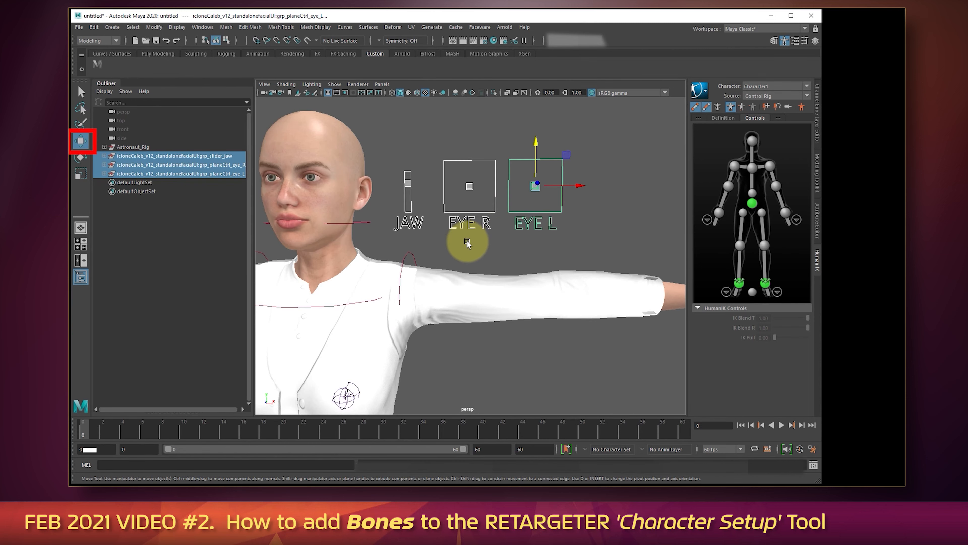
pyautogui.keyDown('alt'); pyautogui.moveTo(467, 244); pyautogui.dragTo(509, 271, button='middle'); pyautogui.keyUp('alt')
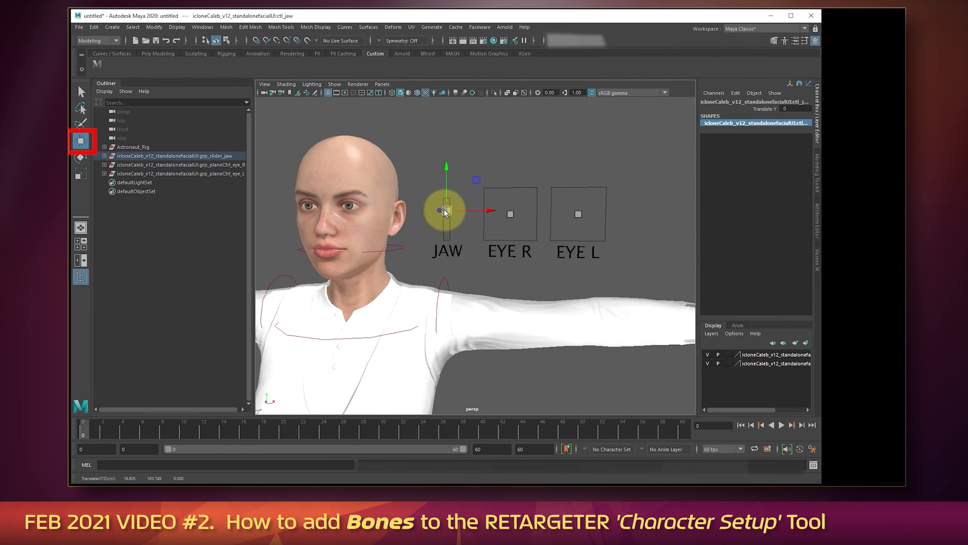
# Expand the grp_slider_jaw group down to its grp_ctrl child, select the ctl_jaw control and display its channels.
pyautogui.click(103, 156)
pyautogui.click(109, 173)
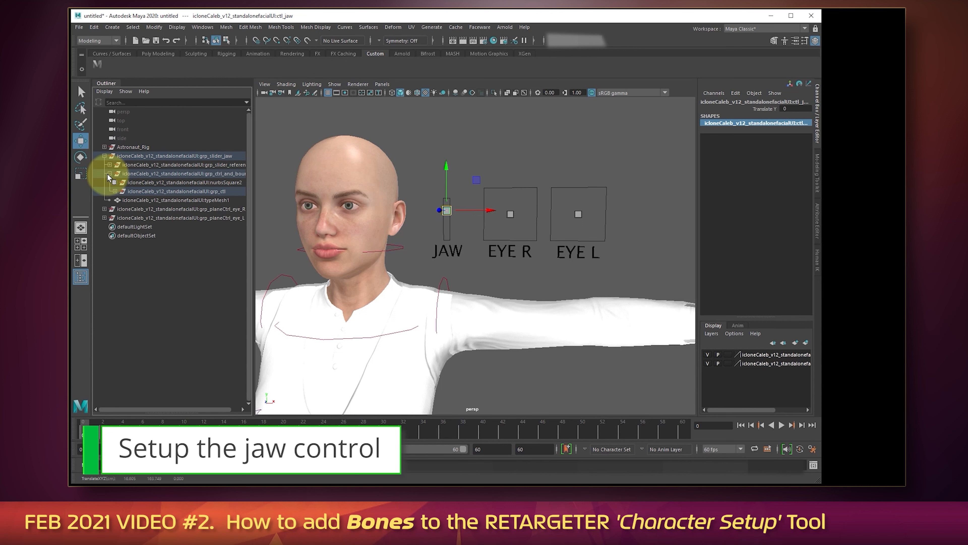
pyautogui.click(115, 192)
pyautogui.click(149, 200)
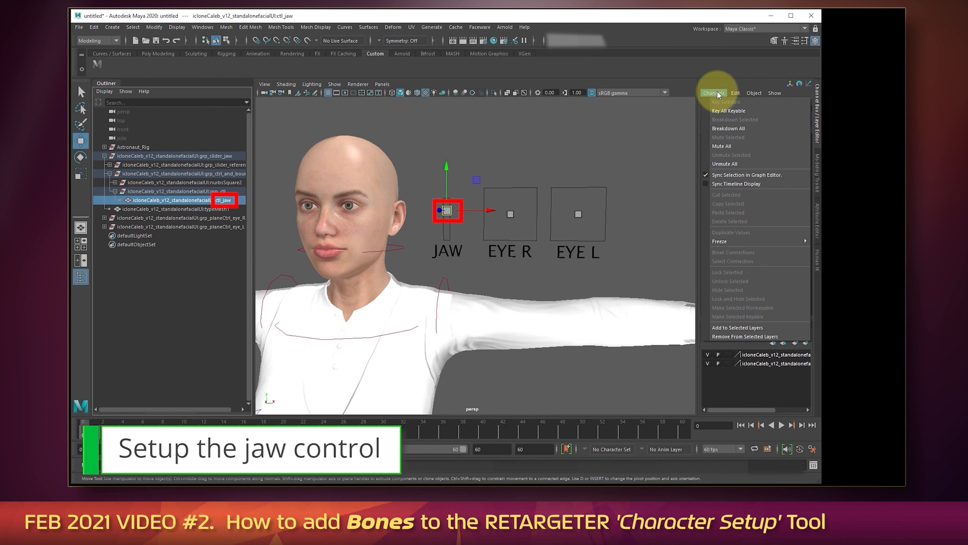
pyautogui.click(816, 113)
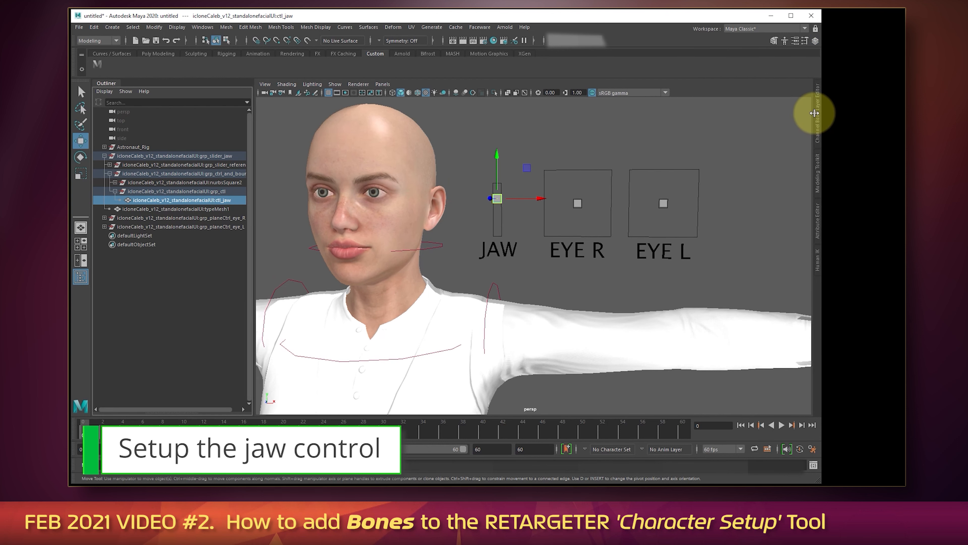
pyautogui.click(816, 110)
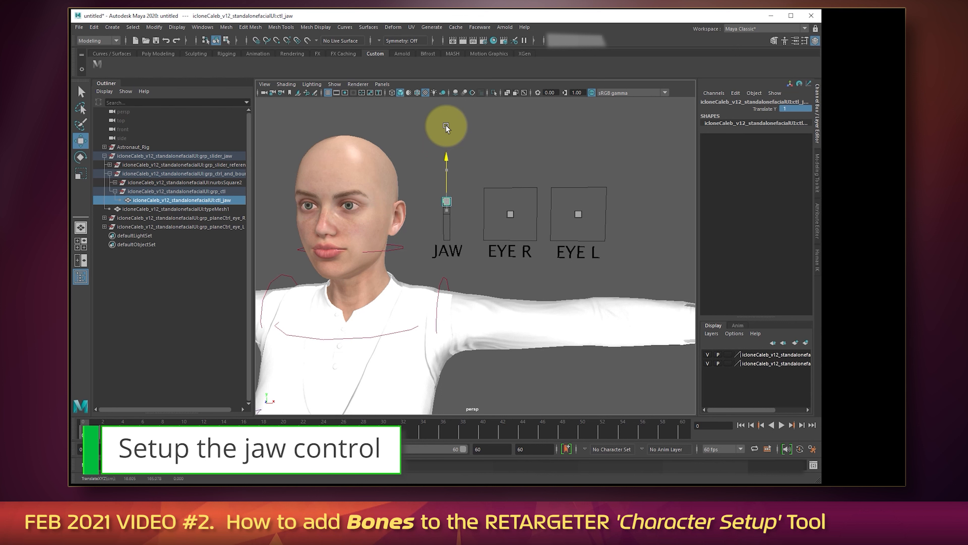
# Slide the ctl_jaw control down to a Translate Y of -3 and reset it to 0.
pyautogui.moveTo(445, 156); pyautogui.dragTo(445, 214)
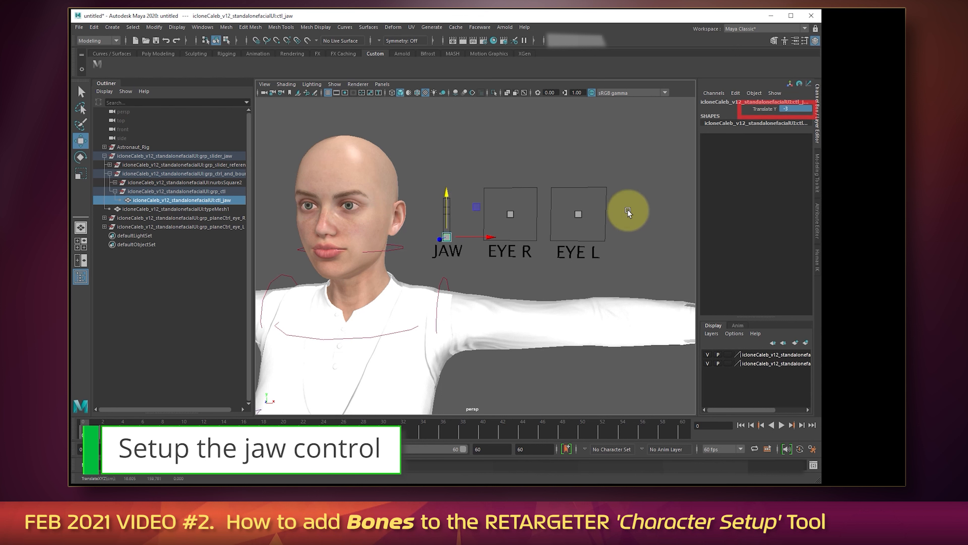
pyautogui.click(794, 110)
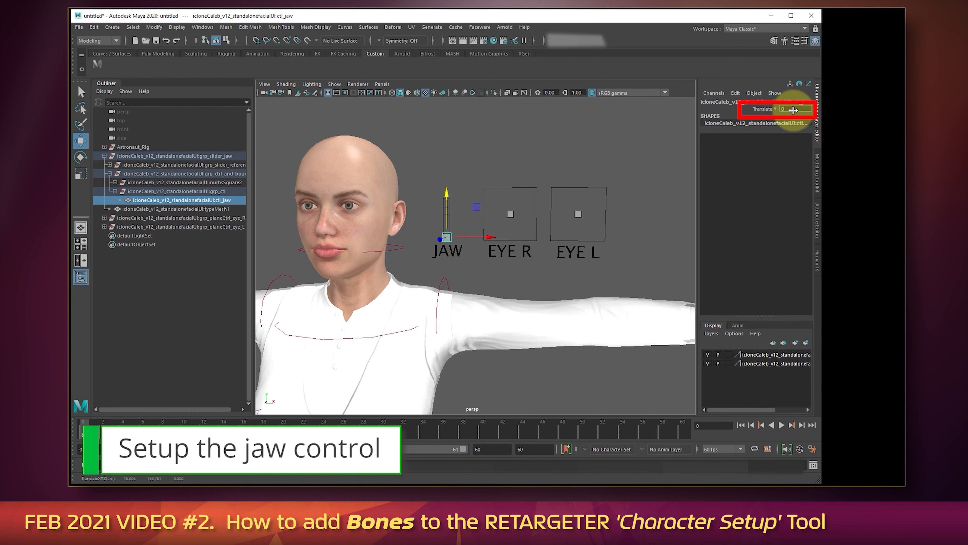
pyautogui.press('Return')
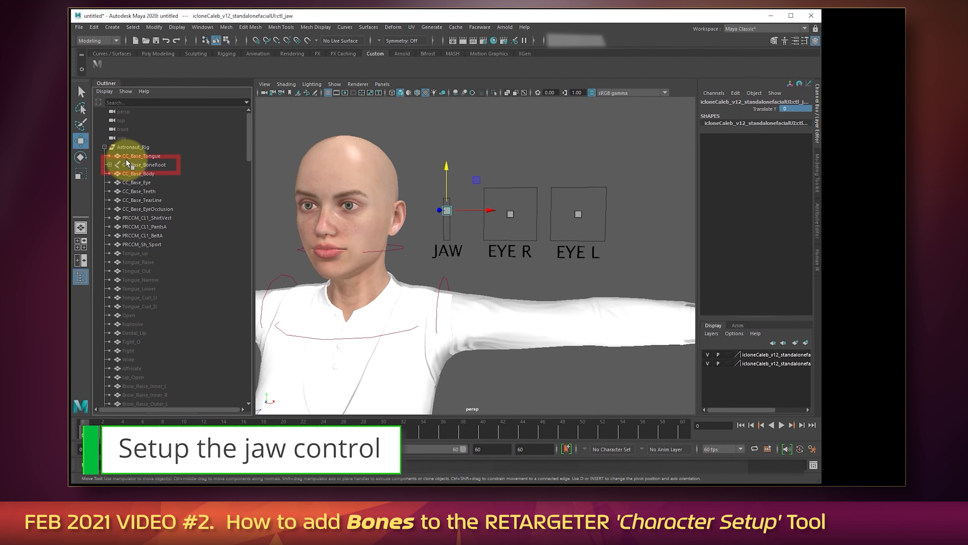
# Expand the CC_Base_BoneRoot hierarchy through the spine, neck and head down to CC_Base_FacialBone and select the CC_Base_JawRoot bone.
pyautogui.click(109, 164)
pyautogui.click(115, 174)
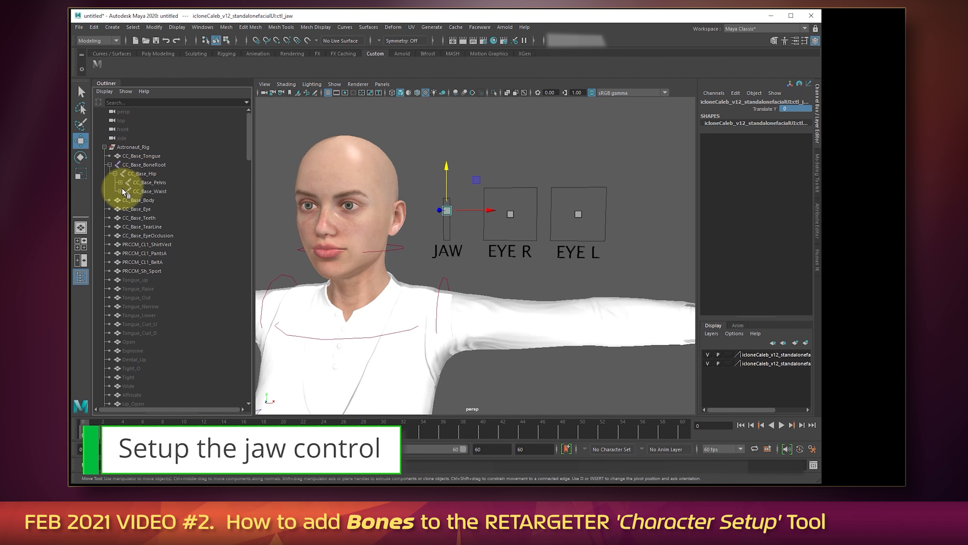
pyautogui.click(121, 191)
pyautogui.click(126, 200)
pyautogui.click(131, 208)
pyautogui.click(137, 218)
pyautogui.click(142, 227)
pyautogui.click(148, 236)
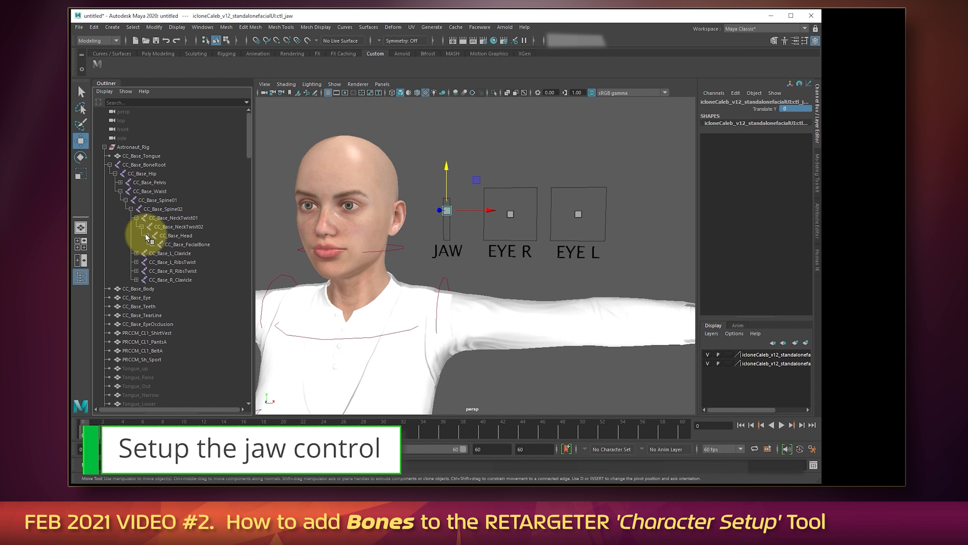
pyautogui.click(152, 244)
pyautogui.click(206, 253)
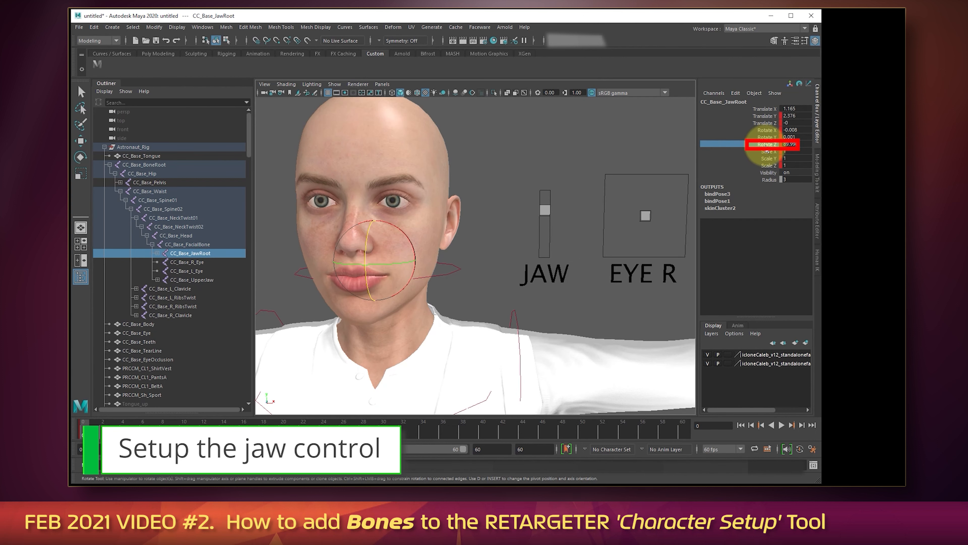
# Open Set Driven Key with CC_Base_JawRoot's Rotate Z as the driven channel, and select the ctl_jaw control.
pyautogui.click(735, 93)
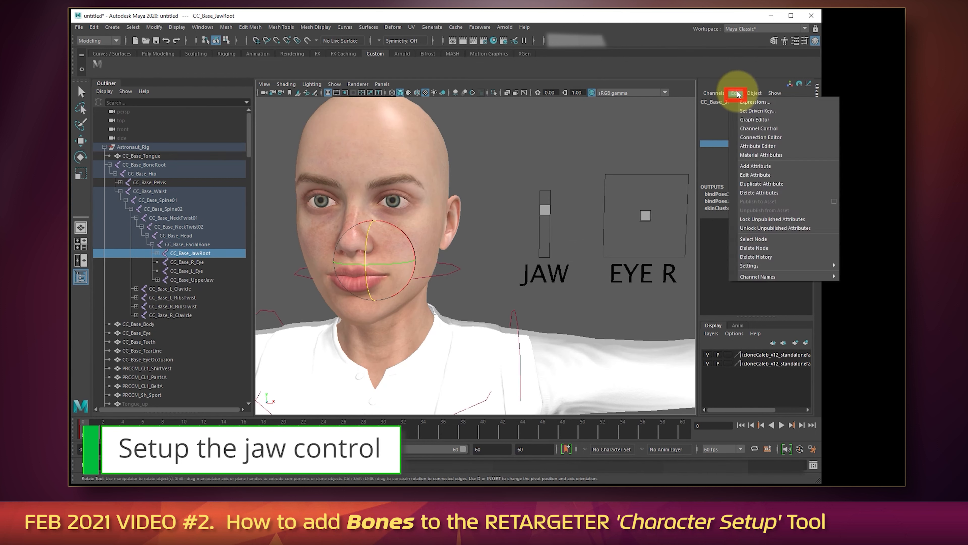
pyautogui.click(747, 111)
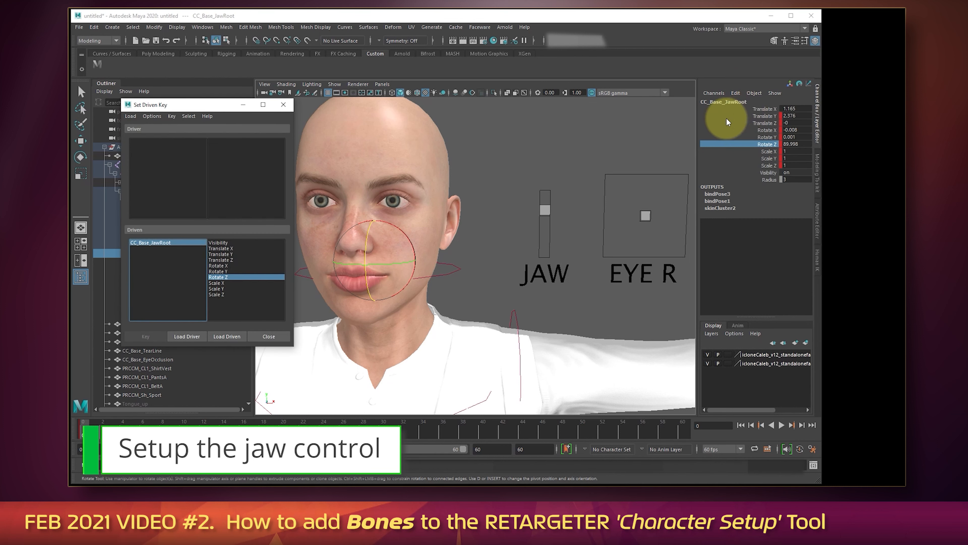
pyautogui.moveTo(219, 108); pyautogui.dragTo(356, 105)
pyautogui.click(545, 209)
pyautogui.press('w')
pyautogui.moveTo(250, 131); pyautogui.dragTo(246, 356)
pyautogui.click(225, 351)
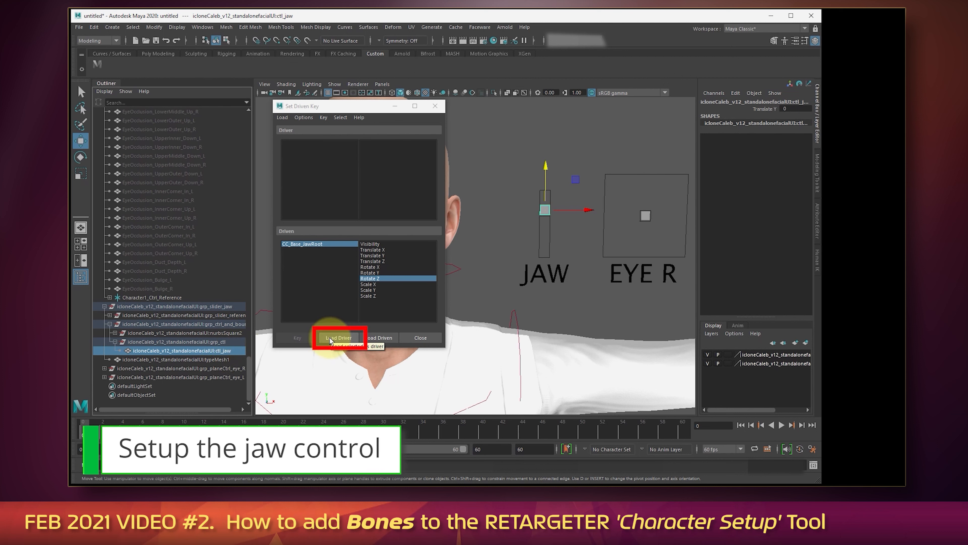
# Load ctl_jaw as the driver with its Translate Y channel and key the neutral jaw pose.
pyautogui.click(330, 337)
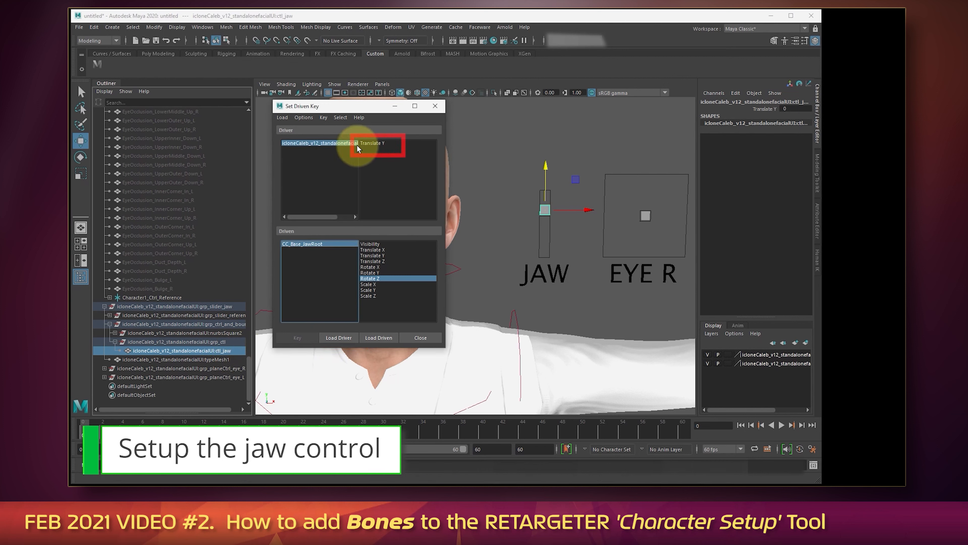
pyautogui.click(379, 144)
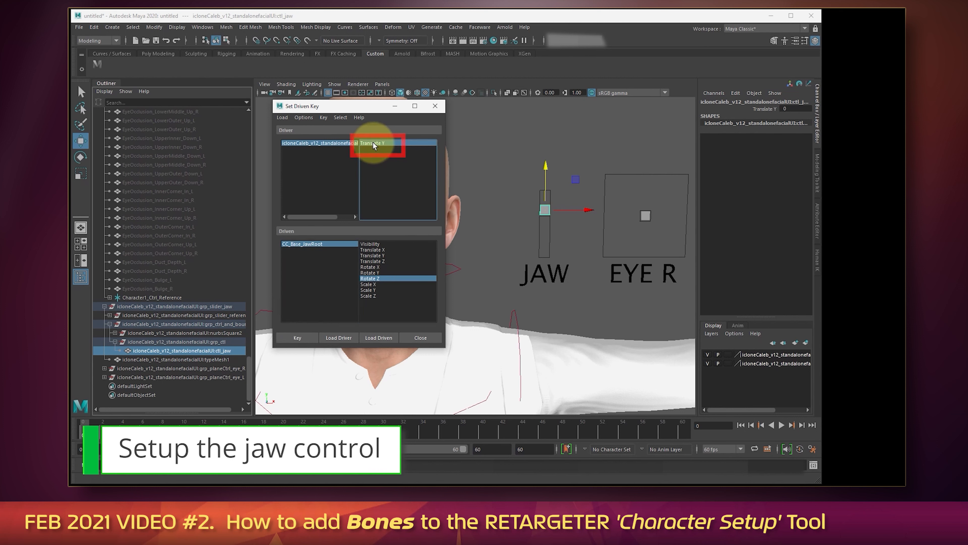
pyautogui.moveTo(364, 108); pyautogui.dragTo(234, 73)
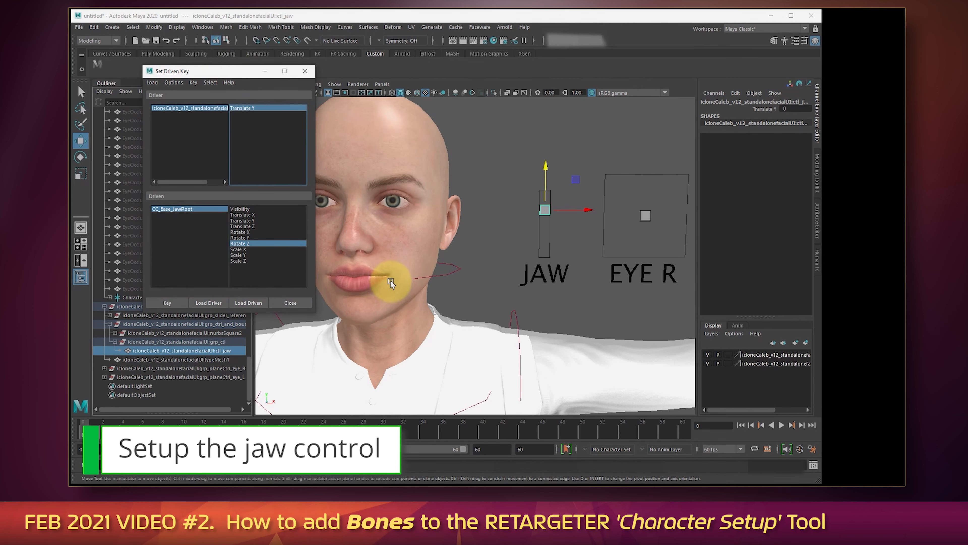
pyautogui.click(171, 302)
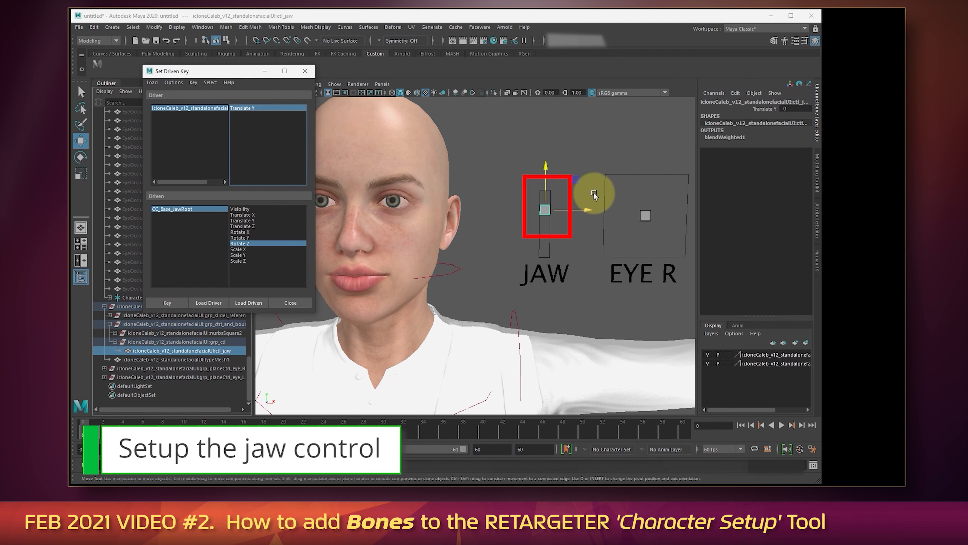
# Raise ctl_jaw to a Translate Y of 1, set CC_Base_JawRoot's Rotate Z to 88, and key that relationship.
pyautogui.moveTo(546, 169); pyautogui.dragTo(543, 155)
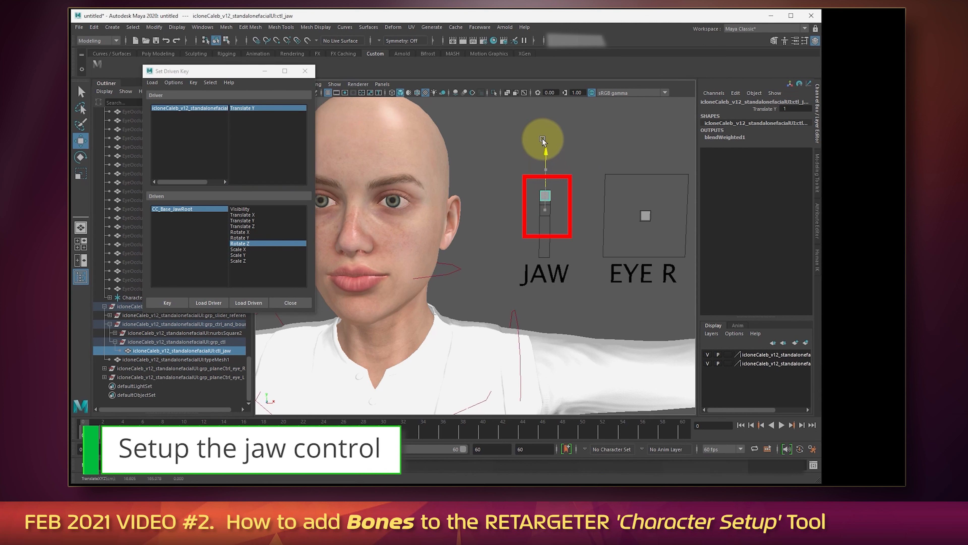
pyautogui.click(174, 209)
pyautogui.click(193, 152)
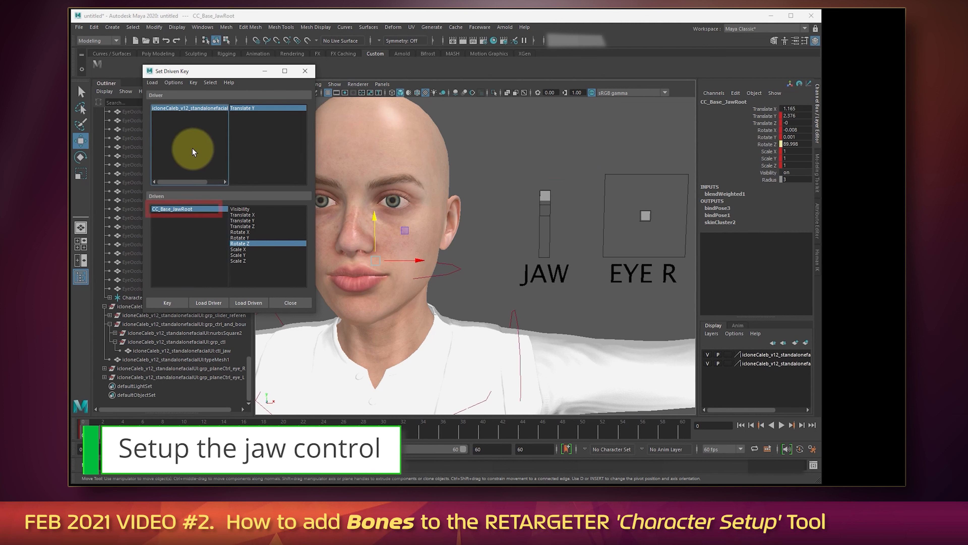
pyautogui.click(188, 210)
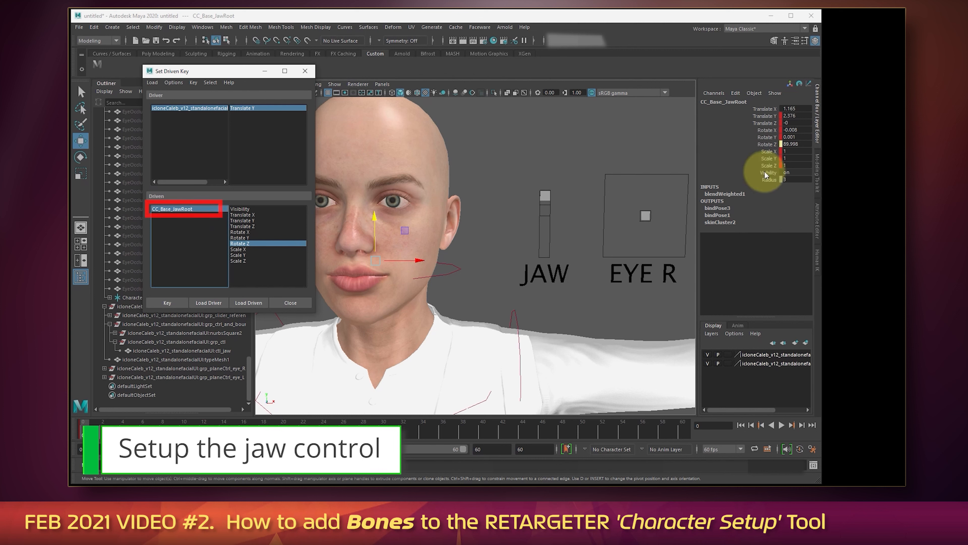
pyautogui.click(801, 144)
pyautogui.write('89')
pyautogui.press('Return')
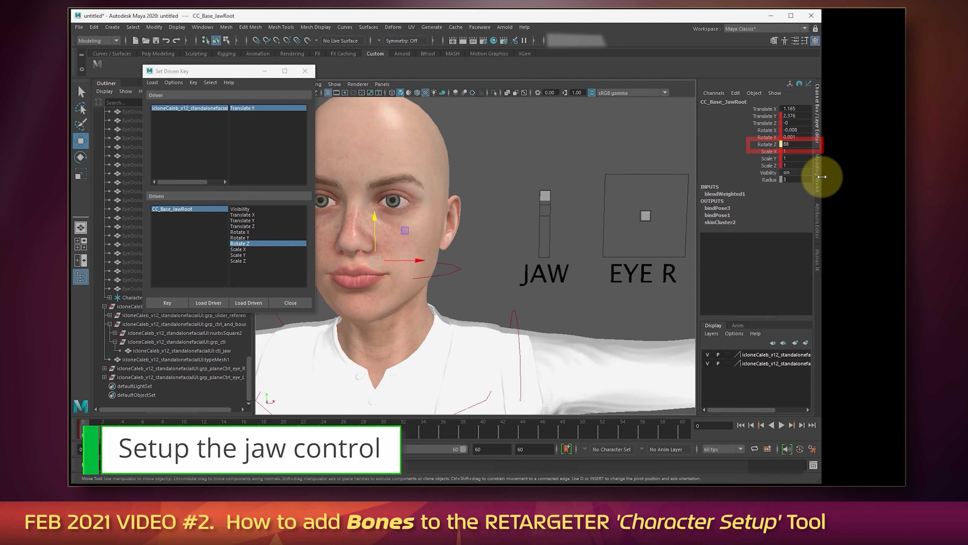
pyautogui.click(169, 301)
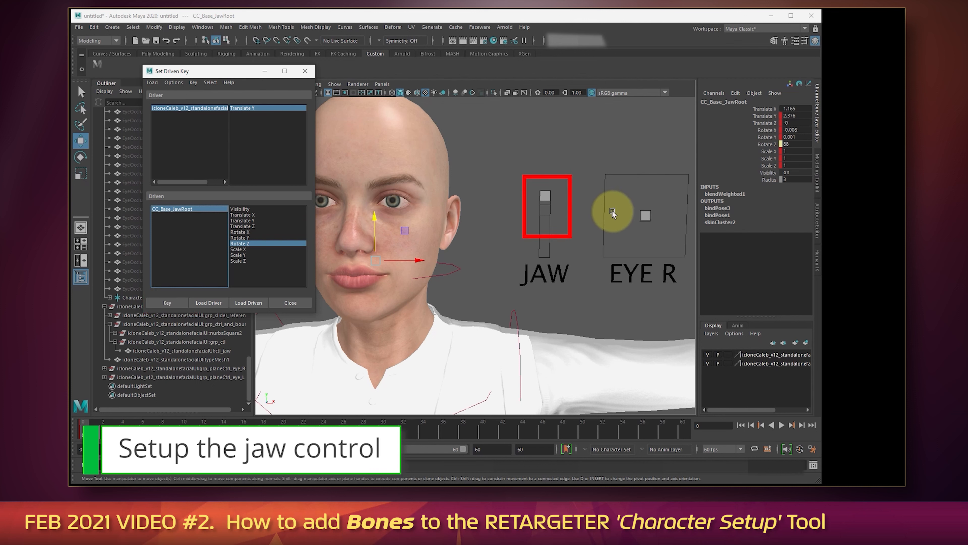
# Lower ctl_jaw to a Translate Y of -3, open the jaw with CC_Base_JawRoot's Rotate Z at 120, and key that relationship.
pyautogui.click(544, 195)
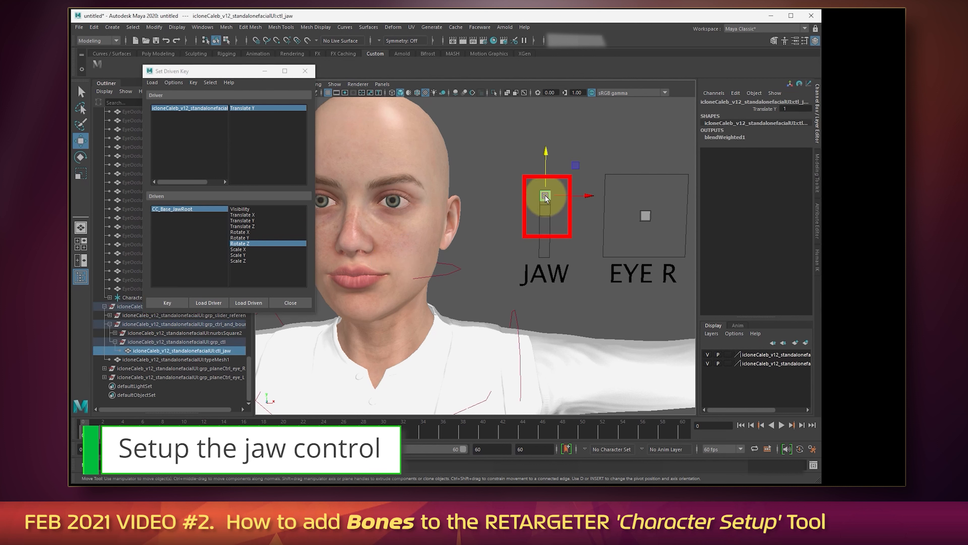
pyautogui.moveTo(547, 157); pyautogui.dragTo(545, 232)
pyautogui.click(181, 210)
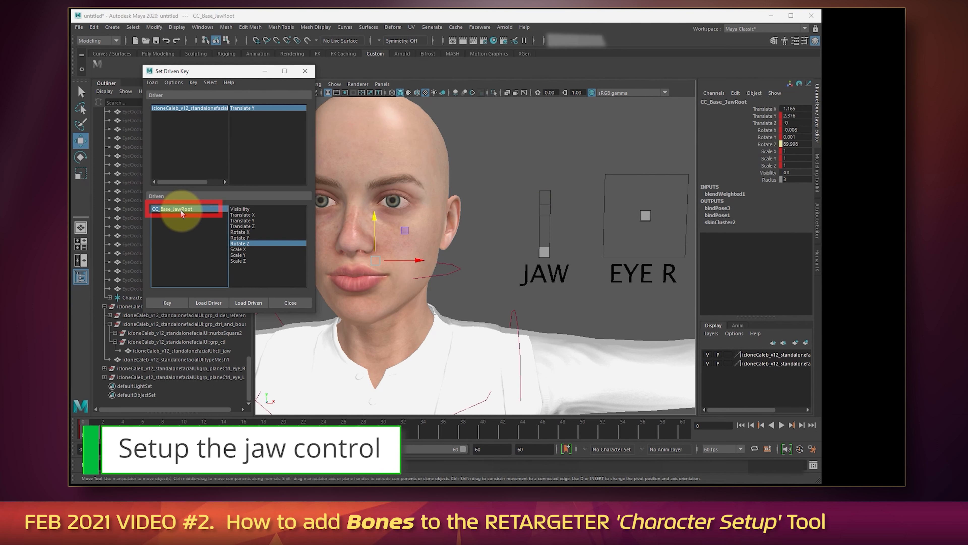
pyautogui.doubleClick(799, 144)
pyautogui.write('97')
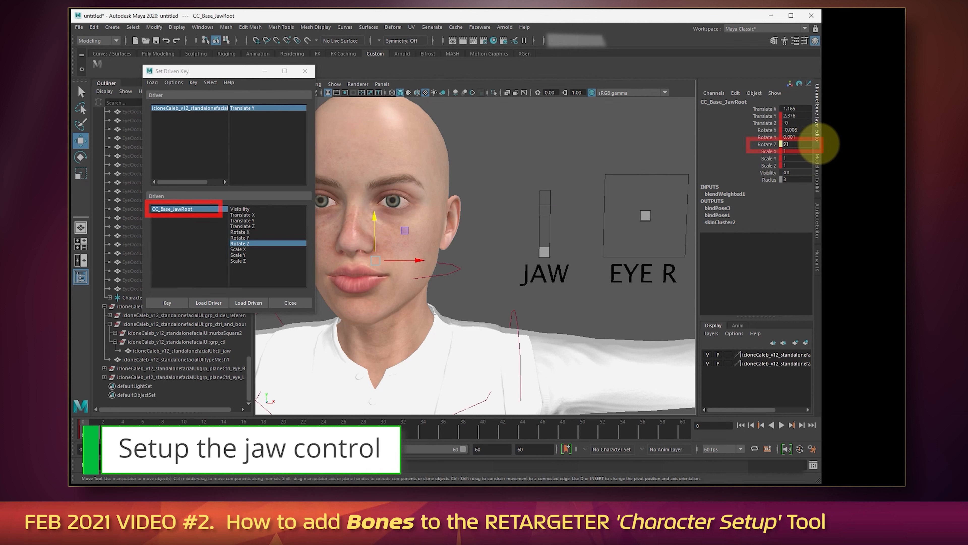
pyautogui.press('Return')
pyautogui.moveTo(595, 145); pyautogui.dragTo(625, 145, button='middle')
pyautogui.keyDown('ctrl'); pyautogui.moveTo(835, 144); pyautogui.dragTo(849, 143); pyautogui.keyUp('ctrl')
pyautogui.keyDown('alt'); pyautogui.moveTo(534, 290); pyautogui.dragTo(502, 305); pyautogui.keyUp('alt')
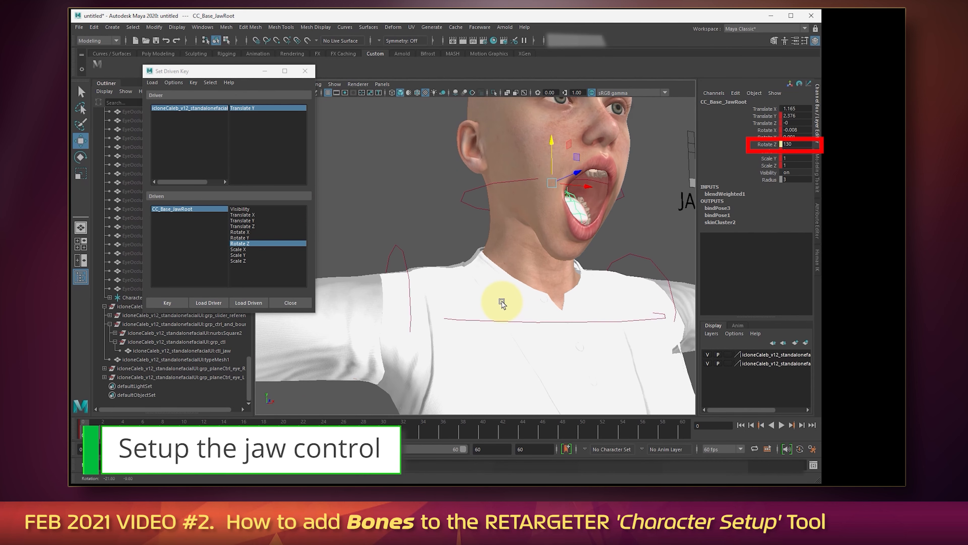
pyautogui.keyDown('ctrl'); pyautogui.moveTo(798, 144); pyautogui.dragTo(619, 202); pyautogui.keyUp('ctrl')
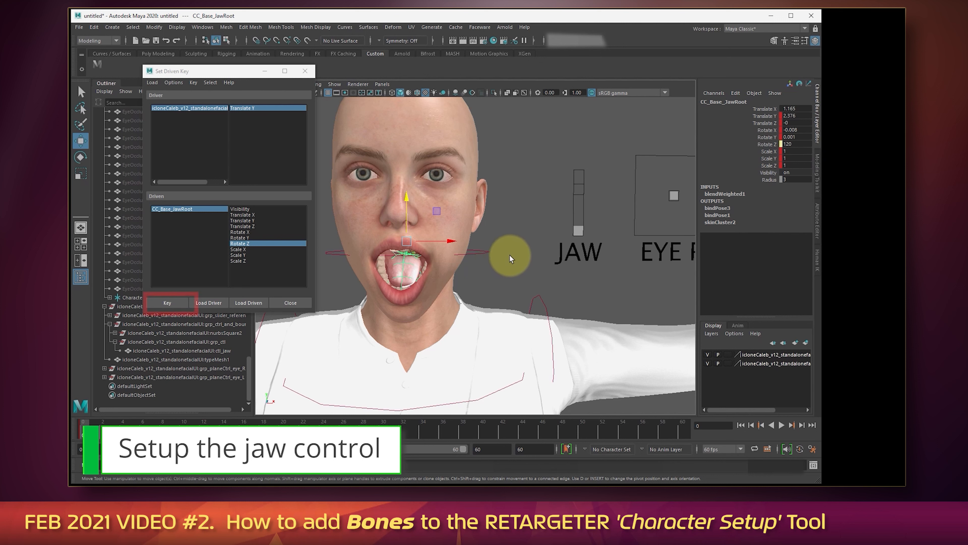
pyautogui.click(167, 302)
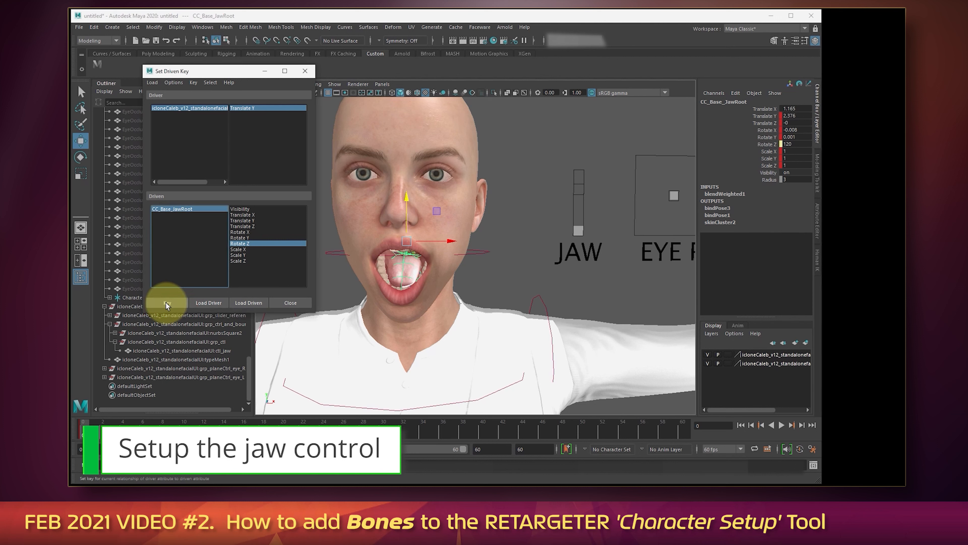
# Test the jaw motion by sliding ctl_jaw upward, and reset its Translate Y to 0.
pyautogui.click(634, 228)
pyautogui.click(579, 228)
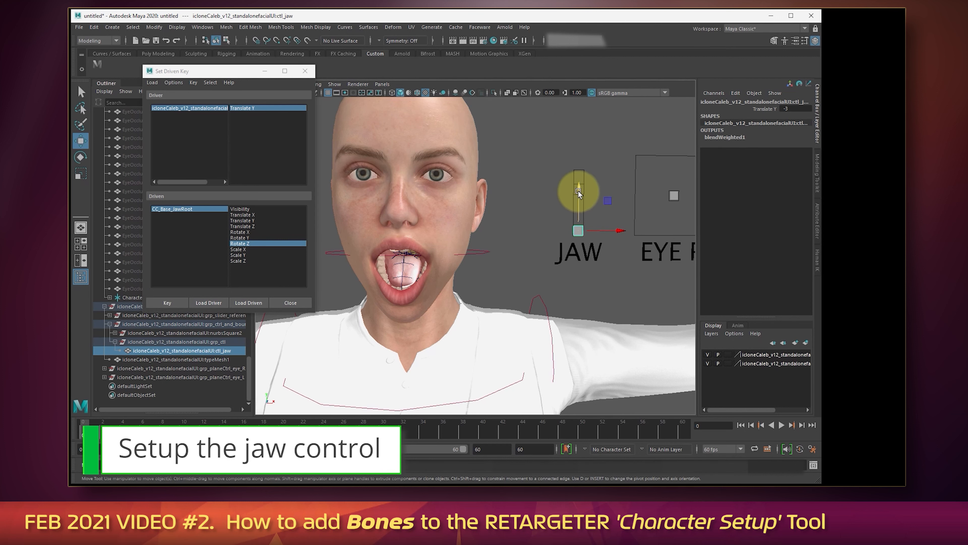
pyautogui.moveTo(578, 190); pyautogui.dragTo(610, 173)
pyautogui.click(795, 108)
pyautogui.write('0.633')
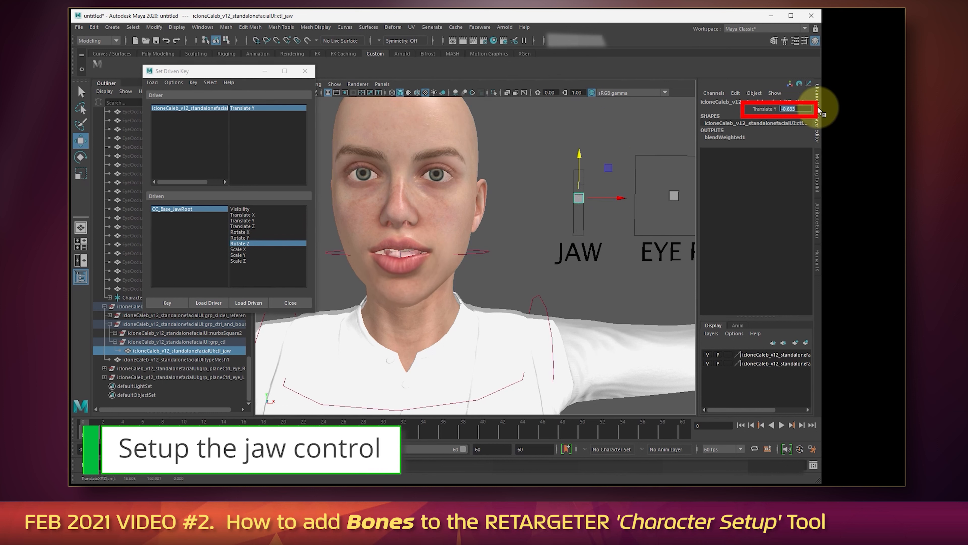
pyautogui.press('Return')
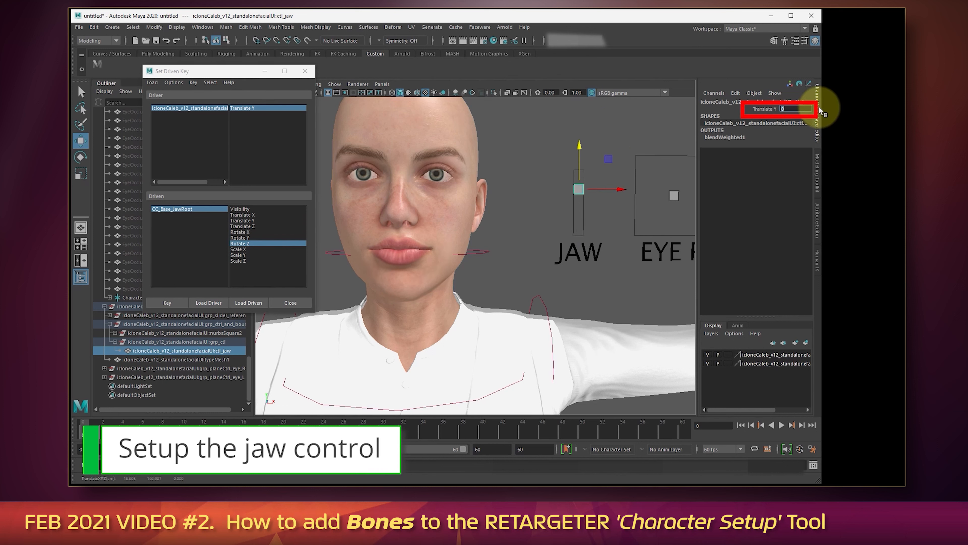
# Open the Graph Editor for CC_Base_JawRoot, give all keys on its driven Rotate Z curve linear tangents, and close the editor.
pyautogui.click(216, 64)
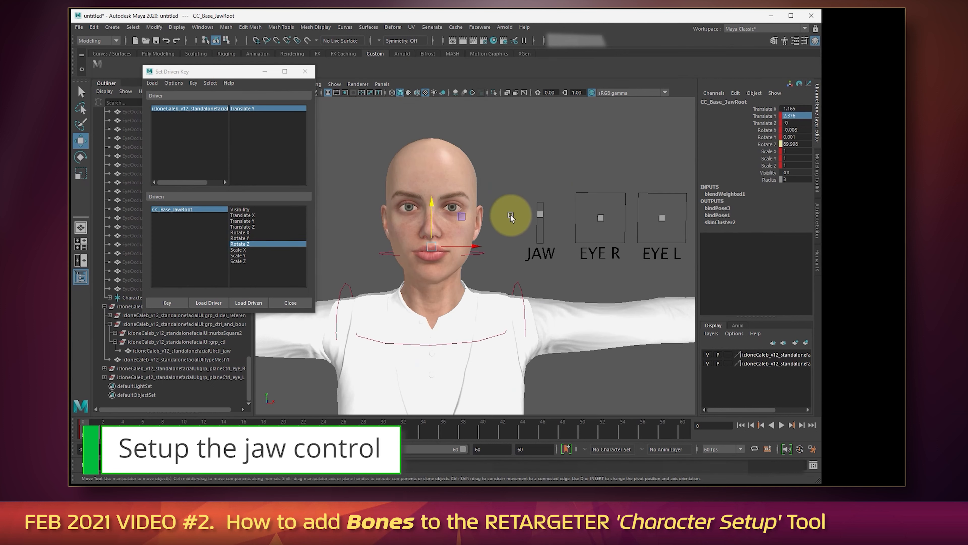
pyautogui.scroll(3, 510, 214)
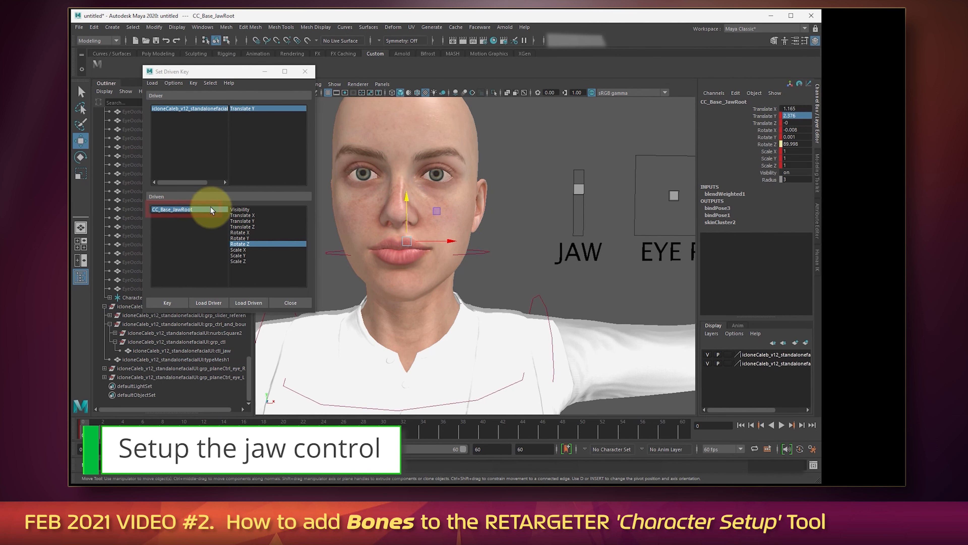
pyautogui.click(187, 211)
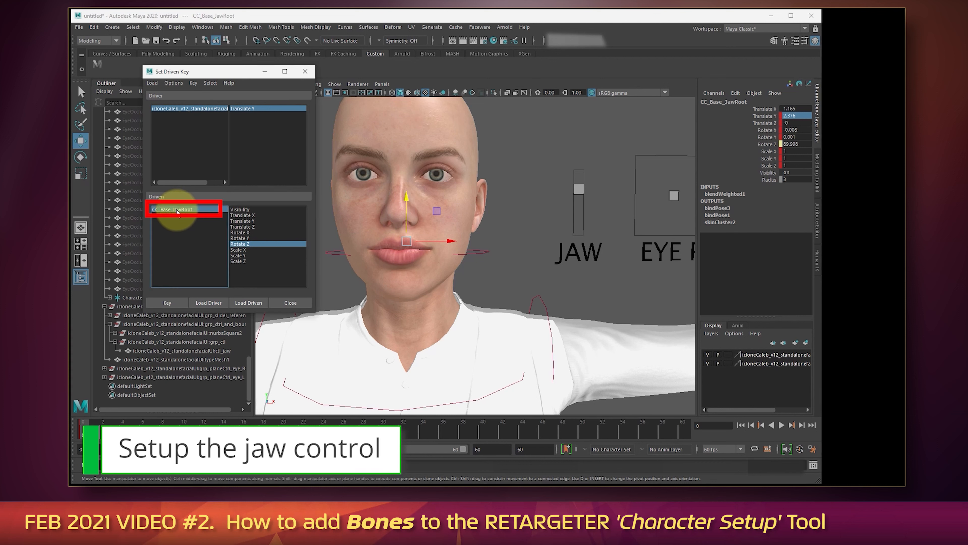
pyautogui.click(204, 29)
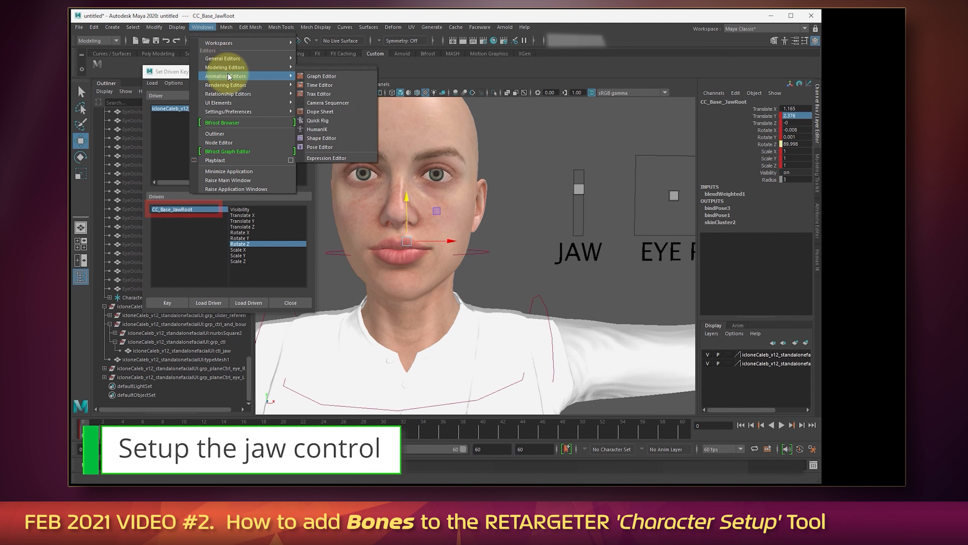
pyautogui.moveTo(236, 76)
pyautogui.click(331, 76)
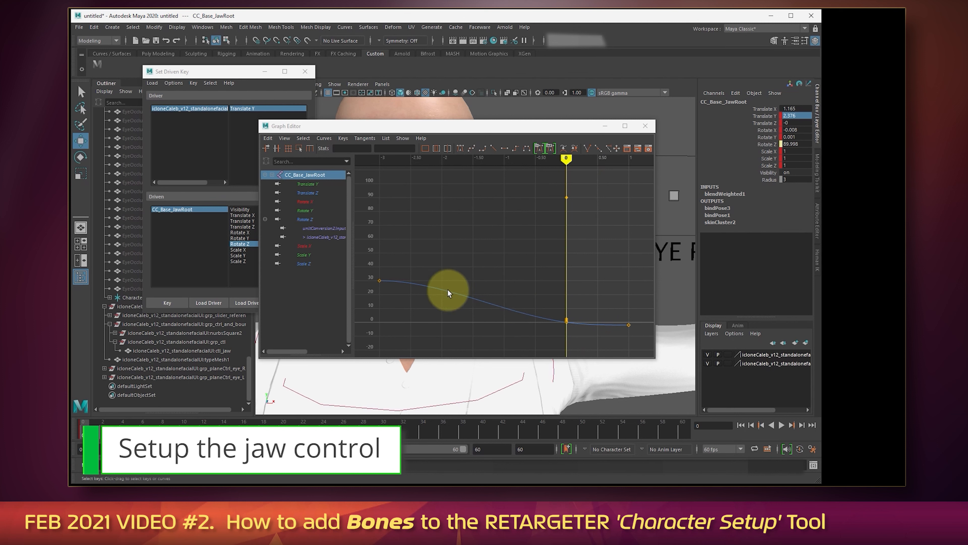
pyautogui.moveTo(377, 263); pyautogui.dragTo(638, 343)
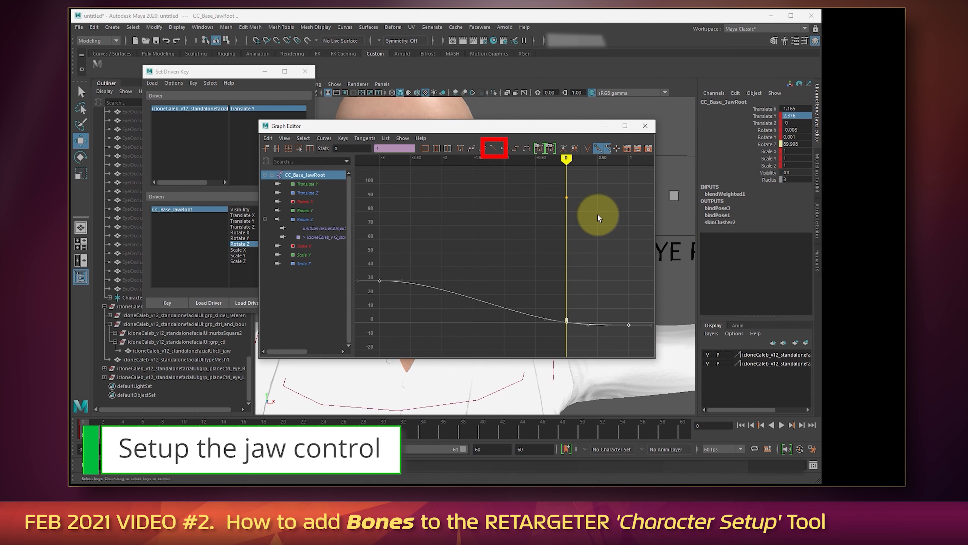
pyautogui.click(494, 149)
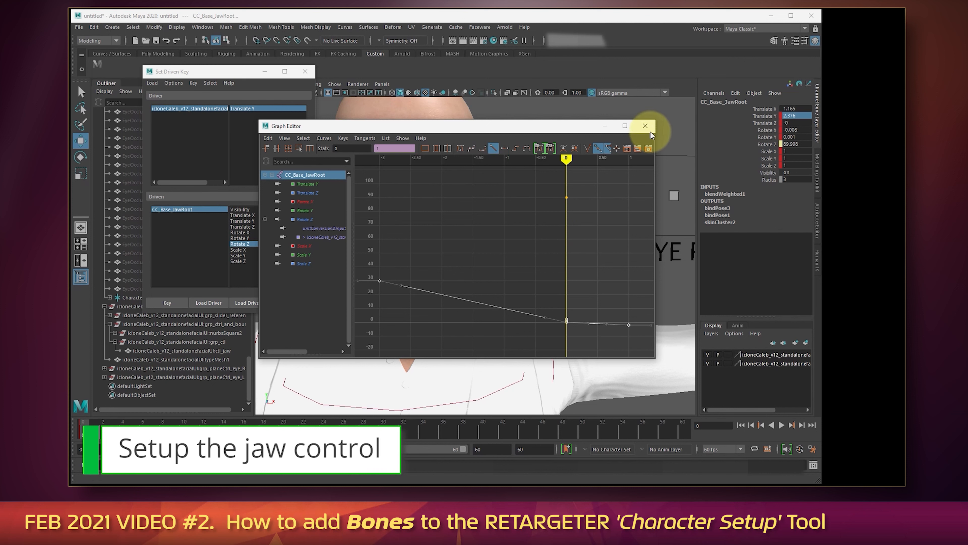
pyautogui.click(645, 126)
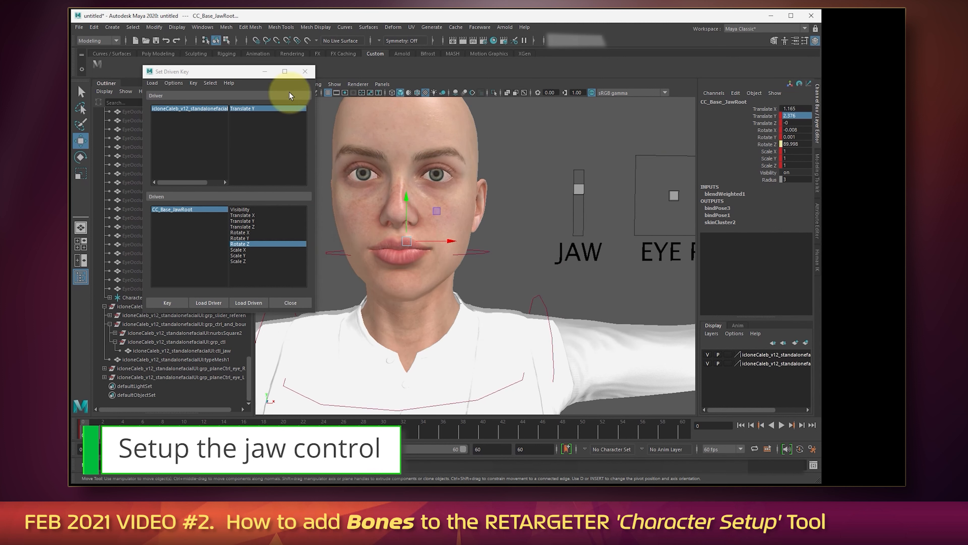
# Close Set Driven Key and slide the ctl_jaw control to check the jaw's movement.
pyautogui.click(305, 72)
pyautogui.click(581, 187)
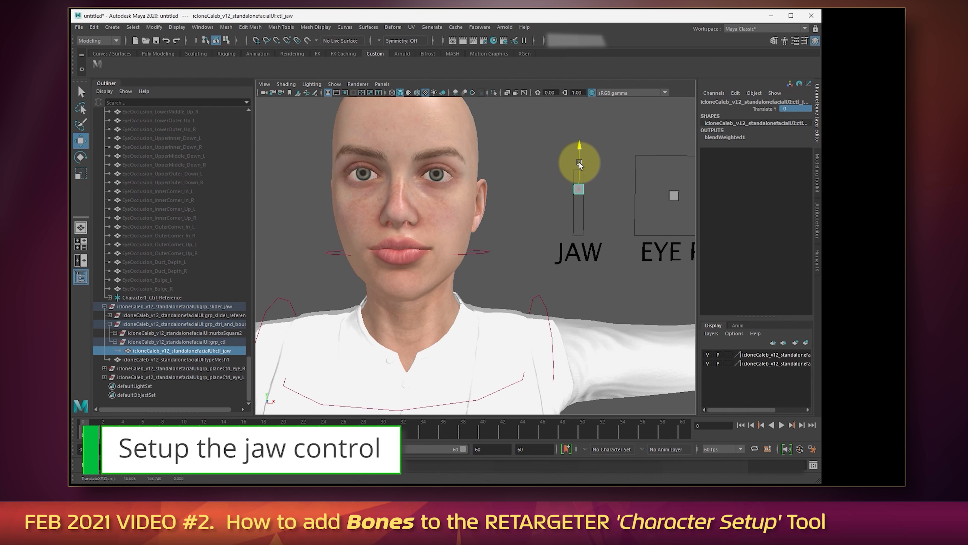
pyautogui.moveTo(579, 161)
pyautogui.mouseDown()
pyautogui.moveTo(591, 190)
pyautogui.moveTo(590, 160)
pyautogui.mouseUp()
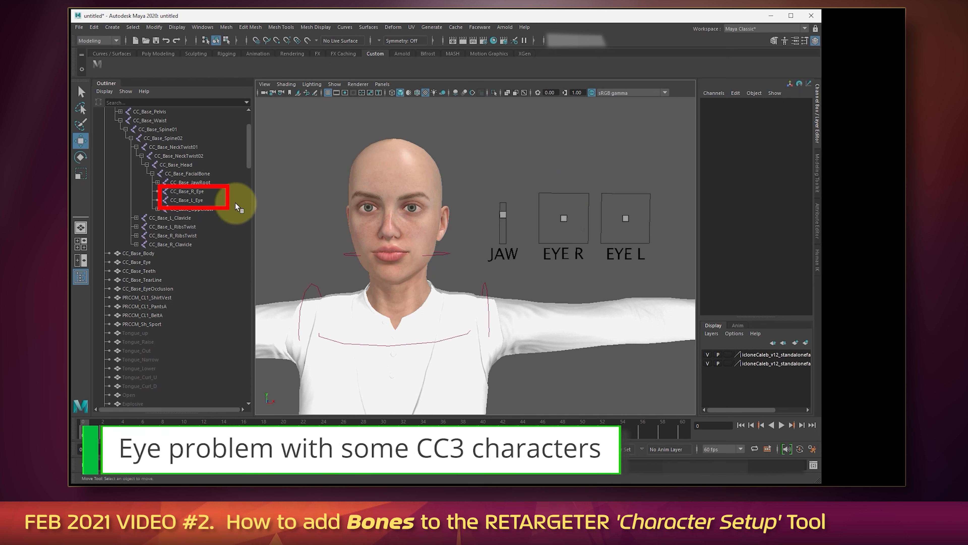
# Inspect the rotation channels and eye orientation of the CC_Base_R_Eye and CC_Base_L_Eye bones up close.
pyautogui.click(181, 191)
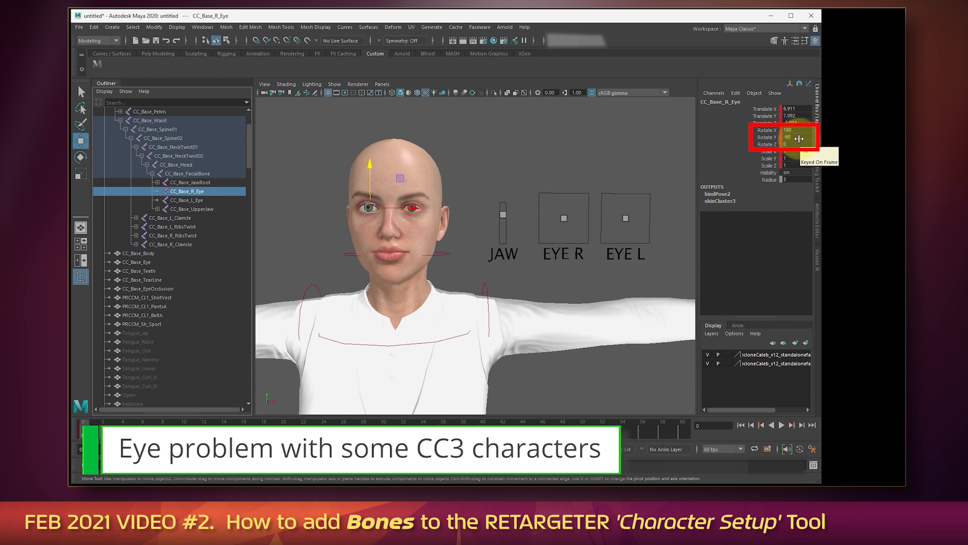
pyautogui.click(190, 199)
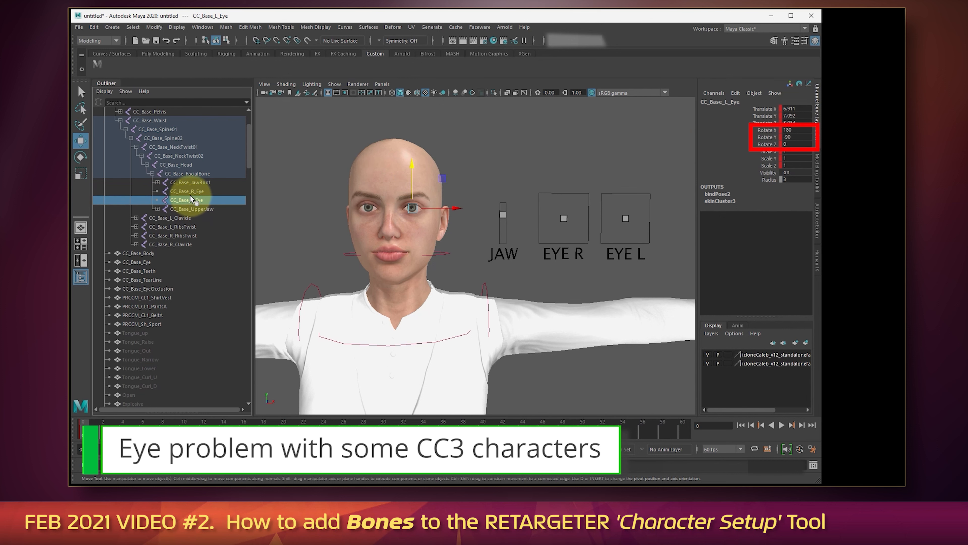
pyautogui.click(190, 191)
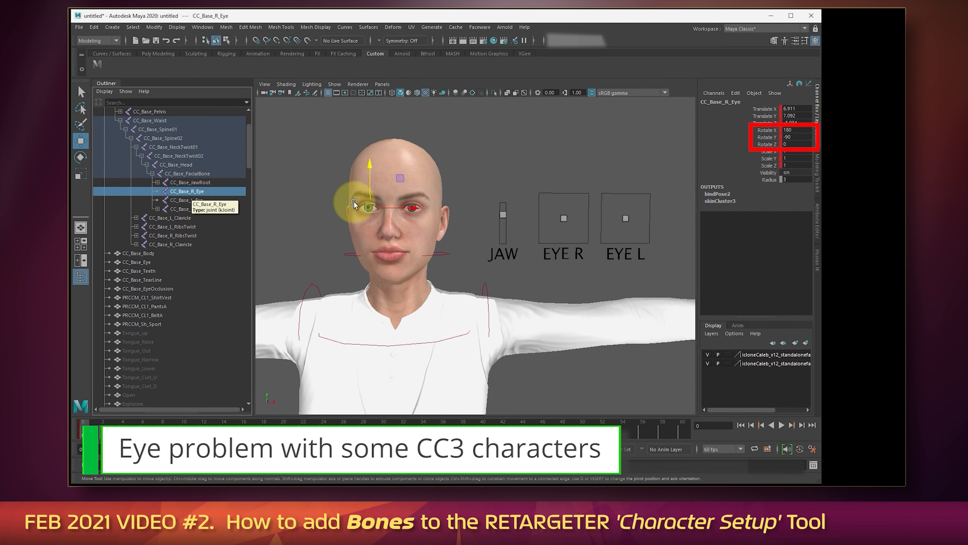
pyautogui.scroll(6, 358, 201)
pyautogui.scroll(-3, 375, 195)
pyautogui.keyDown('alt'); pyautogui.moveTo(384, 190); pyautogui.dragTo(442, 215); pyautogui.keyUp('alt')
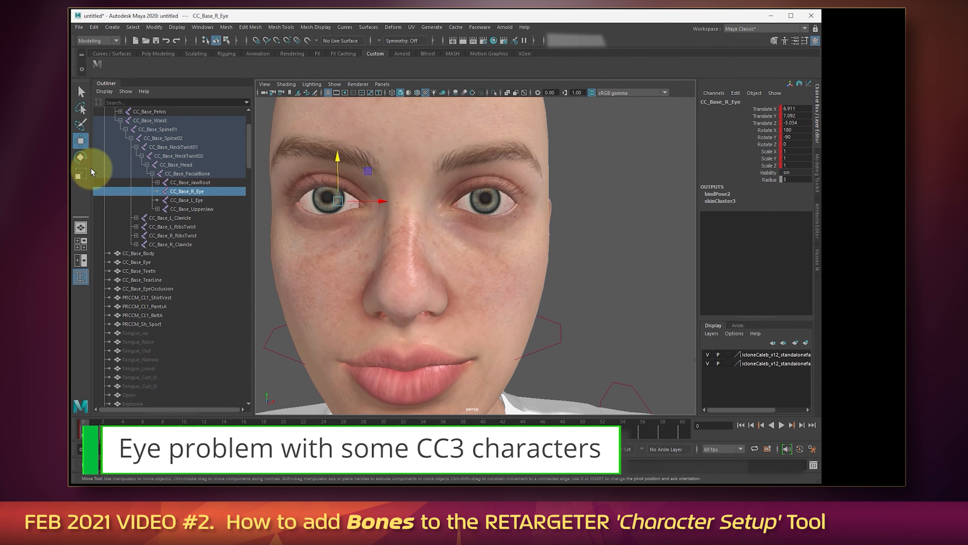
pyautogui.click(81, 157)
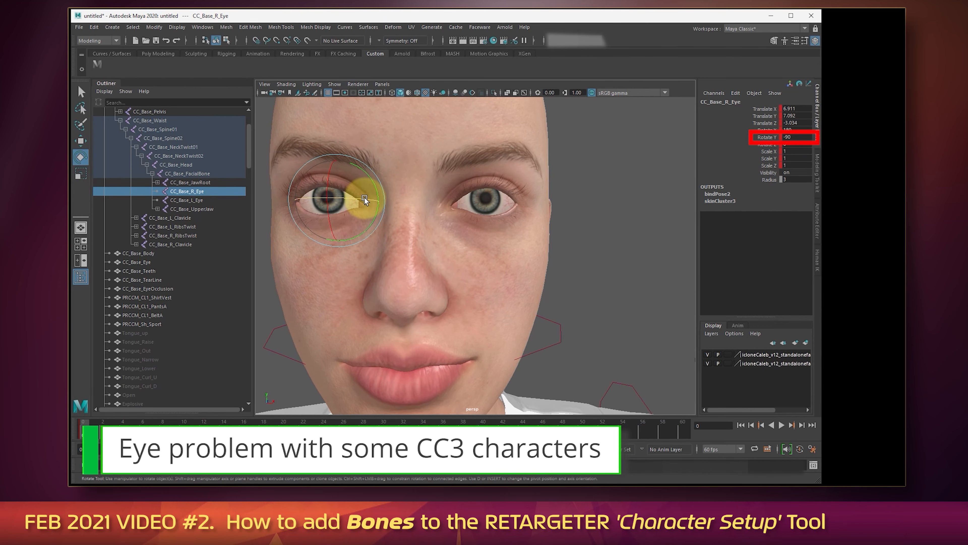
pyautogui.press('q')
pyautogui.click(190, 198)
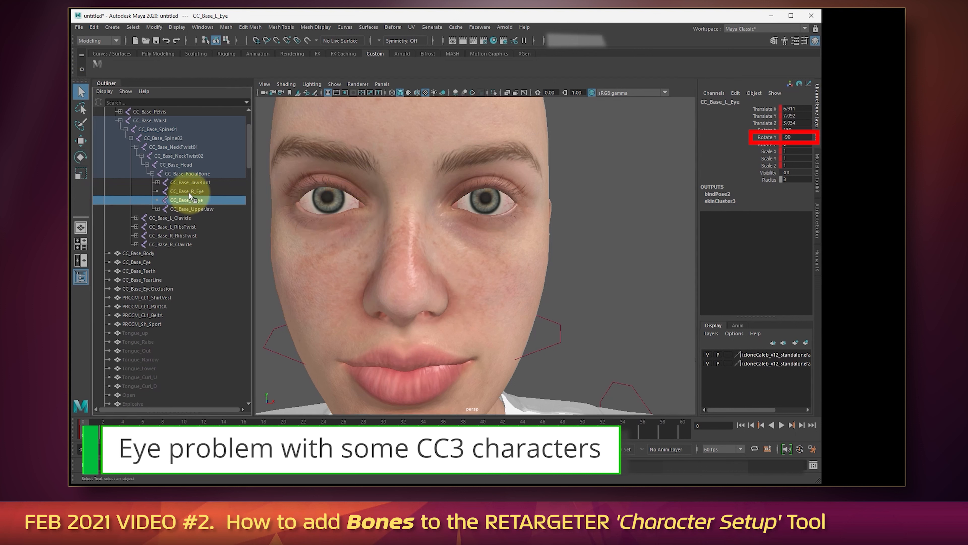
pyautogui.click(189, 192)
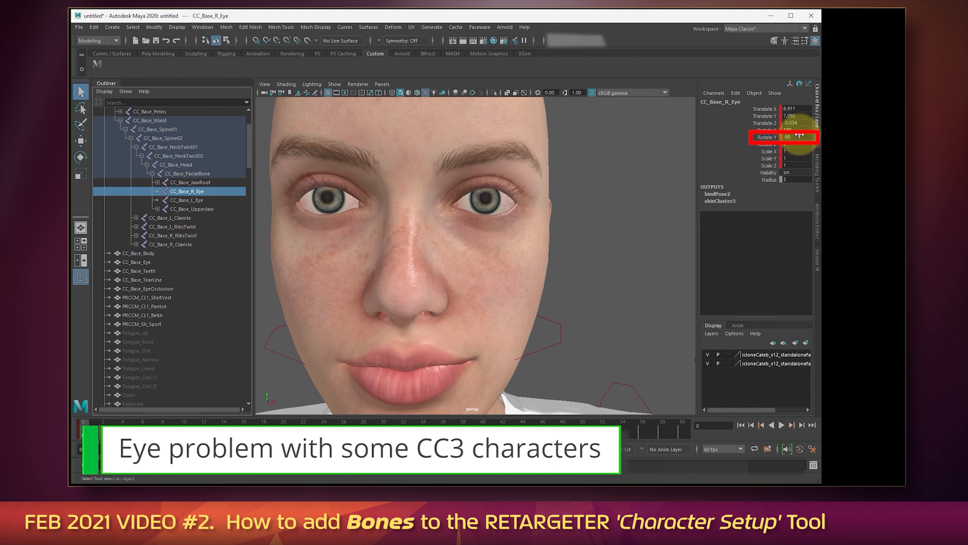
# Try varying the Rotate Y and Rotate Z channels of CC_Base_R_Eye, and undo each change.
pyautogui.moveTo(799, 136)
pyautogui.keyDown('ctrl'); pyautogui.mouseDown()
pyautogui.moveTo(703, 140)
pyautogui.moveTo(821, 141)
pyautogui.moveTo(71, 132)
pyautogui.moveTo(596, 134)
pyautogui.moveTo(623, 153)
pyautogui.mouseUp(); pyautogui.keyUp('ctrl')
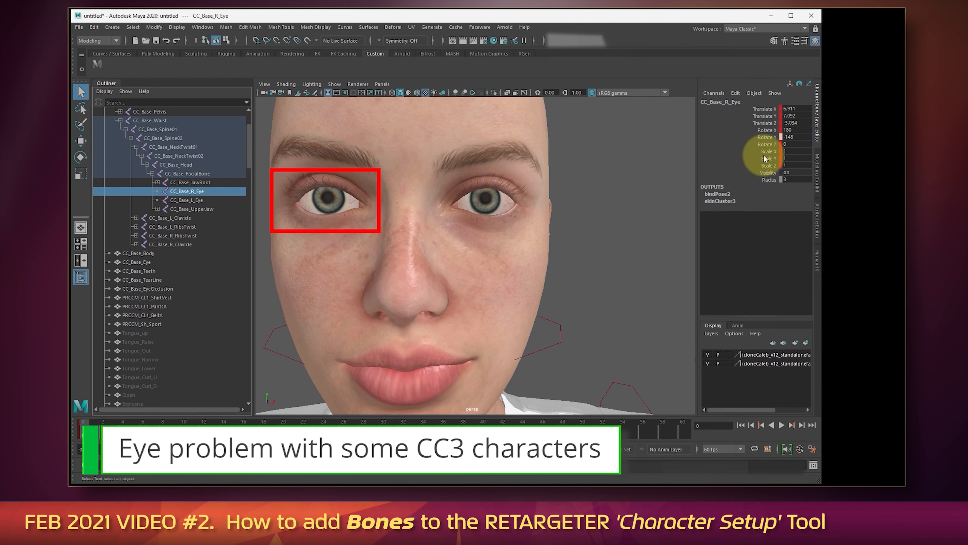
pyautogui.hotkey('ctrl', 'z')
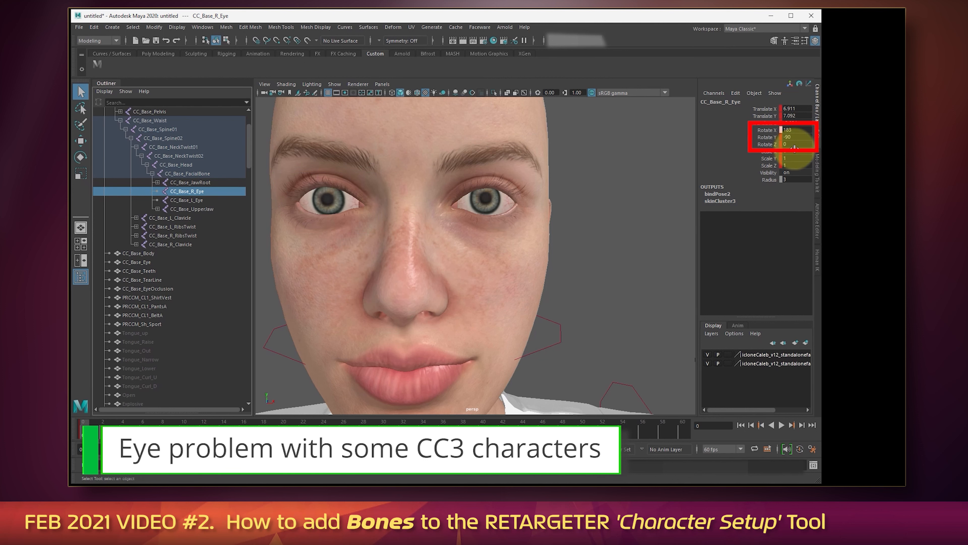
pyautogui.hotkey('ctrl', 'z')
pyautogui.moveTo(796, 144)
pyautogui.keyDown('ctrl'); pyautogui.mouseDown()
pyautogui.moveTo(563, 147)
pyautogui.moveTo(797, 146)
pyautogui.mouseUp(); pyautogui.keyUp('ctrl')
pyautogui.hotkey('ctrl', 'z')
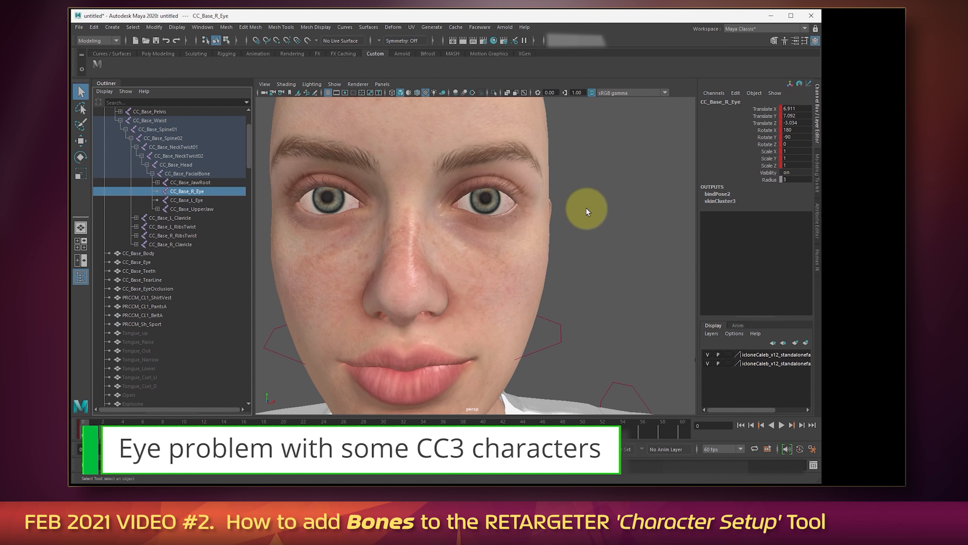
# Set both Rotate X and Rotate Z of CC_Base_R_Eye to 90.
pyautogui.doubleClick(805, 131)
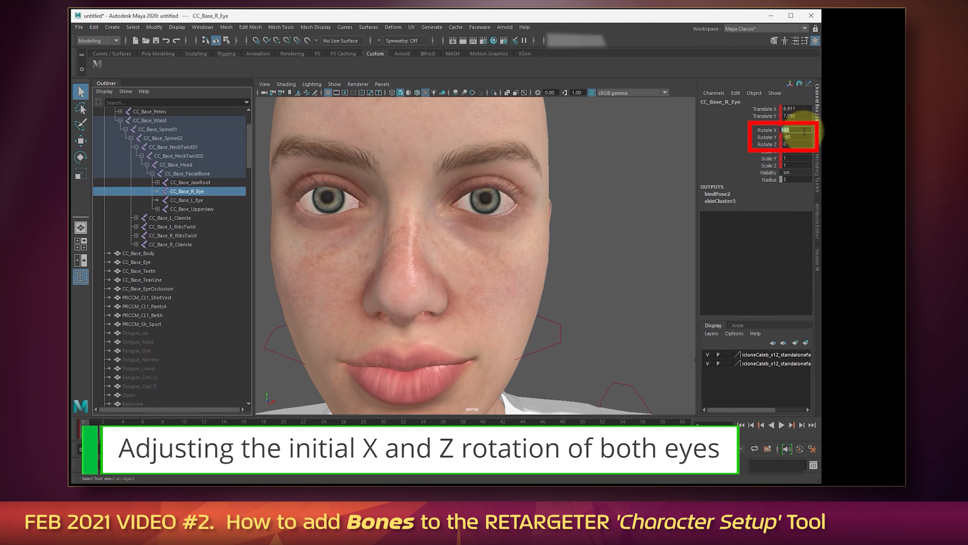
pyautogui.write('90')
pyautogui.press('Return')
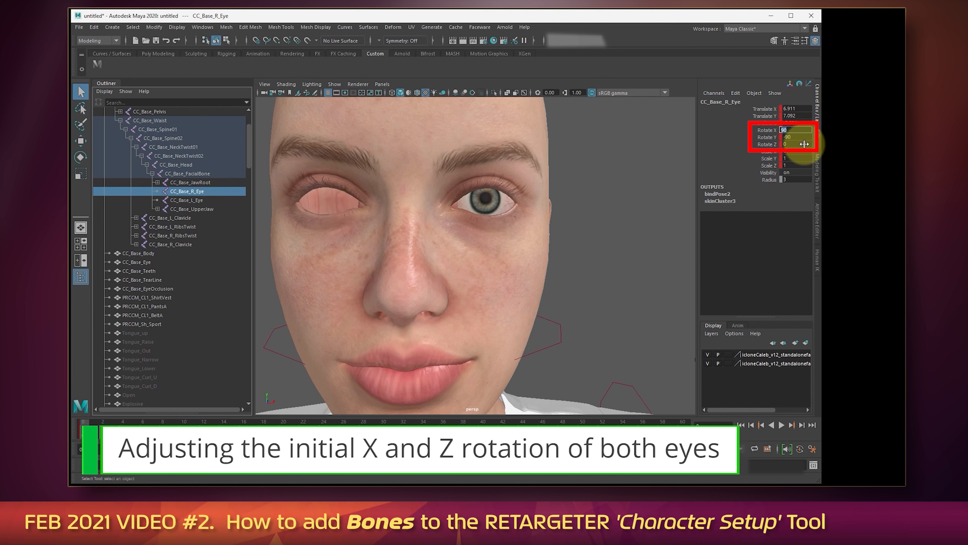
pyautogui.doubleClick(804, 144)
pyautogui.write('90')
pyautogui.press('Return')
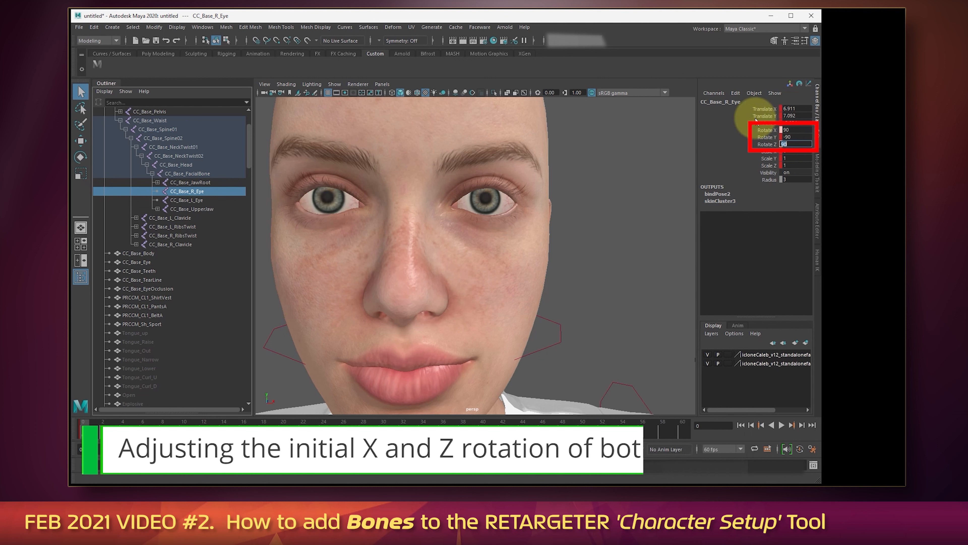
# Test the rotation of CC_Base_R_Eye around its individual axes, and undo the test change.
pyautogui.click(751, 132)
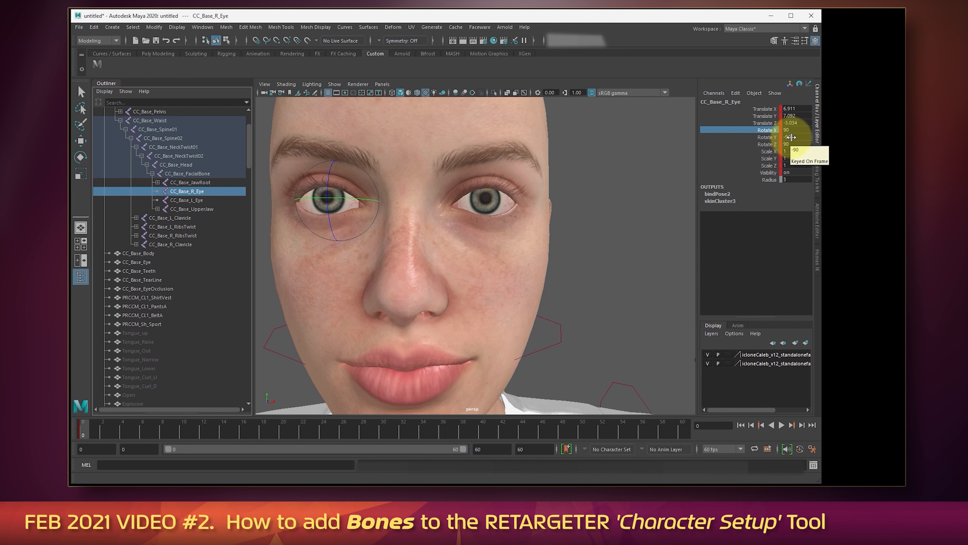
pyautogui.click(729, 139)
pyautogui.keyDown('ctrl'); pyautogui.moveTo(729, 139); pyautogui.dragTo(786, 131); pyautogui.keyUp('ctrl')
pyautogui.hotkey('ctrl', 'z')
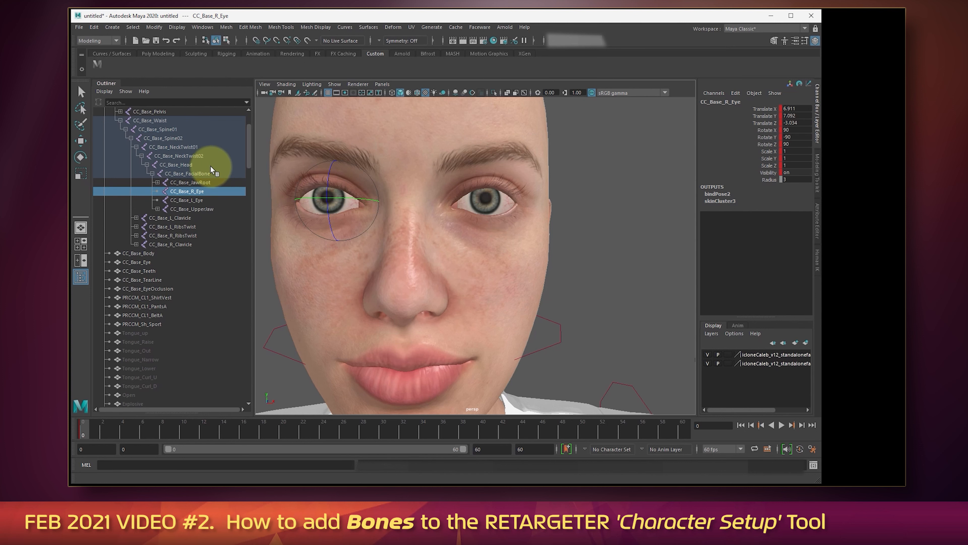
# Set both Rotate X and Rotate Z of CC_Base_L_Eye to 90, and check its Rotate Z axis.
pyautogui.click(181, 199)
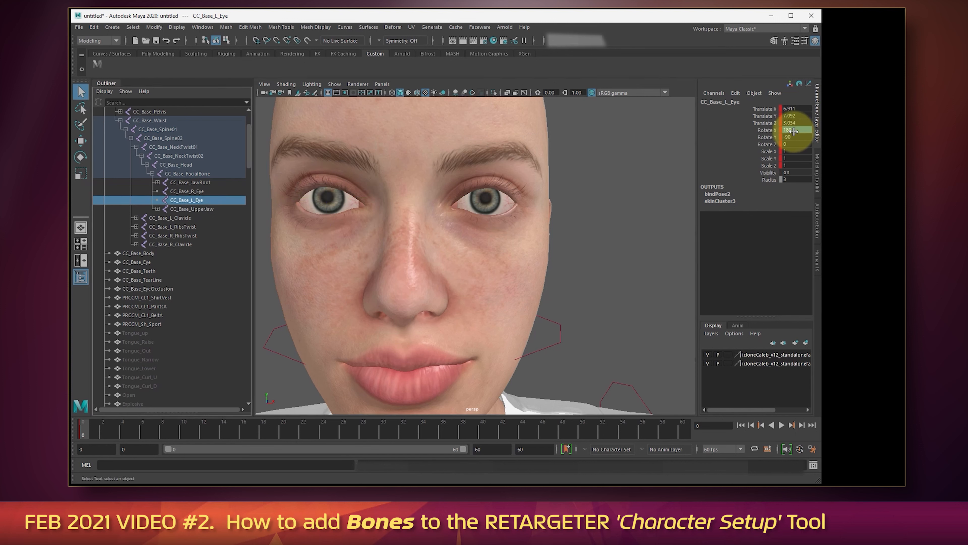
pyautogui.doubleClick(786, 130)
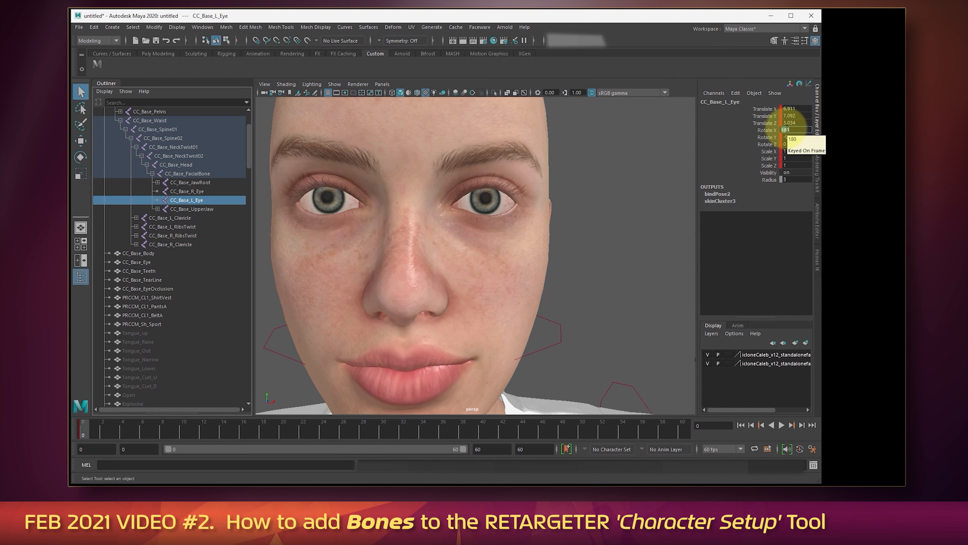
pyautogui.press('Tab')
pyautogui.press('Tab')
pyautogui.write('90')
pyautogui.press('Return')
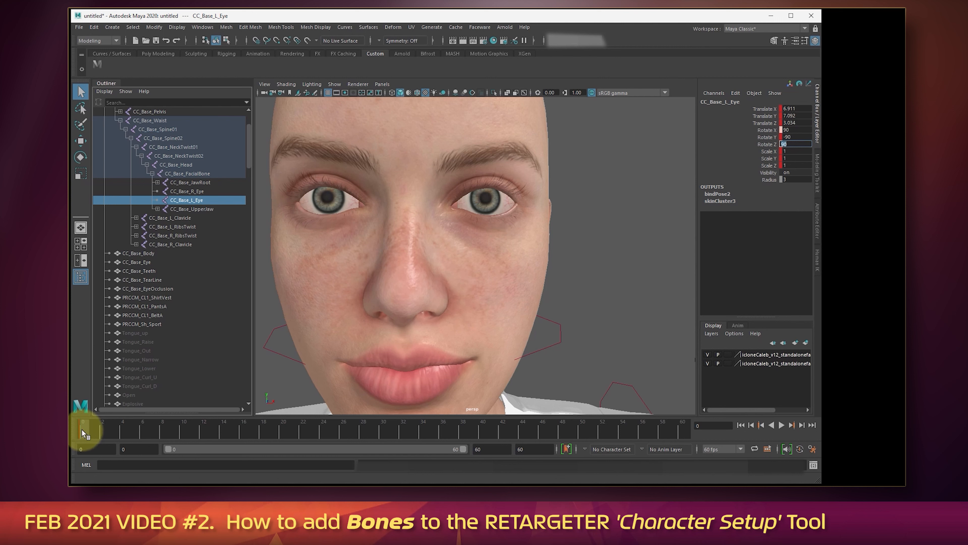
pyautogui.click(740, 145)
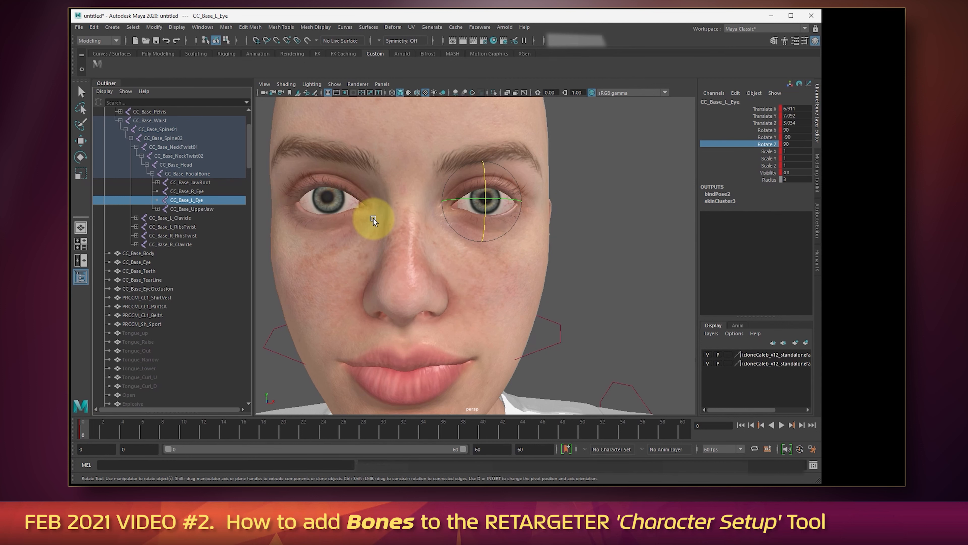
# Open Set Driven Key for CC_Base_R_Eye with Rotate Y as the driven attribute.
pyautogui.click(330, 203)
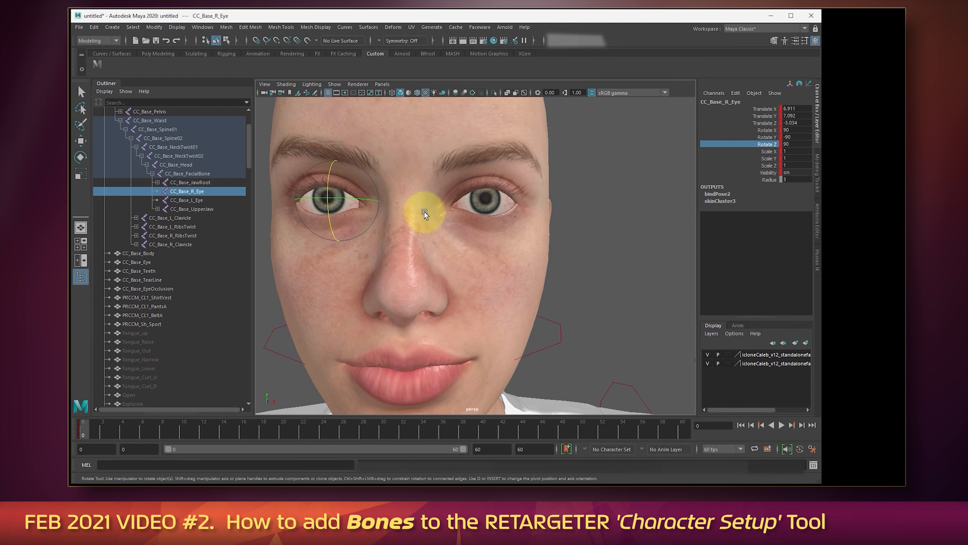
pyautogui.scroll(-5, 424, 212)
pyautogui.keyDown('alt'); pyautogui.moveTo(529, 236); pyautogui.dragTo(453, 225, button='middle'); pyautogui.keyUp('alt')
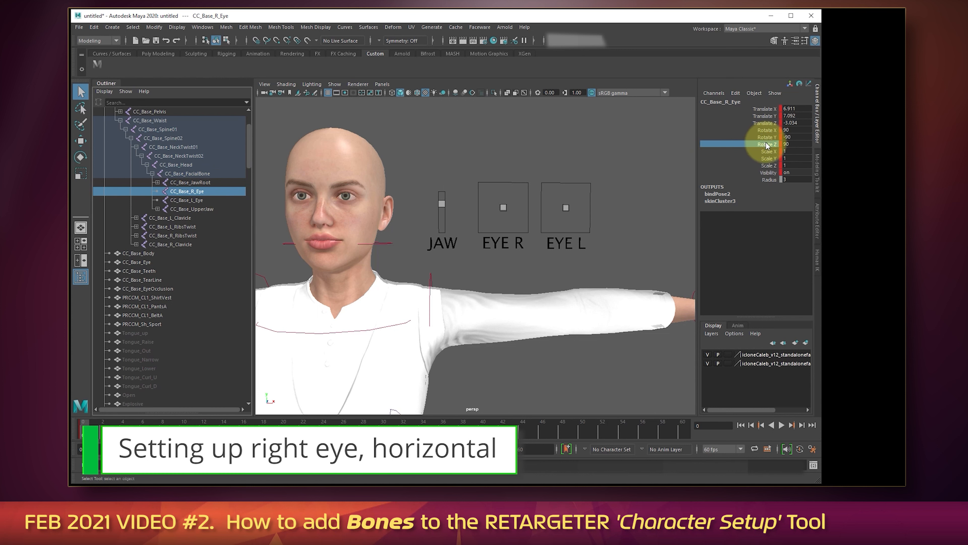
pyautogui.click(753, 137)
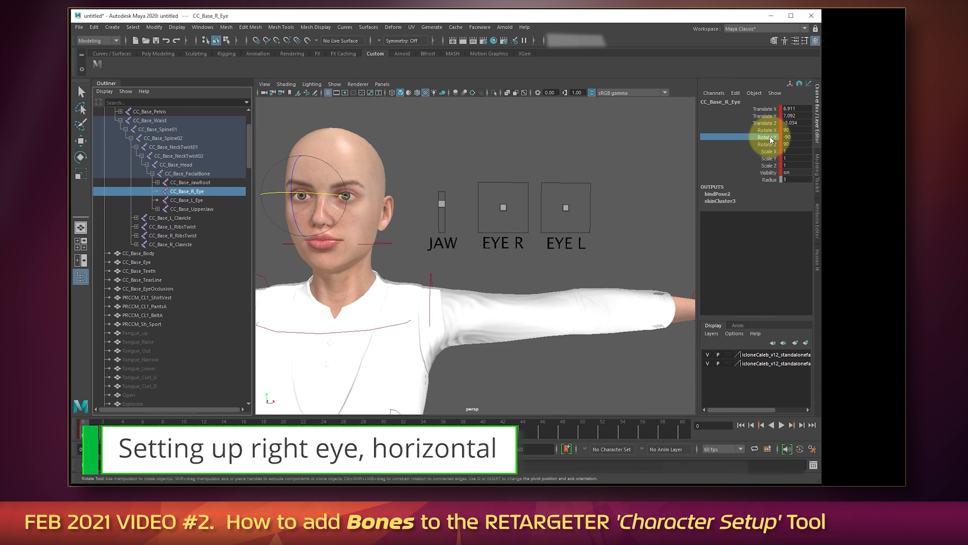
pyautogui.click(735, 93)
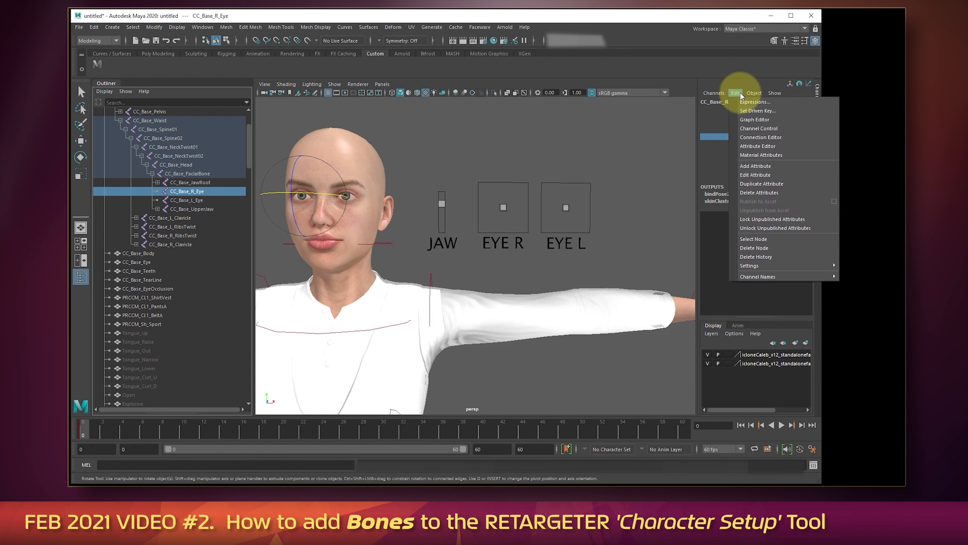
pyautogui.click(744, 111)
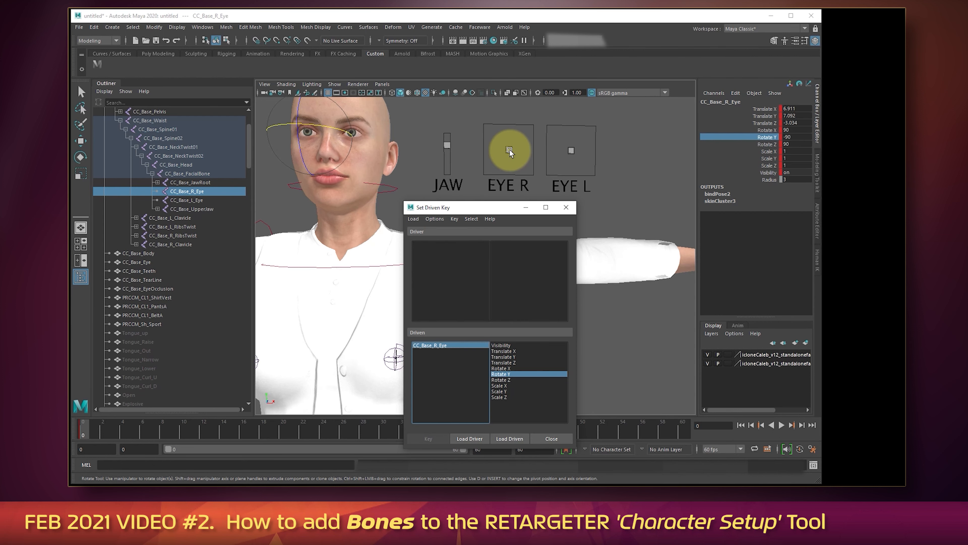
# Load ctl_eye_R as the driver and key its Translate X at 0 against the neutral Rotate Y of CC_Base_R_Eye.
pyautogui.press('q')
pyautogui.click(509, 148)
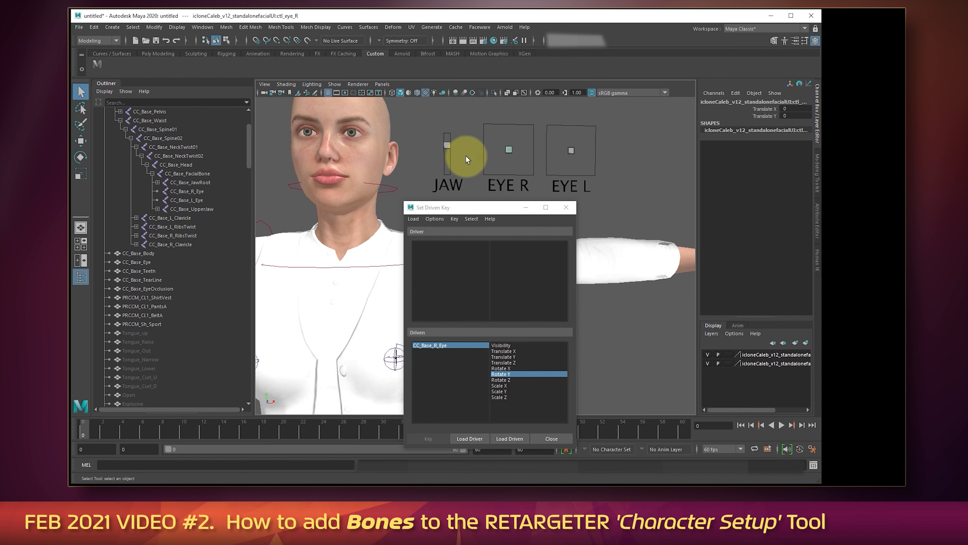
pyautogui.moveTo(249, 150); pyautogui.dragTo(248, 376)
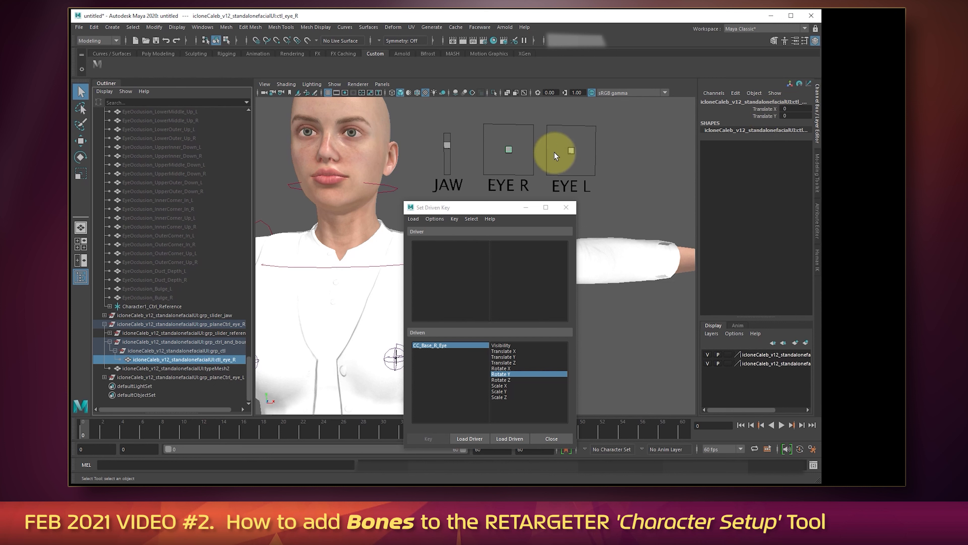
pyautogui.press('w')
pyautogui.click(768, 109)
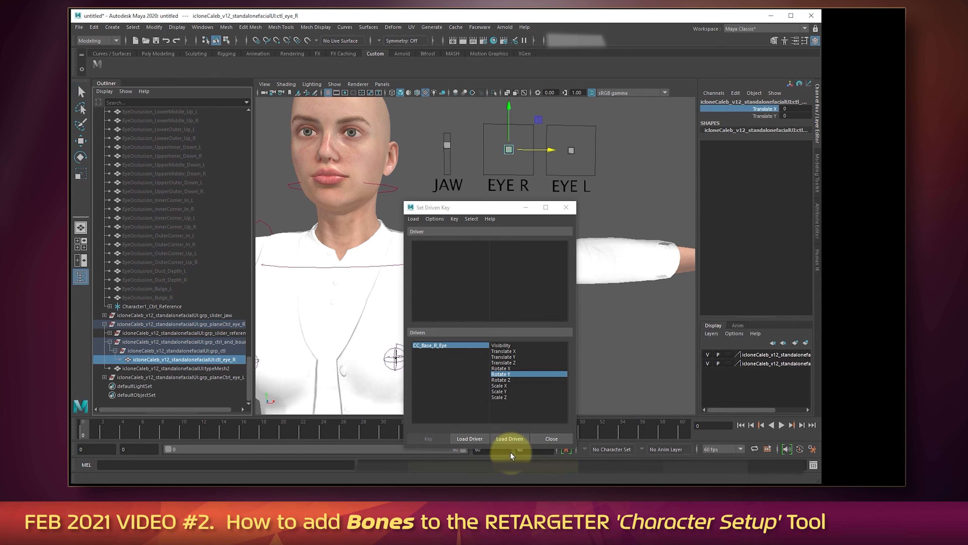
pyautogui.click(470, 438)
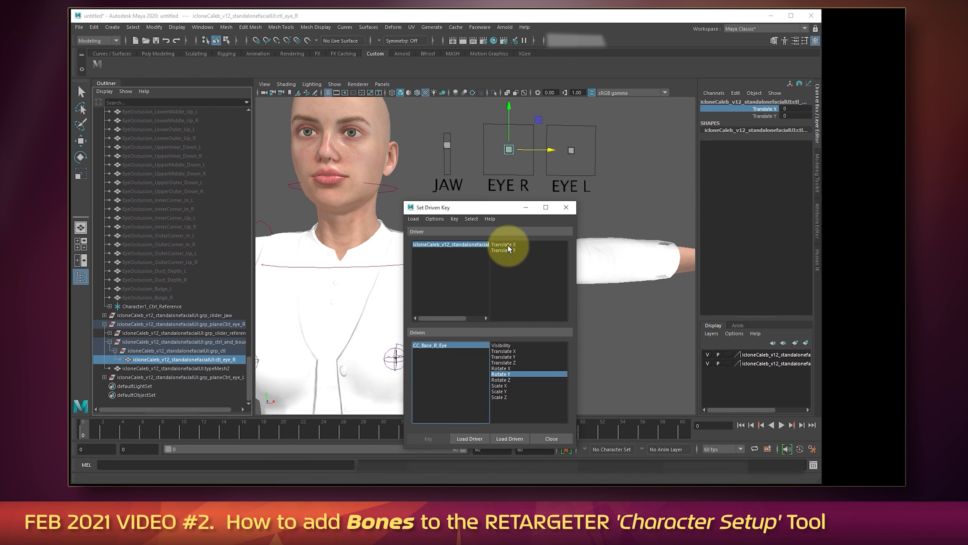
pyautogui.click(509, 247)
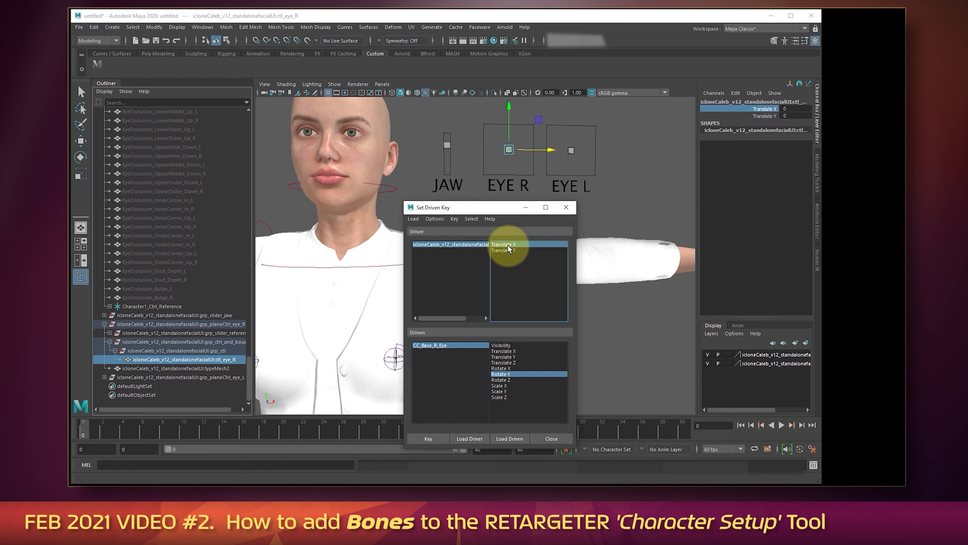
pyautogui.click(428, 437)
# Move ctl_eye_R to Translate X -1, set Rotate Y of CC_Base_R_Eye to -71, and key the driven pose.
pyautogui.press('q')
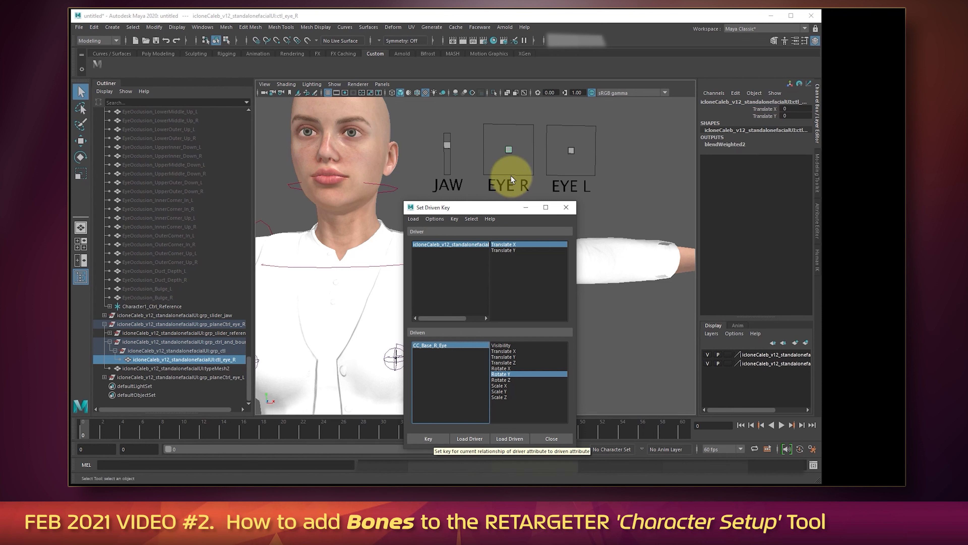
pyautogui.click(457, 146)
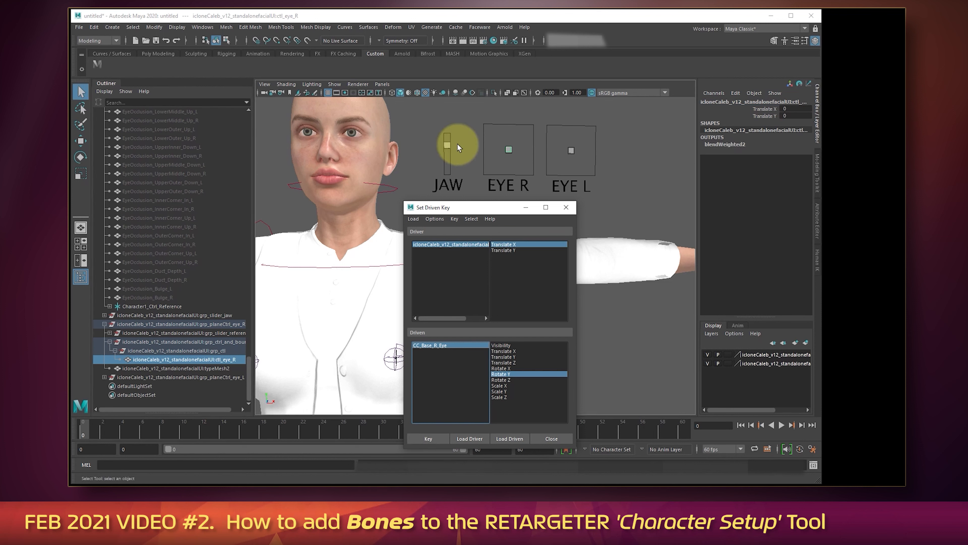
pyautogui.click(509, 149)
pyautogui.click(80, 140)
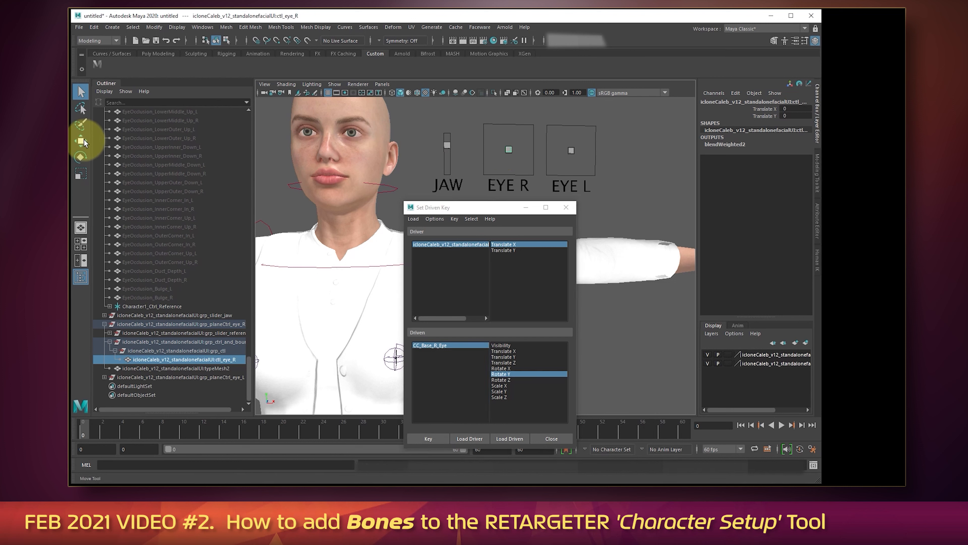
pyautogui.moveTo(540, 150); pyautogui.dragTo(466, 150)
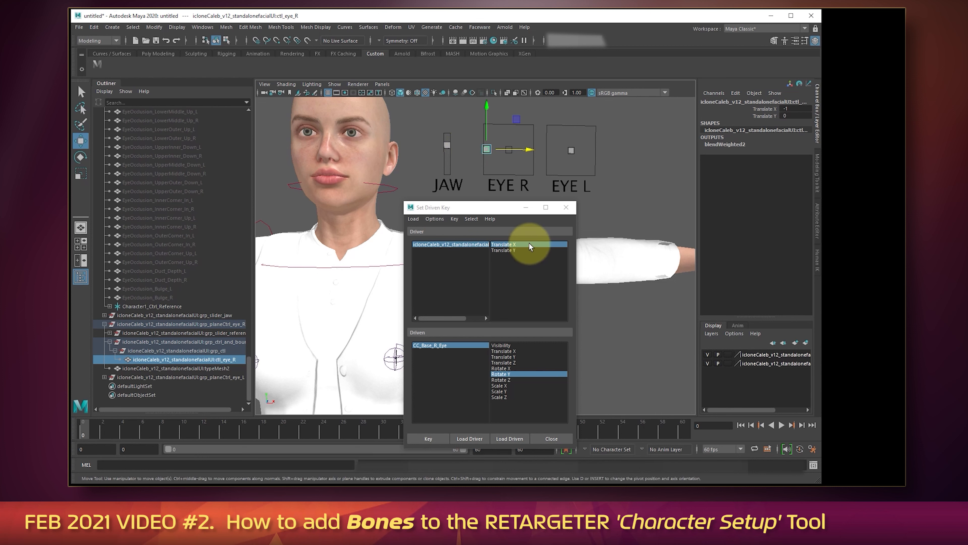
pyautogui.click(437, 345)
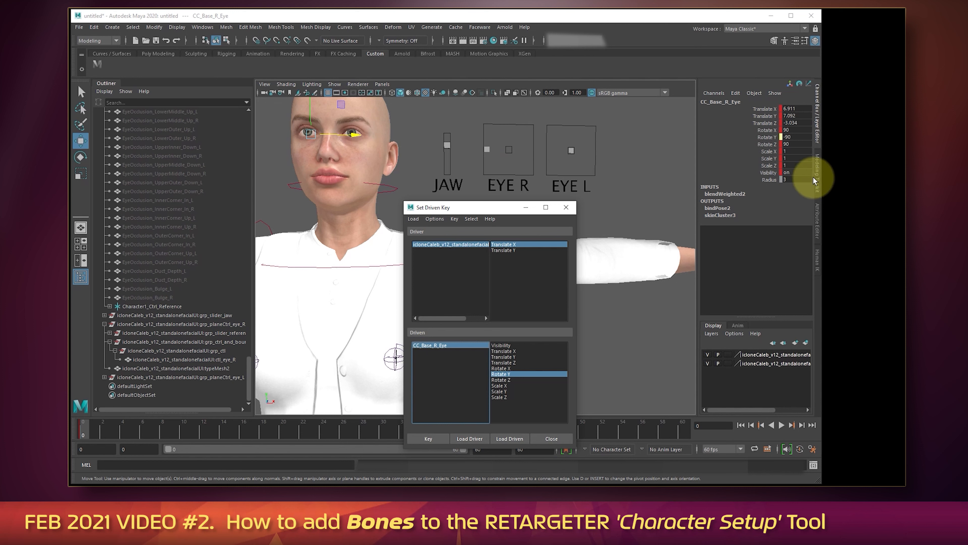
pyautogui.moveTo(796, 137); pyautogui.dragTo(444, 137)
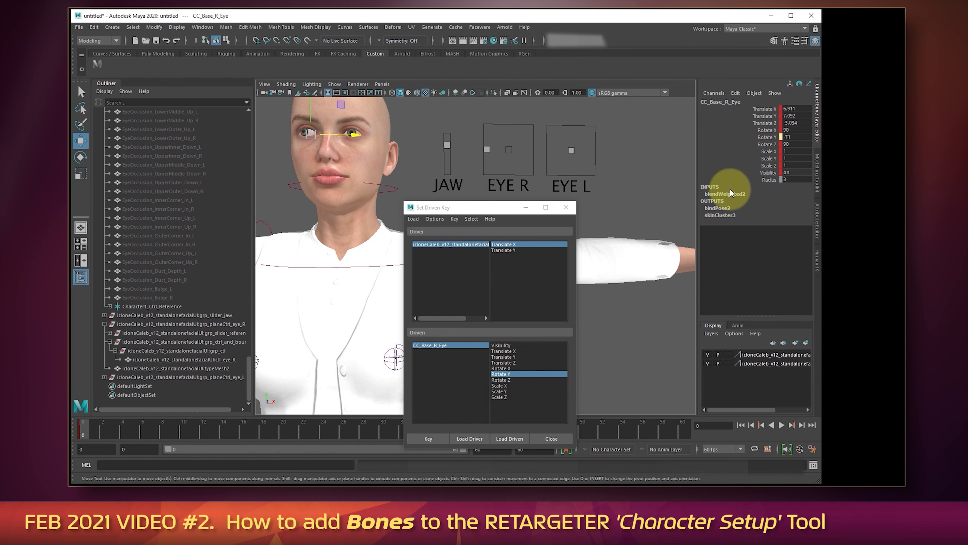
pyautogui.click(765, 138)
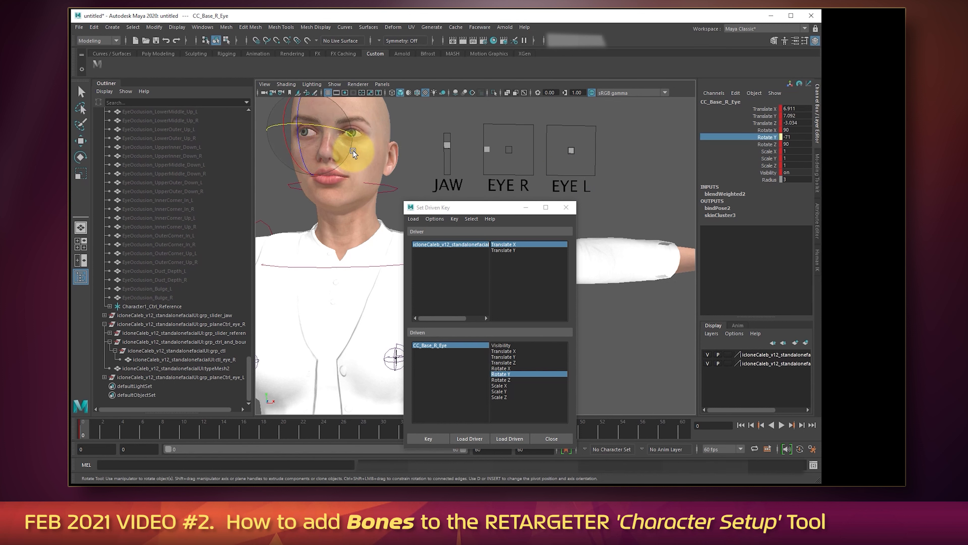
pyautogui.click(480, 209)
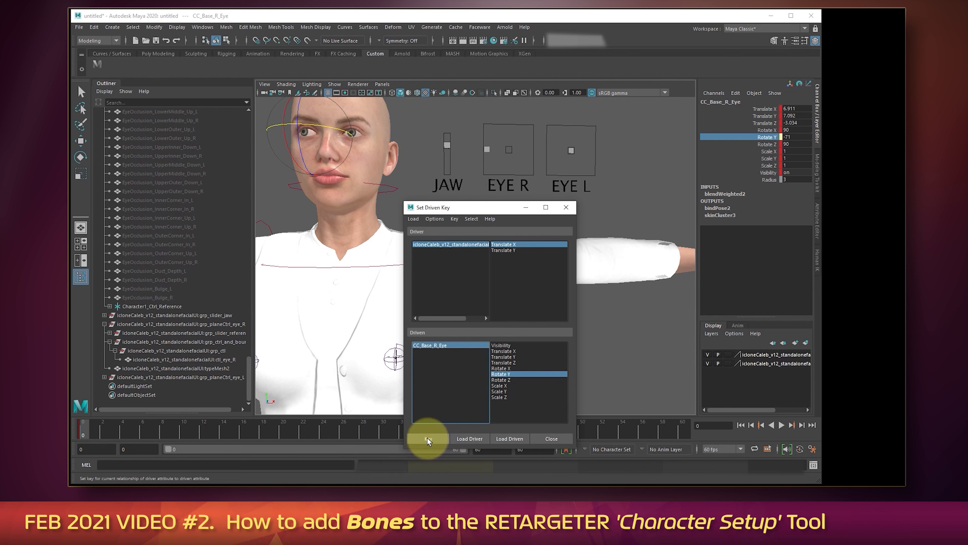
# Move ctl_eye_R to Translate X 1, set Rotate Y of CC_Base_R_Eye to -116, and key the driven pose.
pyautogui.click(491, 145)
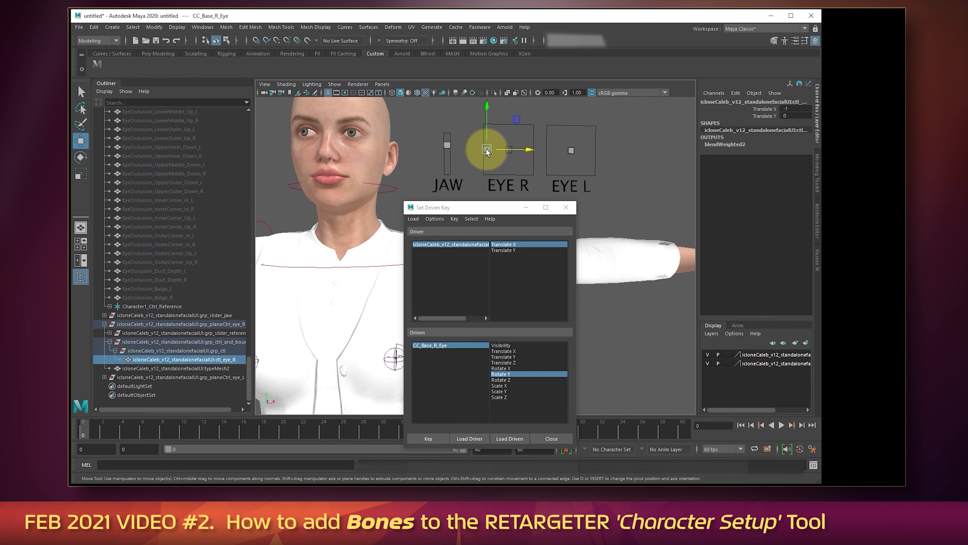
pyautogui.press('w')
pyautogui.moveTo(487, 150); pyautogui.dragTo(642, 153)
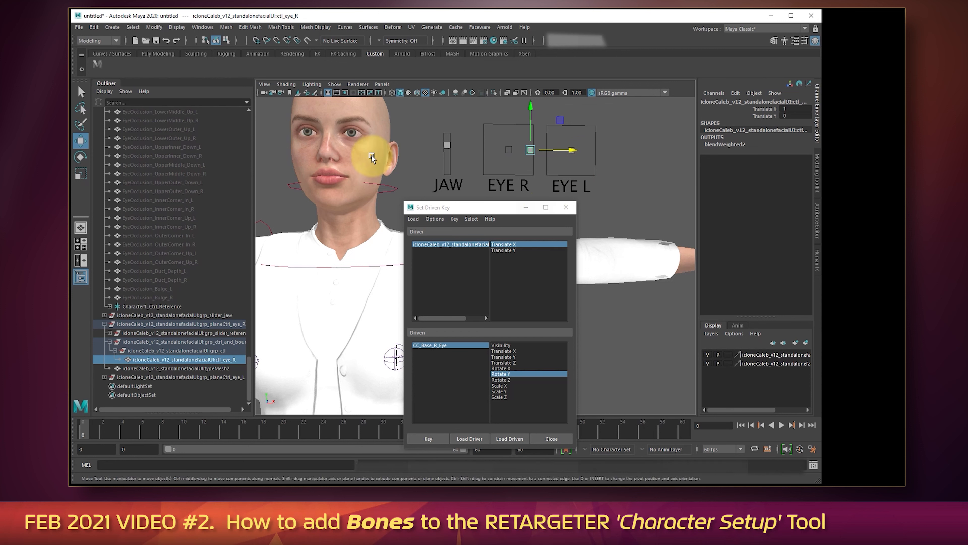
pyautogui.click(438, 348)
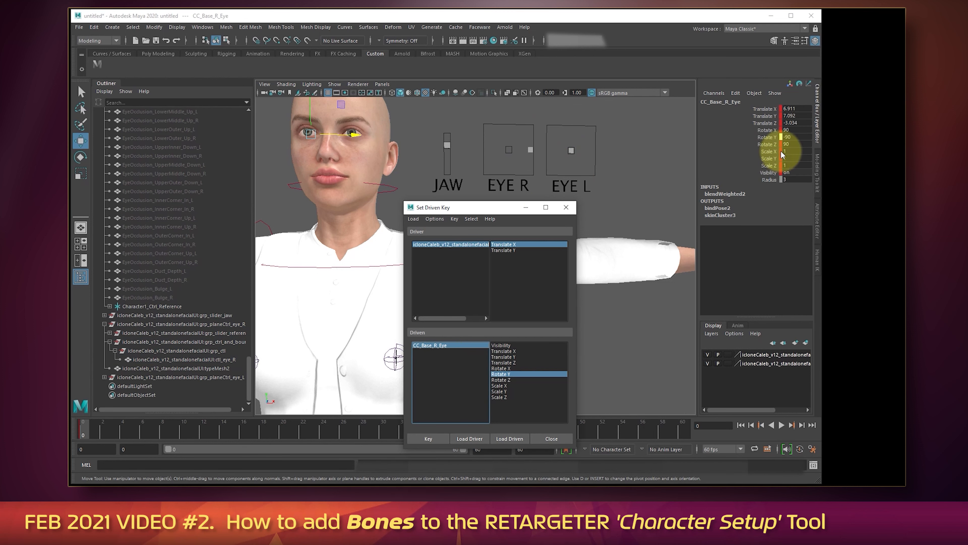
pyautogui.keyDown('ctrl'); pyautogui.moveTo(799, 137); pyautogui.dragTo(785, 139); pyautogui.keyUp('ctrl')
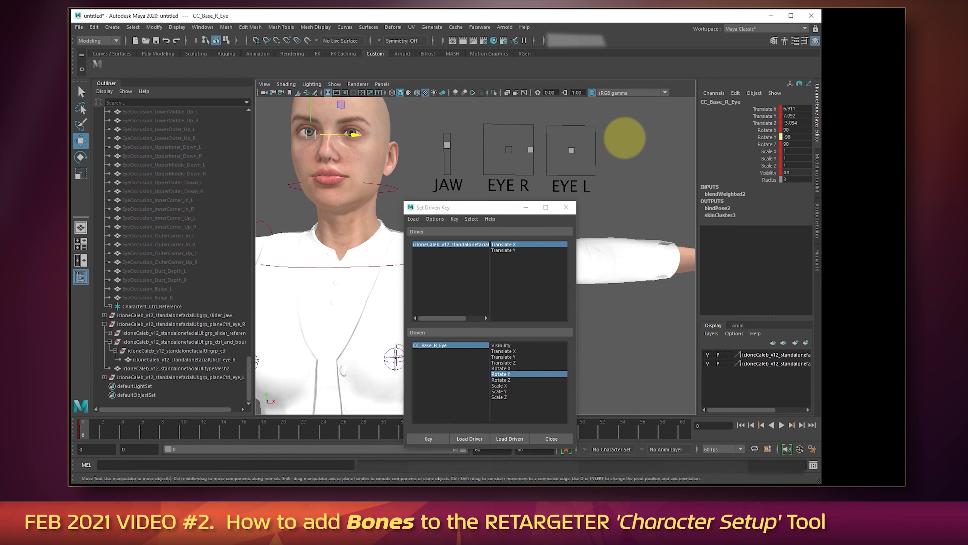
pyautogui.moveTo(381, 133); pyautogui.dragTo(351, 137, button='middle')
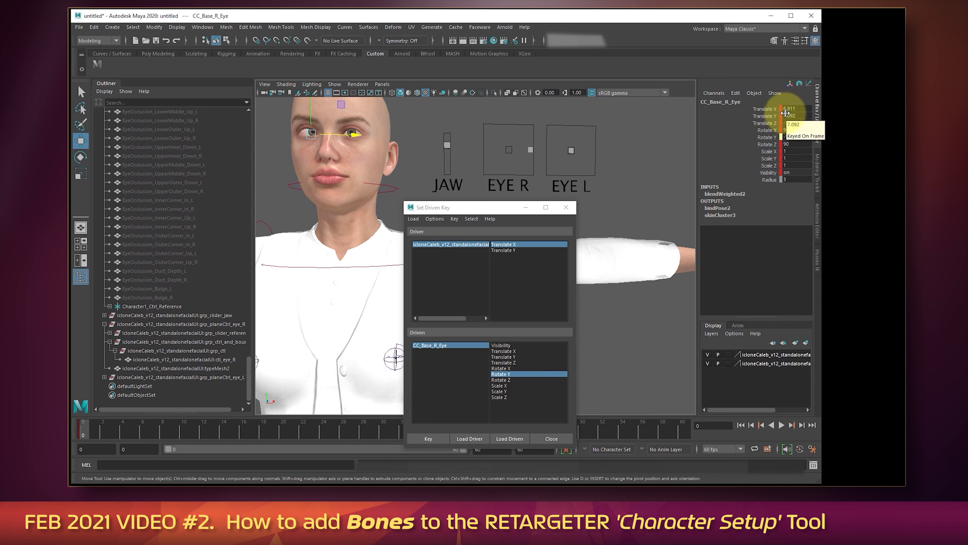
pyautogui.click(428, 439)
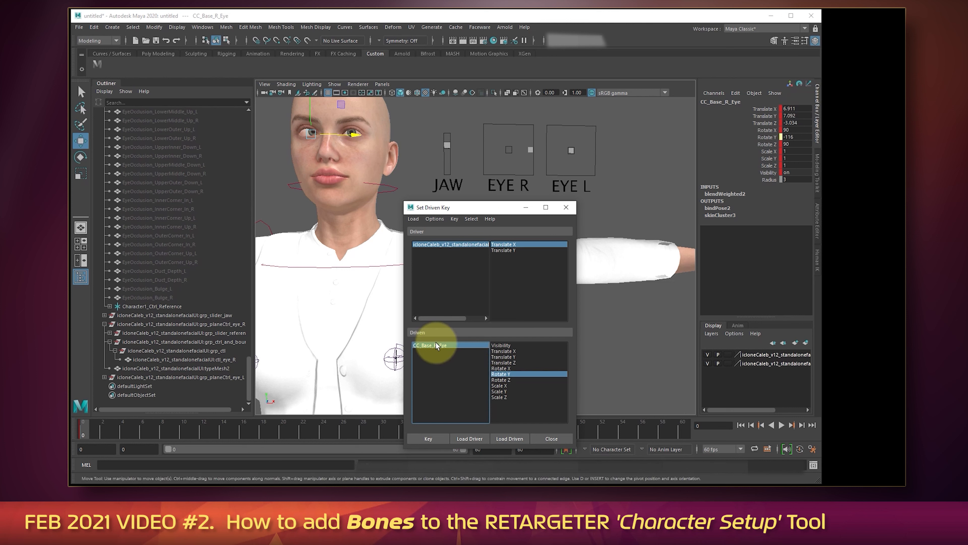
# Make the tangents of CC_Base_R_Eye's driven Rotate Y curve linear in the Graph Editor.
pyautogui.click(215, 27)
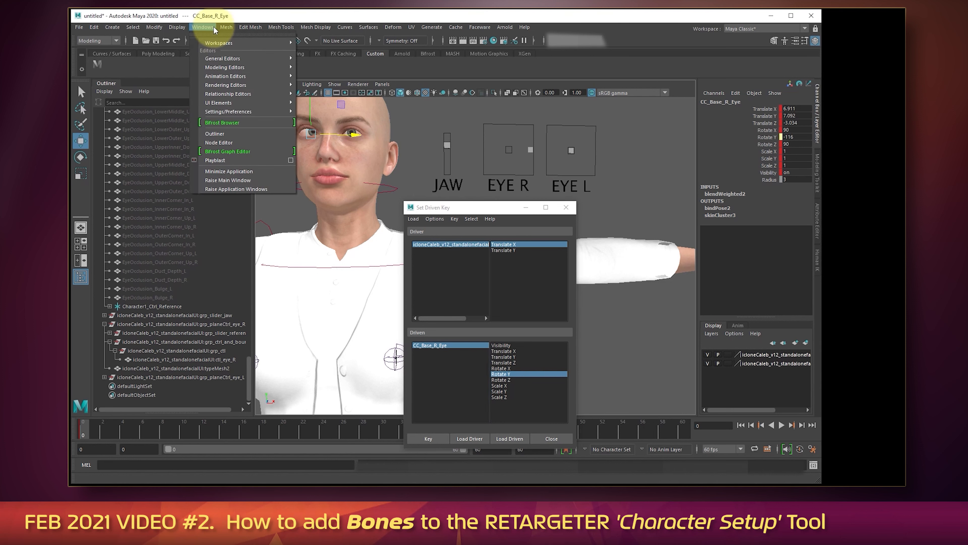
pyautogui.moveTo(227, 75)
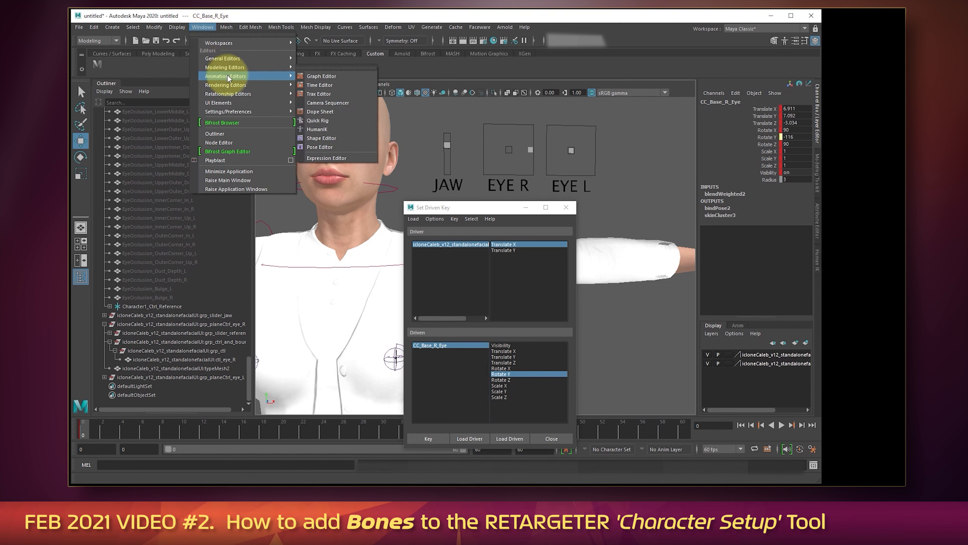
pyautogui.click(315, 77)
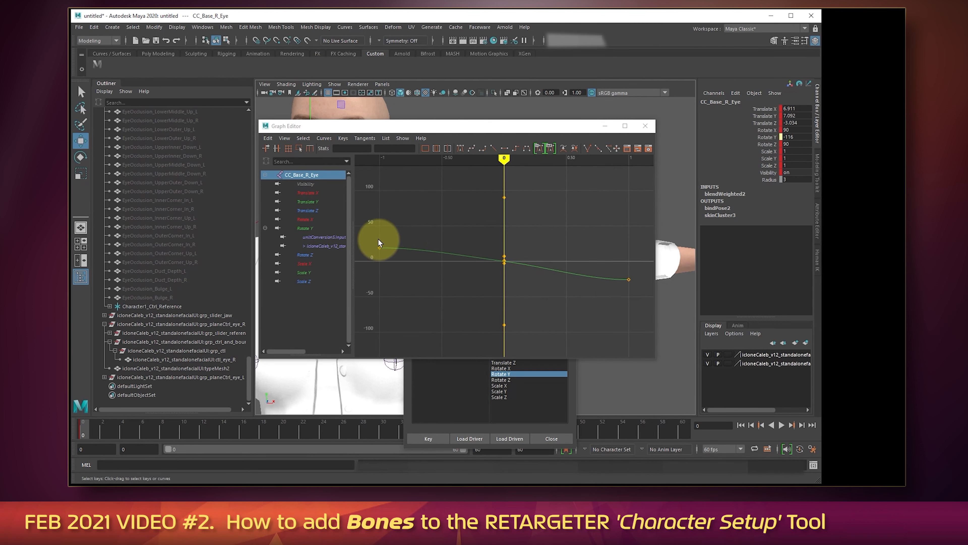
pyautogui.click(379, 241)
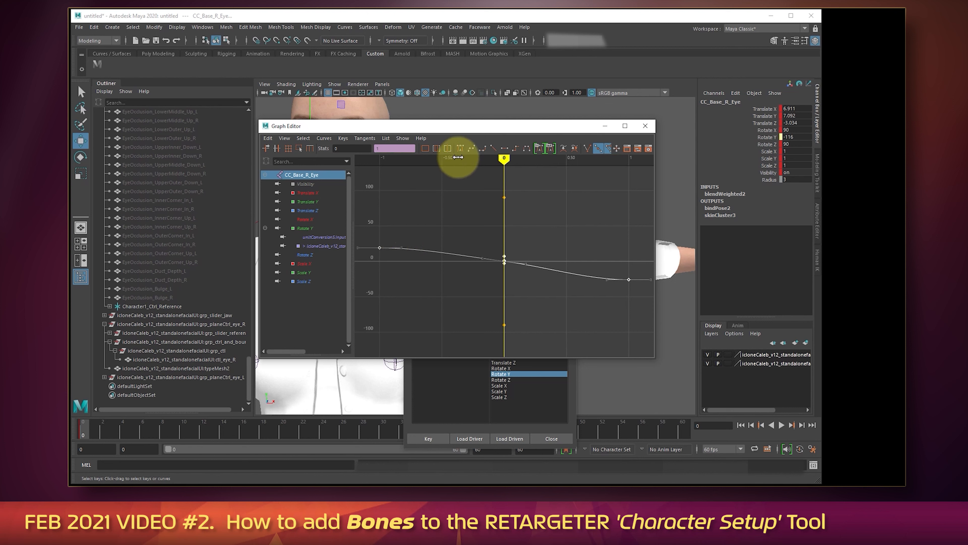
pyautogui.click(492, 149)
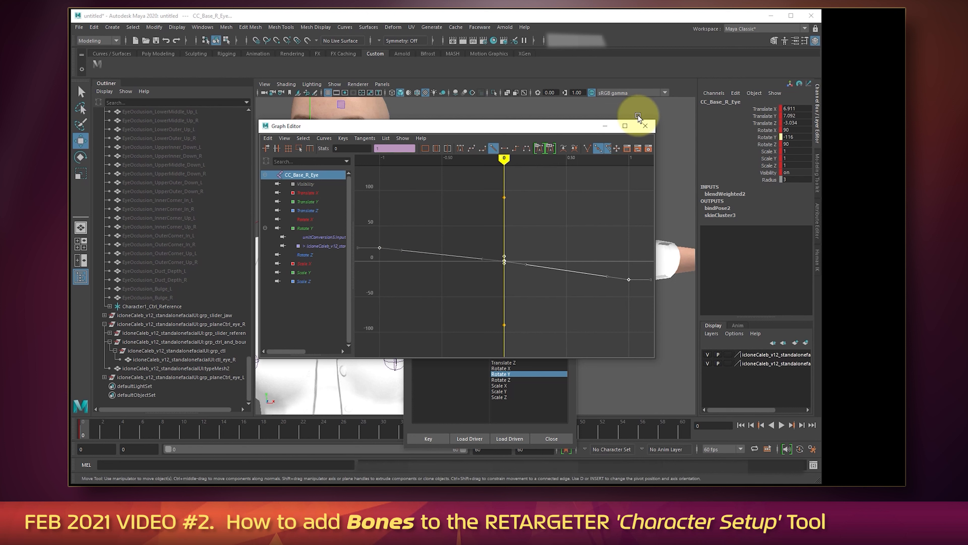
pyautogui.click(644, 127)
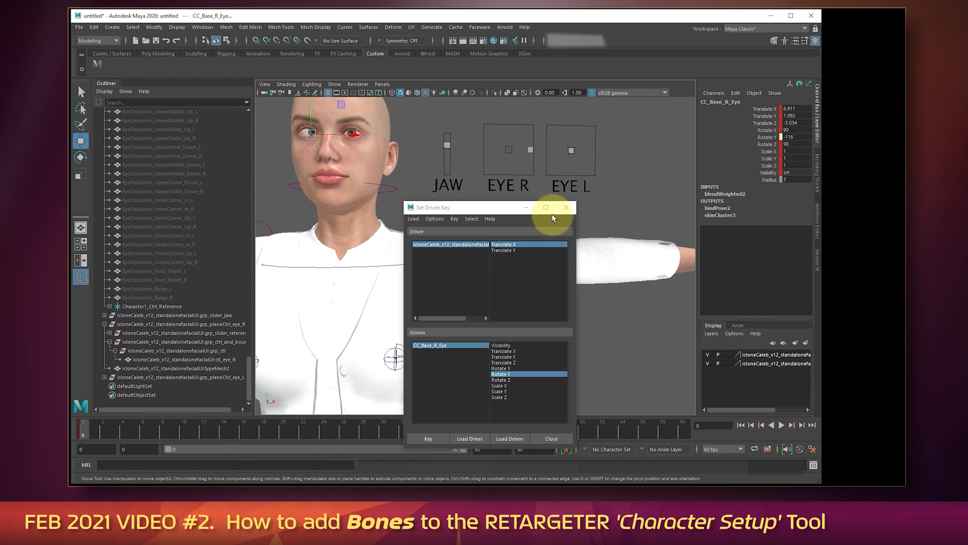
# Test the right eye by moving ctl_eye_R, close Set Driven Key, and reset the control's Translate X and Translate Y to 0.
pyautogui.click(530, 150)
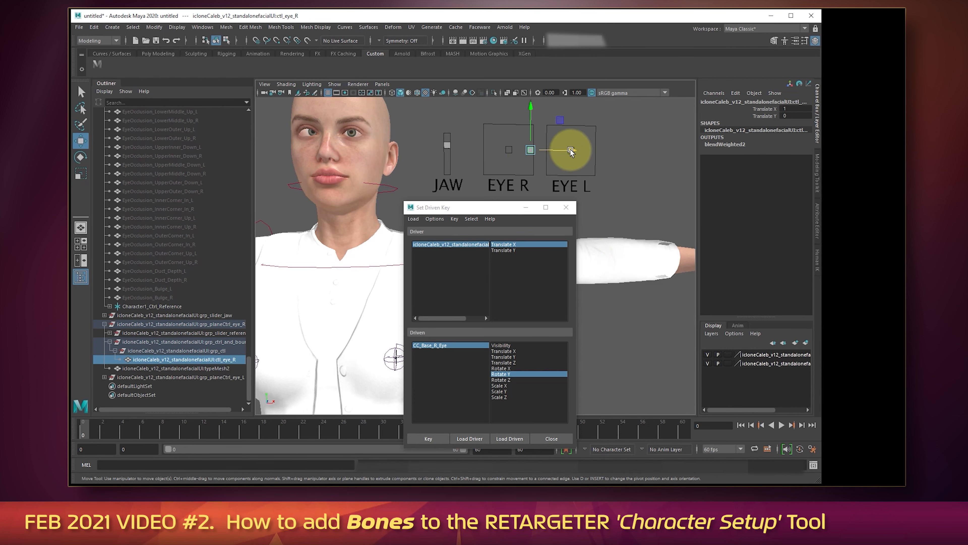
pyautogui.moveTo(570, 151); pyautogui.dragTo(545, 119)
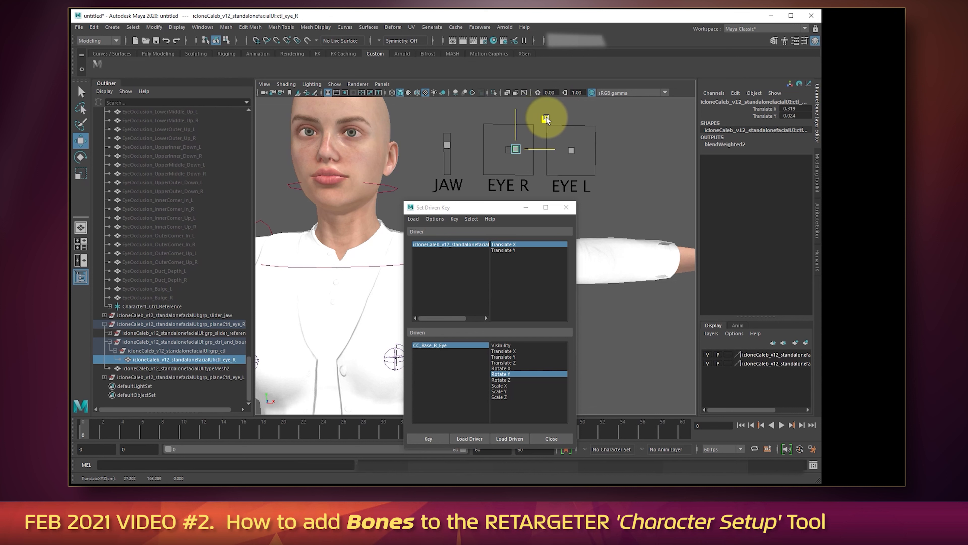
pyautogui.click(564, 209)
pyautogui.click(801, 108)
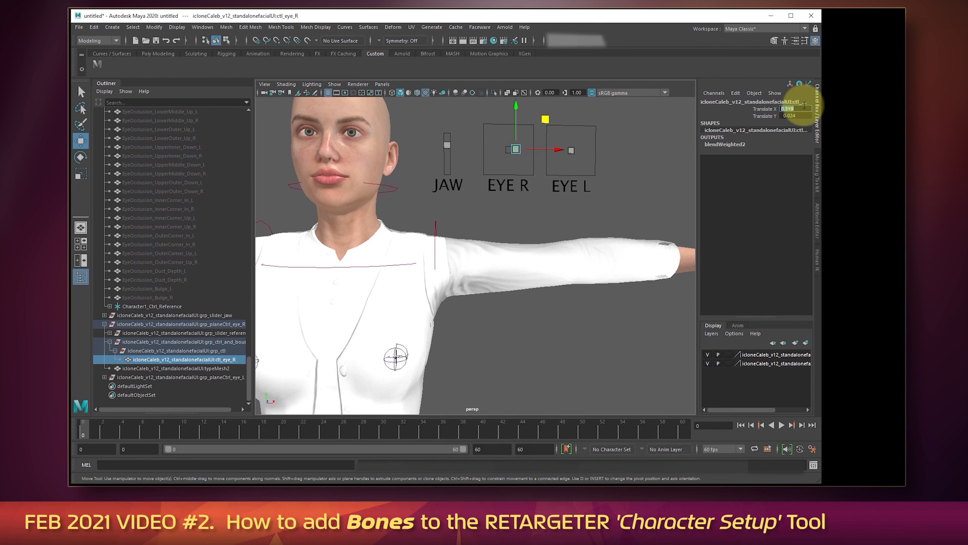
pyautogui.write('0')
pyautogui.press('Tab')
pyautogui.write('0')
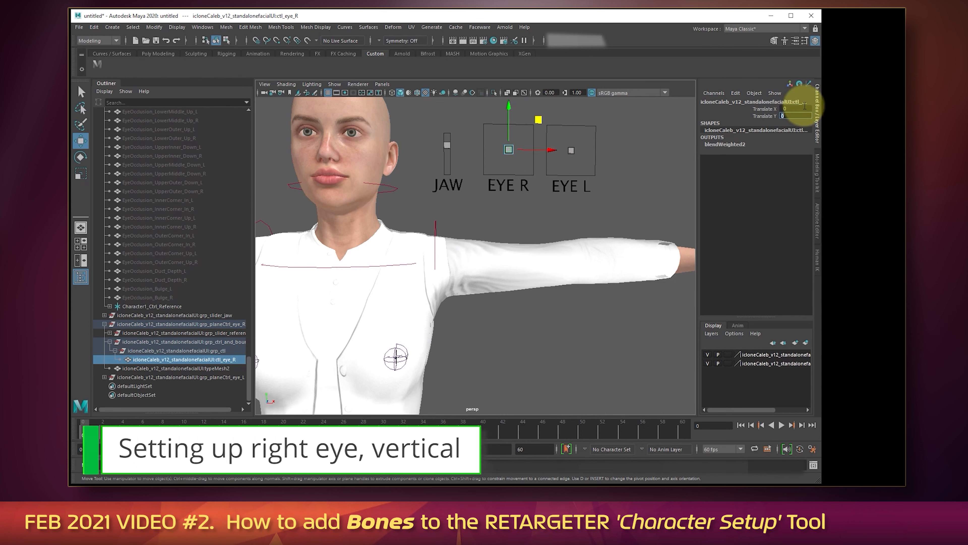
# Test the vertical movement of CC_Base_R_Eye with its Rotate X, and undo the test change.
pyautogui.click(186, 263)
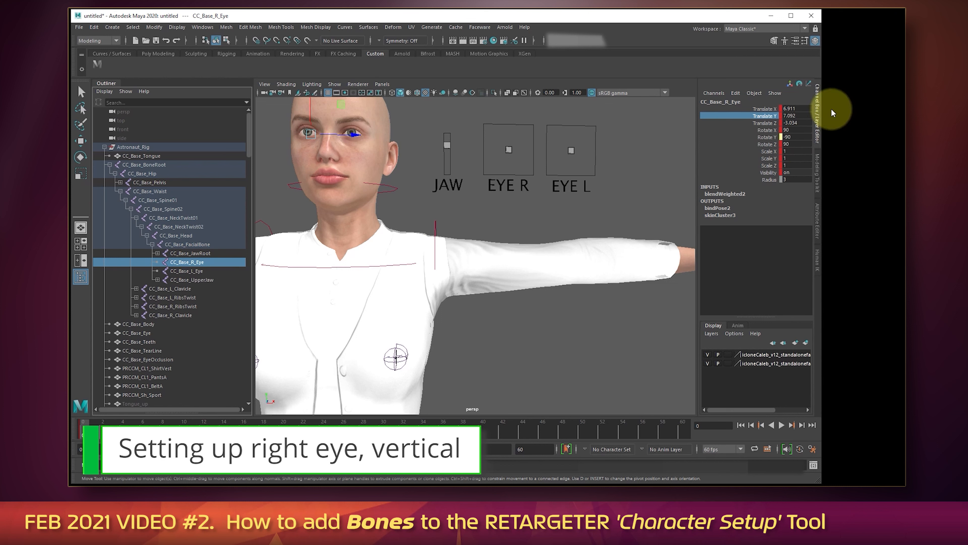
pyautogui.click(763, 131)
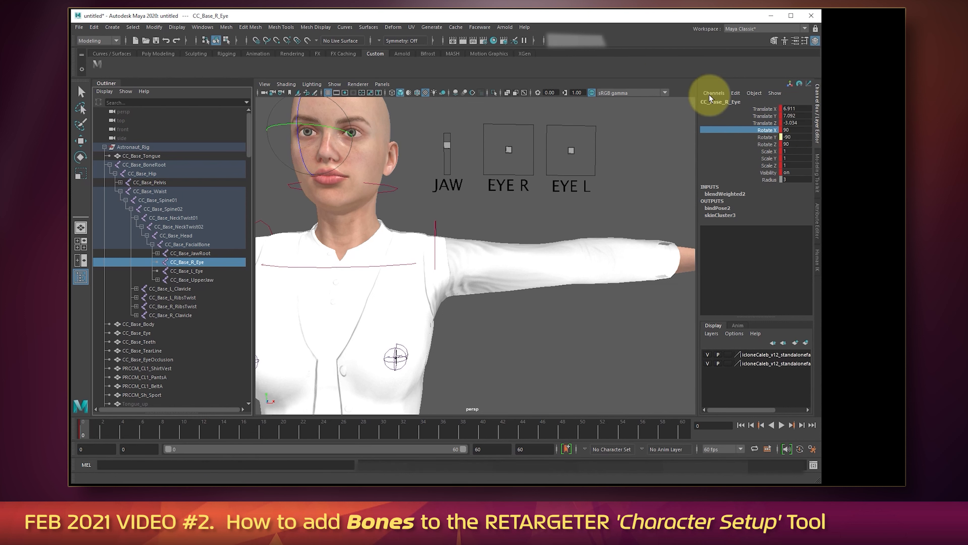
pyautogui.keyDown('ctrl'); pyautogui.moveTo(790, 131); pyautogui.dragTo(821, 140); pyautogui.keyUp('ctrl')
pyautogui.hotkey('ctrl', 'z')
# Open Set Driven Key for CC_Base_R_Eye with Rotate X as the driven attribute.
pyautogui.click(773, 131)
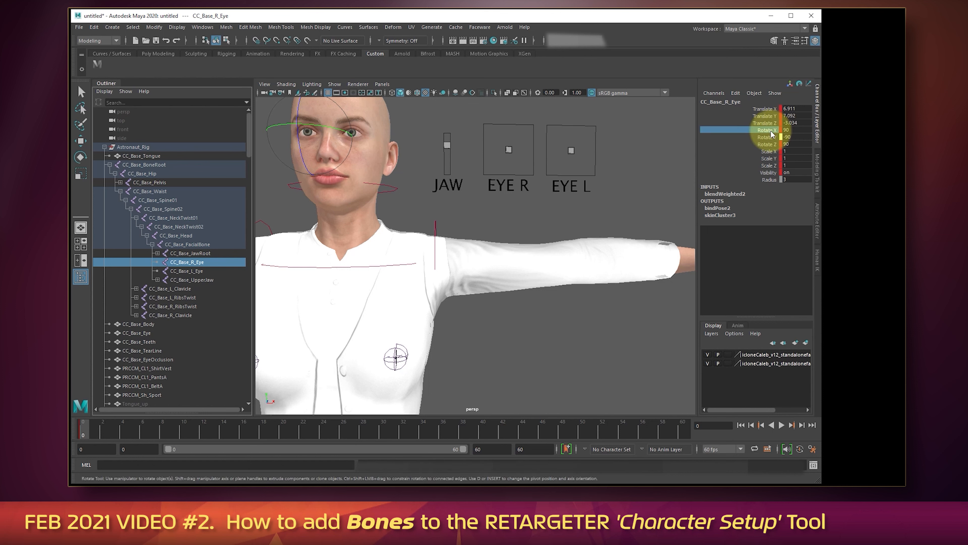
pyautogui.click(735, 93)
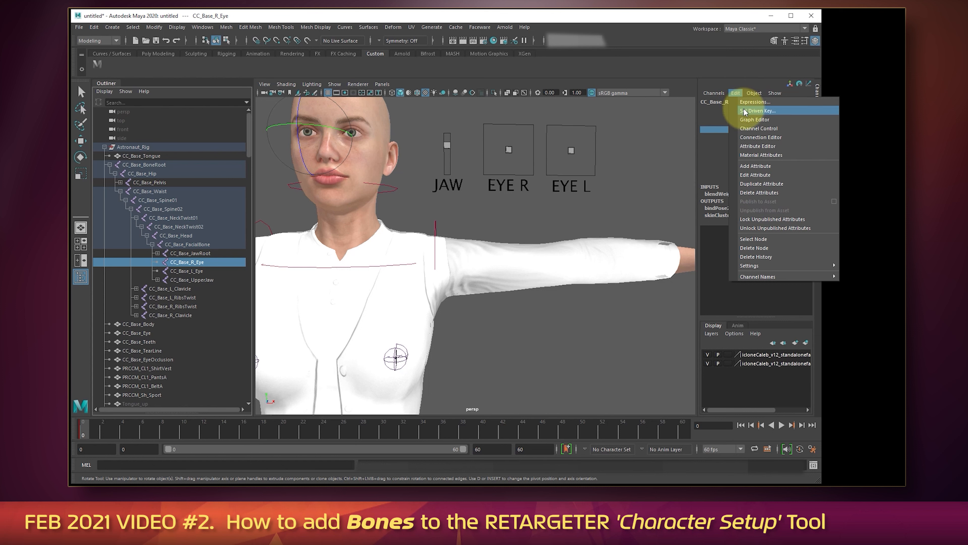
pyautogui.click(745, 111)
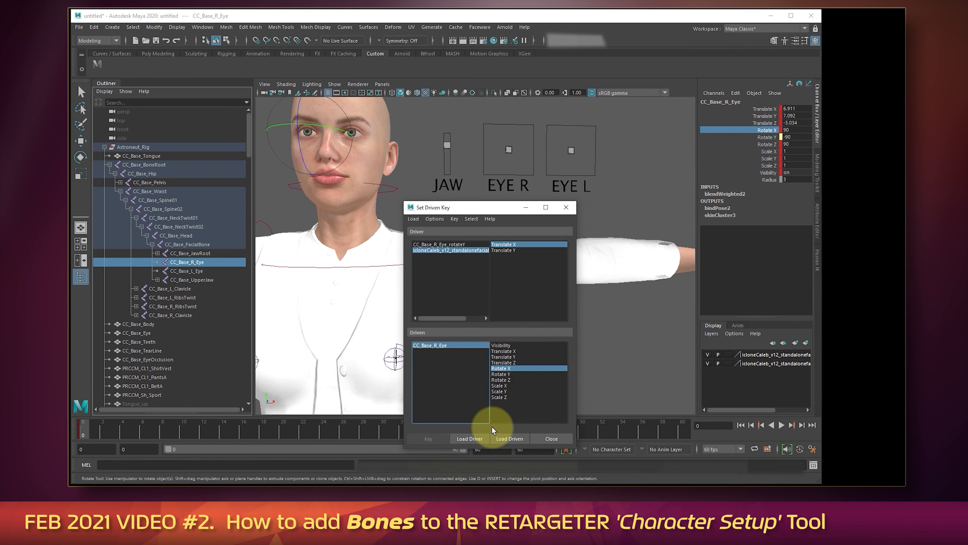
# Load ctl_eye_R as the driver and key its Translate Y at 0 against the neutral Rotate X of CC_Base_R_Eye.
pyautogui.click(508, 148)
pyautogui.press('w')
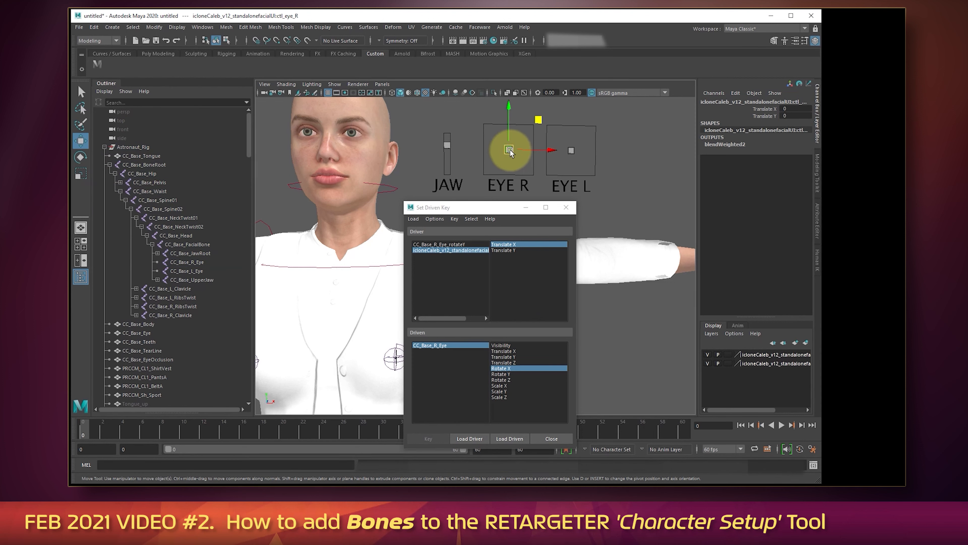
pyautogui.click(762, 116)
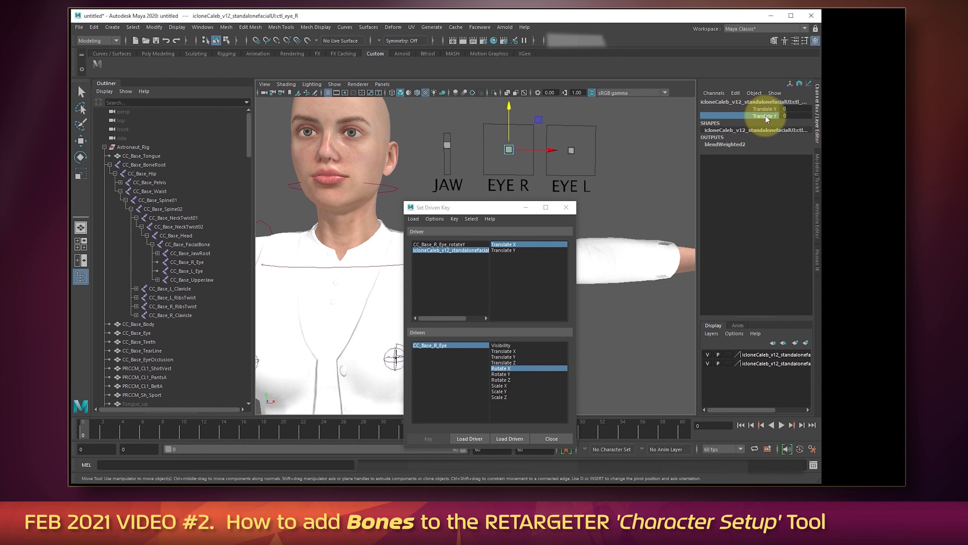
pyautogui.click(469, 436)
pyautogui.click(507, 251)
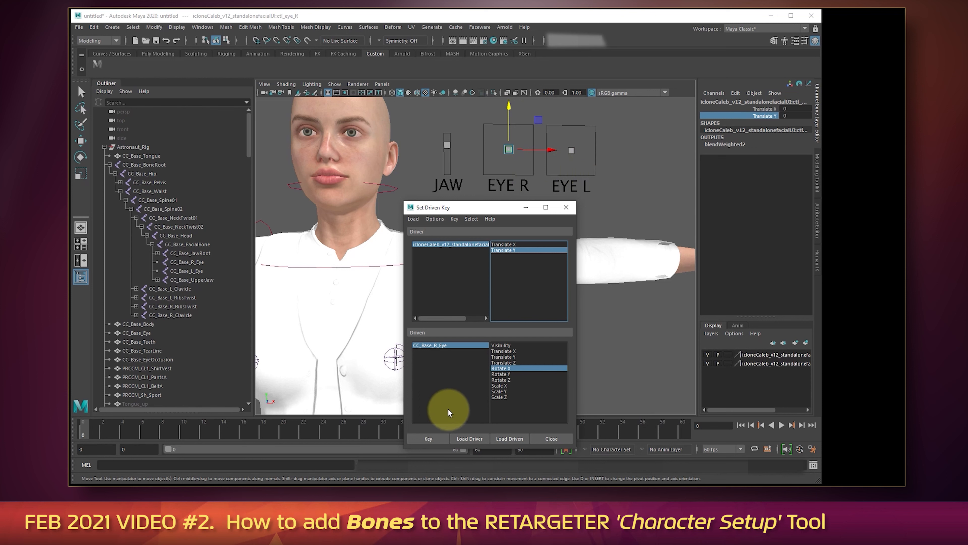
pyautogui.click(429, 437)
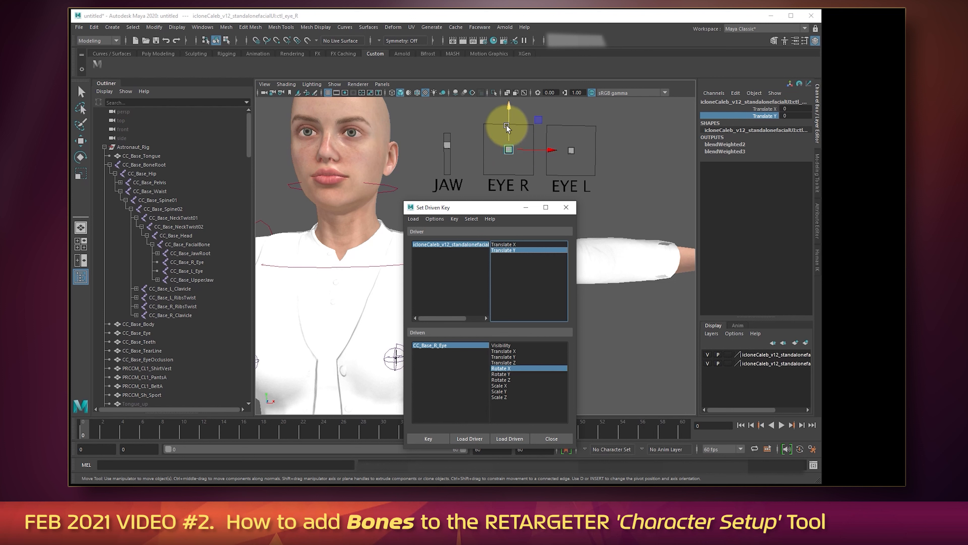
# Raise ctl_eye_R to Translate Y 1, set CC_Base_R_Eye's Rotate X to 76, and key the pose.
pyautogui.moveTo(507, 126); pyautogui.dragTo(509, 71)
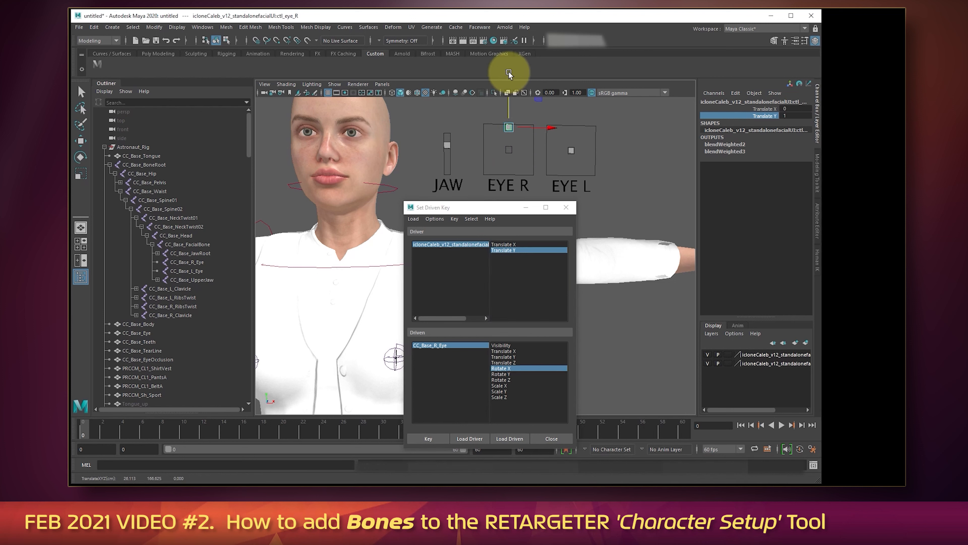
pyautogui.click(446, 345)
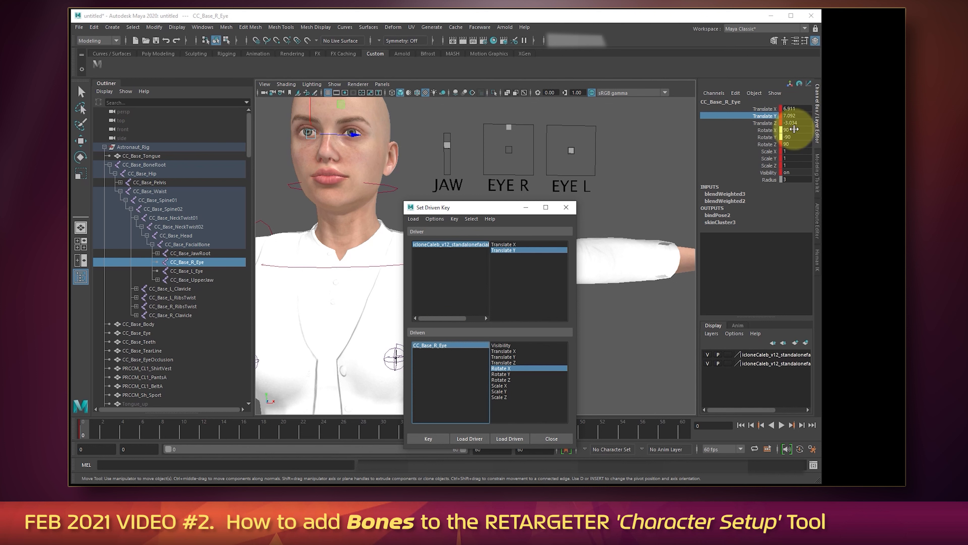
pyautogui.keyDown('ctrl'); pyautogui.moveTo(794, 130); pyautogui.dragTo(571, 132); pyautogui.keyUp('ctrl')
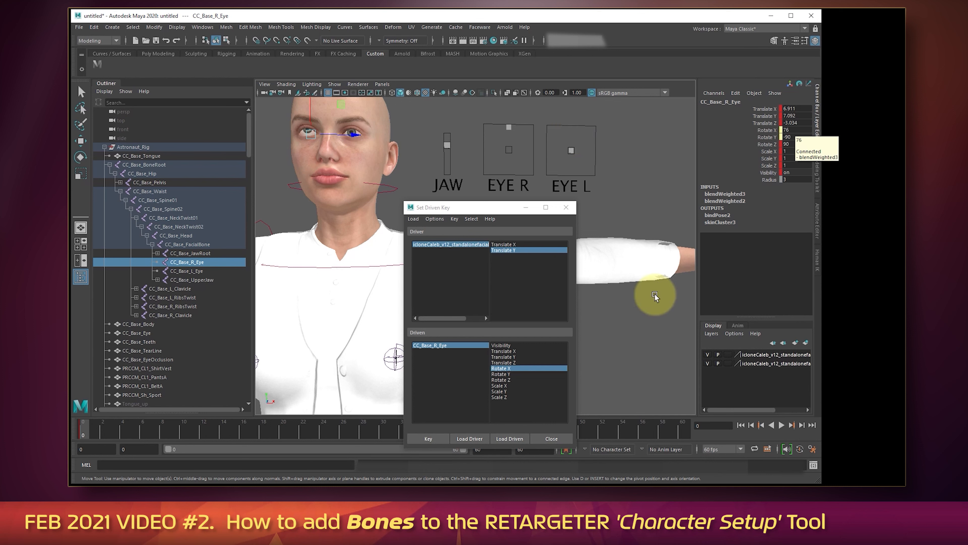
pyautogui.click(427, 439)
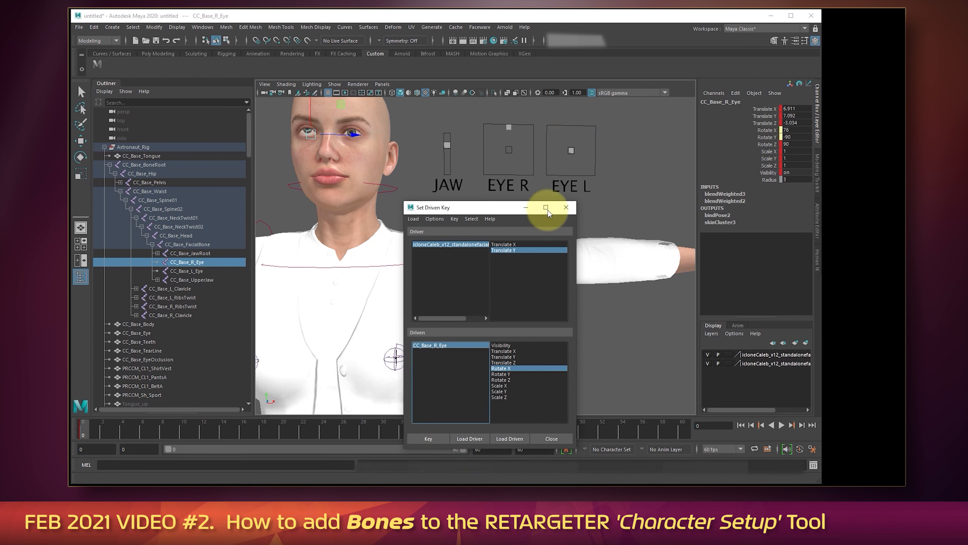
# Lower ctl_eye_R to Translate Y -1, set CC_Base_R_Eye's Rotate X to 109, and key the pose.
pyautogui.click(509, 127)
pyautogui.press('w')
pyautogui.moveTo(508, 107); pyautogui.dragTo(510, 186)
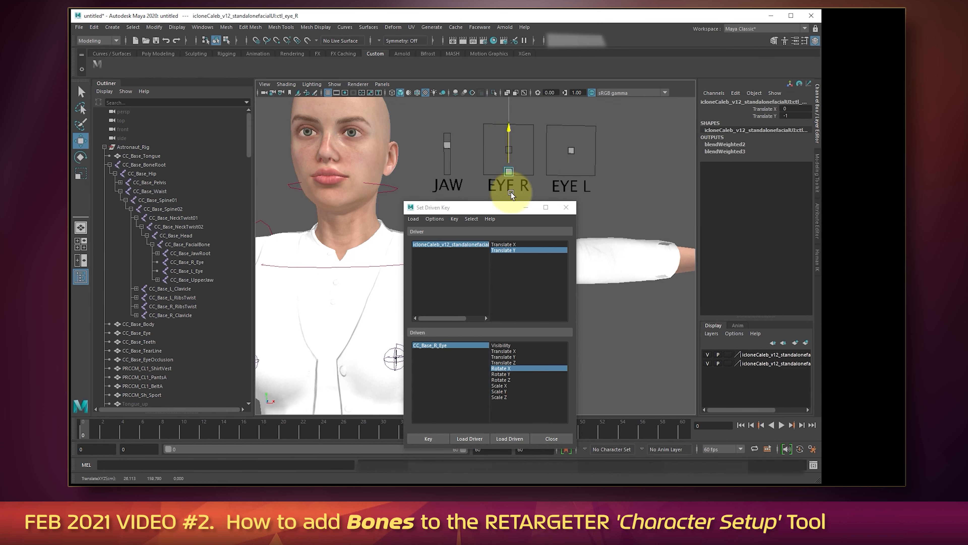
pyautogui.click(444, 346)
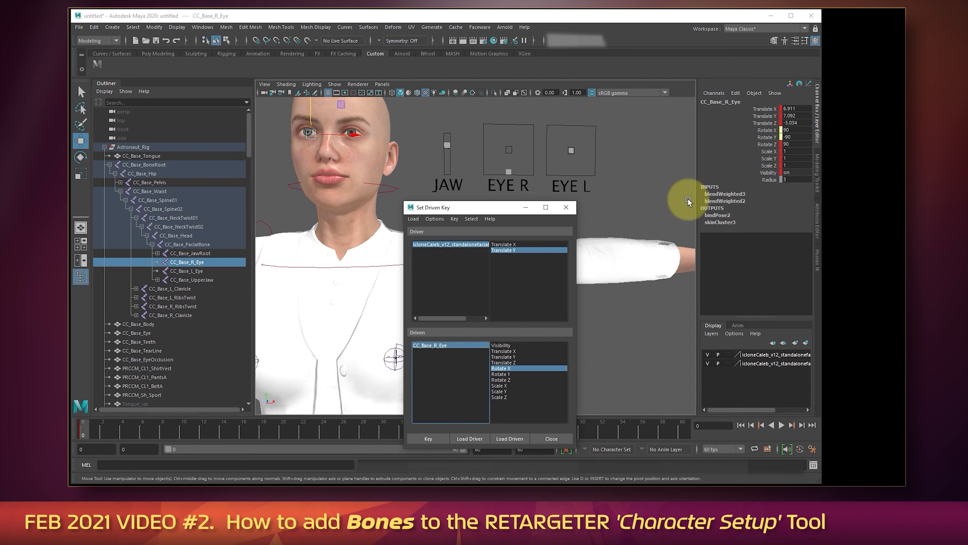
pyautogui.keyDown('ctrl'); pyautogui.moveTo(825, 131); pyautogui.dragTo(876, 131); pyautogui.keyUp('ctrl')
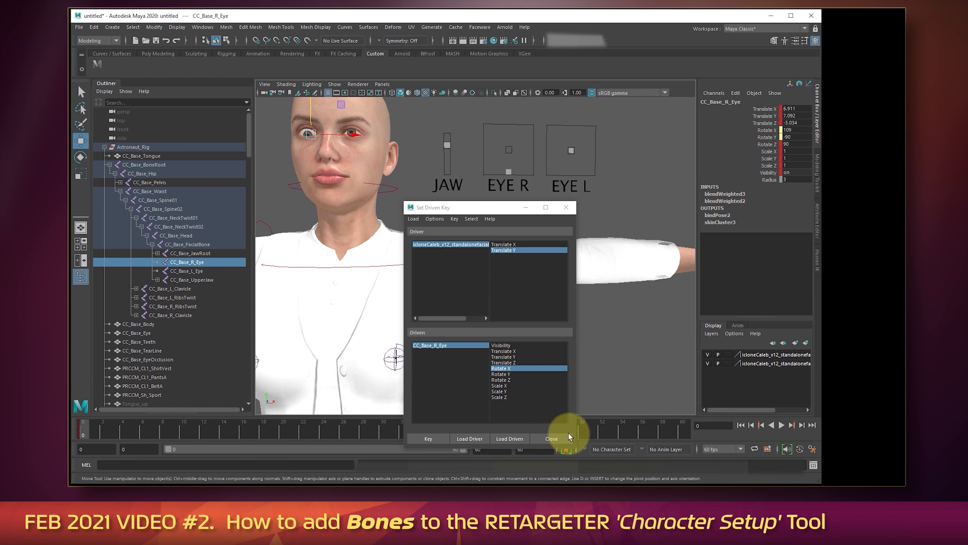
pyautogui.click(420, 438)
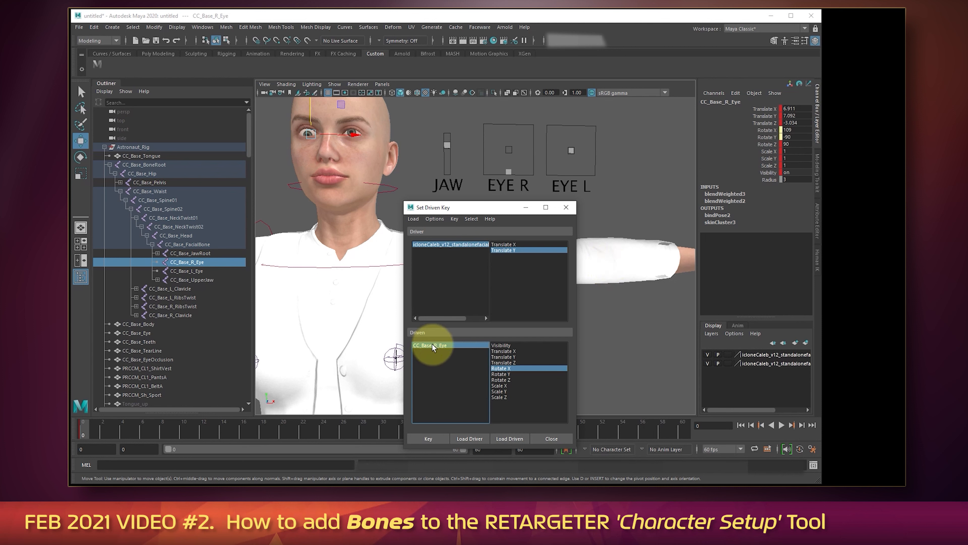
# Test the right eye's combined vertical and horizontal movement by moving ctl_eye_R around its box.
pyautogui.click(508, 171)
pyautogui.moveTo(508, 133); pyautogui.dragTo(517, 97)
pyautogui.moveTo(528, 135)
pyautogui.mouseDown()
pyautogui.moveTo(546, 126)
pyautogui.moveTo(519, 118)
pyautogui.moveTo(538, 103)
pyautogui.moveTo(538, 122)
pyautogui.mouseUp()
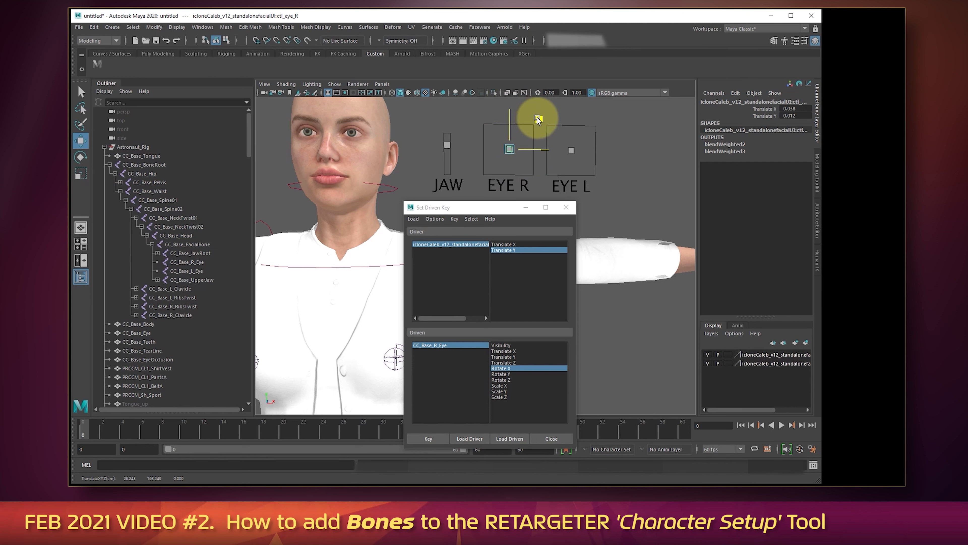
# Give the driven-key curves of CC_Base_R_Eye linear tangents in the Graph Editor.
pyautogui.click(431, 345)
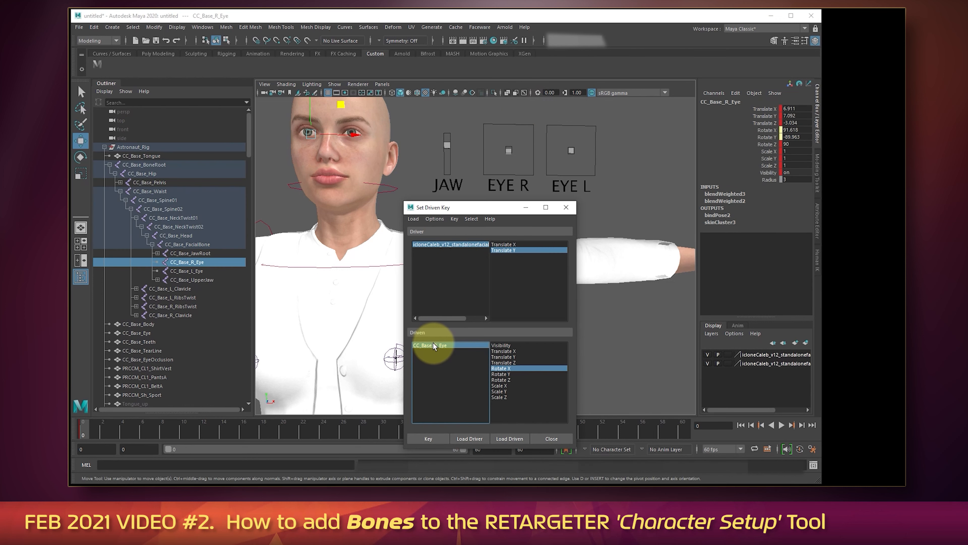
pyautogui.click(192, 27)
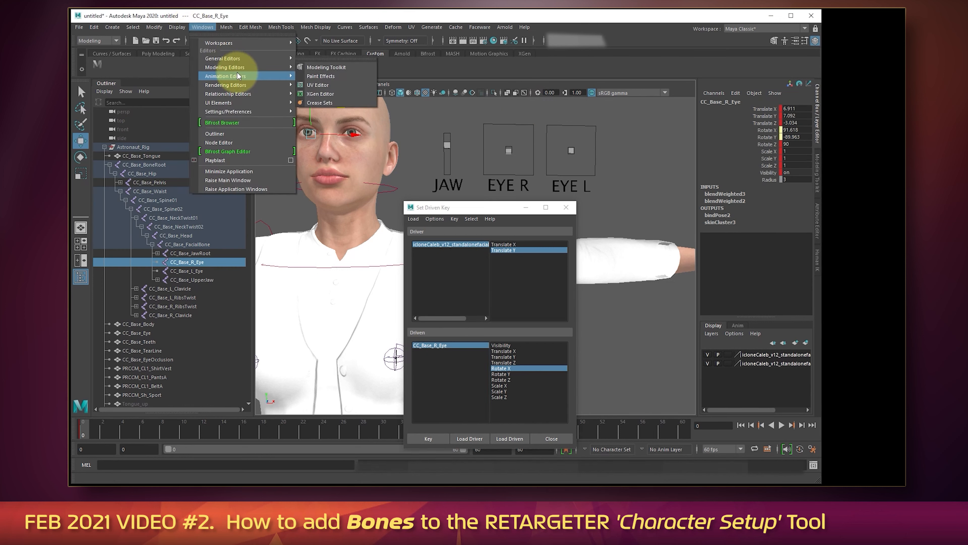
pyautogui.moveTo(280, 75)
pyautogui.click(326, 78)
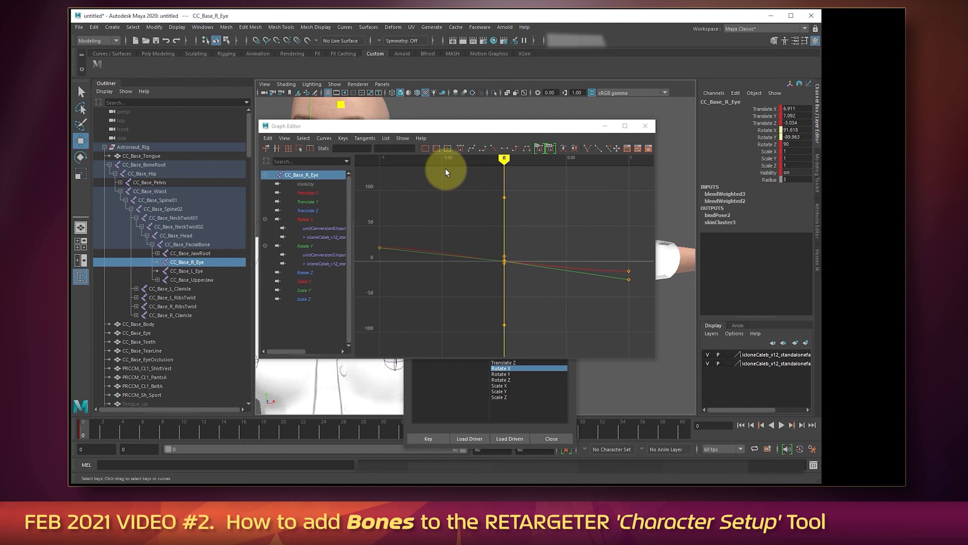
pyautogui.moveTo(381, 237); pyautogui.dragTo(642, 294)
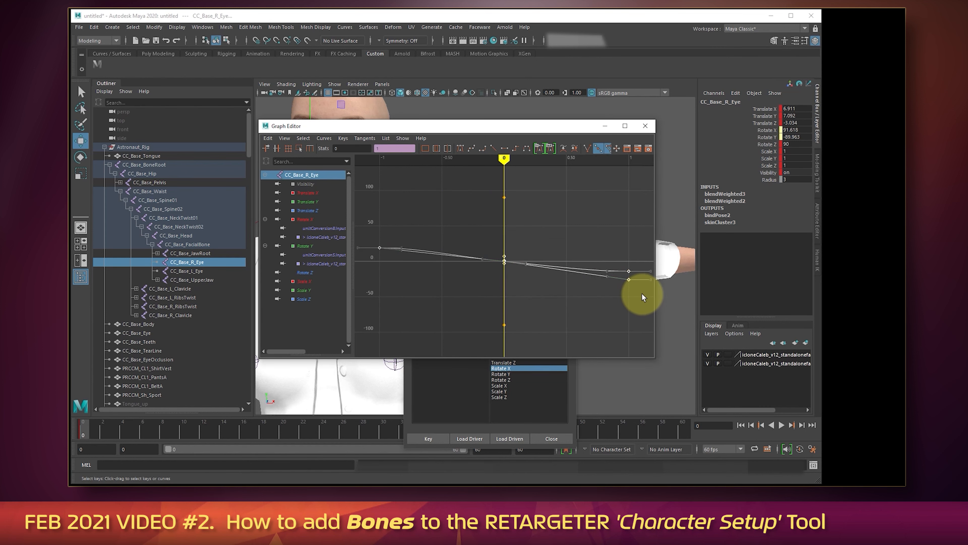
pyautogui.click(492, 147)
pyautogui.click(624, 218)
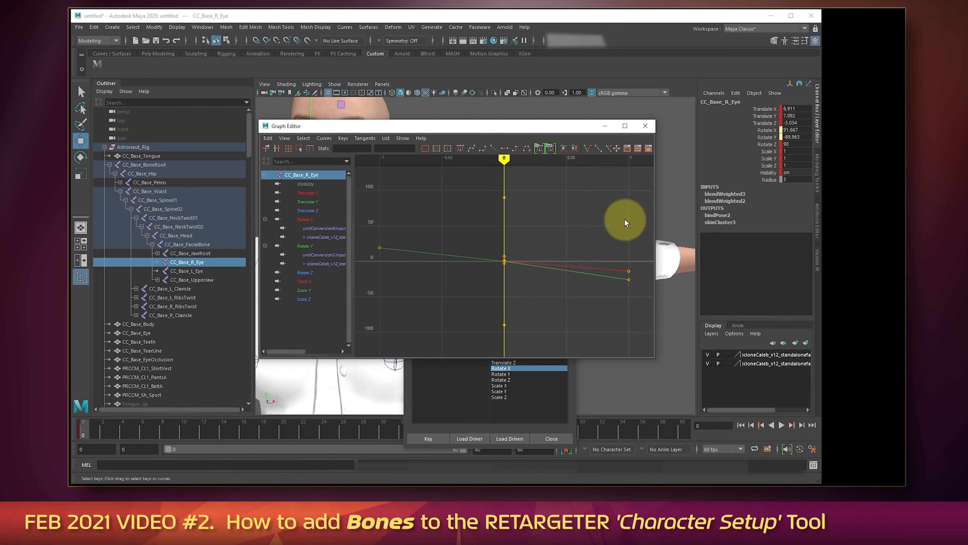
pyautogui.click(645, 125)
pyautogui.click(268, 217)
# Set up a driven key with ctl_eye_L's Translate X driving CC_Base_L_Eye's Rotate Y, and key the neutral pose.
pyautogui.click(193, 272)
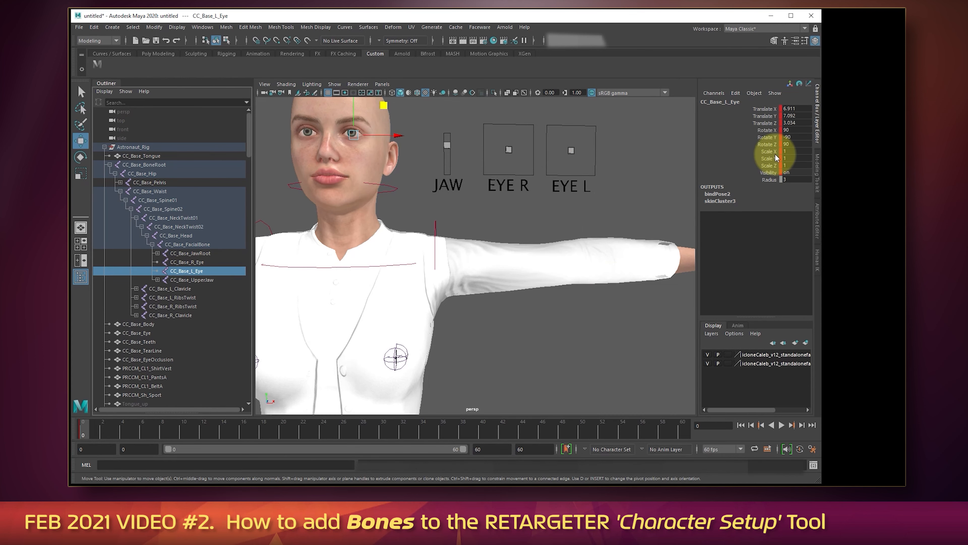
pyautogui.click(765, 137)
pyautogui.click(736, 93)
pyautogui.click(743, 111)
pyautogui.click(572, 150)
pyautogui.click(474, 438)
pyautogui.click(505, 245)
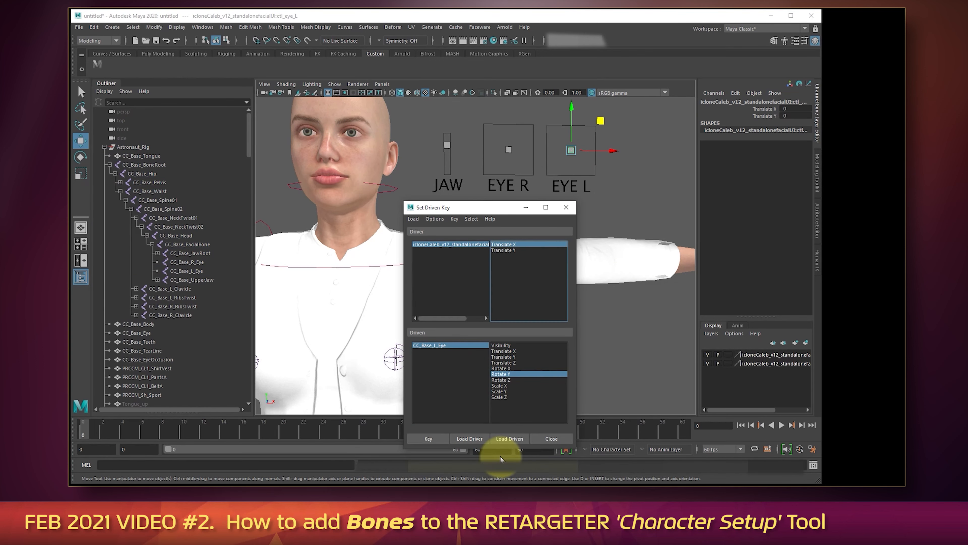
pyautogui.click(429, 438)
# Key CC_Base_L_Eye's Rotate Y for the sideways look with ctl_eye_L at Translate X 1.
pyautogui.moveTo(613, 151); pyautogui.dragTo(635, 152)
pyautogui.click(435, 346)
pyautogui.click(796, 137)
pyautogui.click(447, 245)
pyautogui.click(437, 346)
pyautogui.click(429, 438)
pyautogui.click(446, 245)
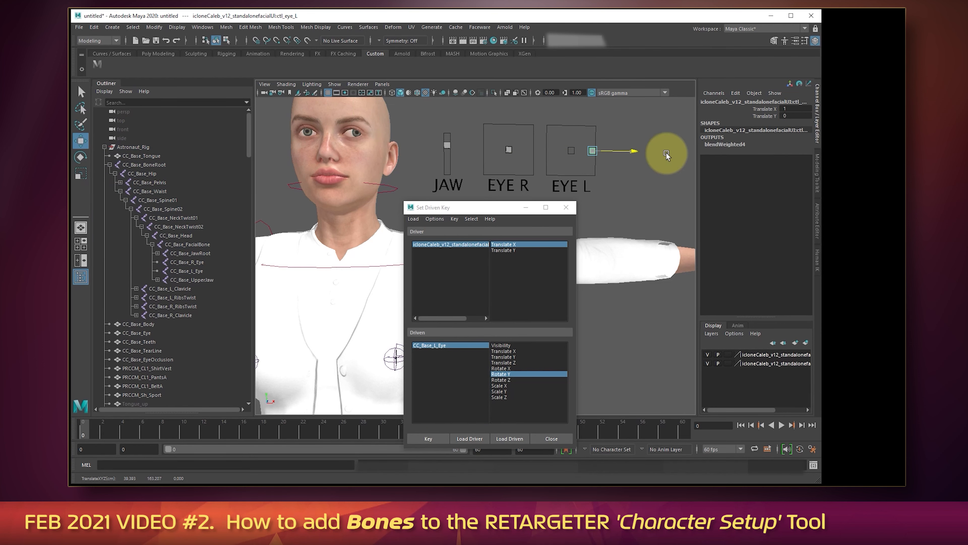
# Return ctl_eye_L to its neutral Translate X and bring up CC_Base_L_Eye's curves in the Graph Editor.
pyautogui.click(796, 108)
pyautogui.click(202, 27)
pyautogui.click(324, 77)
pyautogui.click(187, 271)
pyautogui.click(645, 126)
# Set up a driven key with ctl_eye_L's Translate Y driving CC_Base_L_Eye's Rotate X, and key the neutral pose.
pyautogui.click(766, 131)
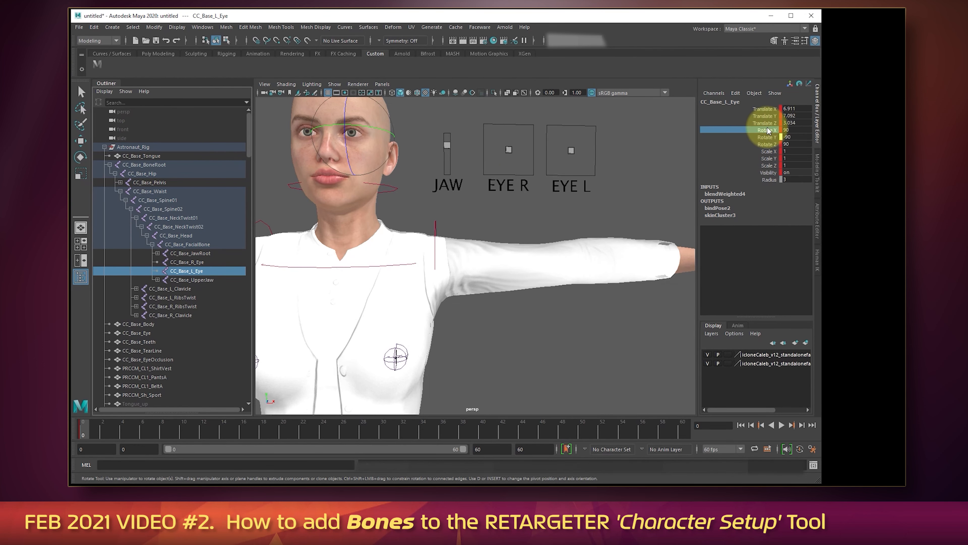
pyautogui.click(736, 93)
pyautogui.click(572, 150)
pyautogui.click(469, 438)
pyautogui.click(504, 250)
pyautogui.click(428, 439)
# Pose the left eye with ctl_eye_L raised to its upper limit, using CC_Base_R_Eye's Rotate X at ctl_eye_R's upper limit as reference.
pyautogui.moveTo(572, 110); pyautogui.dragTo(572, 88)
pyautogui.click(797, 130)
pyautogui.click(509, 150)
pyautogui.click(187, 263)
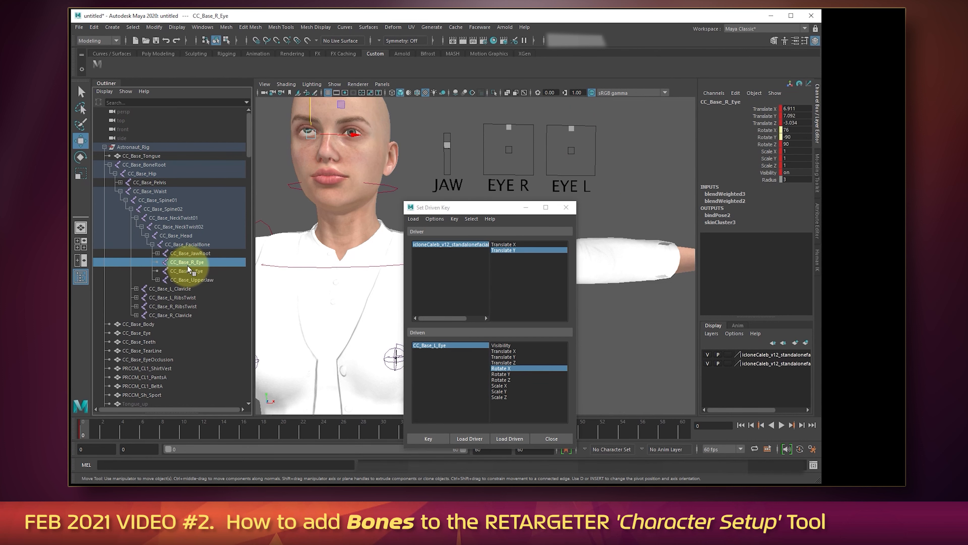
pyautogui.click(509, 150)
pyautogui.click(187, 263)
pyautogui.click(804, 115)
# Key CC_Base_L_Eye's Rotate X with ctl_eye_L at its lower limit, and close Set Driven Key.
pyautogui.click(187, 271)
pyautogui.click(766, 130)
pyautogui.moveTo(595, 148); pyautogui.dragTo(572, 149, button='middle')
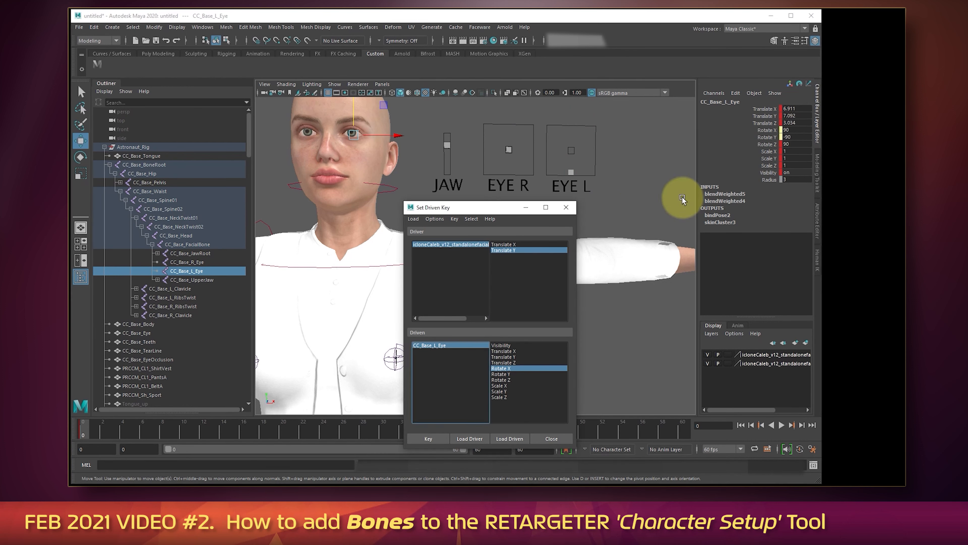
pyautogui.click(428, 439)
pyautogui.click(571, 171)
pyautogui.moveTo(572, 131); pyautogui.dragTo(573, 80)
pyautogui.click(552, 439)
# Test the left eye with ctl_eye_L, add ctl_eye_R to the selection, and reset both controls' Translate X and Translate Y to 0.
pyautogui.click(571, 151)
pyautogui.moveTo(572, 130); pyautogui.dragTo(616, 111)
pyautogui.click(509, 150)
pyautogui.moveTo(539, 120); pyautogui.dragTo(545, 110)
pyautogui.write('0')
pyautogui.moveTo(786, 110); pyautogui.dragTo(790, 115)
pyautogui.click(586, 140)
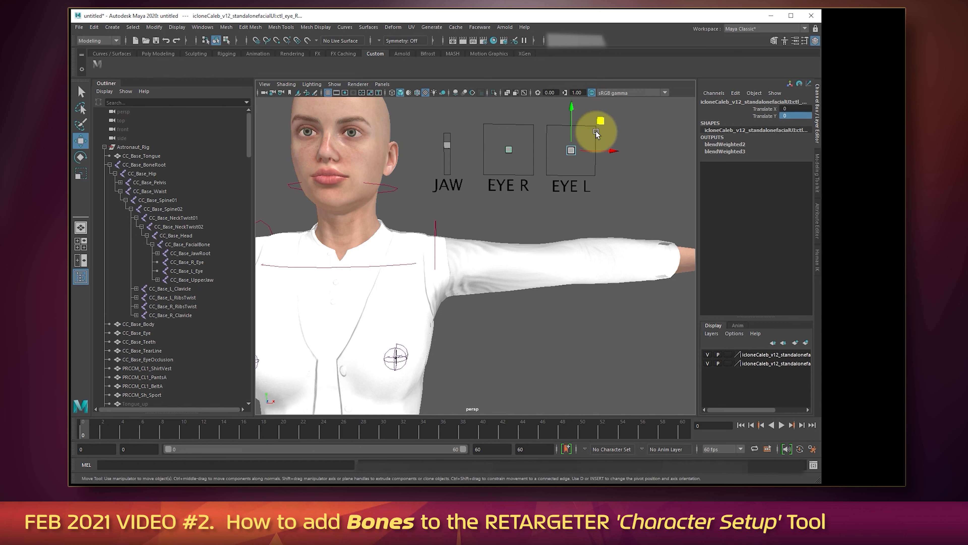
# Move both eye controls together to check that the eyes follow, reset their translations to 0, and deselect them.
pyautogui.moveTo(596, 132); pyautogui.dragTo(656, 138)
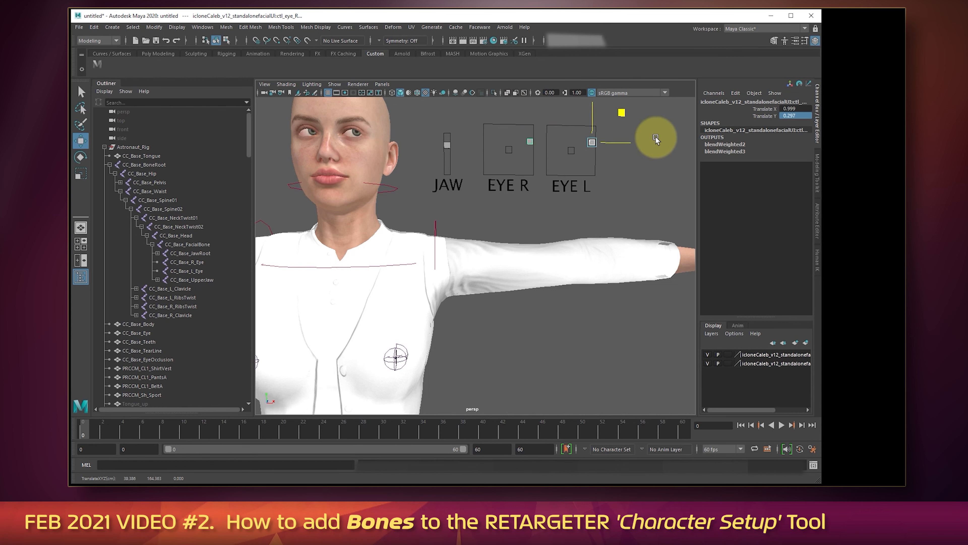
pyautogui.moveTo(787, 108); pyautogui.dragTo(788, 116)
pyautogui.write('0')
pyautogui.press('Return')
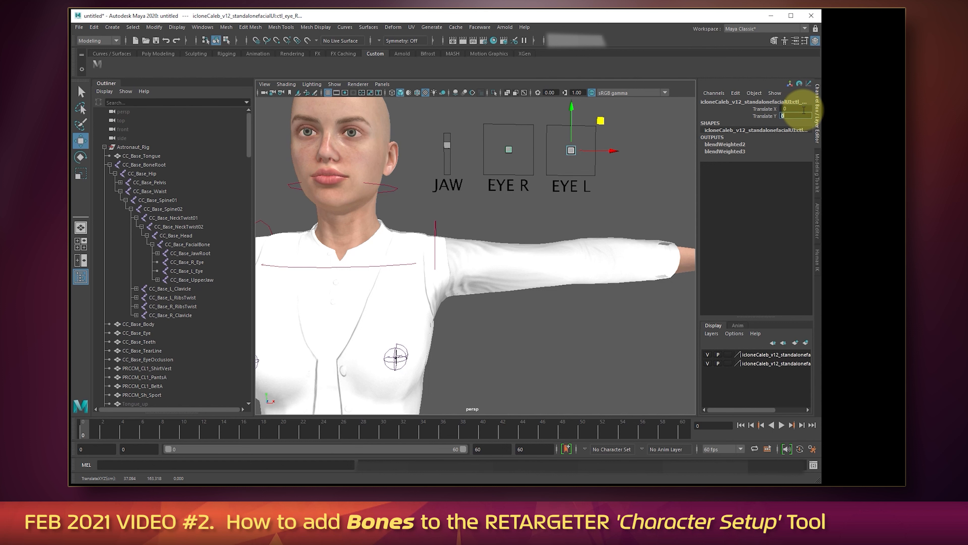
pyautogui.click(623, 190)
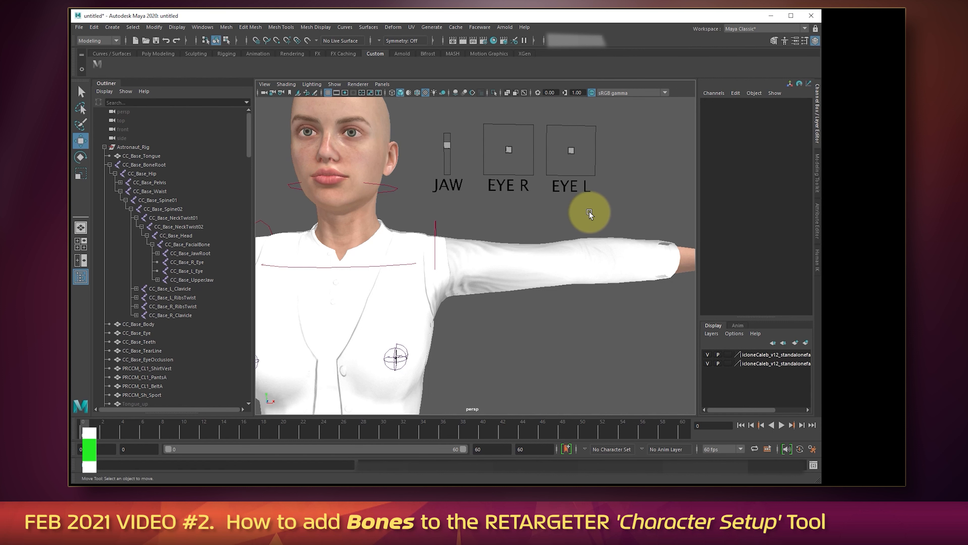
# Select the Cheek_Raise_L blendshape target in the Outliner and open the Hypergraph Hierarchy.
pyautogui.scroll(-2, 589, 212)
pyautogui.keyDown('alt'); pyautogui.moveTo(582, 220); pyautogui.dragTo(577, 246, button='middle'); pyautogui.keyUp('alt')
pyautogui.scroll(2, 576, 239)
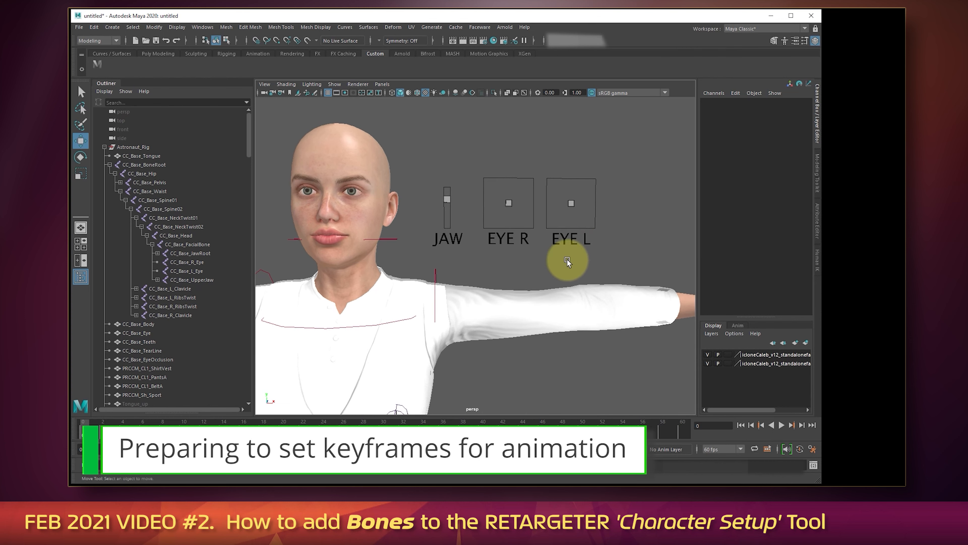
pyautogui.scroll(-10, 187, 263)
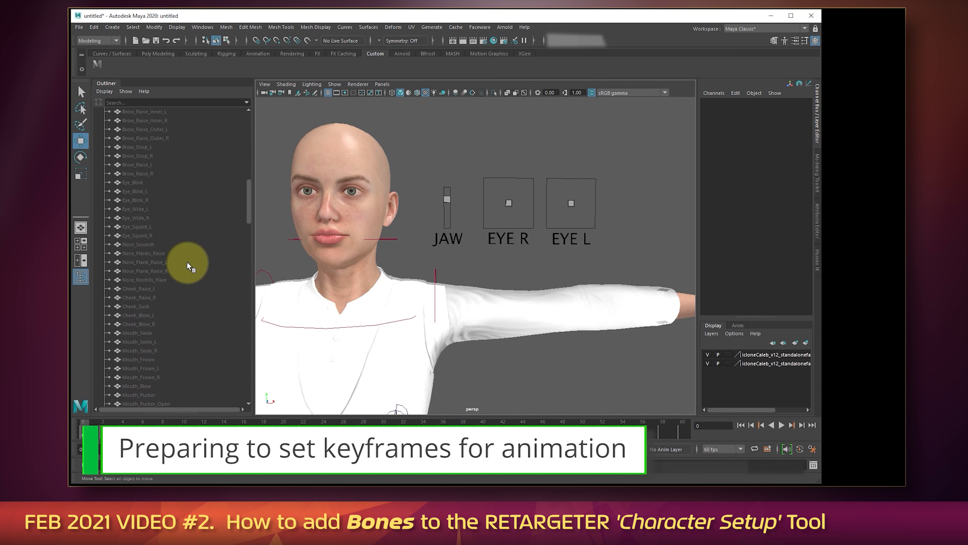
pyautogui.click(143, 289)
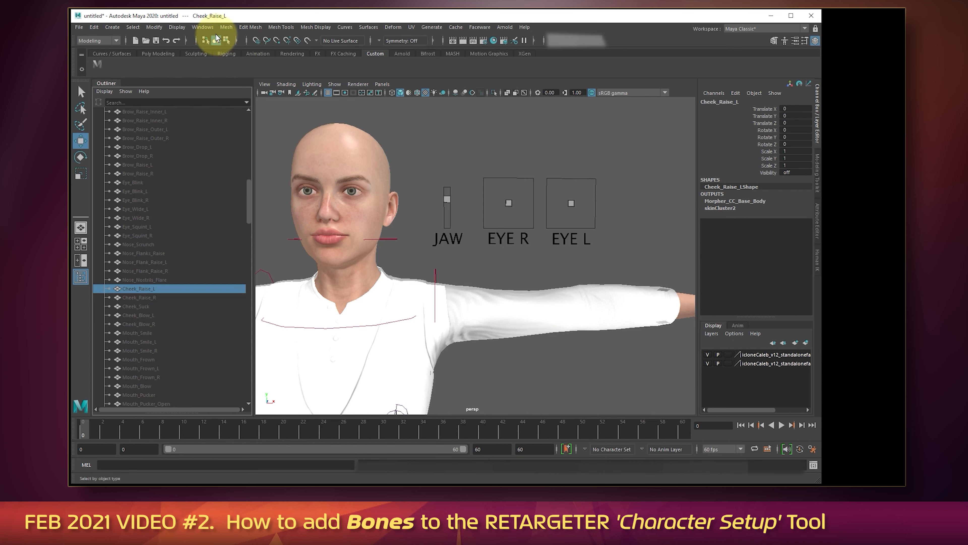
pyautogui.click(205, 28)
pyautogui.moveTo(220, 59)
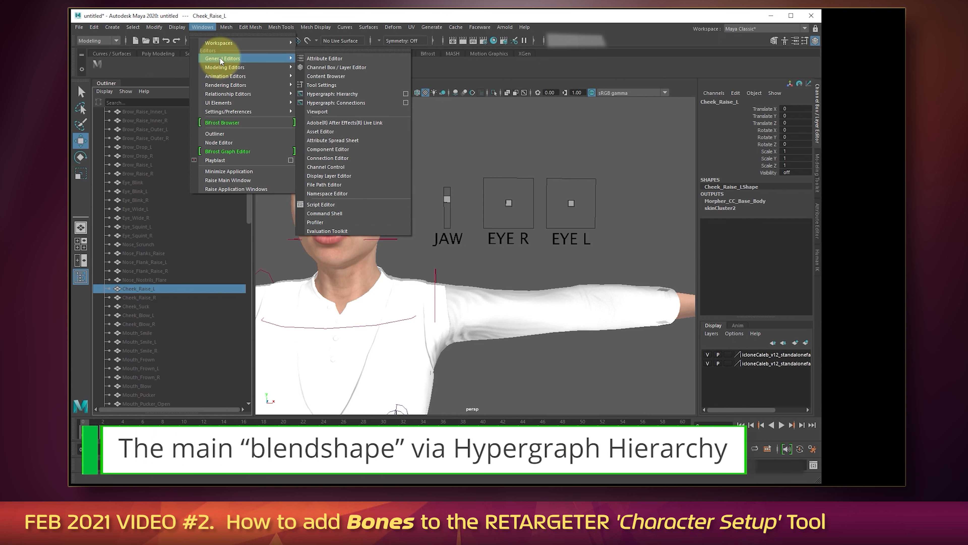
pyautogui.click(346, 93)
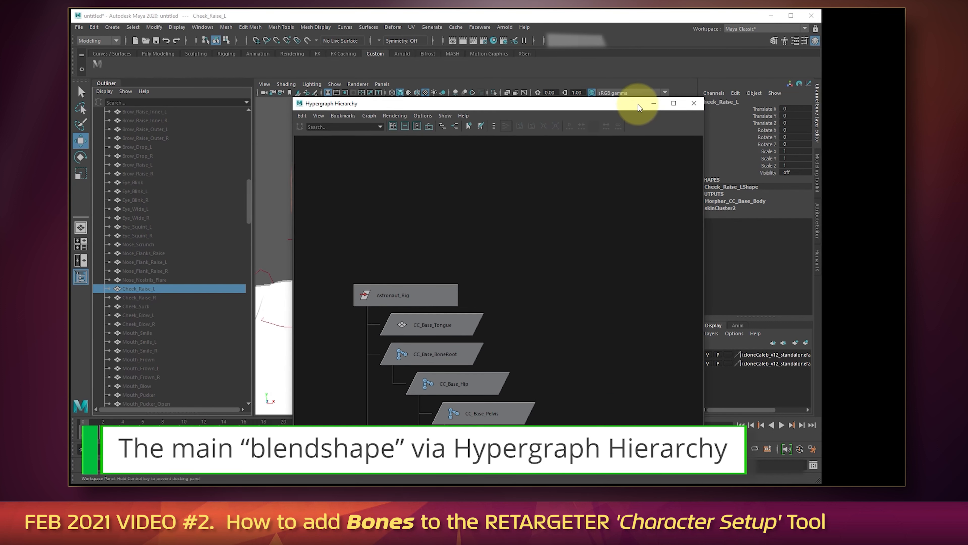
# Examine the facial blendshape targets in the Outliner, selecting ones such as Affricate, Wide and Explosive.
pyautogui.scroll(4, 179, 205)
pyautogui.scroll(3, 154, 187)
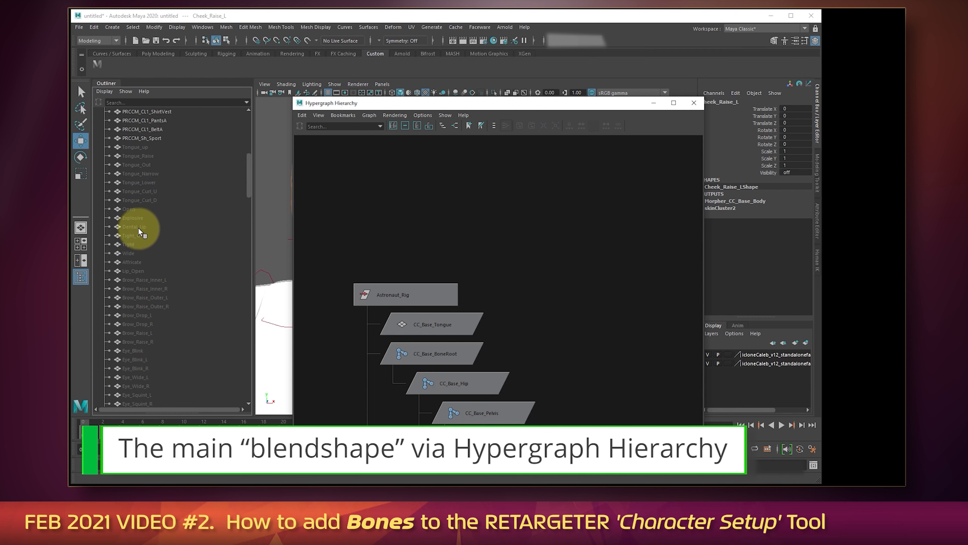
pyautogui.click(138, 210)
pyautogui.click(137, 226)
pyautogui.click(135, 235)
pyautogui.click(132, 262)
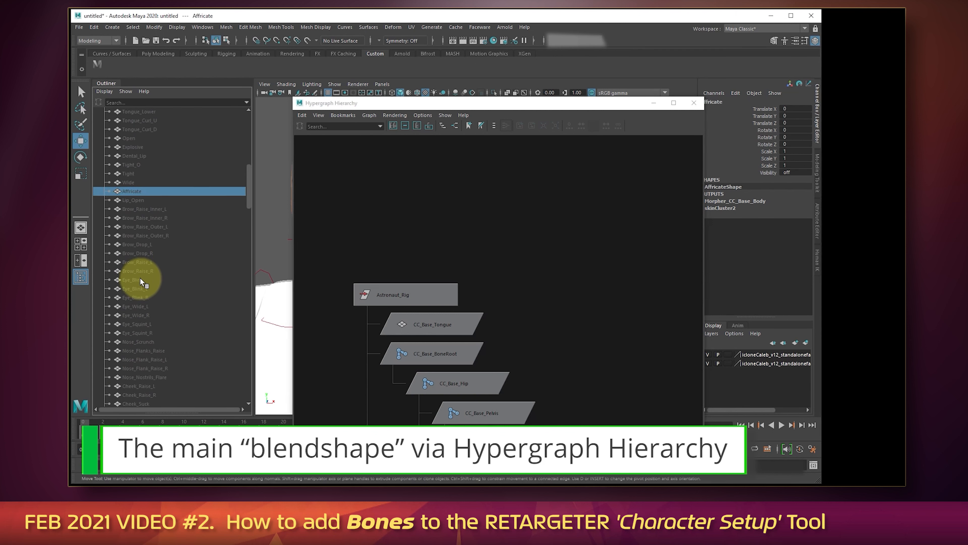
pyautogui.scroll(-10, 140, 255)
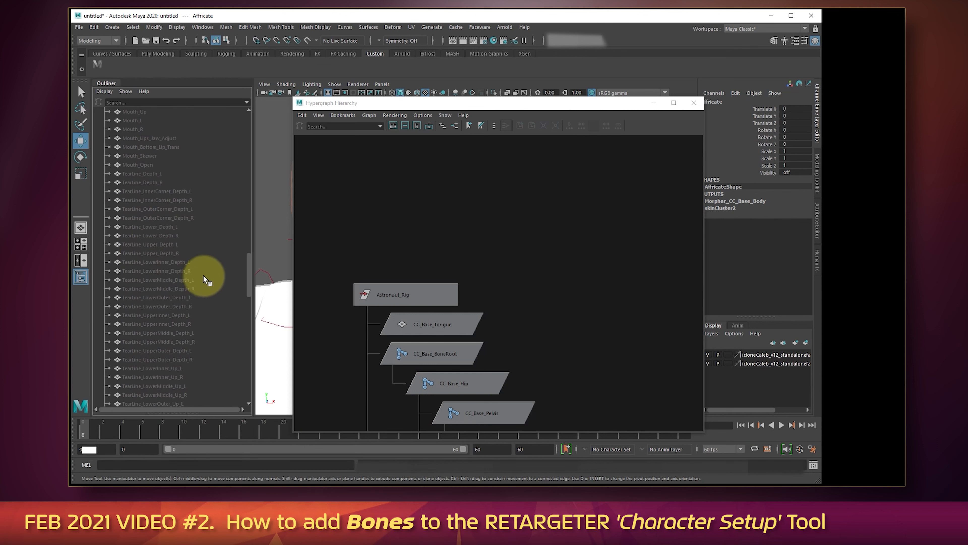
pyautogui.scroll(-15, 198, 276)
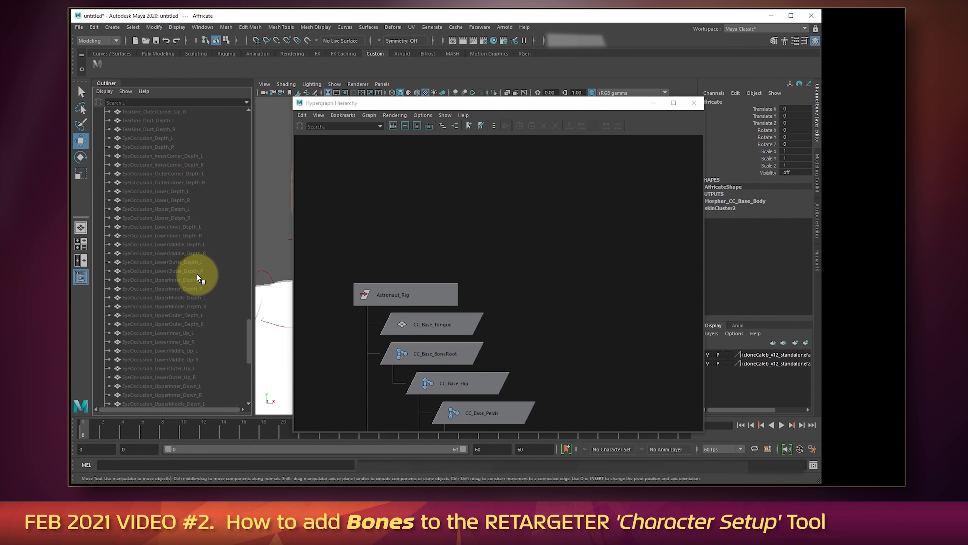
pyautogui.scroll(15, 197, 274)
pyautogui.scroll(10, 197, 273)
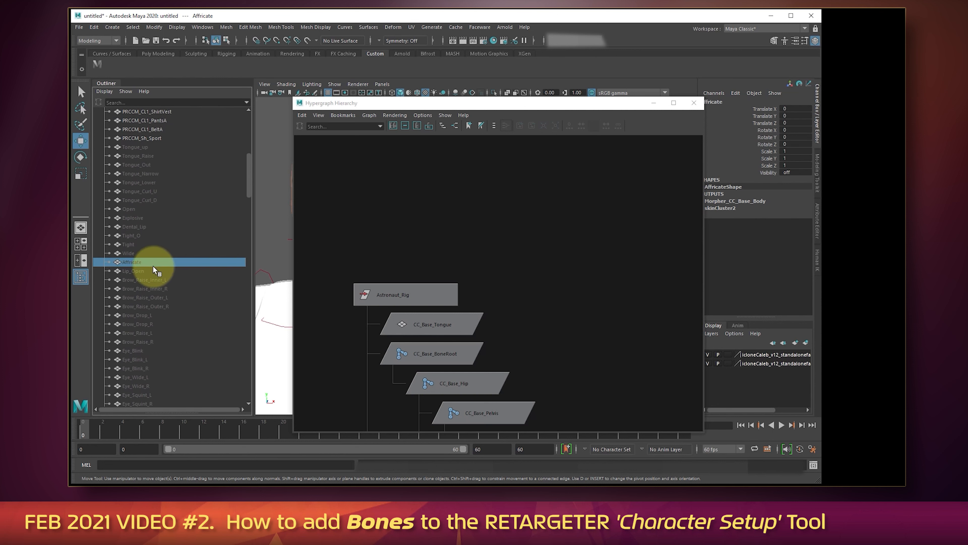
pyautogui.click(129, 253)
pyautogui.click(137, 217)
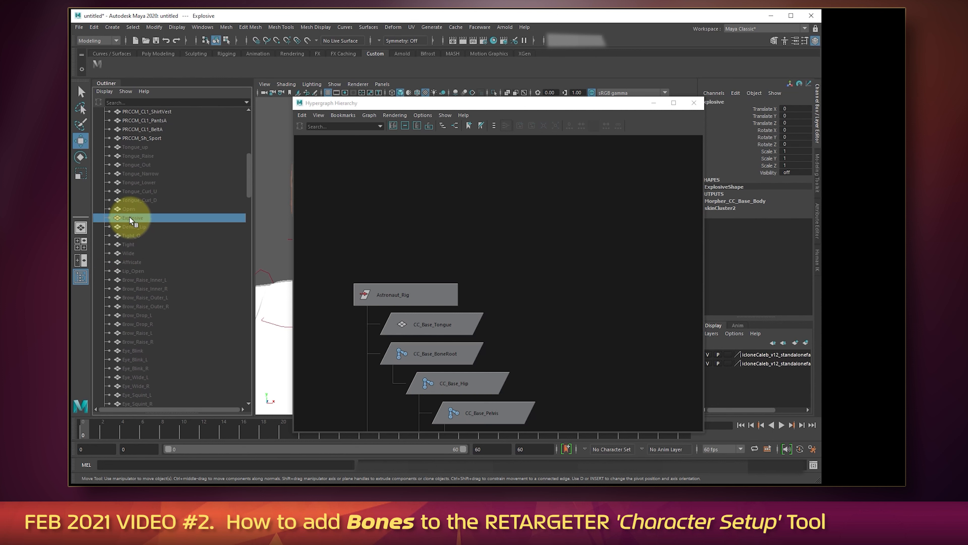
# Graph the Explosive target's input and output connections, select the Morpher_CC_Base_Body blendshape node, and move the Hypergraph clear of the viewport.
pyautogui.moveTo(410, 107); pyautogui.dragTo(390, 101)
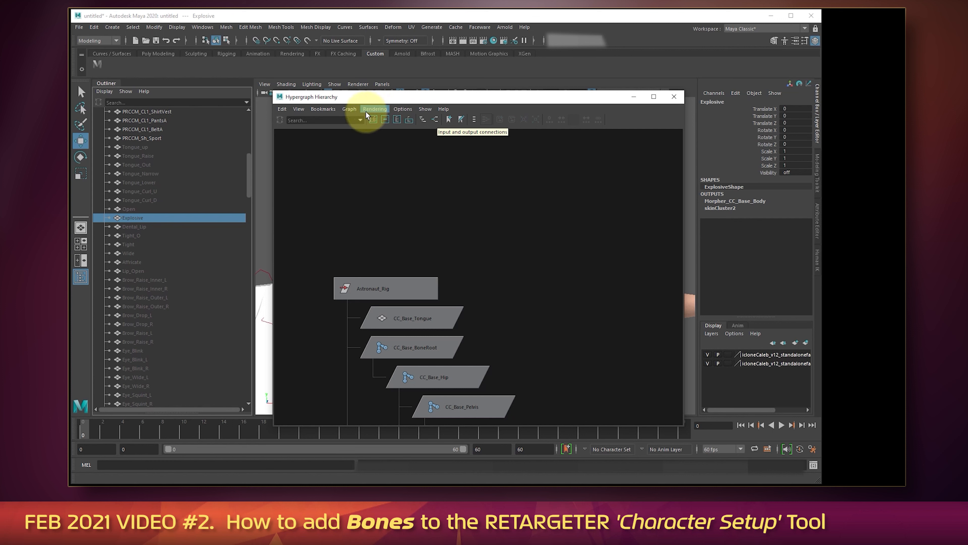
pyautogui.click(345, 109)
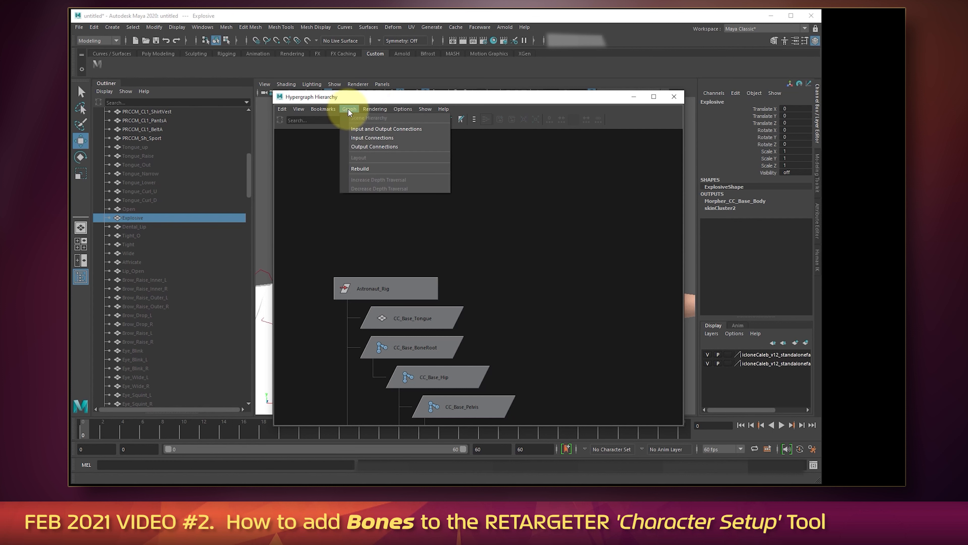
pyautogui.click(358, 128)
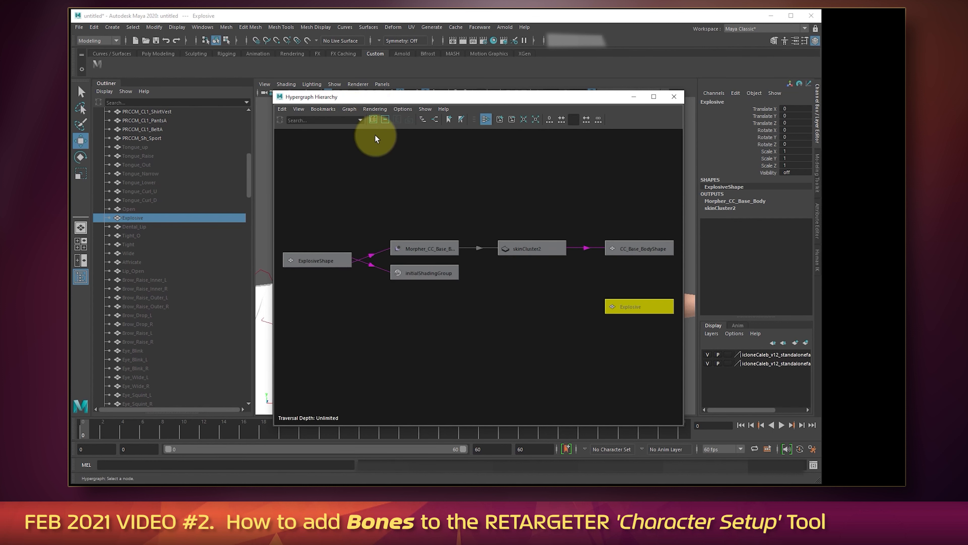
pyautogui.click(426, 246)
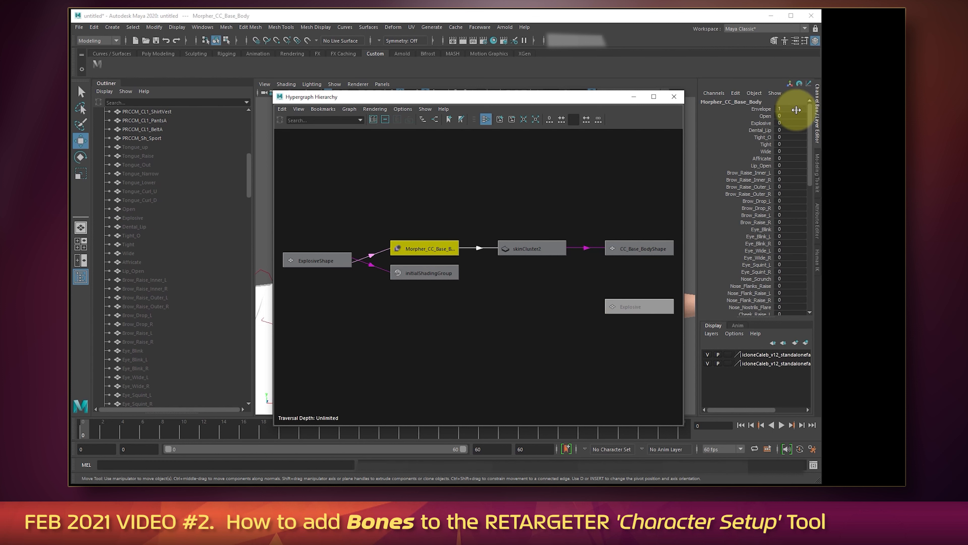
pyautogui.moveTo(597, 97); pyautogui.dragTo(4, 99)
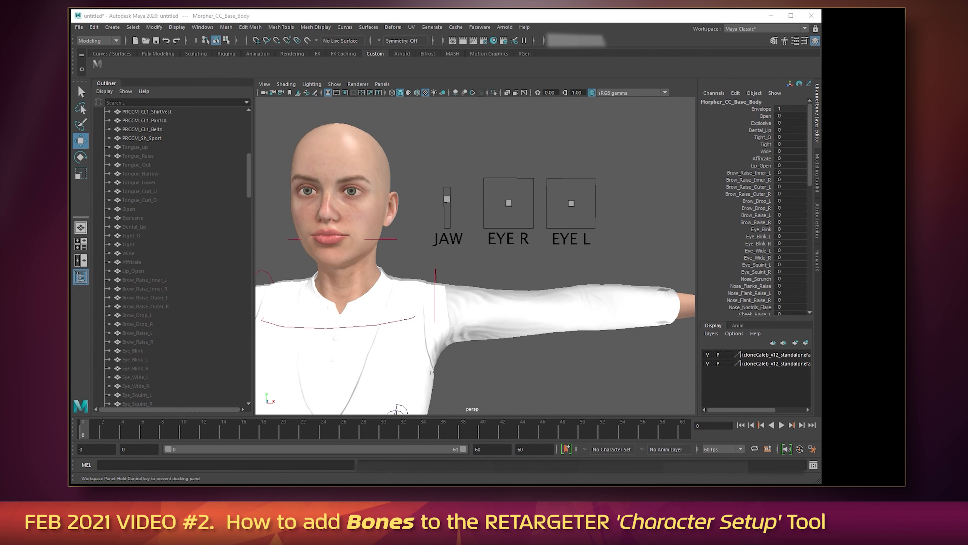
# Test Mouth_Lips_Tuck on Morpher_CC_Base_Body by setting it to 1 and back to 0, and look through the blendshape's channels.
pyautogui.click(787, 116)
pyautogui.write('1')
pyautogui.moveTo(809, 119); pyautogui.dragTo(771, 119)
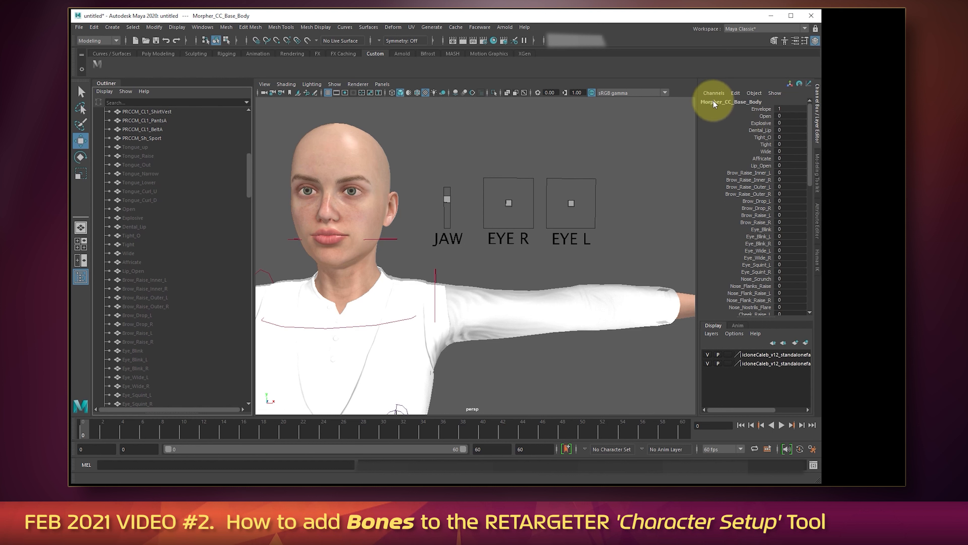
pyautogui.scroll(-8, 773, 129)
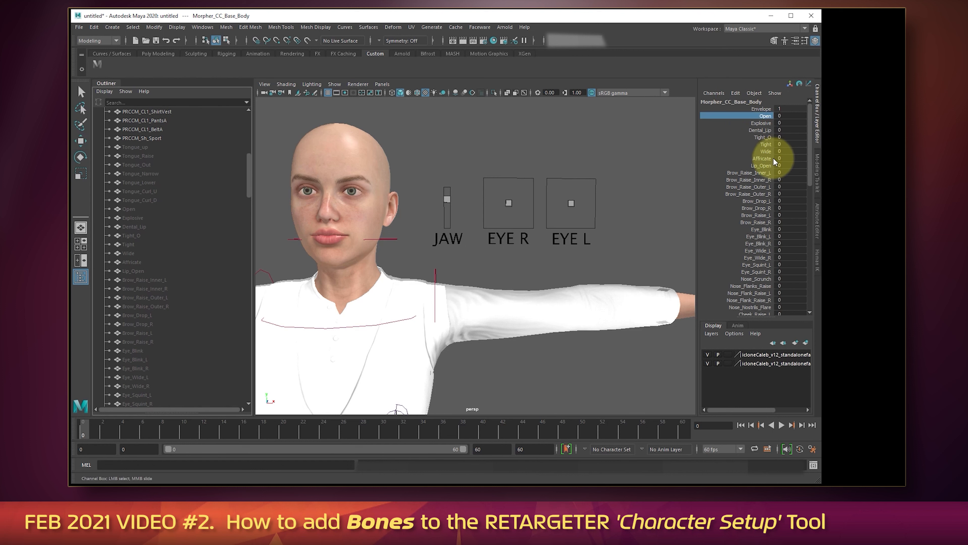
pyautogui.scroll(6, 769, 210)
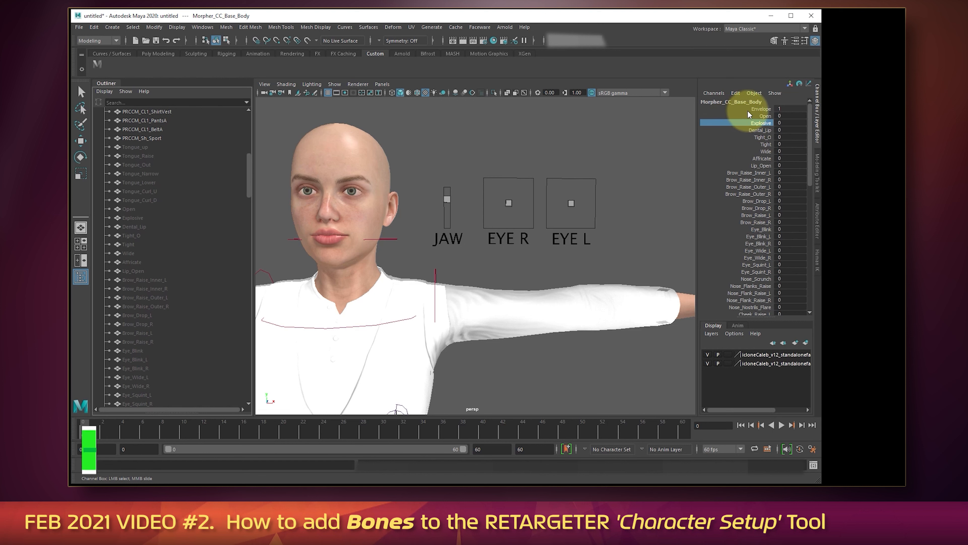
pyautogui.doubleClick(742, 103)
pyautogui.click(734, 109)
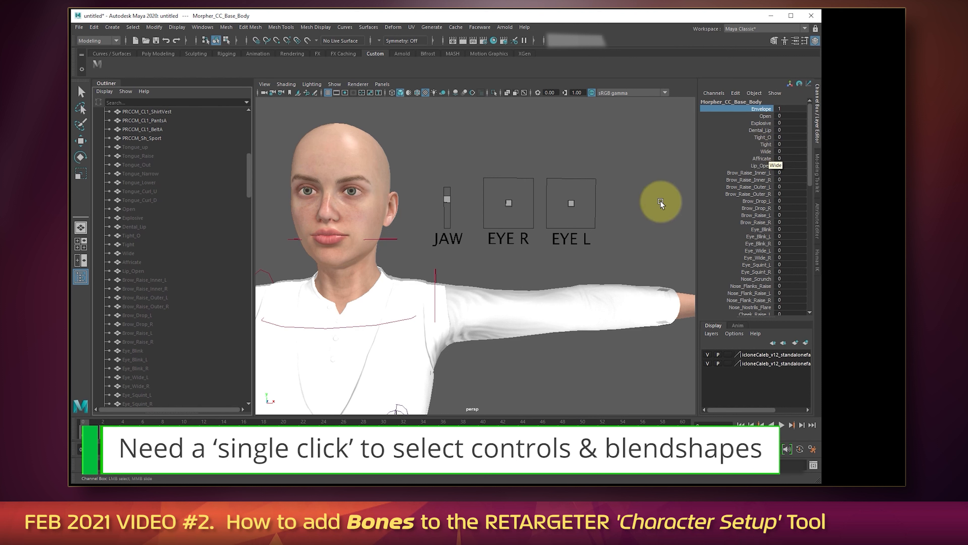
# Select the left eye control in the viewport and clear the selection.
pyautogui.click(571, 202)
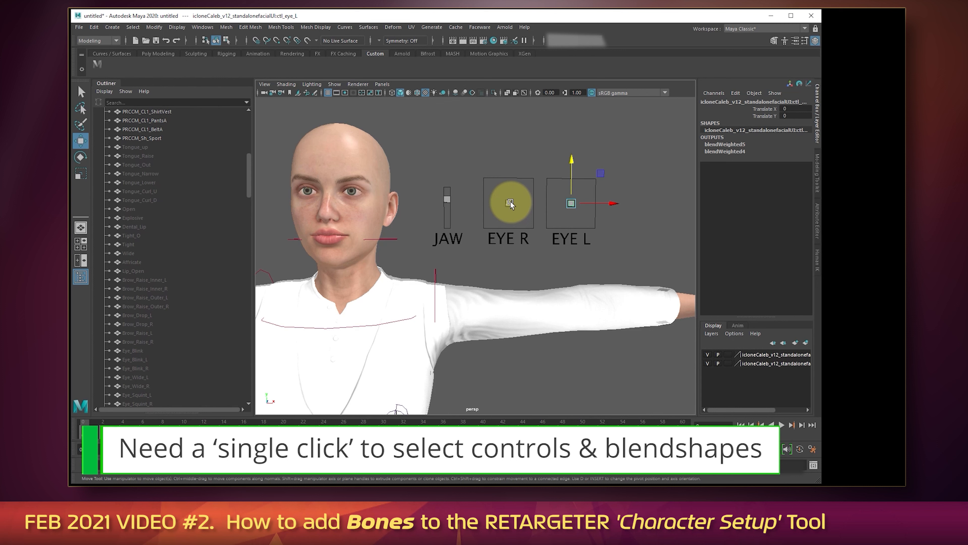
pyautogui.click(530, 141)
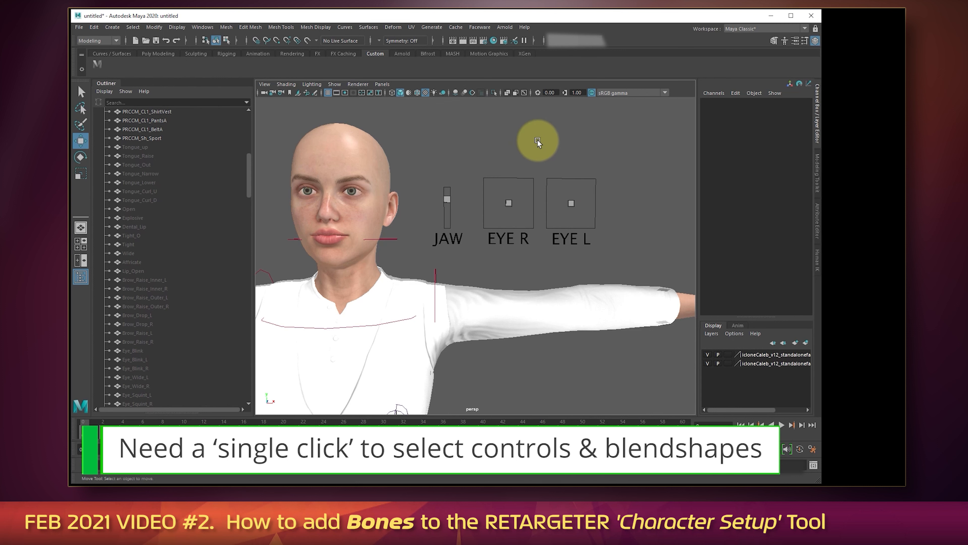
pyautogui.click(421, 91)
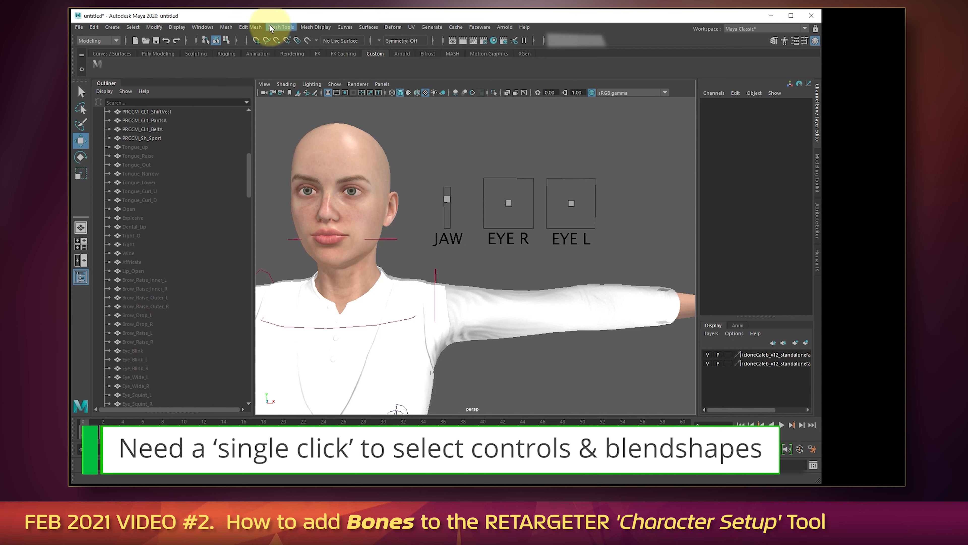
# Open the Script Editor and delete the existing select commands from the MEL input area.
pyautogui.click(203, 28)
pyautogui.moveTo(223, 58)
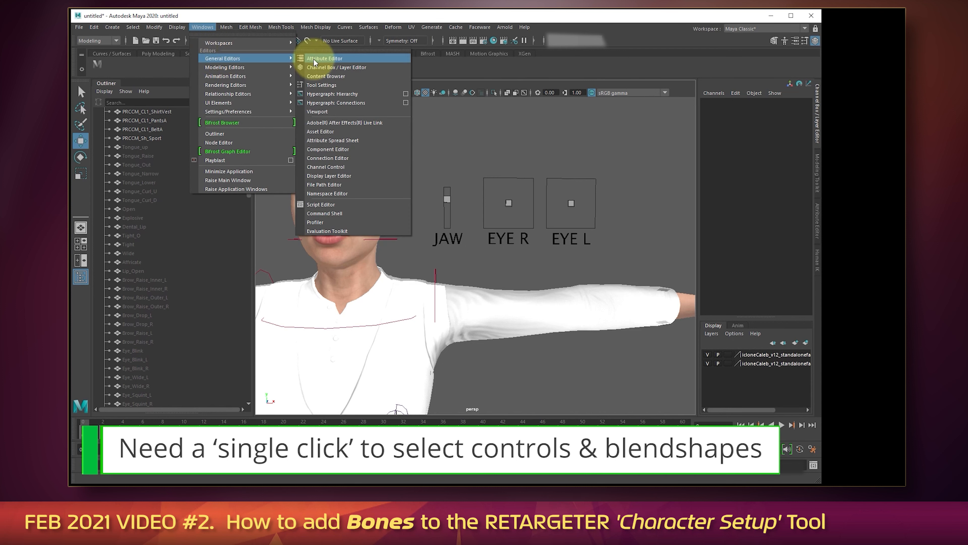
pyautogui.click(322, 205)
pyautogui.click(580, 205)
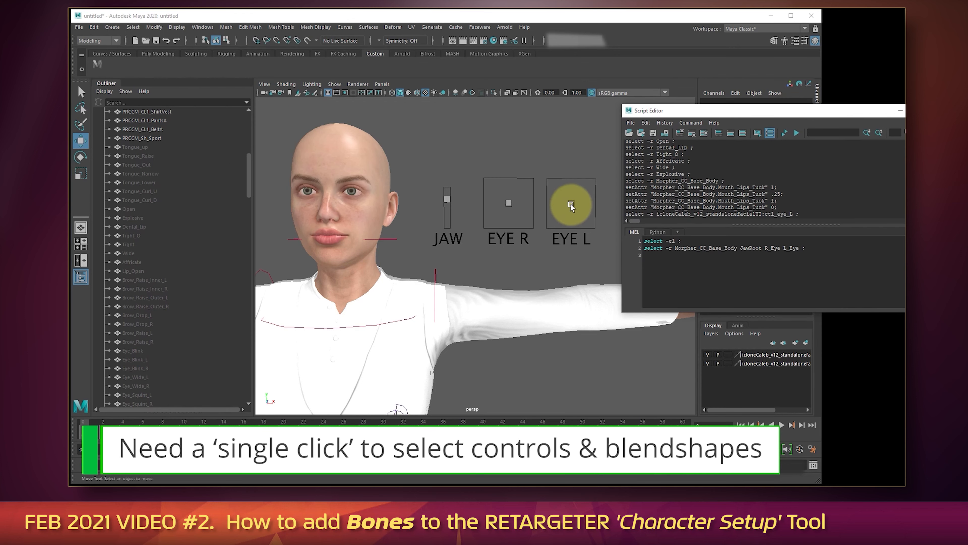
pyautogui.moveTo(696, 269); pyautogui.dragTo(649, 233)
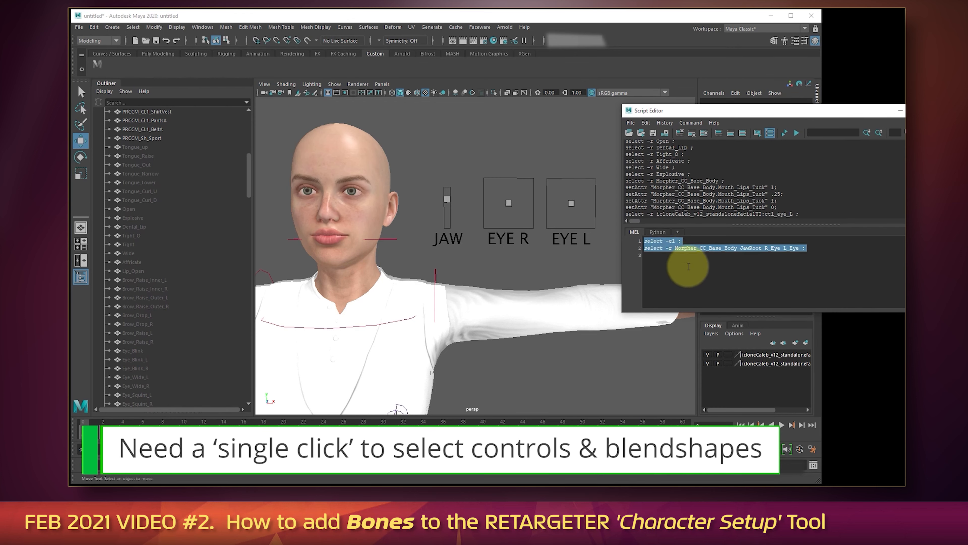
pyautogui.press('Delete')
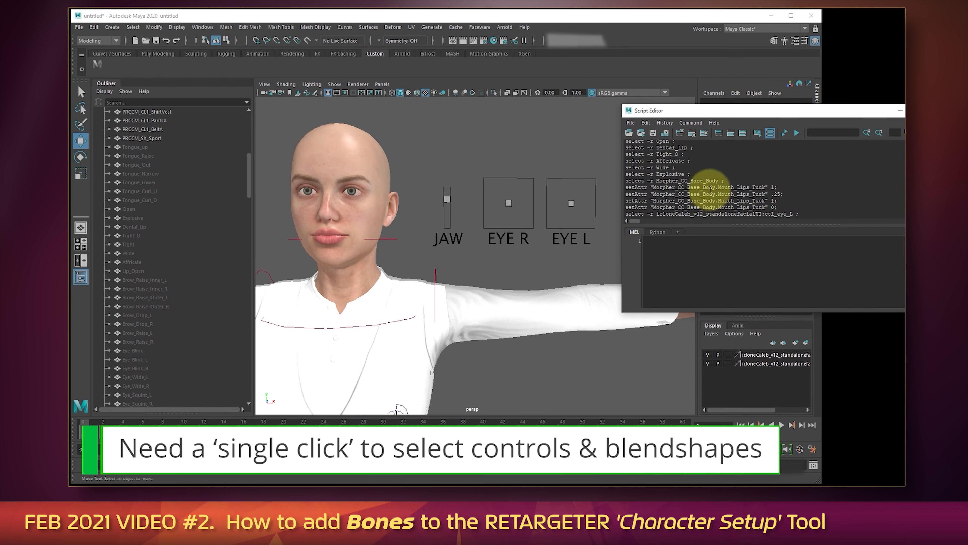
# Clear the command history in the Script Editor.
pyautogui.click(671, 125)
pyautogui.moveTo(688, 176)
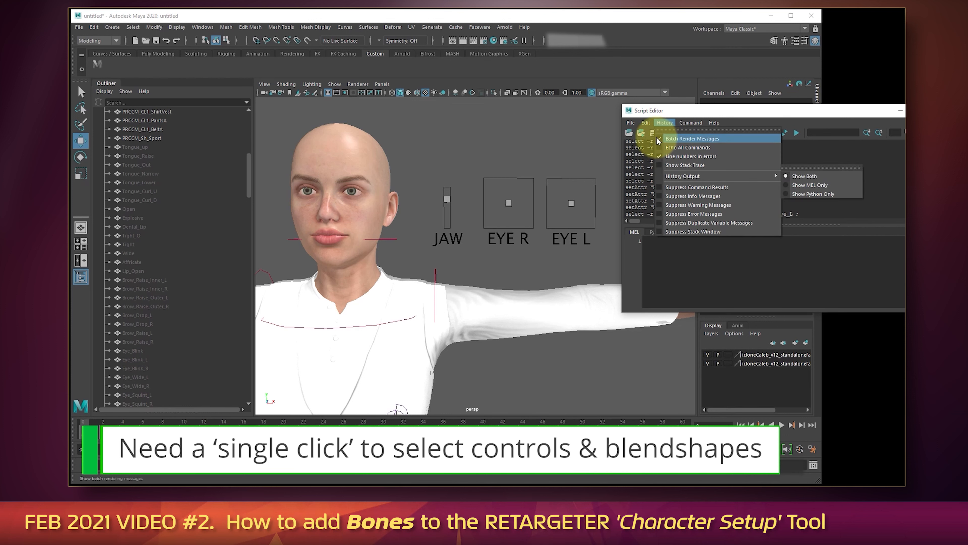
pyautogui.click(645, 122)
pyautogui.click(672, 235)
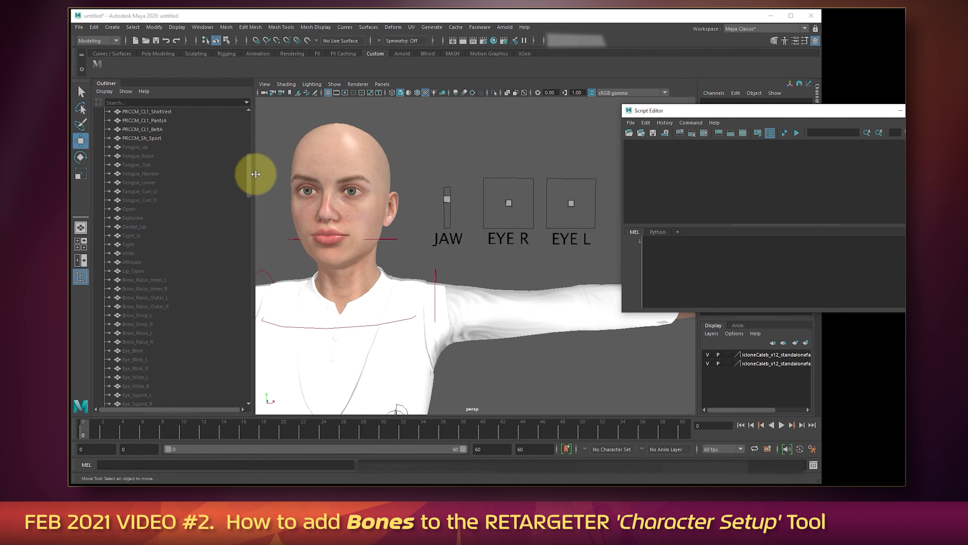
# Collapse the right eye control group in the Outliner, expand grp_slider_jaw, and select ctl_jaw to record its select command.
pyautogui.moveTo(247, 172); pyautogui.dragTo(209, 385)
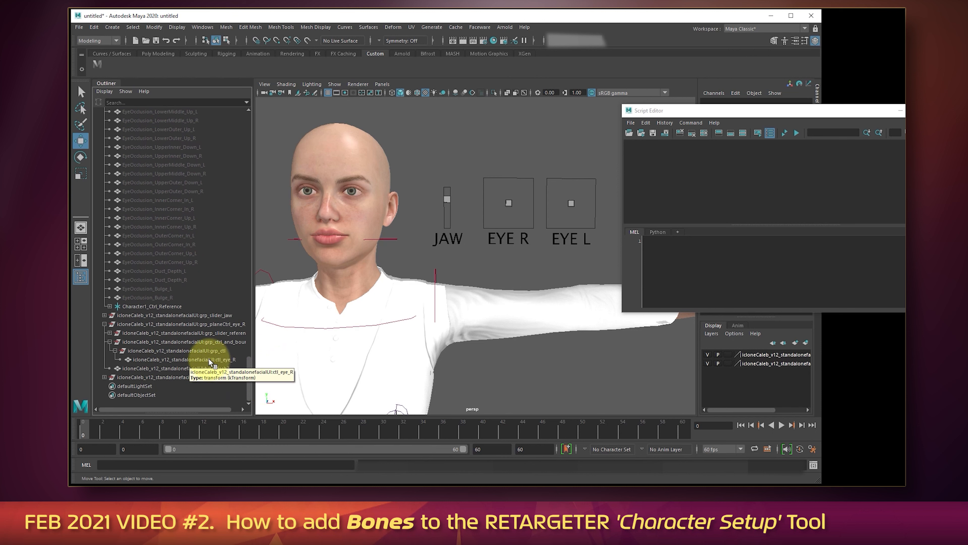
pyautogui.click(104, 324)
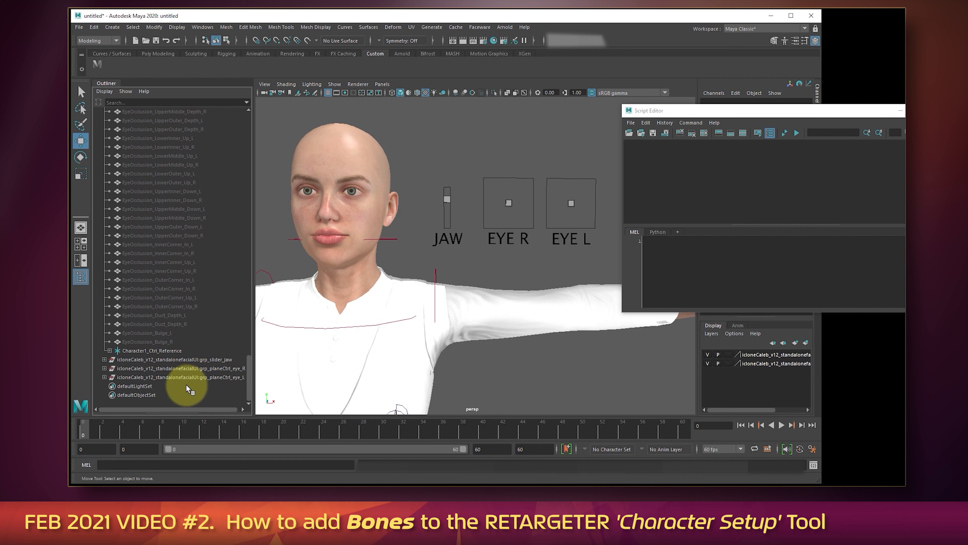
pyautogui.click(104, 360)
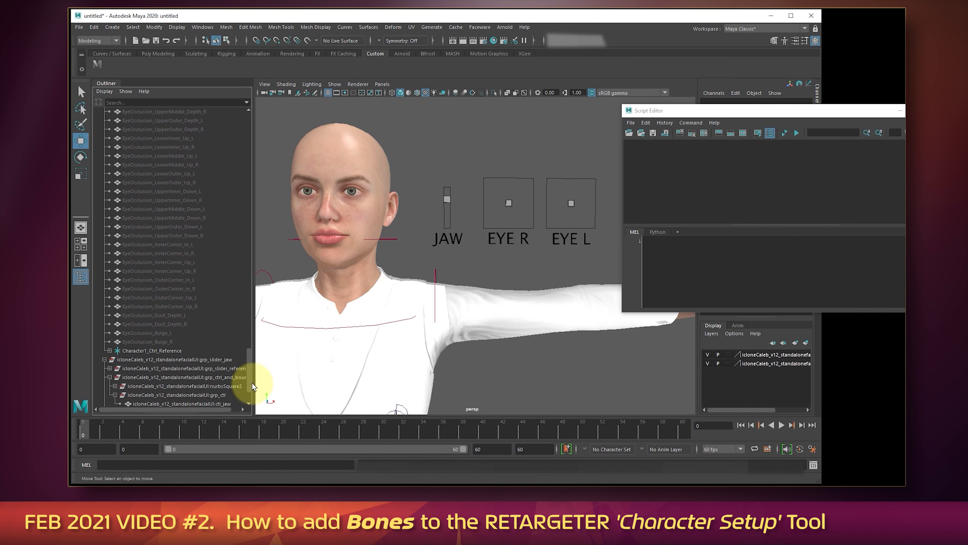
pyautogui.scroll(-3, 249, 393)
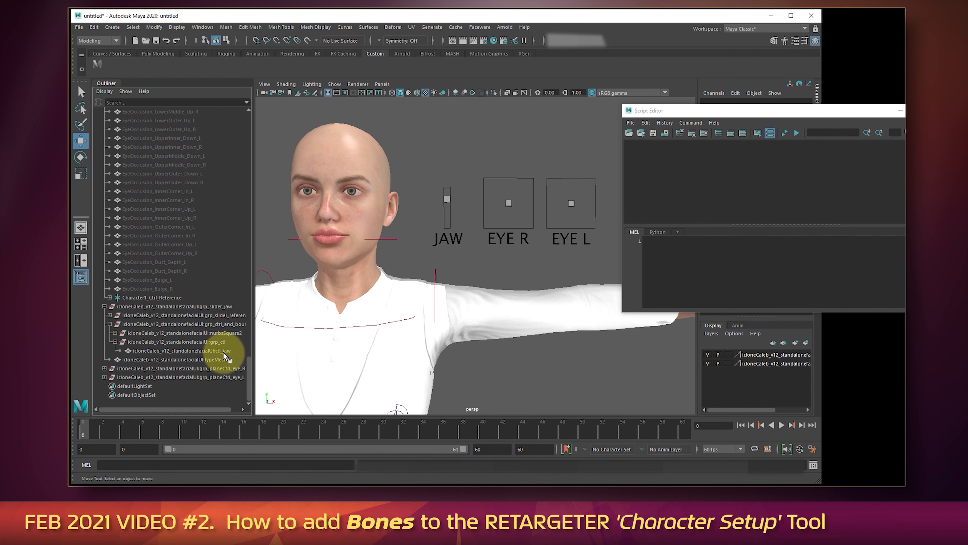
pyautogui.click(206, 350)
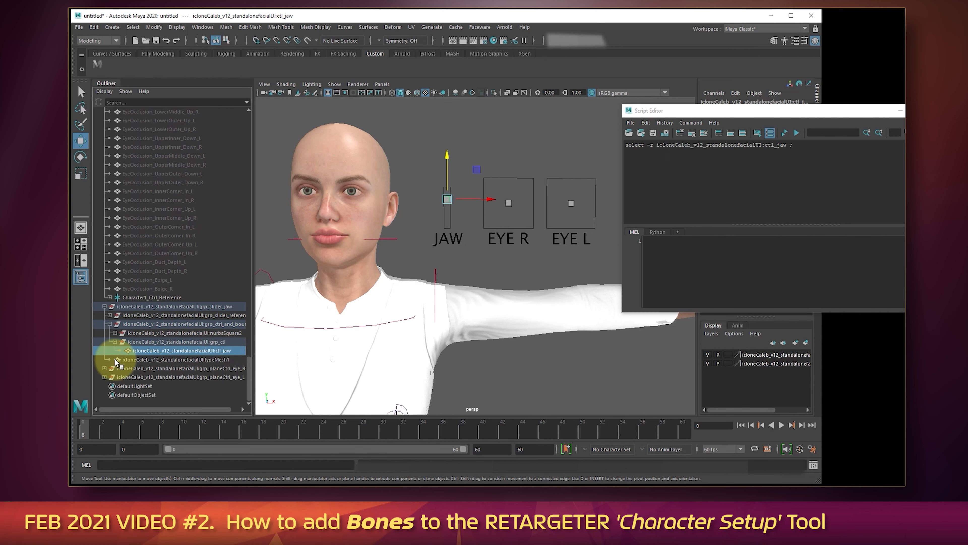
# Expand the right and left eye control groups in the Outliner and select ctl_eye_R and ctl_eye_L one after the other.
pyautogui.click(104, 368)
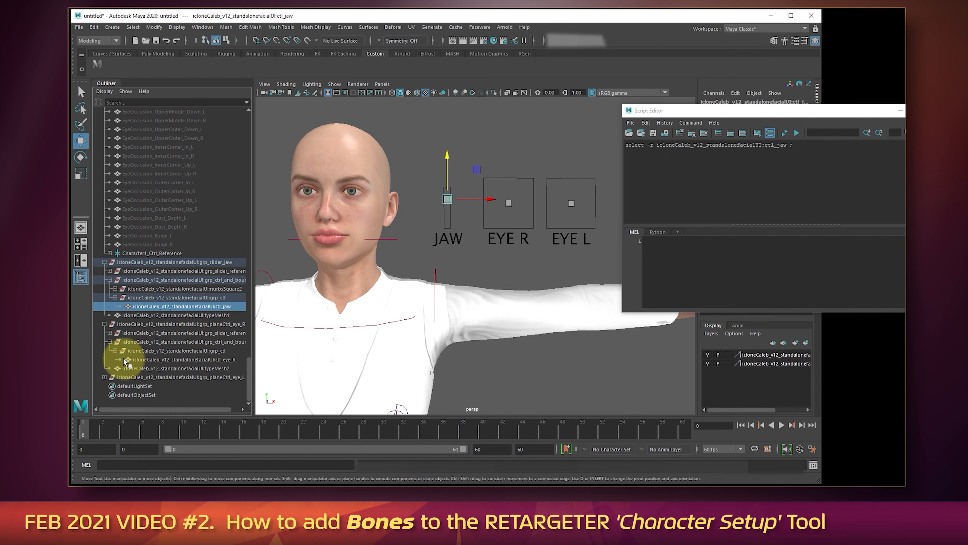
pyautogui.click(186, 358)
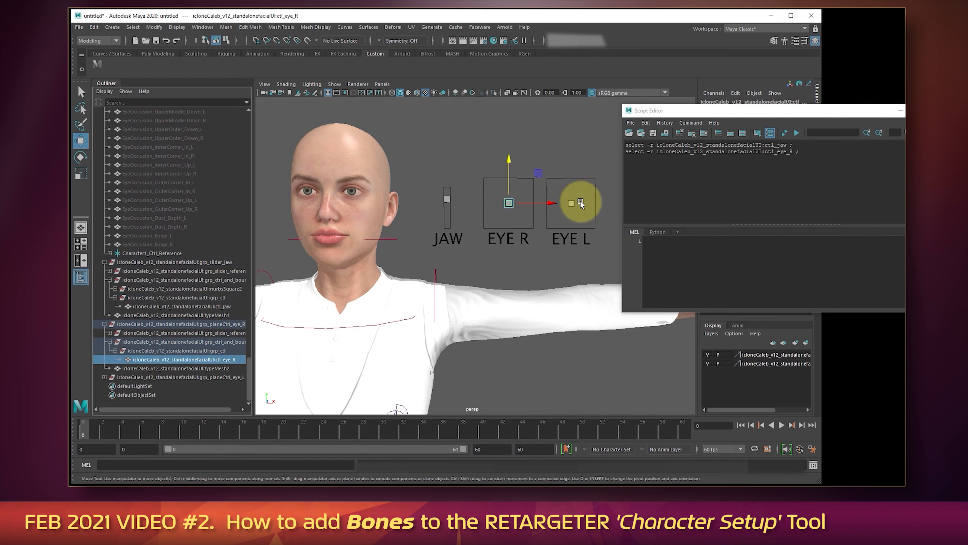
pyautogui.click(104, 377)
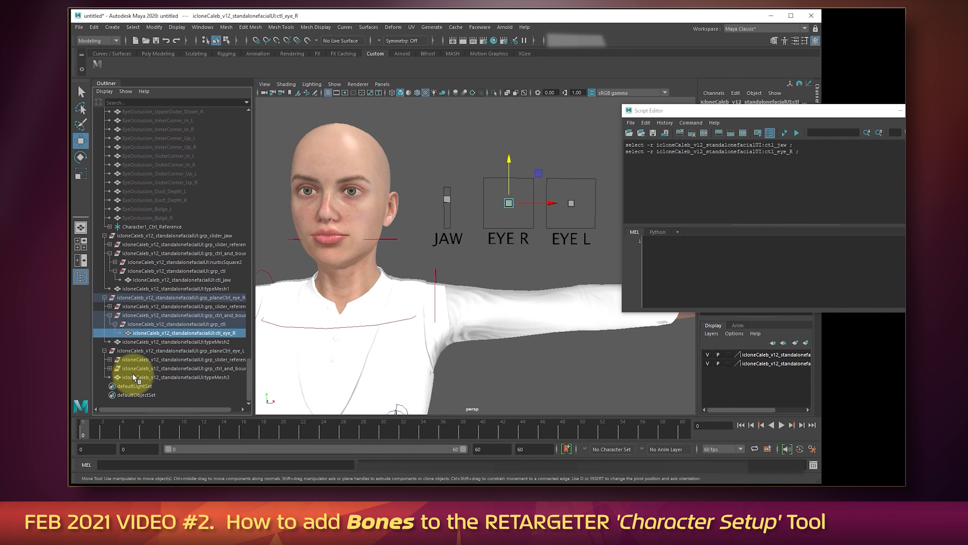
pyautogui.click(109, 367)
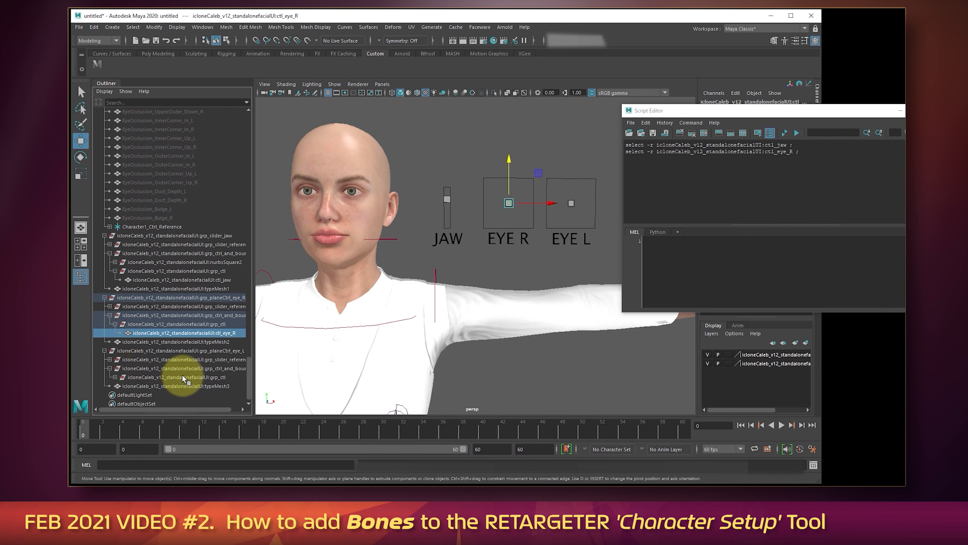
pyautogui.click(115, 377)
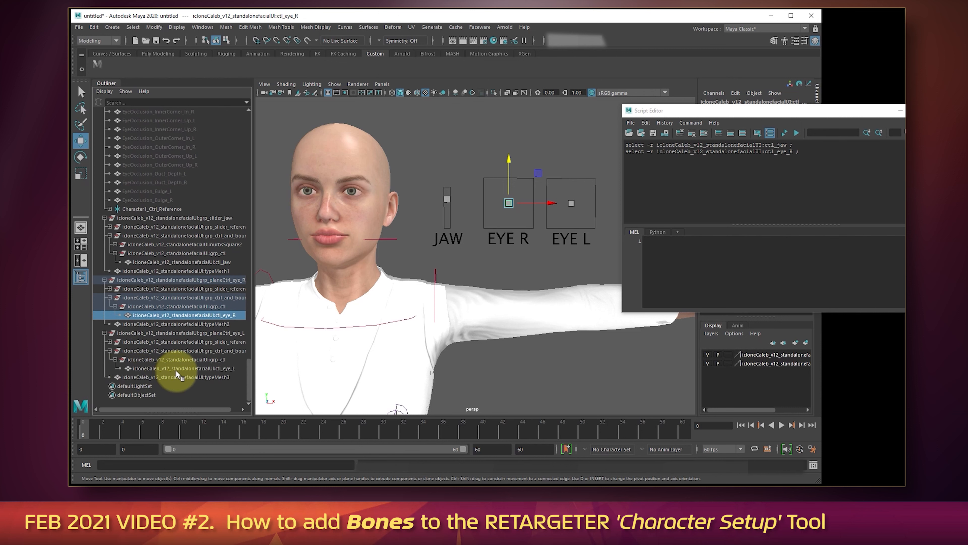
pyautogui.click(193, 368)
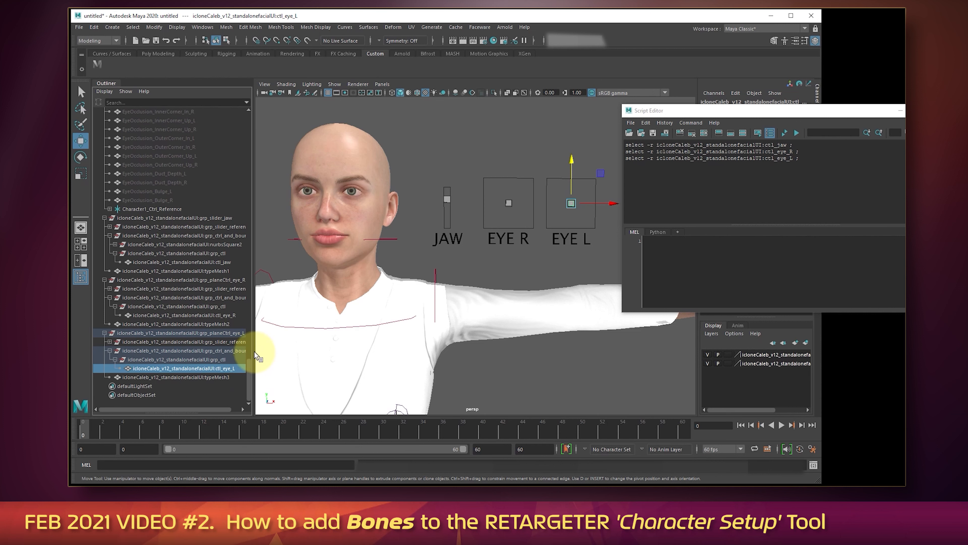
# Return the Outliner to the top of its list, select Morpher_CC_Base_Body in the Hypergraph, and close the Hypergraph.
pyautogui.moveTo(250, 365); pyautogui.dragTo(260, 110)
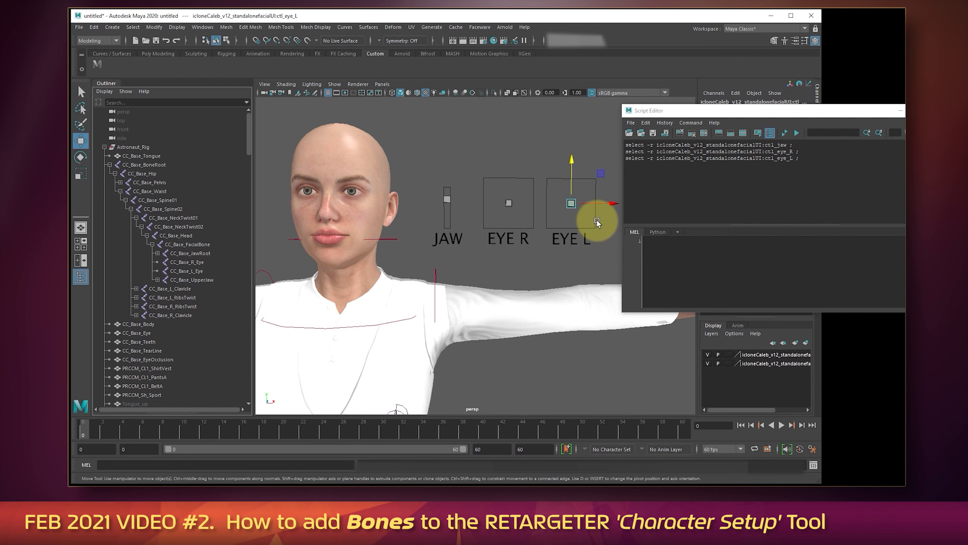
pyautogui.moveTo(69, 114); pyautogui.dragTo(496, 78)
pyautogui.click(328, 231)
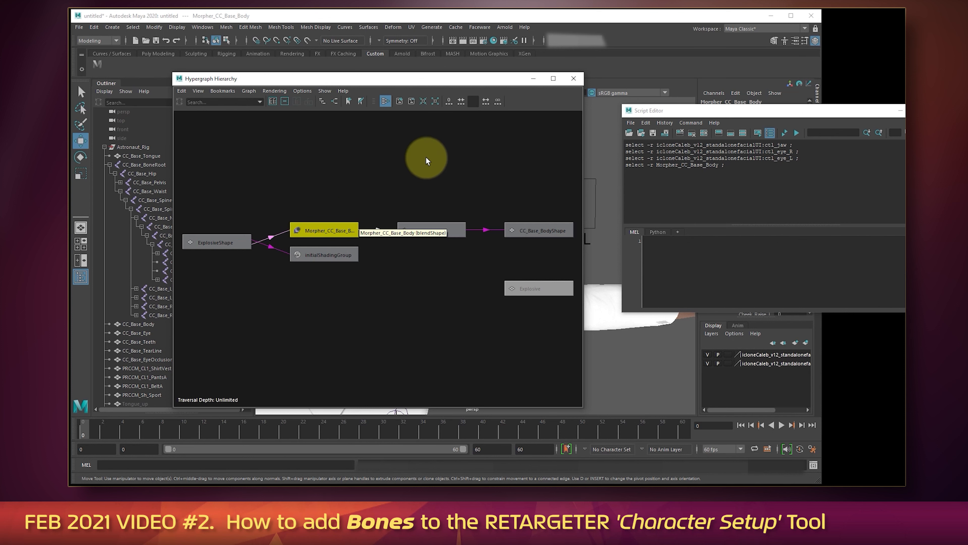
pyautogui.click(573, 79)
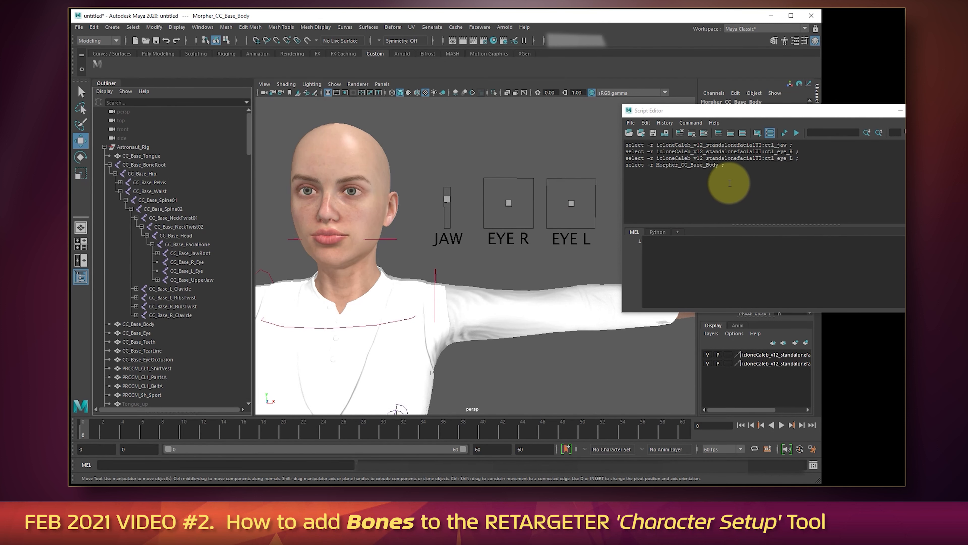
# Copy the recorded select command for Morpher_CC_Base_Body into the empty MEL script input.
pyautogui.click(703, 256)
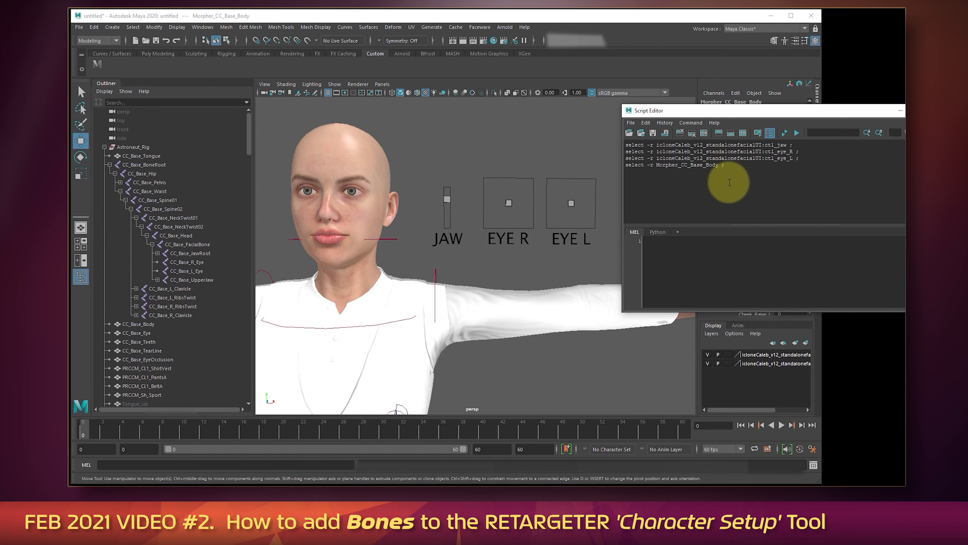
pyautogui.moveTo(737, 167); pyautogui.dragTo(627, 166)
pyautogui.moveTo(631, 167); pyautogui.dragTo(752, 238)
pyautogui.click(760, 190)
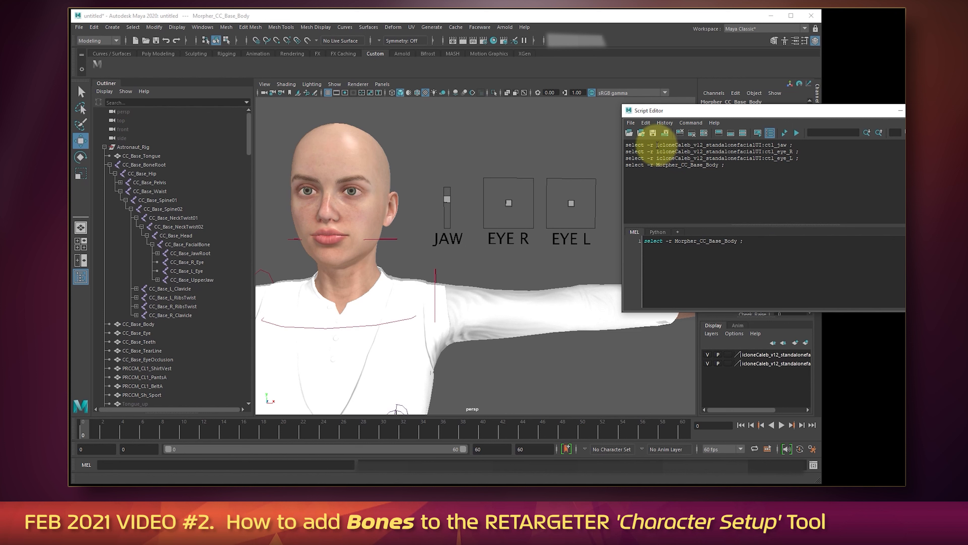
# Insert icloneCaleb_v12_standalonefacialUI:ctl_jaw ahead of Morpher_CC_Base_Body in the MEL select command, copying the name from the history.
pyautogui.moveTo(656, 144); pyautogui.dragTo(786, 145)
pyautogui.hotkey('ctrl', 'c')
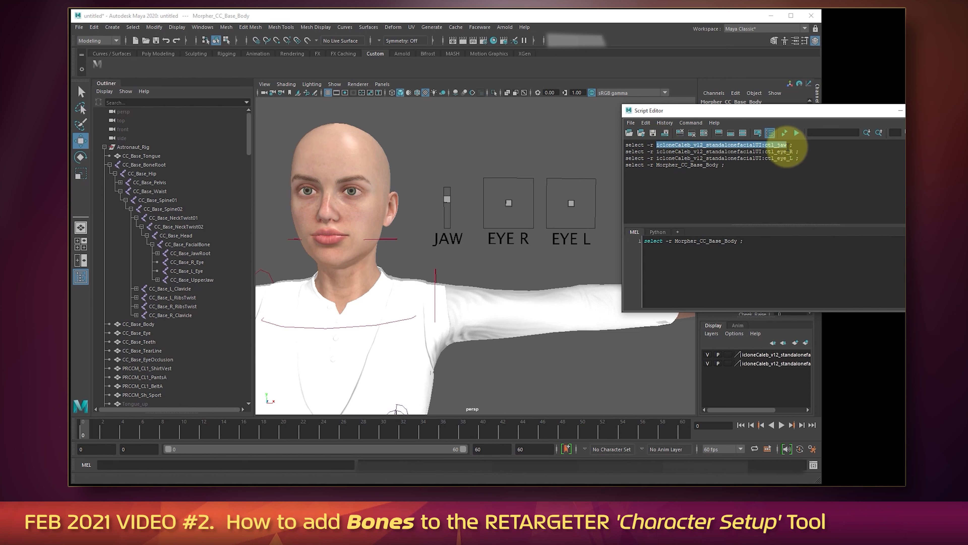
pyautogui.click(676, 241)
pyautogui.hotkey('ctrl', 'v')
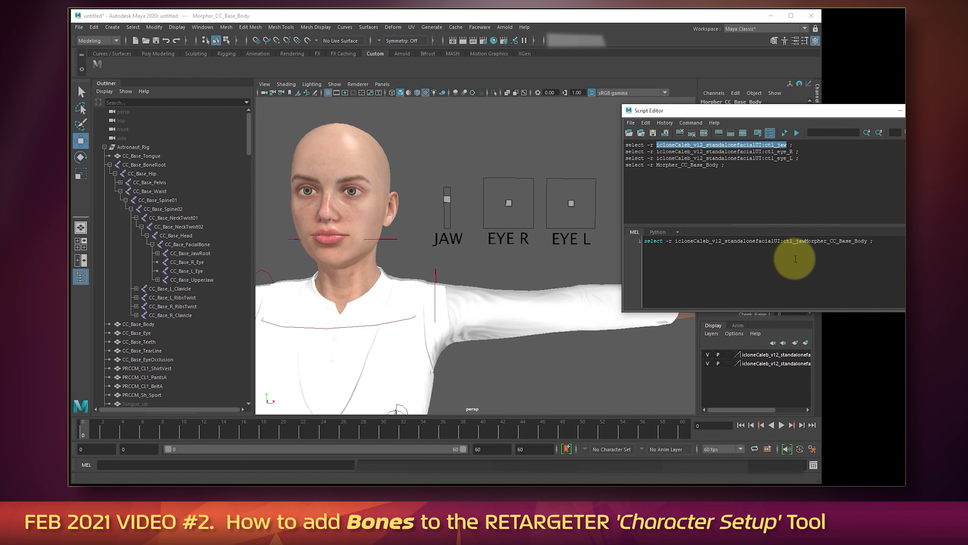
# Add the ctl_eye_R and ctl_eye_L names from the history to the select command after ctl_jaw.
pyautogui.moveTo(793, 151); pyautogui.dragTo(656, 151)
pyautogui.hotkey('ctrl', 'c')
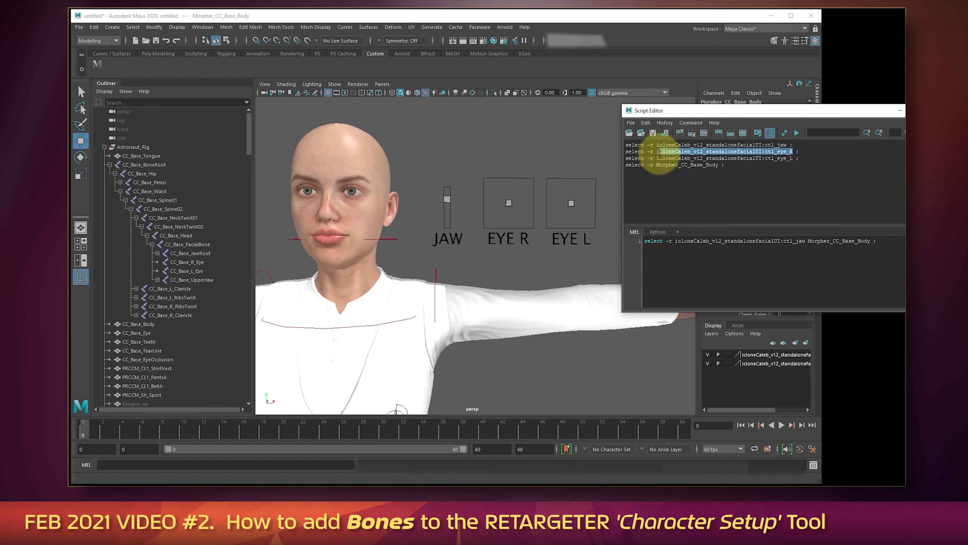
pyautogui.click(808, 241)
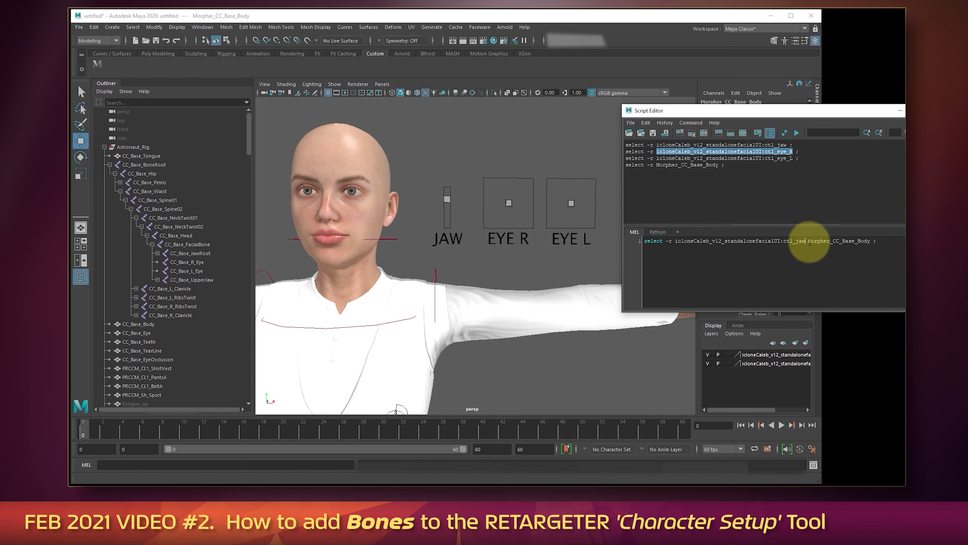
pyautogui.hotkey('ctrl', 'v')
pyautogui.moveTo(657, 157); pyautogui.dragTo(793, 158)
# Add the line "select -cl ;" above the combined select command in the MEL script.
pyautogui.click(645, 240)
pyautogui.press('Return')
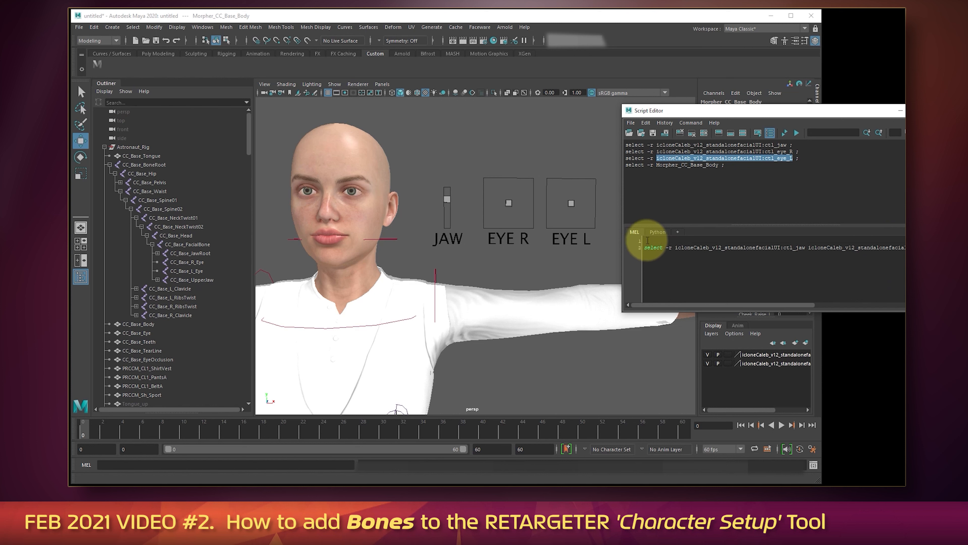
pyautogui.write('selec')
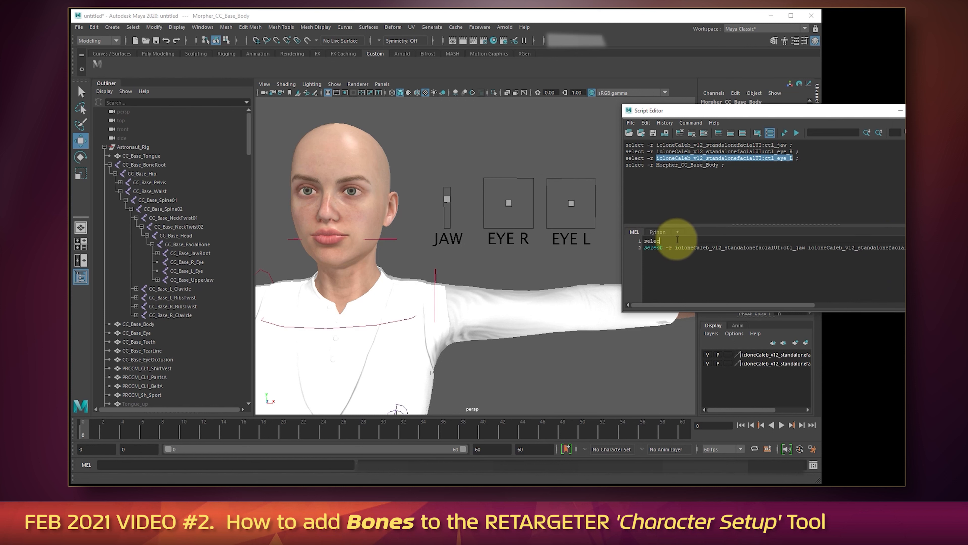
pyautogui.write('t -cl ;')
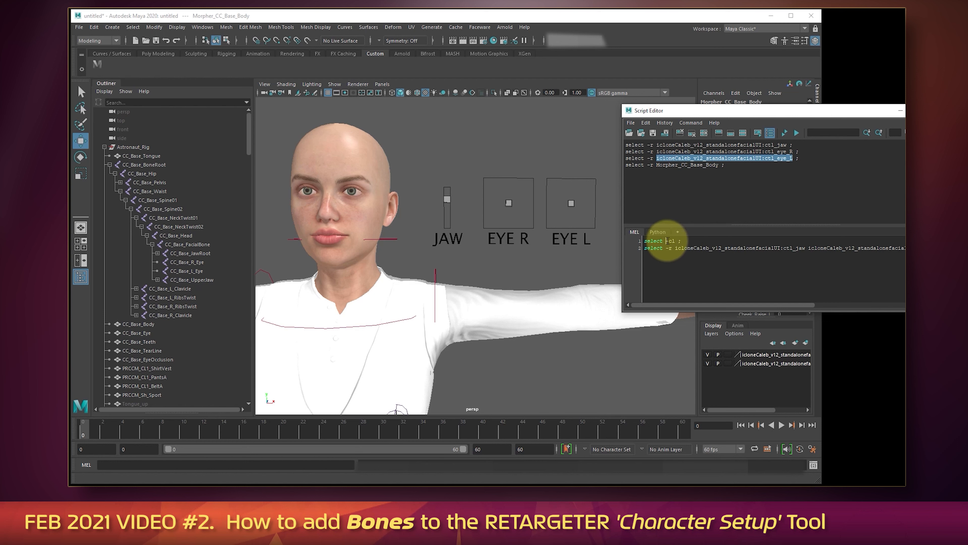
pyautogui.moveTo(667, 241); pyautogui.dragTo(672, 241)
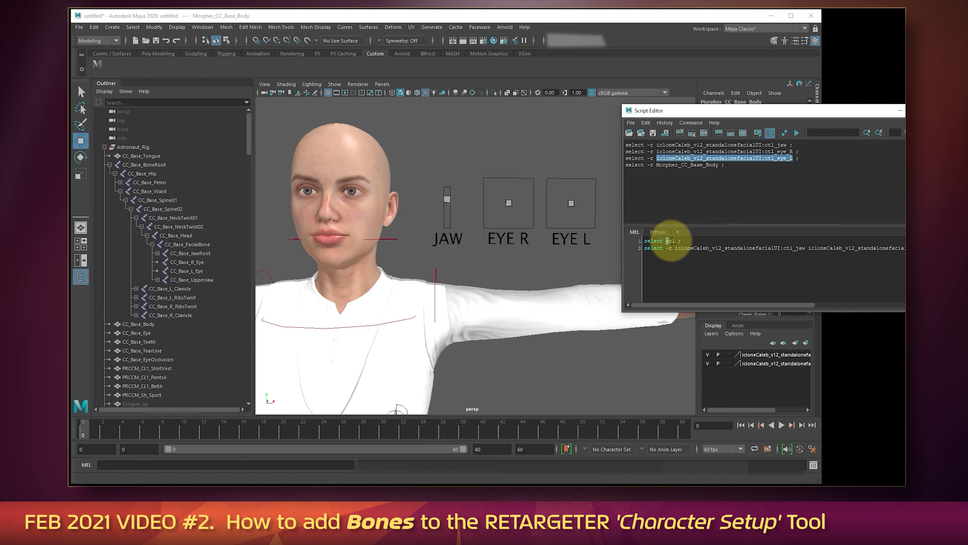
pyautogui.click(692, 240)
pyautogui.click(666, 241)
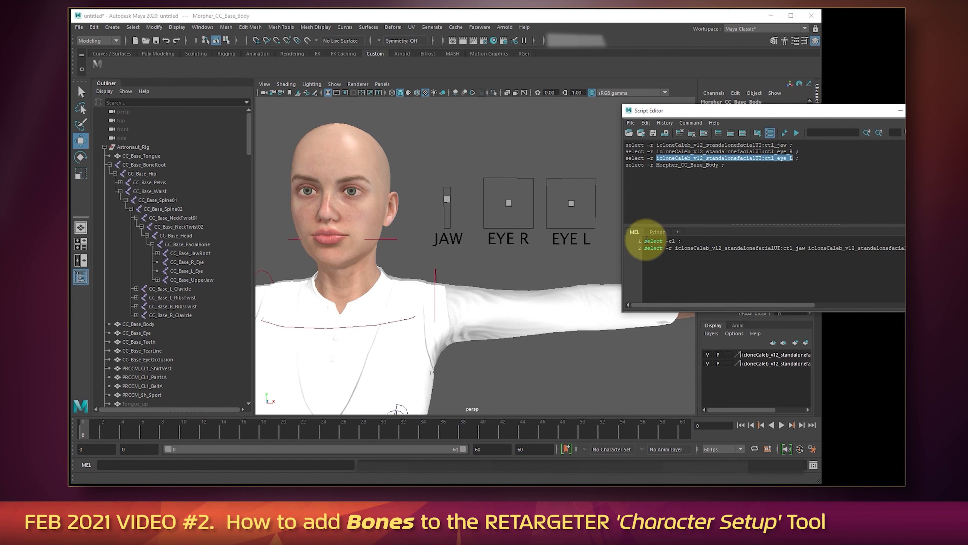
# Store both lines of the MEL script as a new script on the Custom shelf.
pyautogui.moveTo(644, 241); pyautogui.dragTo(900, 264)
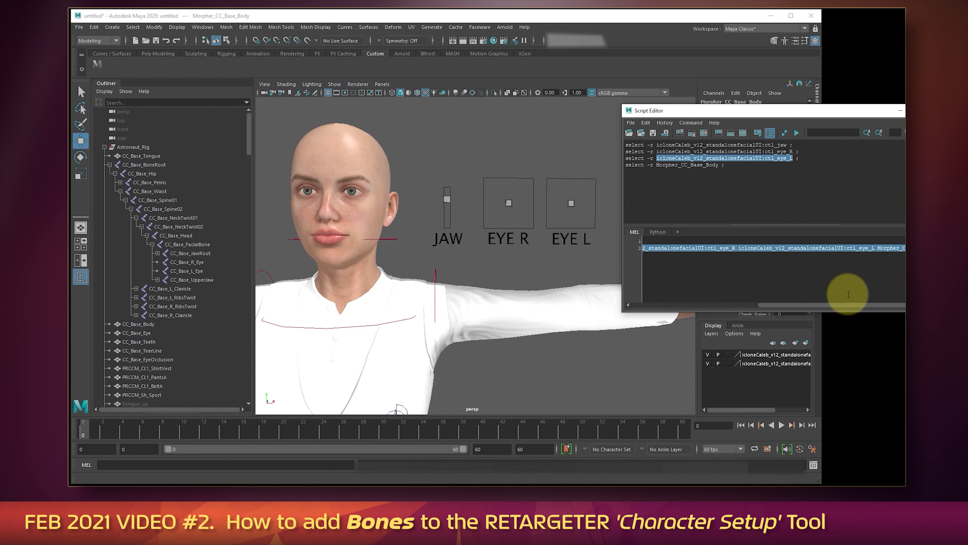
pyautogui.moveTo(817, 305); pyautogui.dragTo(648, 304)
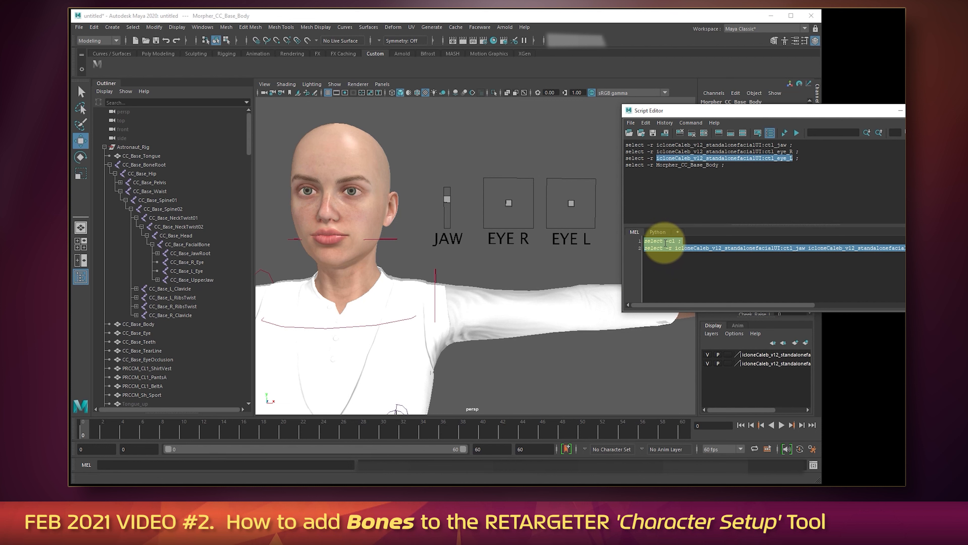
pyautogui.moveTo(666, 243); pyautogui.dragTo(284, 108)
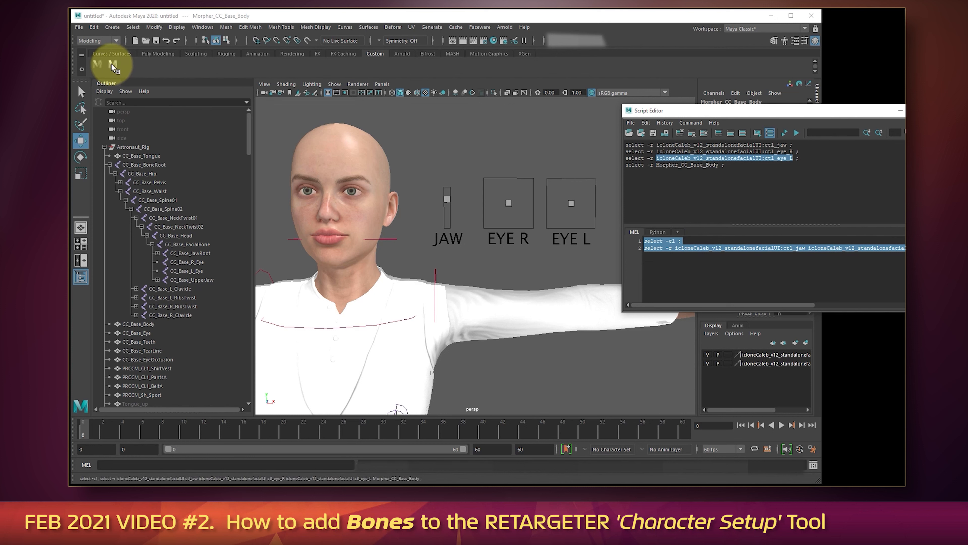
# Review the full command stored in the new shelf script in the Shelf Editor, and close the editor.
pyautogui.rightClick(112, 64)
pyautogui.click(128, 80)
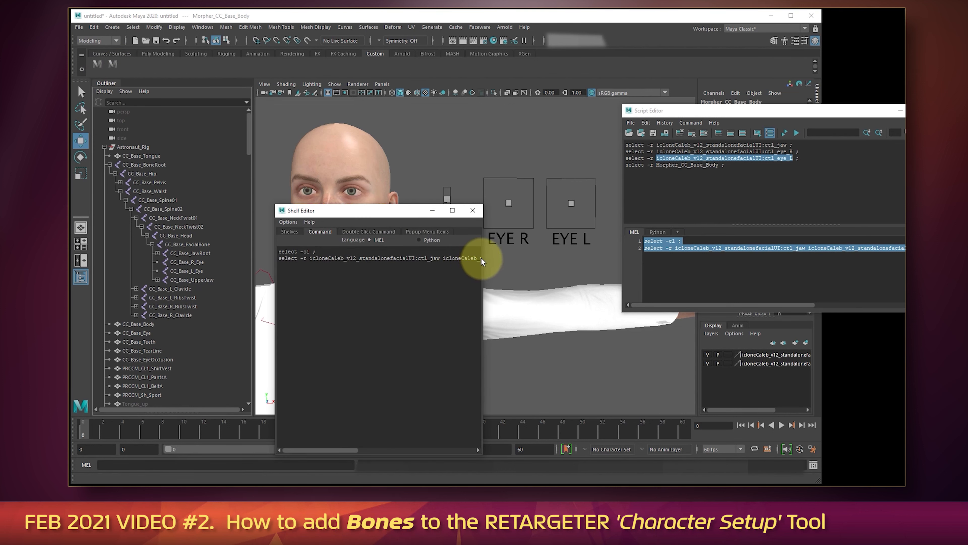
pyautogui.moveTo(484, 426); pyautogui.dragTo(705, 404)
pyautogui.click(693, 211)
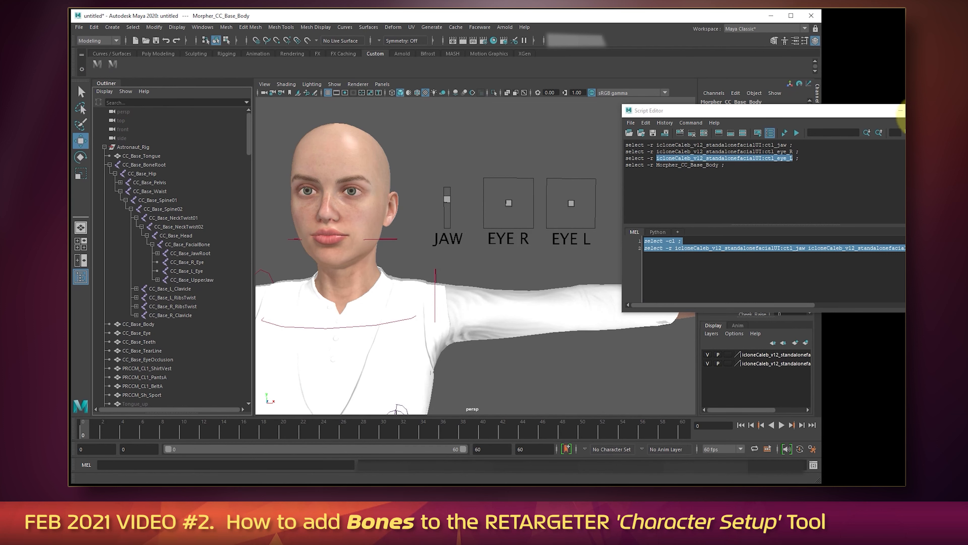
# Minimize the Script Editor, run the new selection script from the Custom shelf, and check the selected controls in the Outliner.
pyautogui.click(901, 111)
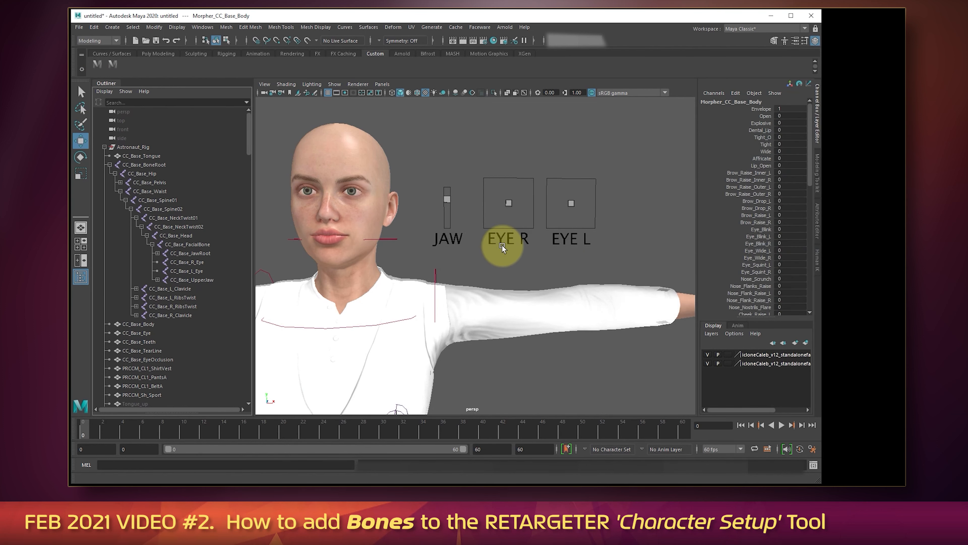
pyautogui.click(113, 65)
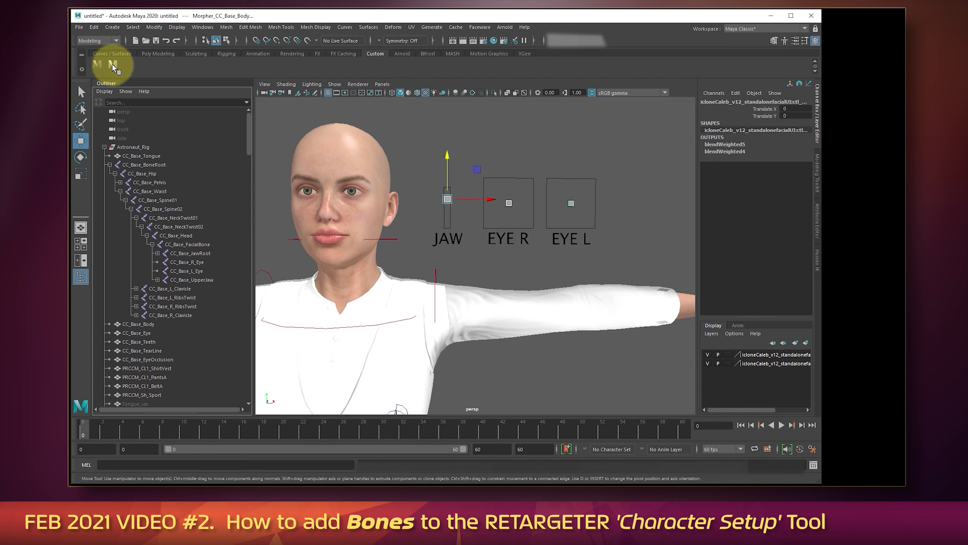
pyautogui.moveTo(248, 143); pyautogui.dragTo(257, 380)
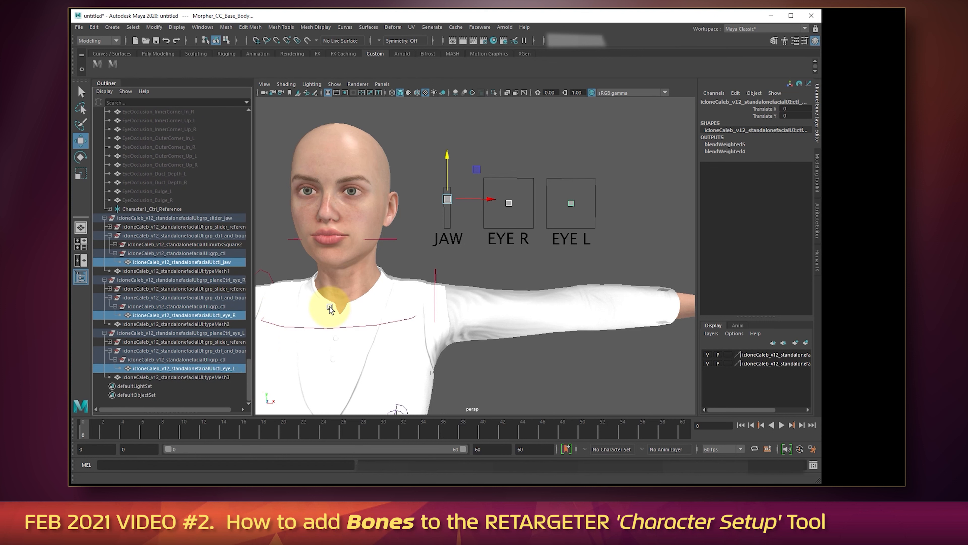
pyautogui.scroll(3, 511, 210)
pyautogui.scroll(3, 537, 186)
pyautogui.scroll(-5, 537, 185)
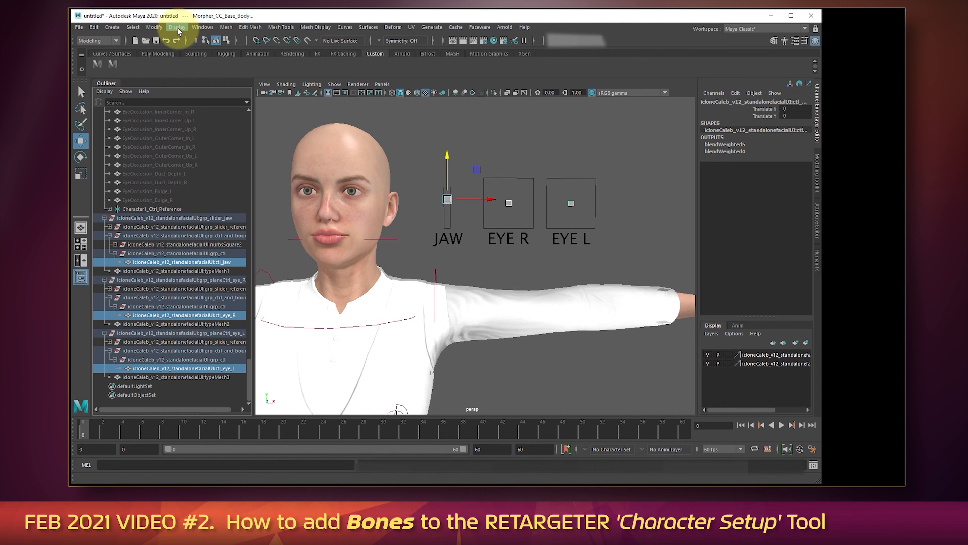
# Open Hypergraph: Connections to check the selection of Morpher_CC_Base_Body, and move the window clear of the character.
pyautogui.click(202, 27)
pyautogui.moveTo(248, 84)
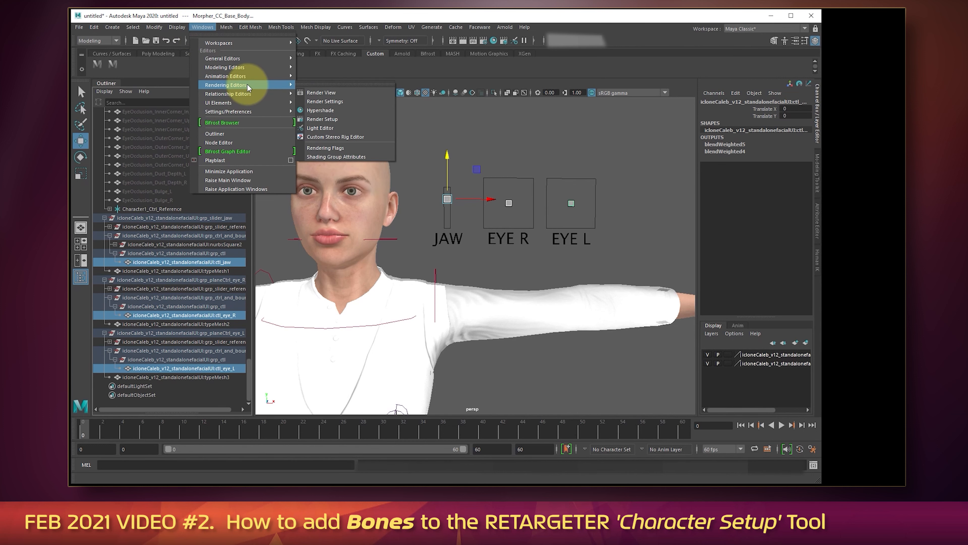
pyautogui.moveTo(246, 59)
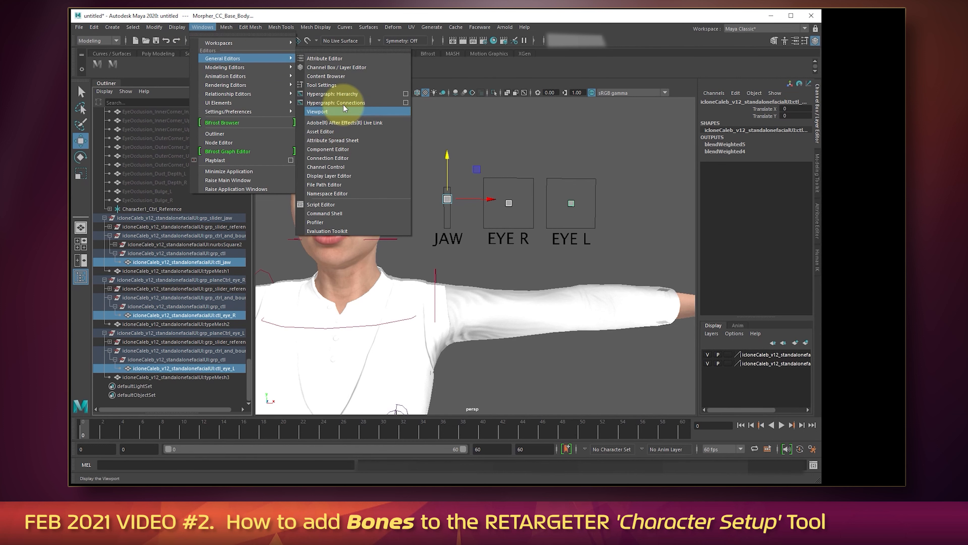
pyautogui.click(343, 102)
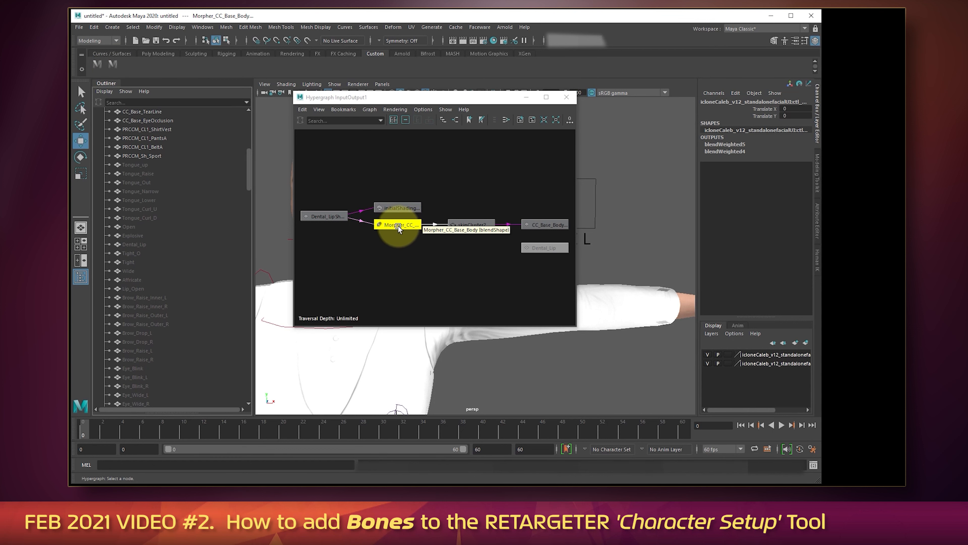
pyautogui.moveTo(464, 101); pyautogui.dragTo(890, 128)
pyautogui.moveTo(96, 434); pyautogui.dragTo(406, 428)
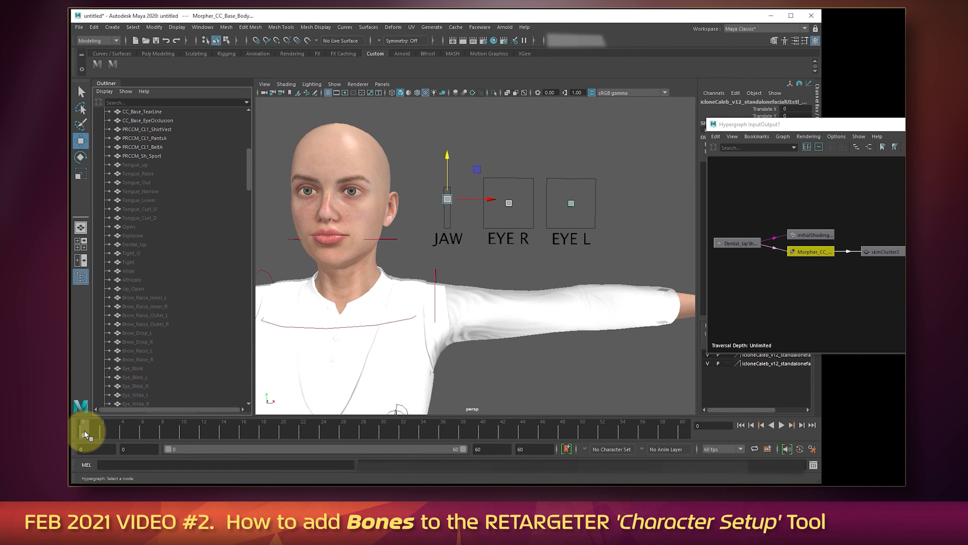
pyautogui.moveTo(878, 125); pyautogui.dragTo(787, 99)
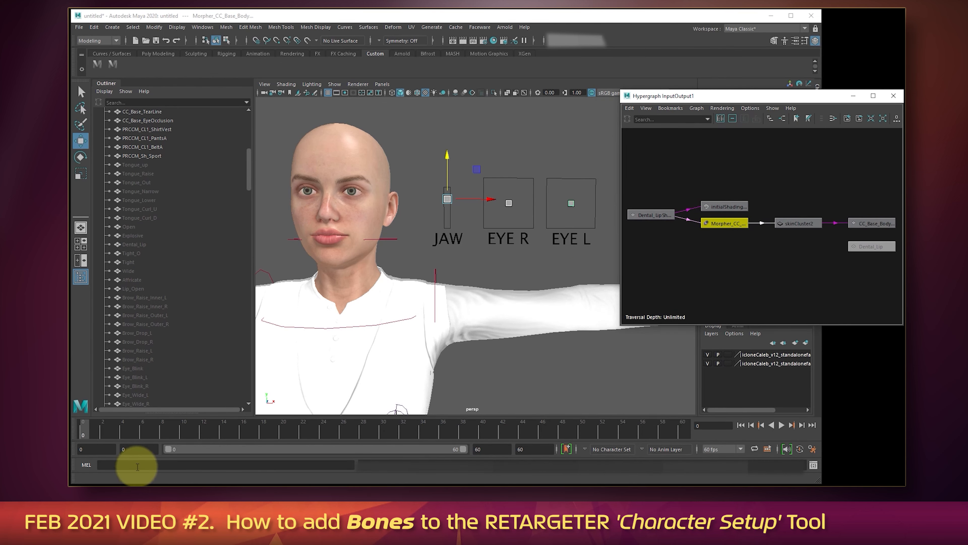
# Bake the simulation for the selected blendshape and the jaw and eye controls over frames 0 to 60.
pyautogui.click(99, 432)
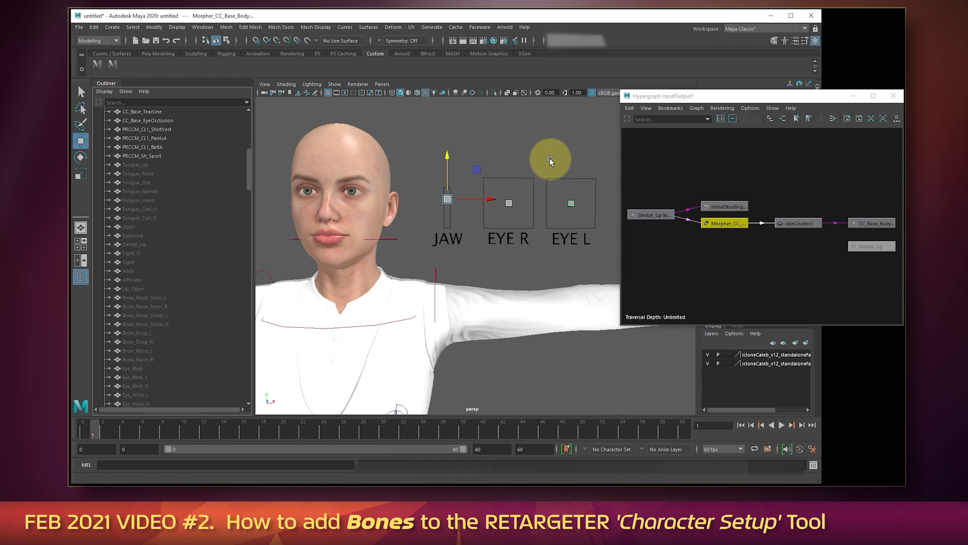
pyautogui.click(202, 433)
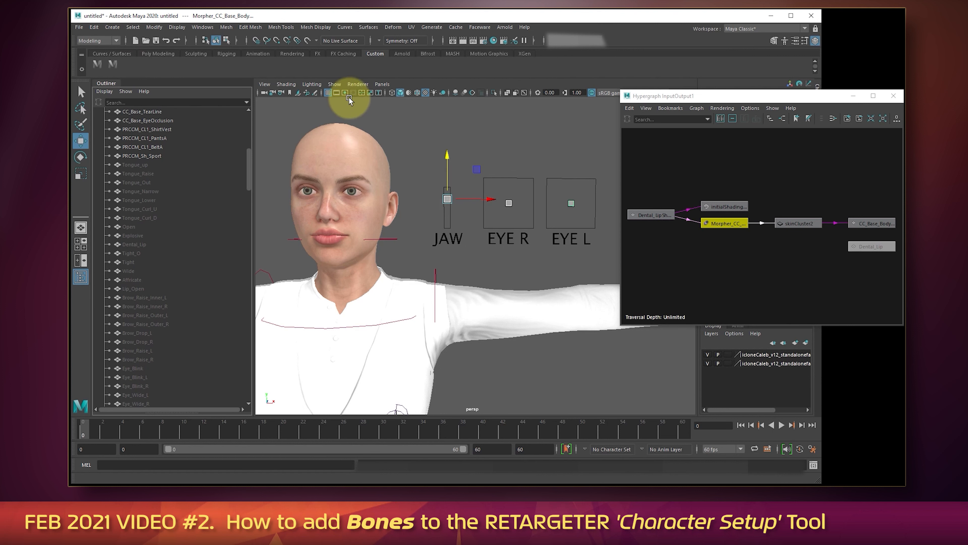
pyautogui.click(93, 27)
pyautogui.moveTo(136, 107)
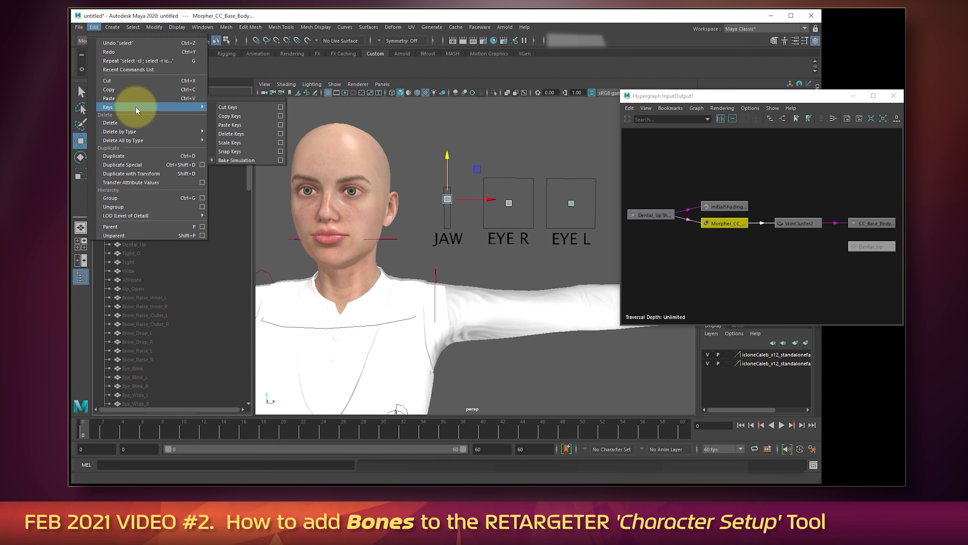
pyautogui.click(243, 159)
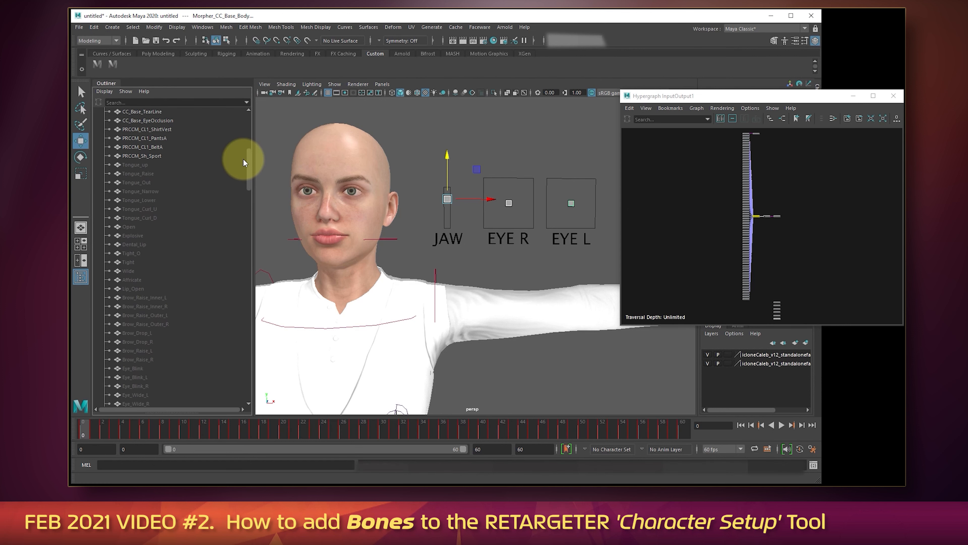
# Move the Hypergraph aside, select Morpher_CC_Base_Body, and examine its baked keys in the channel list and along the timeline.
pyautogui.moveTo(108, 426)
pyautogui.mouseDown()
pyautogui.moveTo(97, 426)
pyautogui.moveTo(137, 430)
pyautogui.mouseUp()
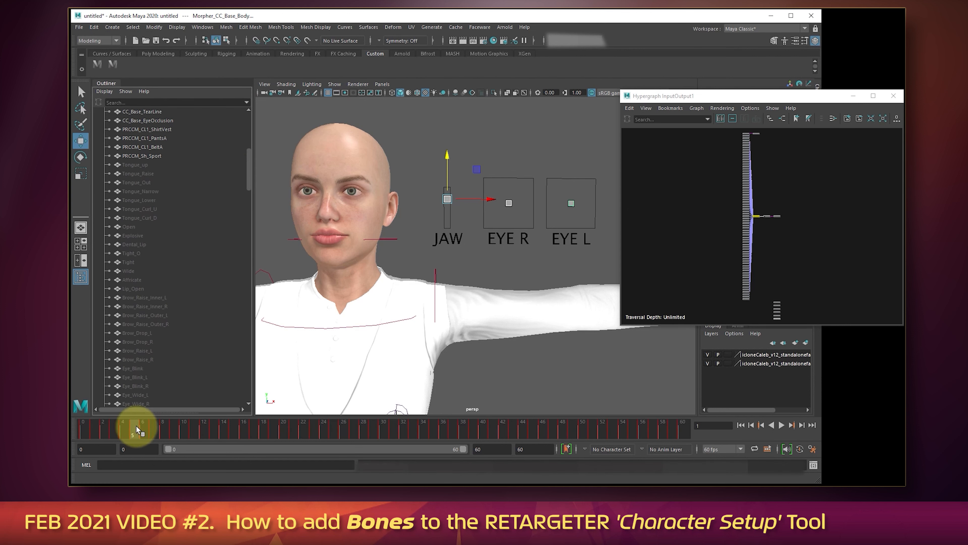
pyautogui.moveTo(825, 99); pyautogui.dragTo(904, 209)
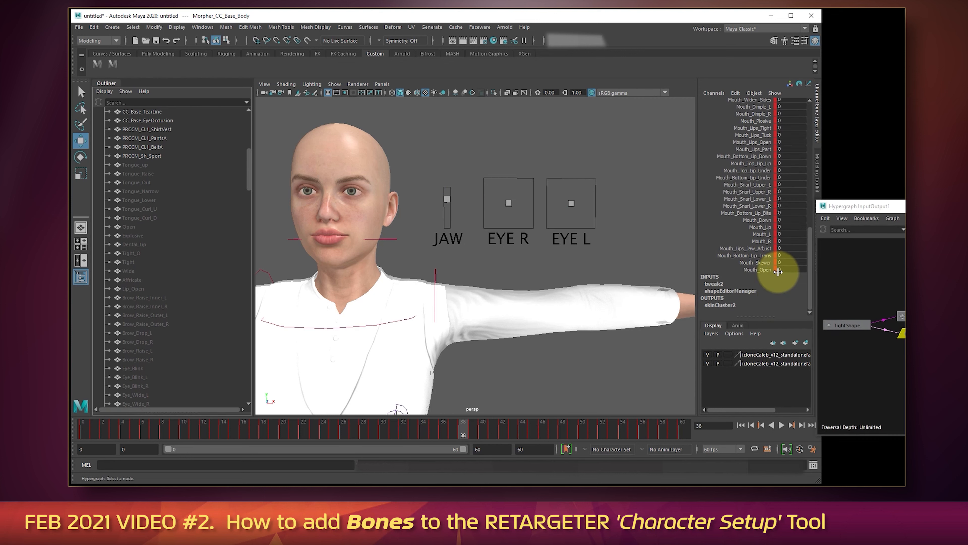
pyautogui.scroll(-3, 778, 267)
pyautogui.scroll(3, 782, 269)
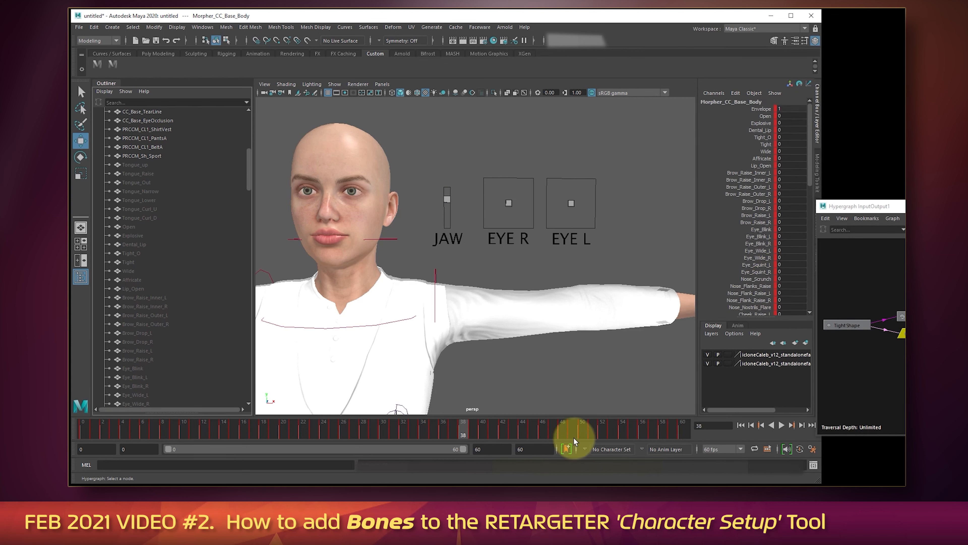
pyautogui.click(573, 429)
pyautogui.moveTo(292, 427); pyautogui.dragTo(172, 426)
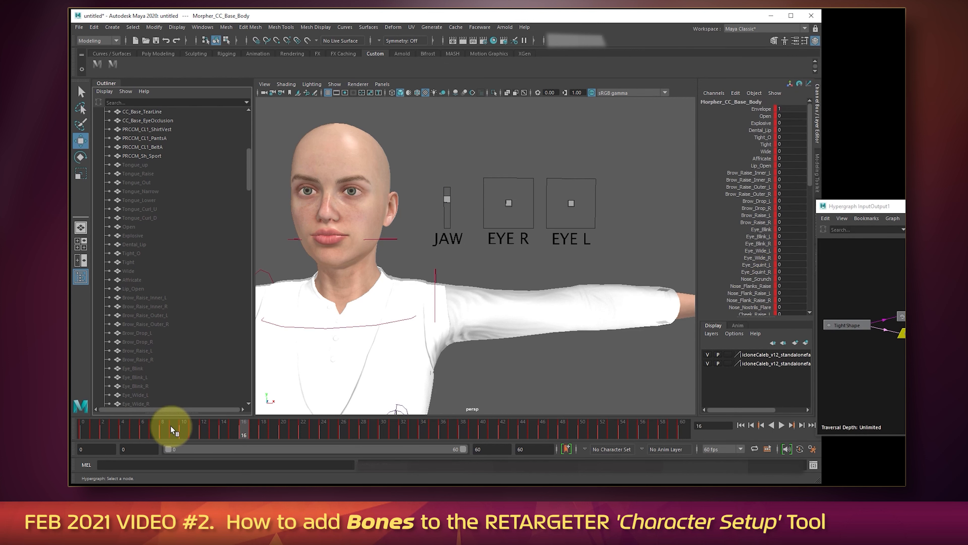
# Clear the selection in the scene.
pyautogui.click(478, 133)
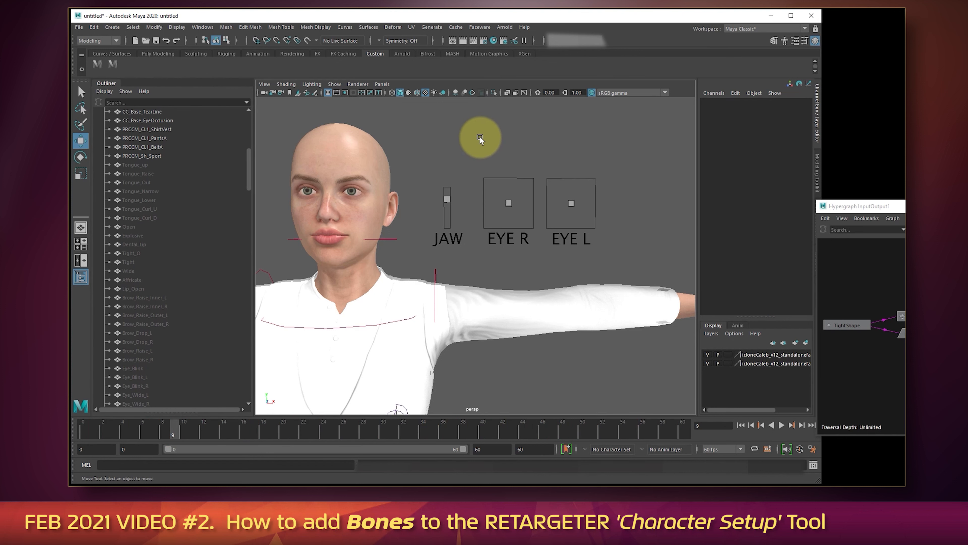
pyautogui.scroll(-3, 482, 152)
pyautogui.scroll(5, 505, 252)
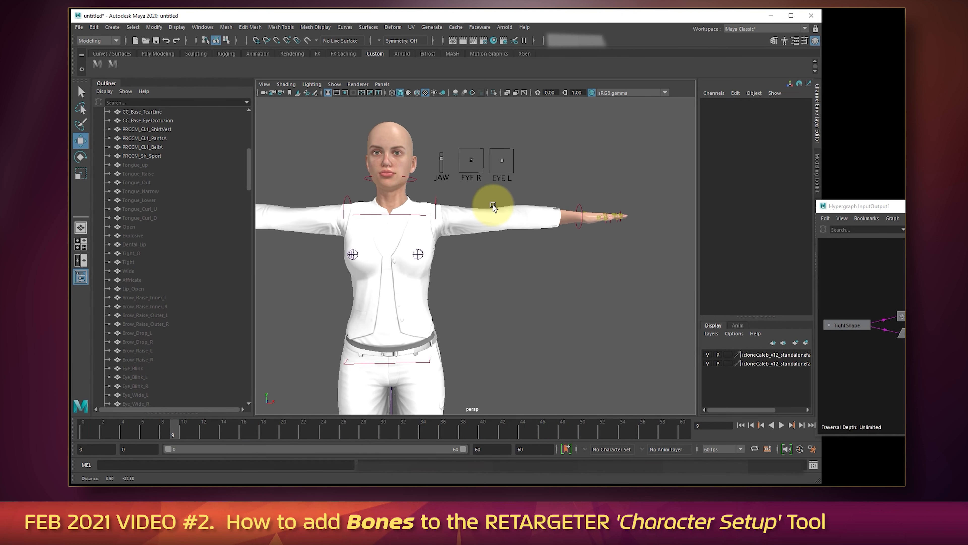
pyautogui.keyDown('alt'); pyautogui.moveTo(508, 249); pyautogui.dragTo(519, 286, button='middle'); pyautogui.keyUp('alt')
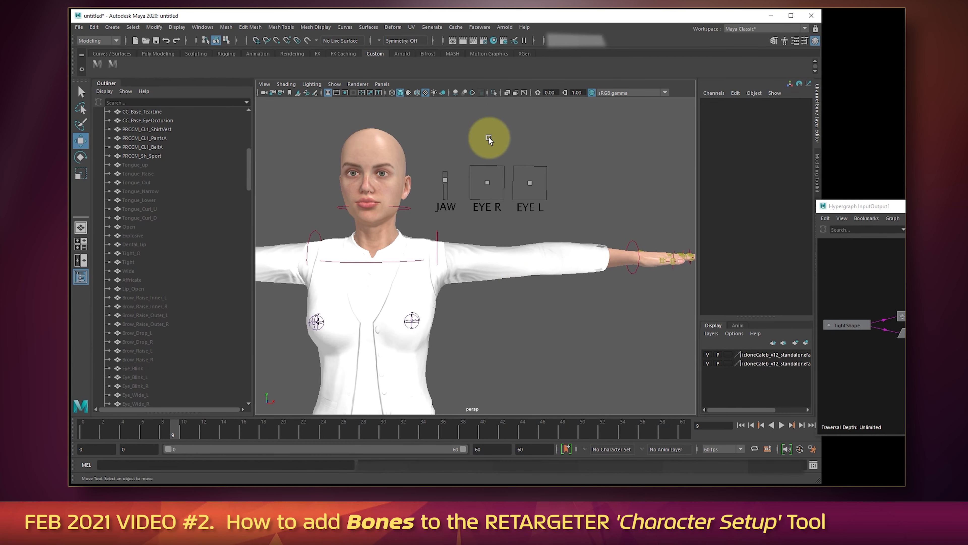
pyautogui.scroll(3, 465, 145)
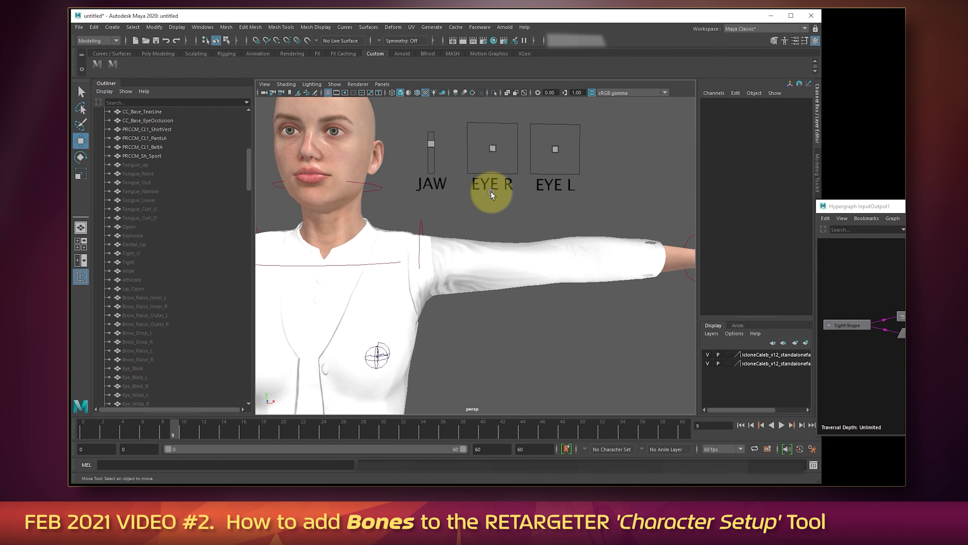